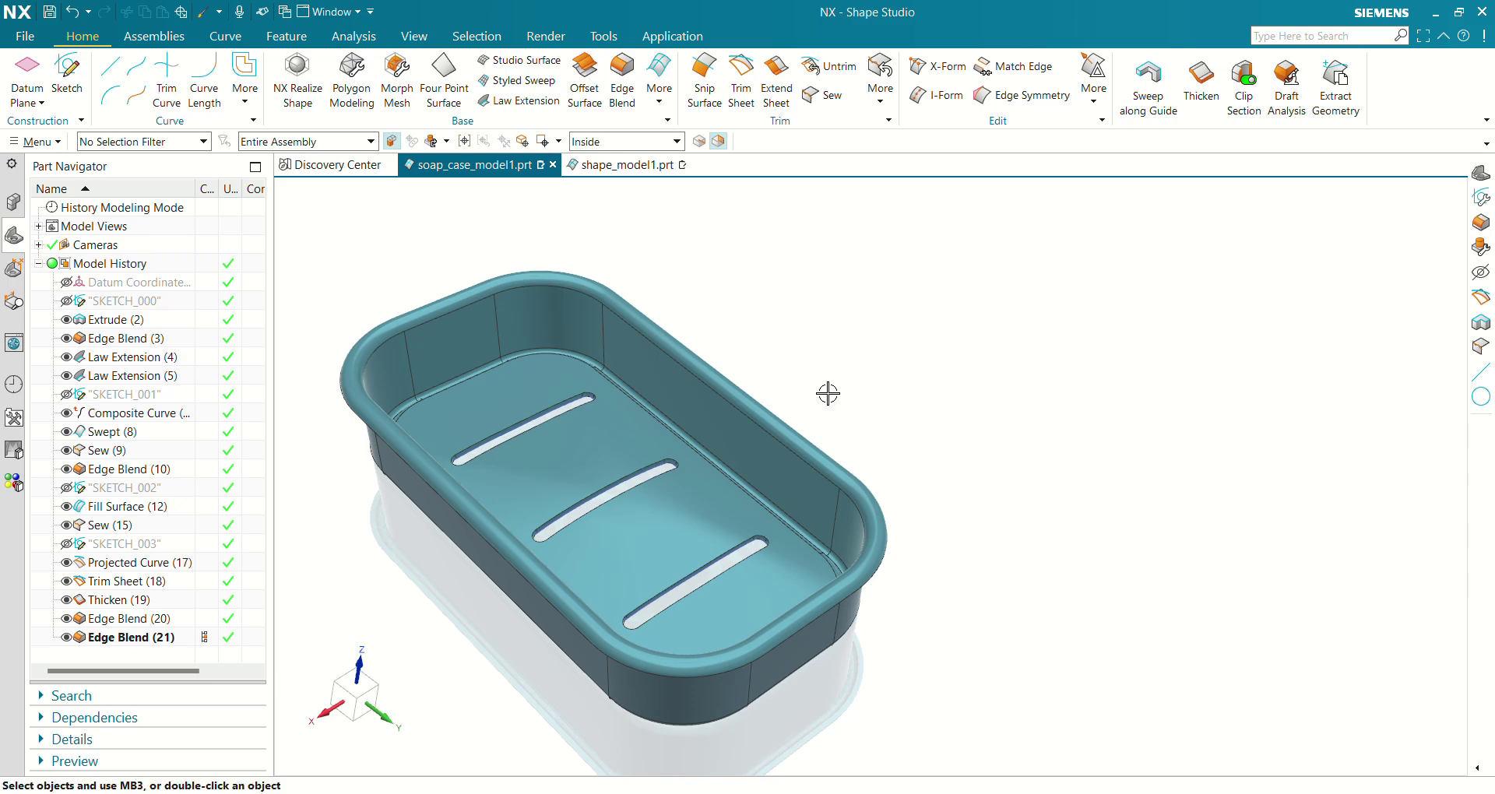
- Switch from the finished soap case to shape_model1.prt and start a new sketch on the XY plane
{"action": "middle_click_drag", "start_coordinate": [828, 393], "coordinate": [874, 347]}
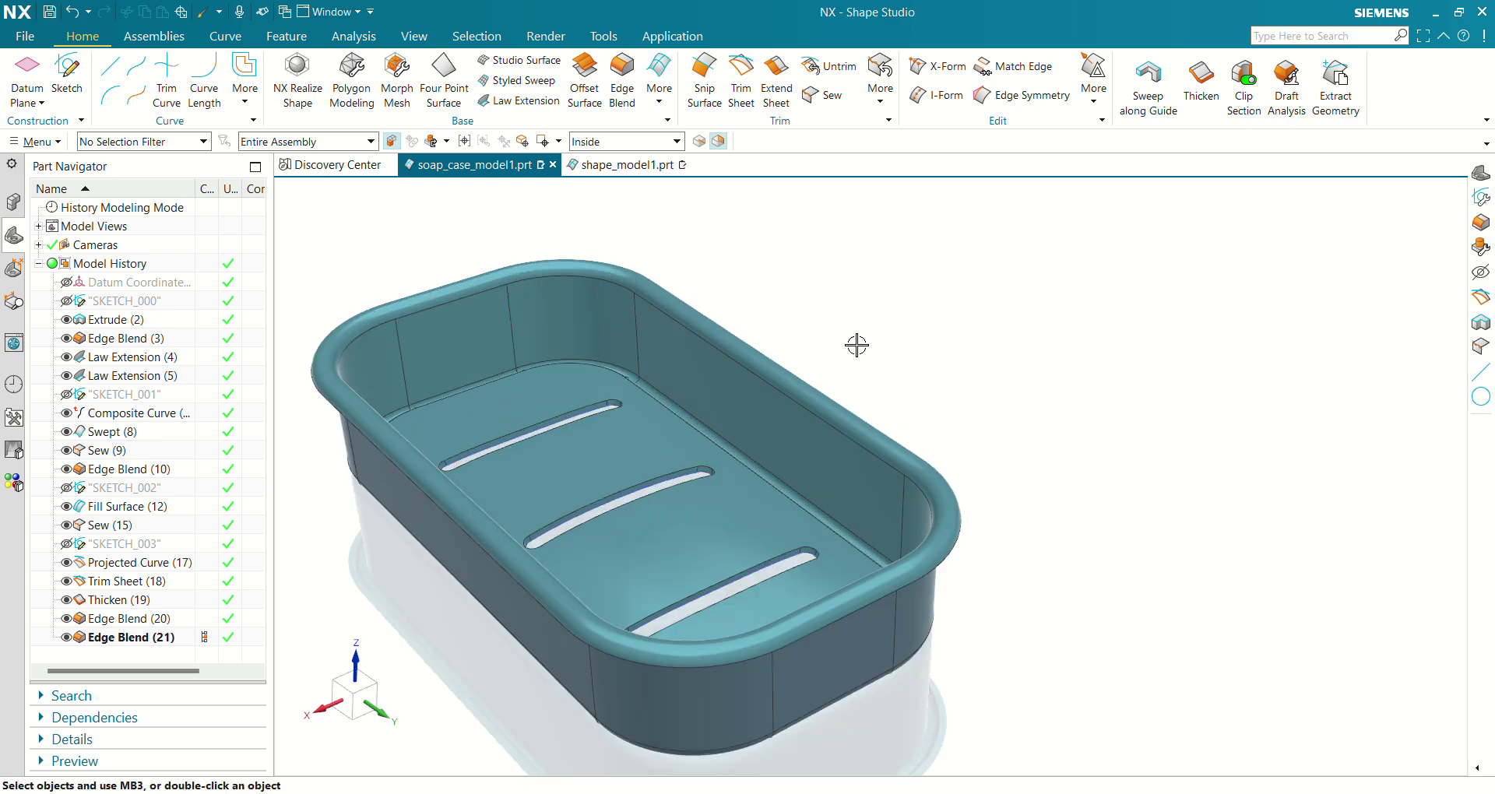
{"action": "scroll", "coordinate": [895, 333], "scroll_direction": "up", "scroll_amount": 2}
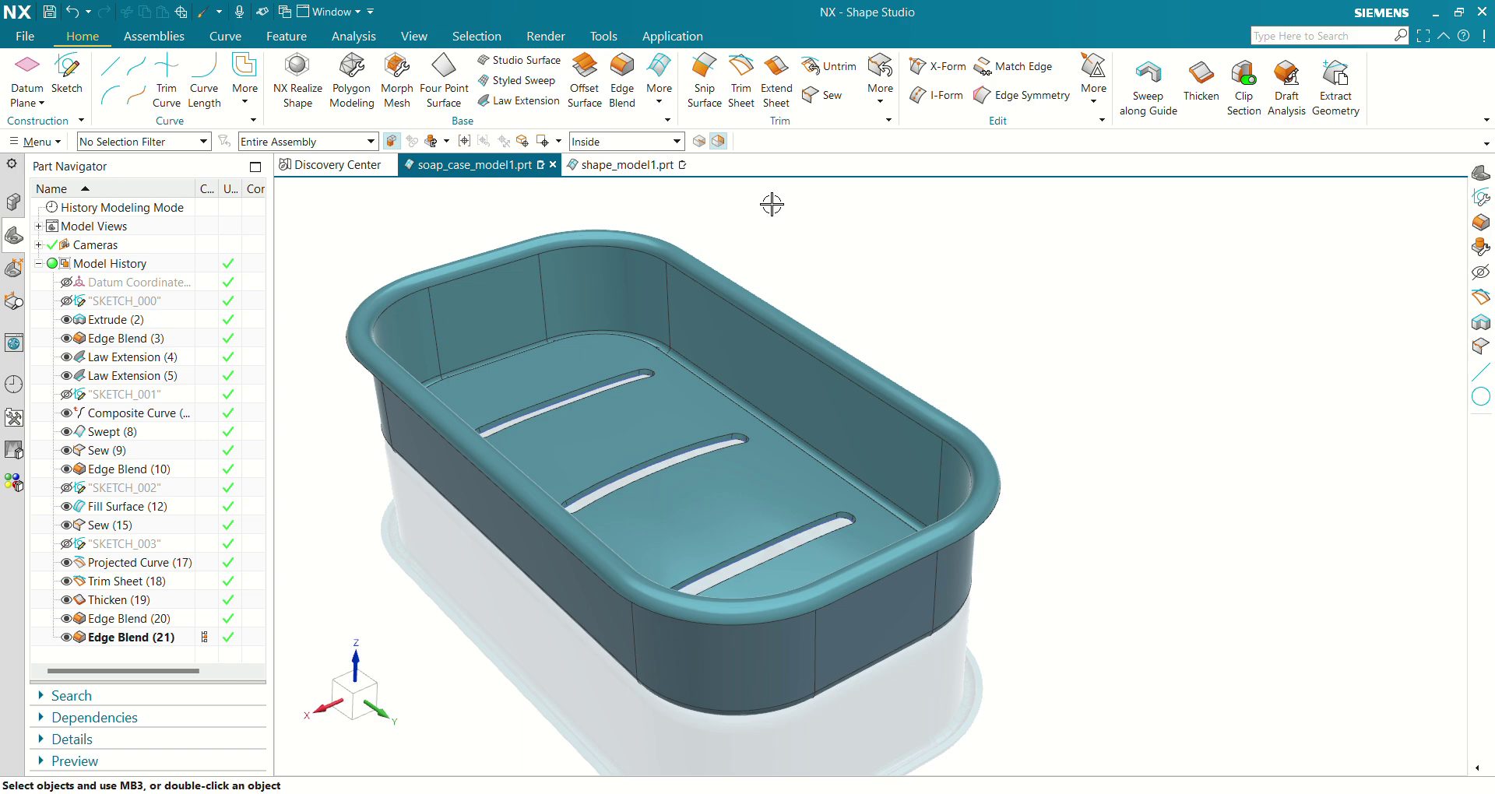
{"action": "left_click", "coordinate": [620, 165]}
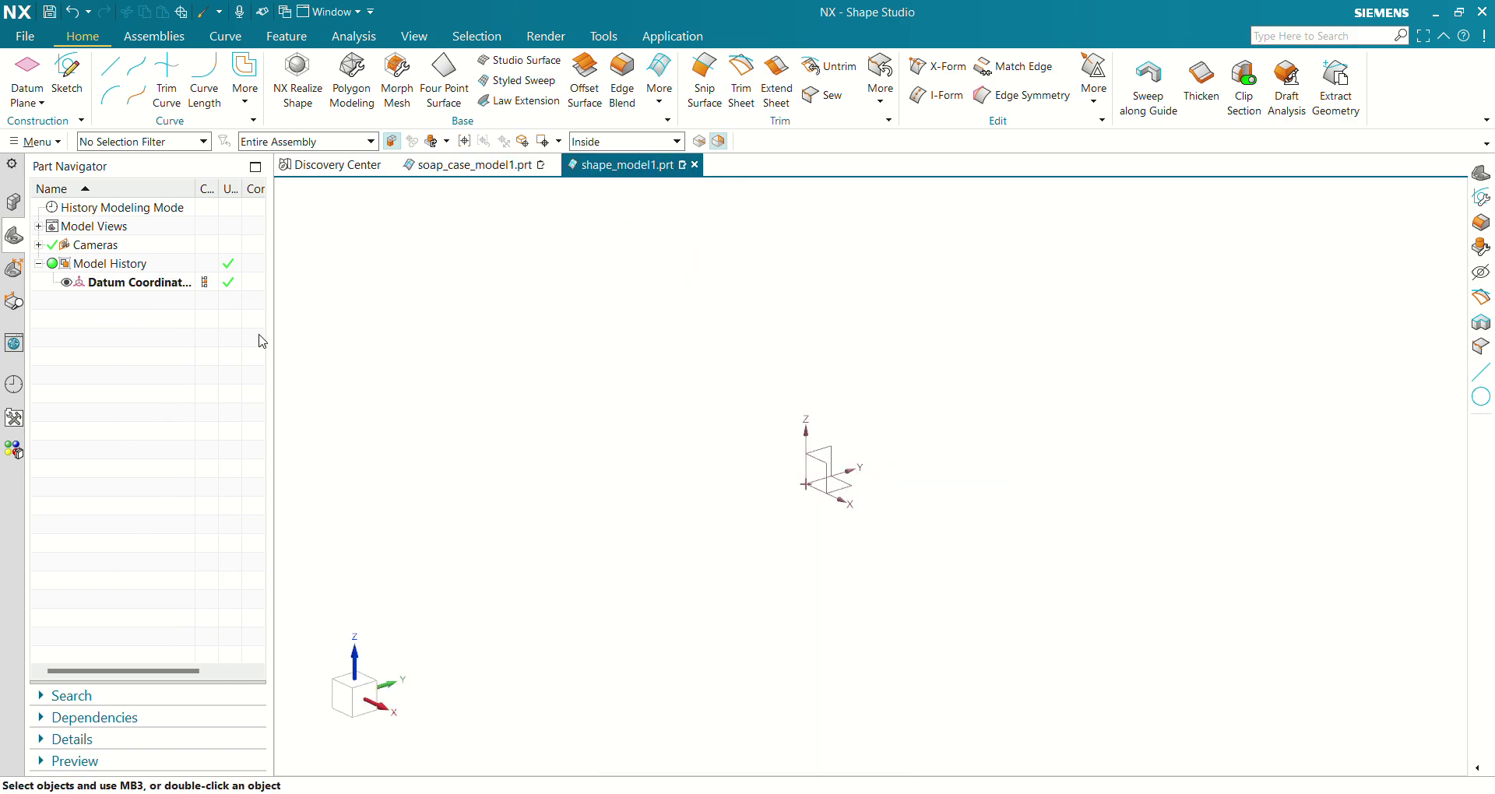
{"action": "left_click", "coordinate": [67, 78]}
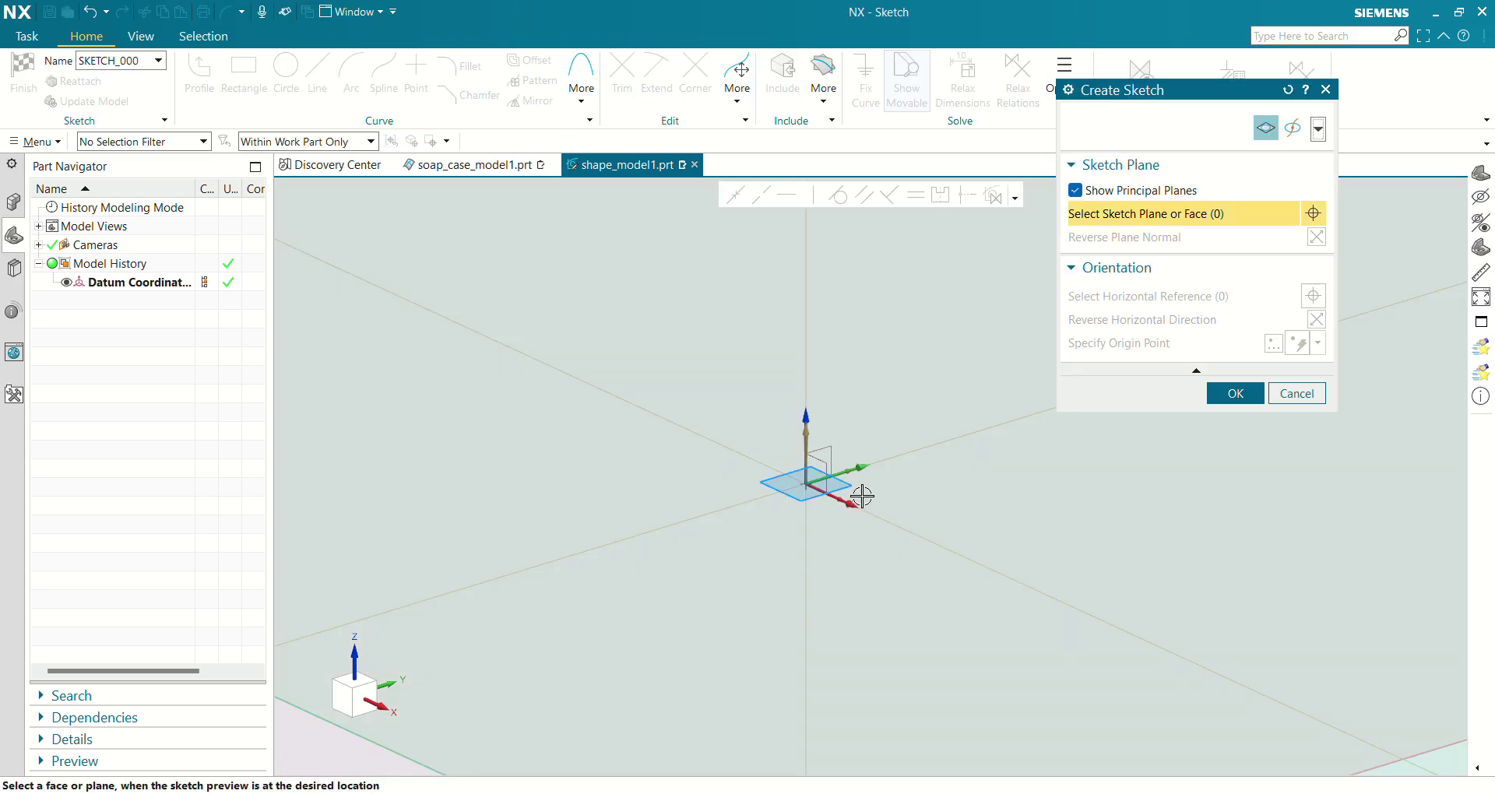
{"action": "left_click", "coordinate": [1235, 394]}
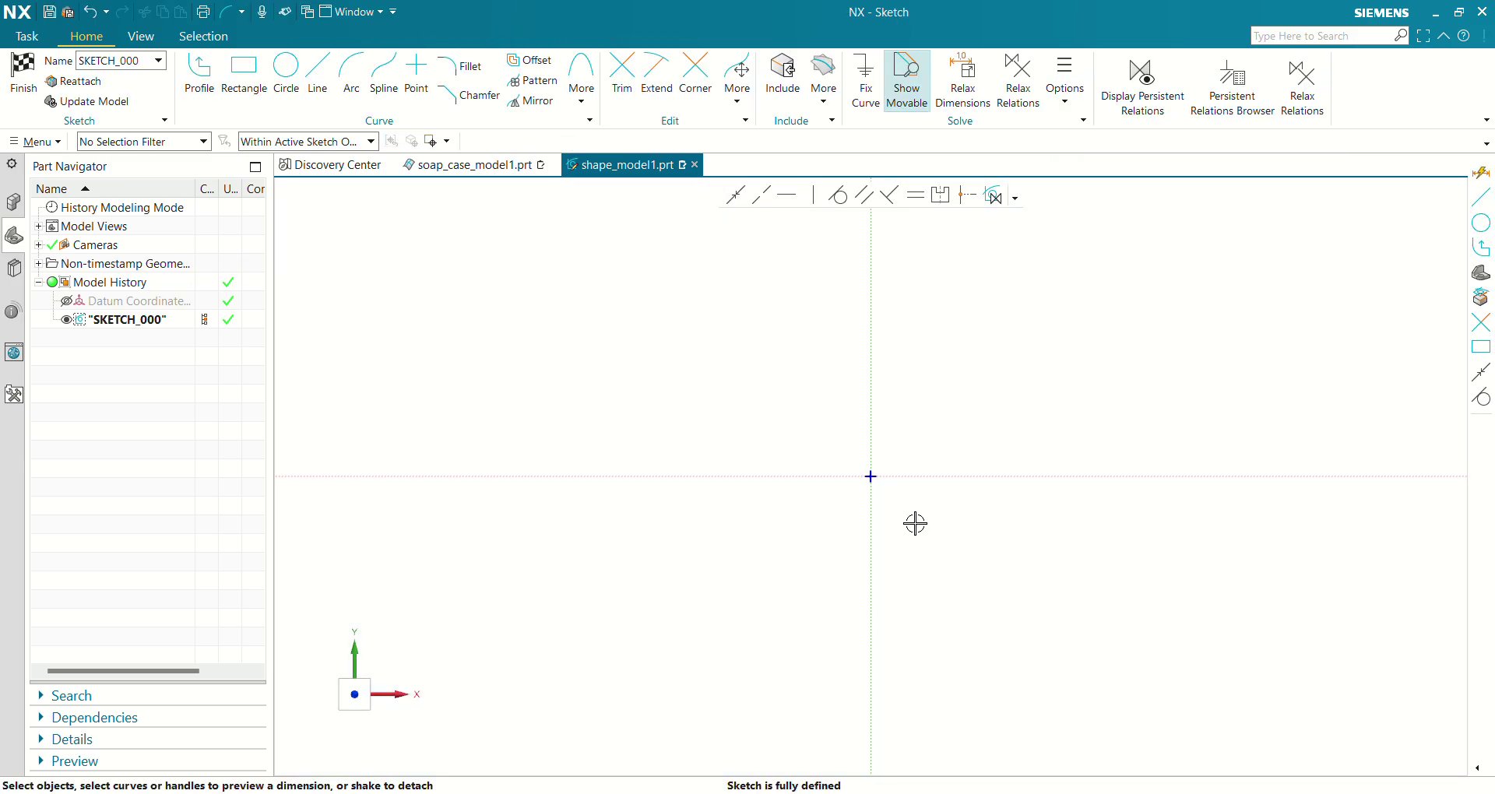
- Sketch a rectangle from its centre at the sketch origin, about 136 mm wide and 204 mm high
{"action": "left_click", "coordinate": [244, 78]}
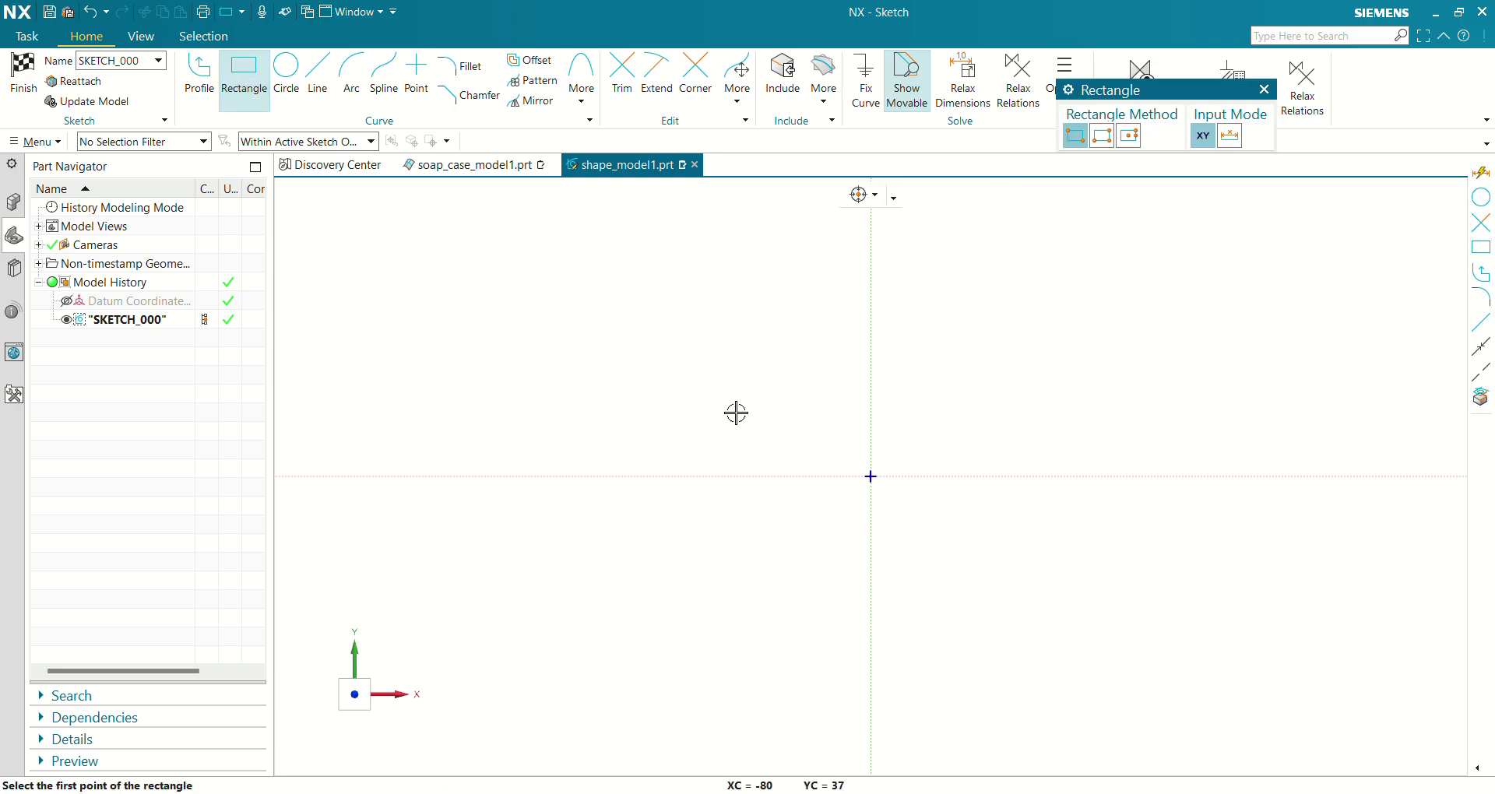
{"action": "left_click", "coordinate": [1128, 134]}
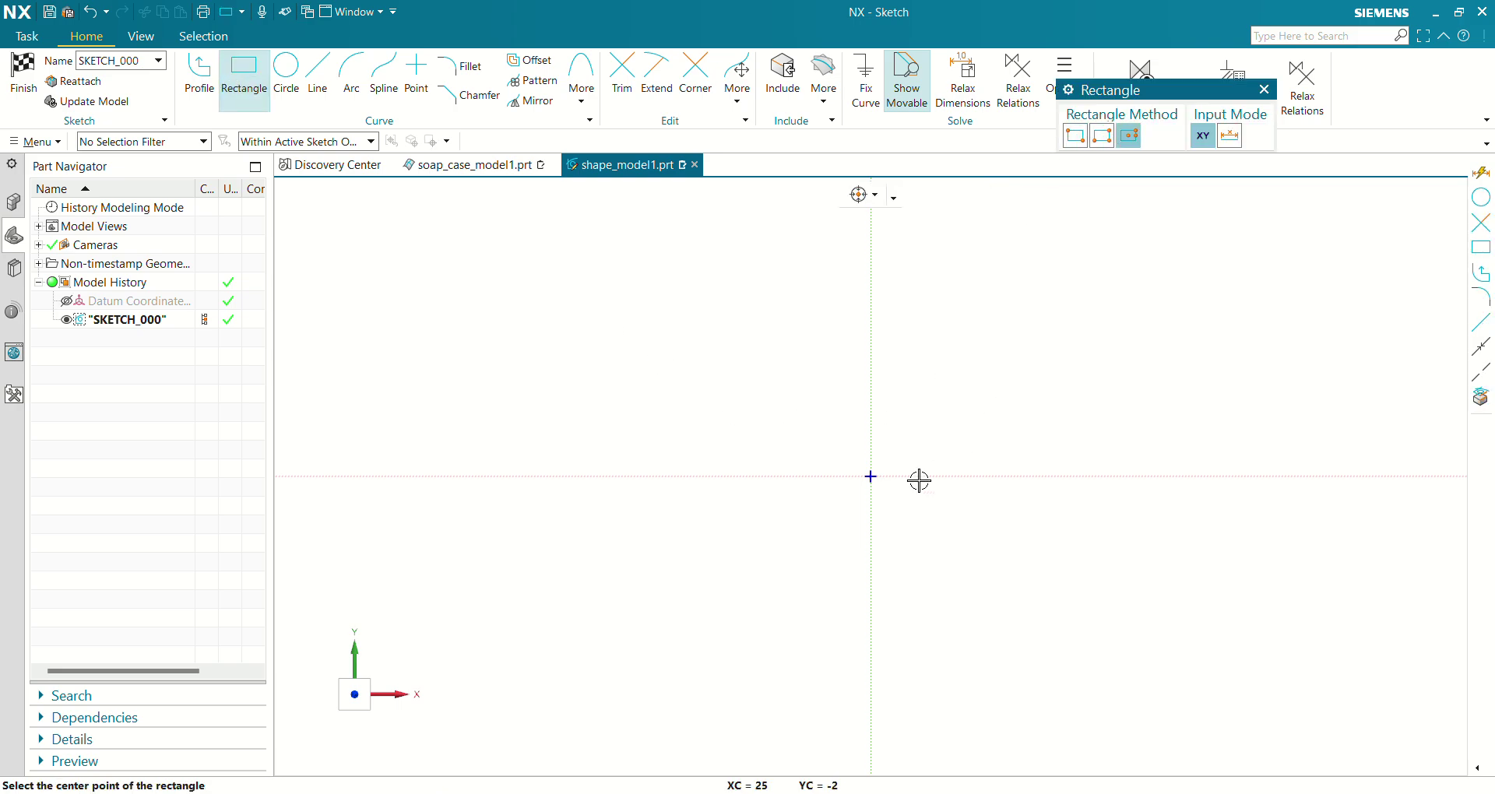
{"action": "left_click", "coordinate": [871, 477]}
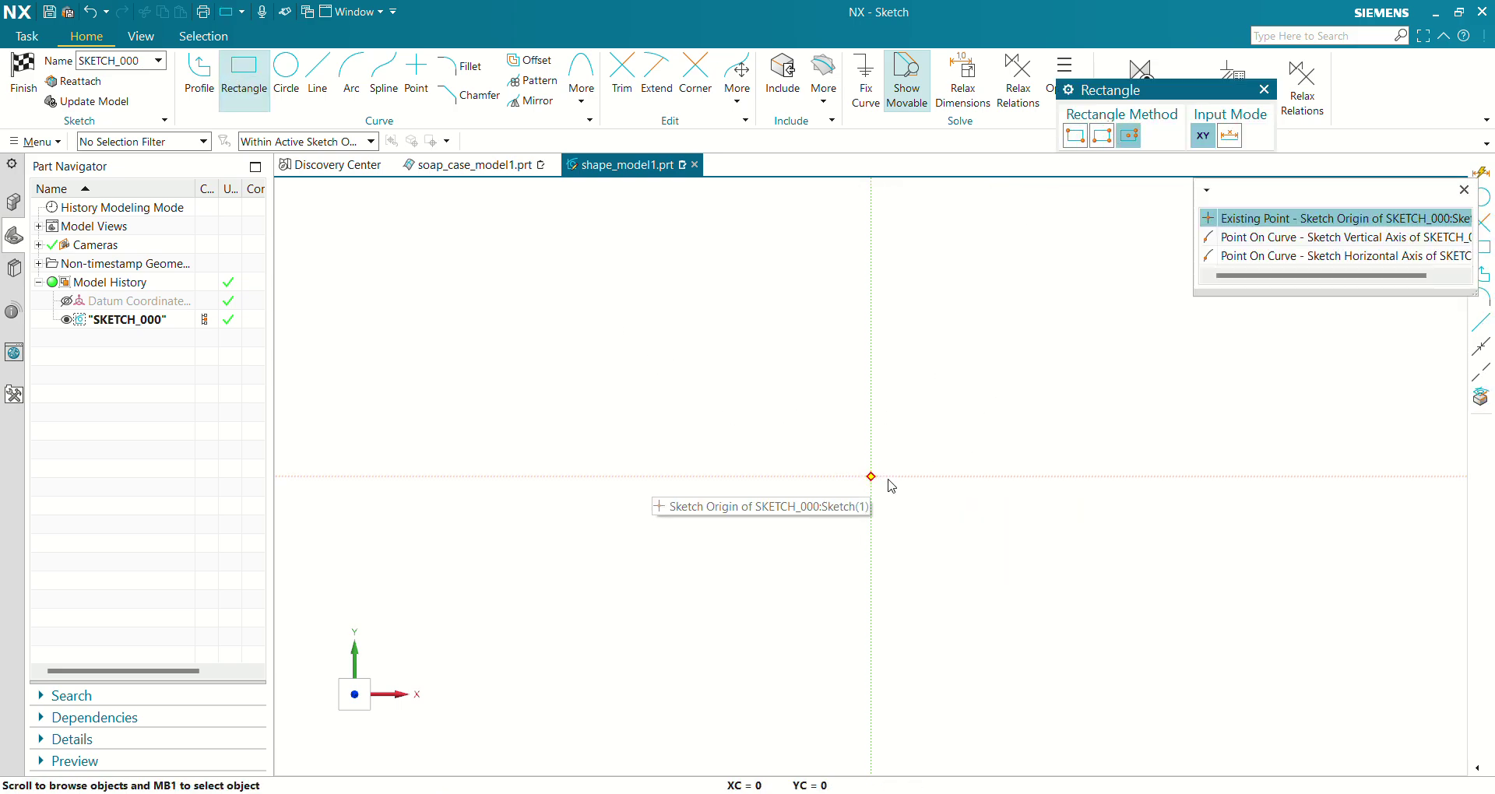
{"action": "left_click", "coordinate": [1263, 220]}
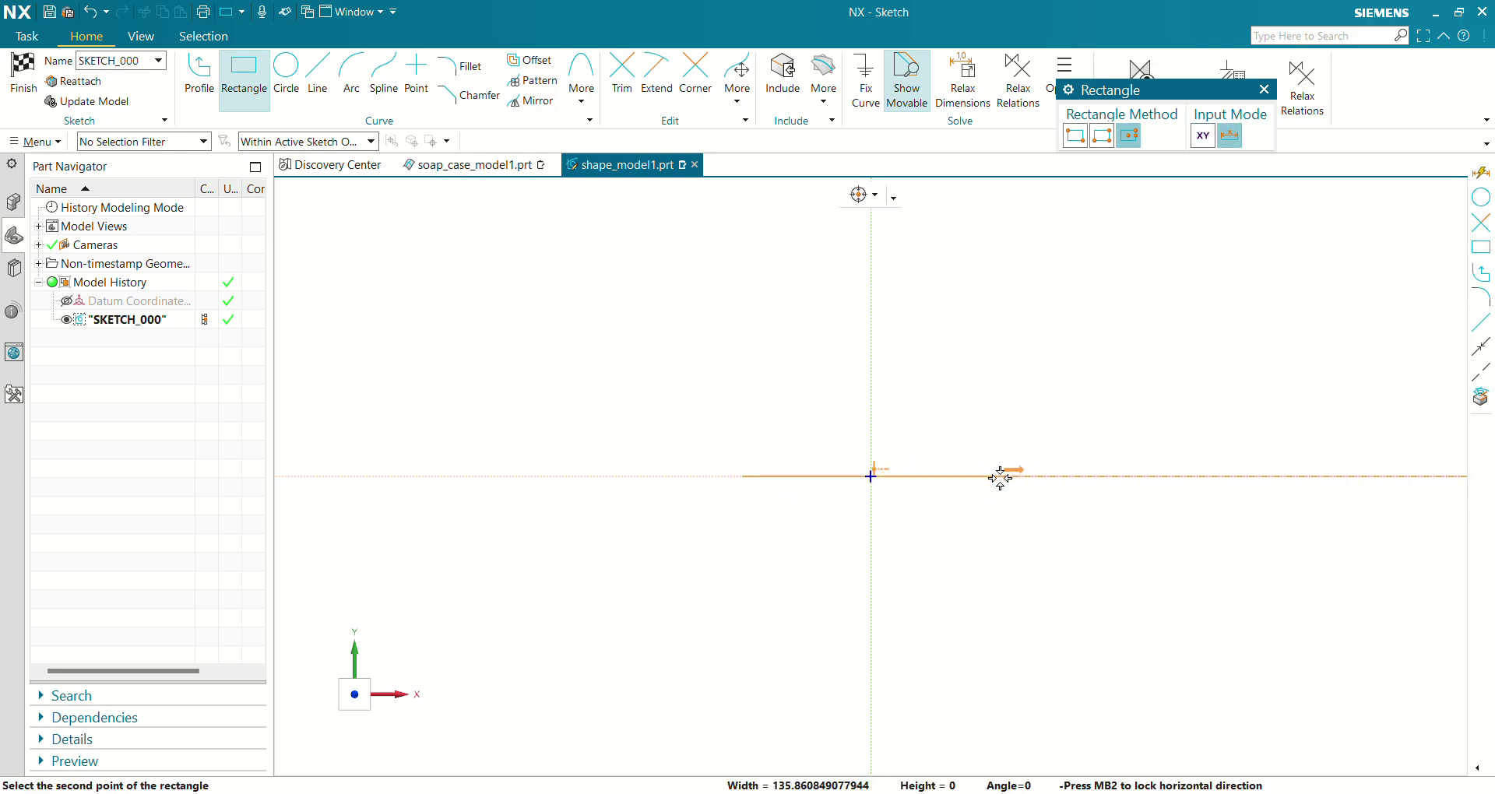
{"action": "left_click", "coordinate": [1002, 475]}
{"action": "left_click", "coordinate": [933, 669]}
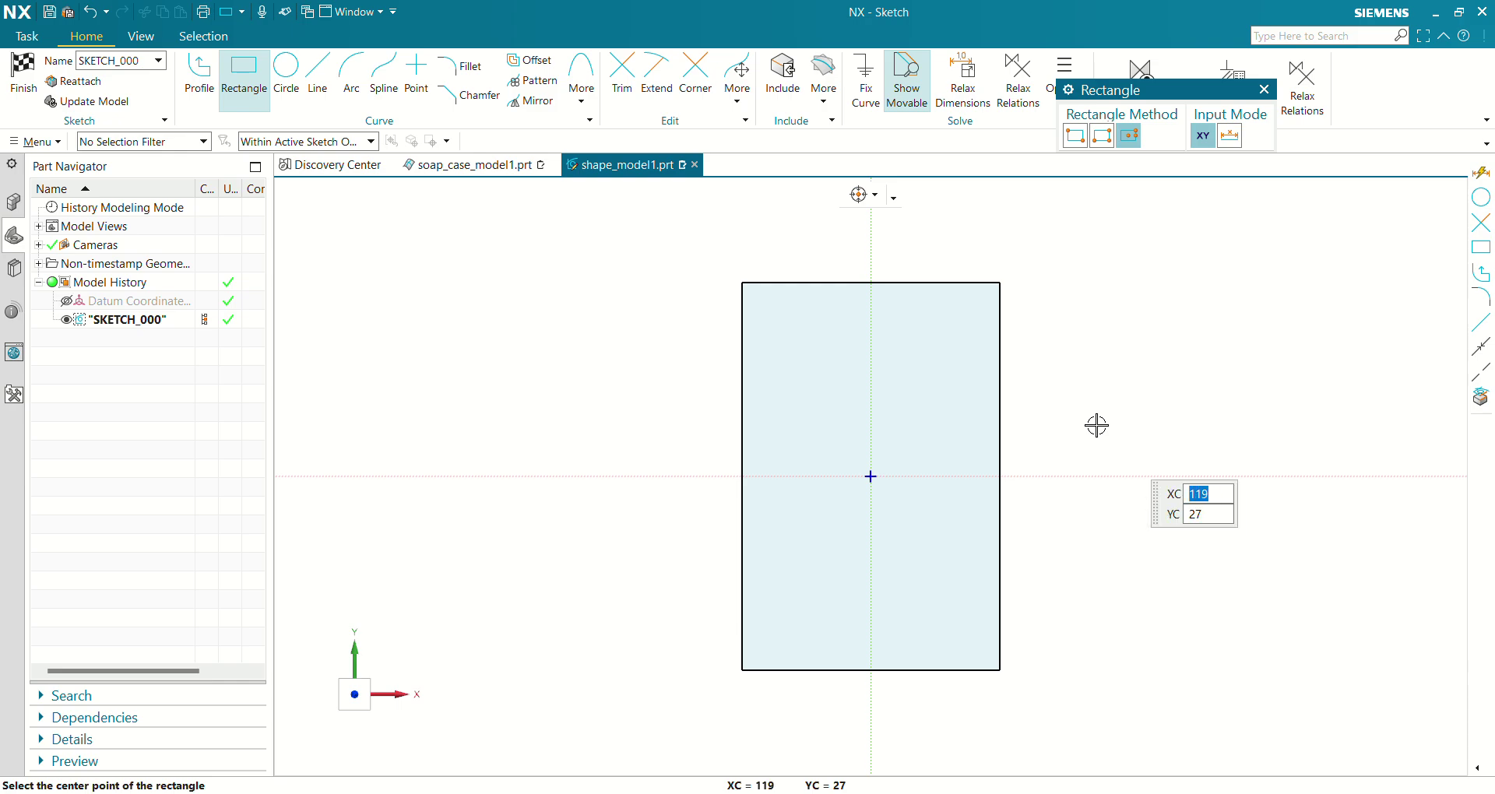
{"action": "key", "text": "Escape"}
- Set the rectangle's height to 156 mm, scaling the entire sketch with it
{"action": "left_click", "coordinate": [1001, 382]}
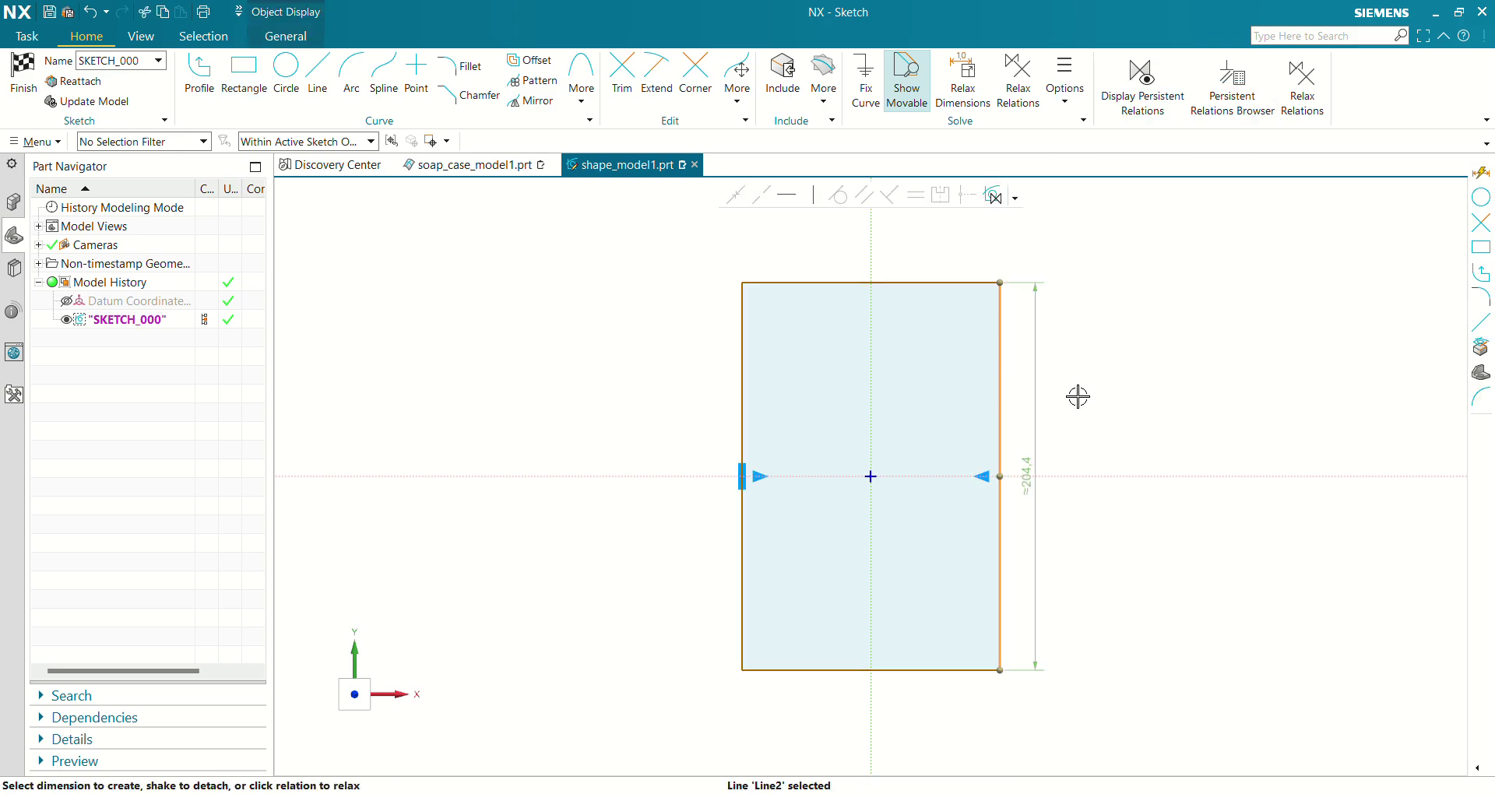
{"action": "left_click", "coordinate": [1027, 468]}
{"action": "type", "text": "156"}
{"action": "key", "text": "Return"}
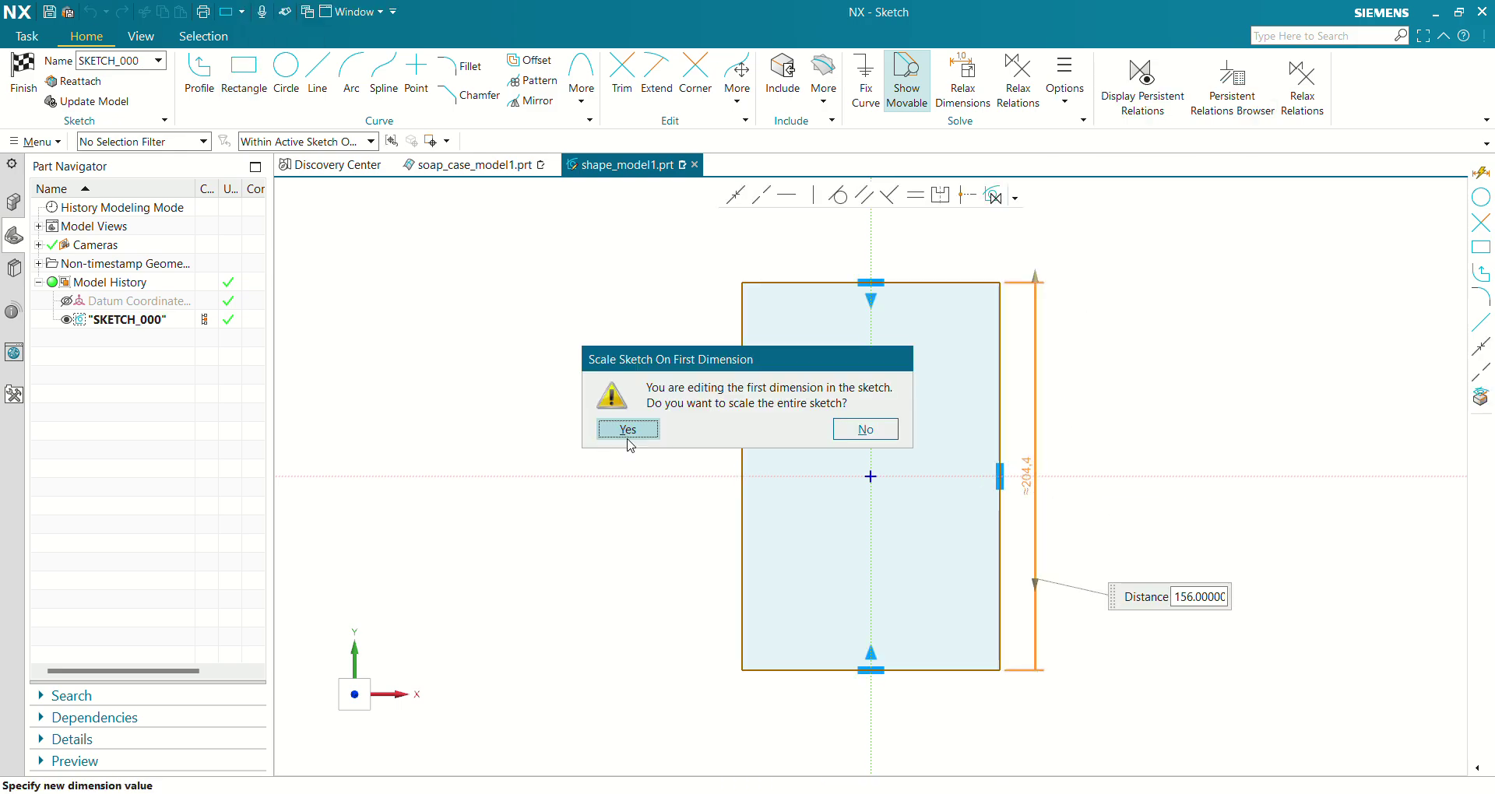
{"action": "left_click", "coordinate": [627, 434]}
- Set the rectangle's width to 81 mm and finish the sketch
{"action": "left_click", "coordinate": [920, 624]}
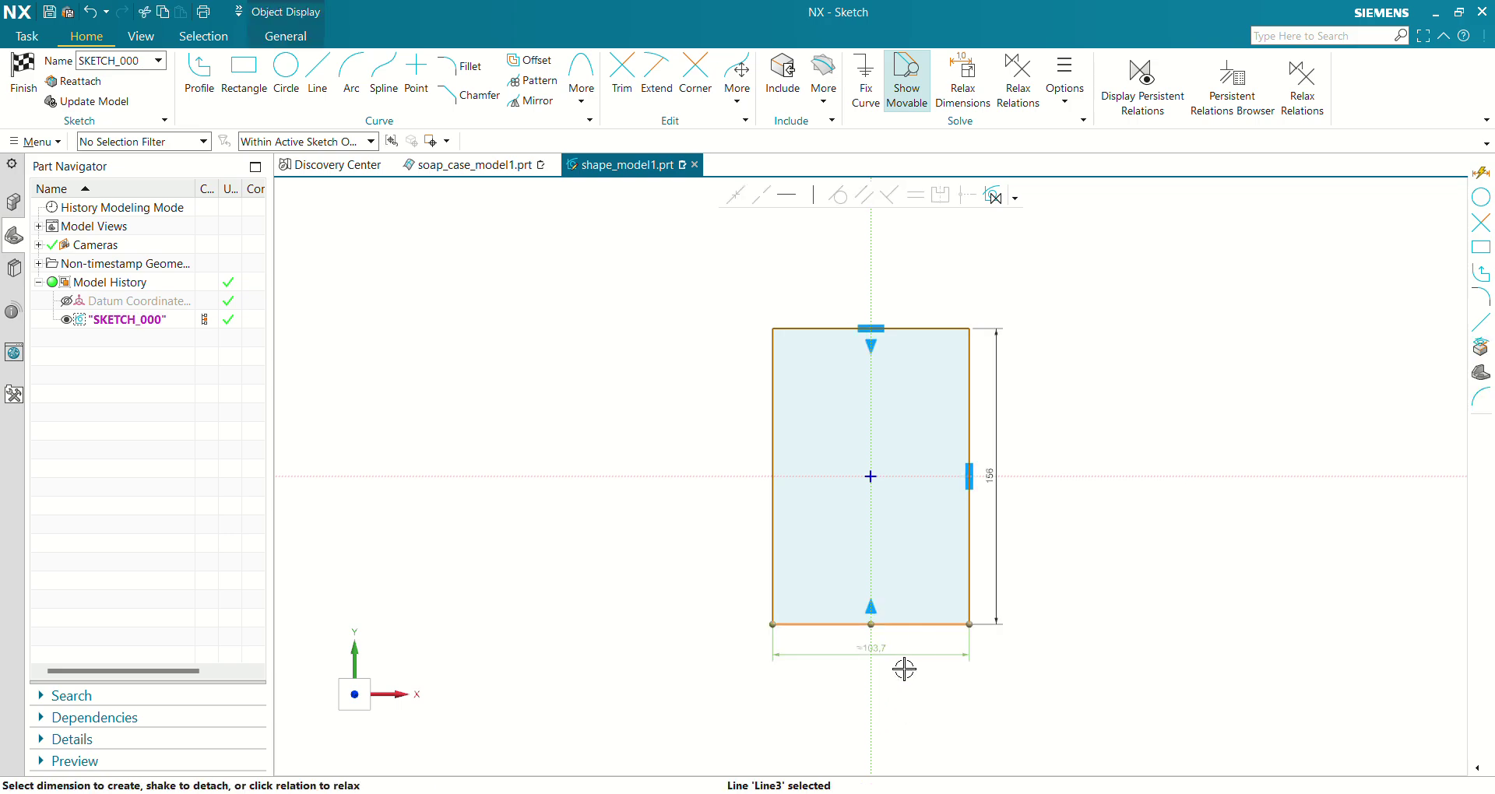
{"action": "left_click", "coordinate": [878, 654]}
{"action": "type", "text": "81"}
{"action": "key", "text": "Return"}
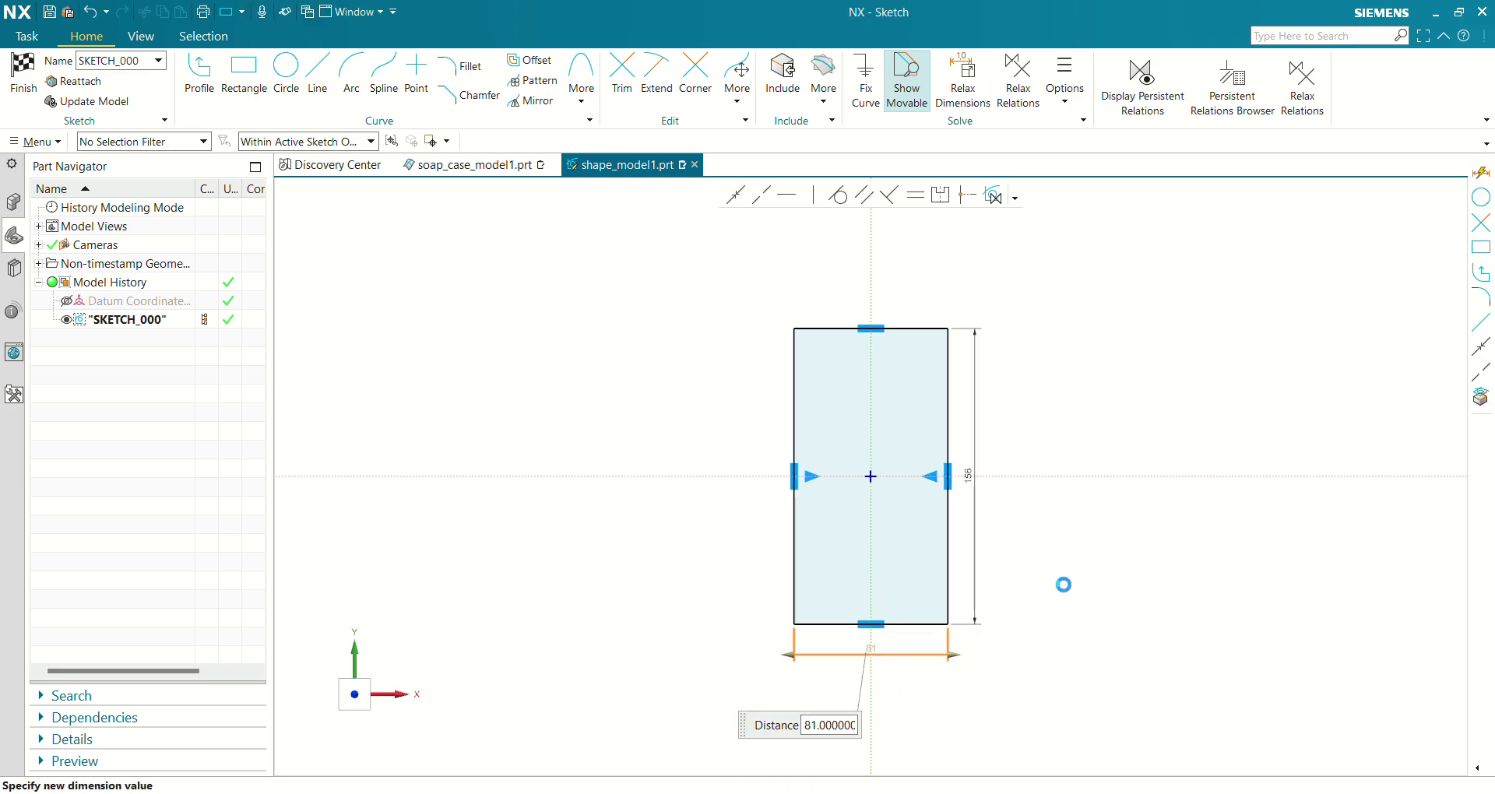
{"action": "left_click", "coordinate": [22, 72]}
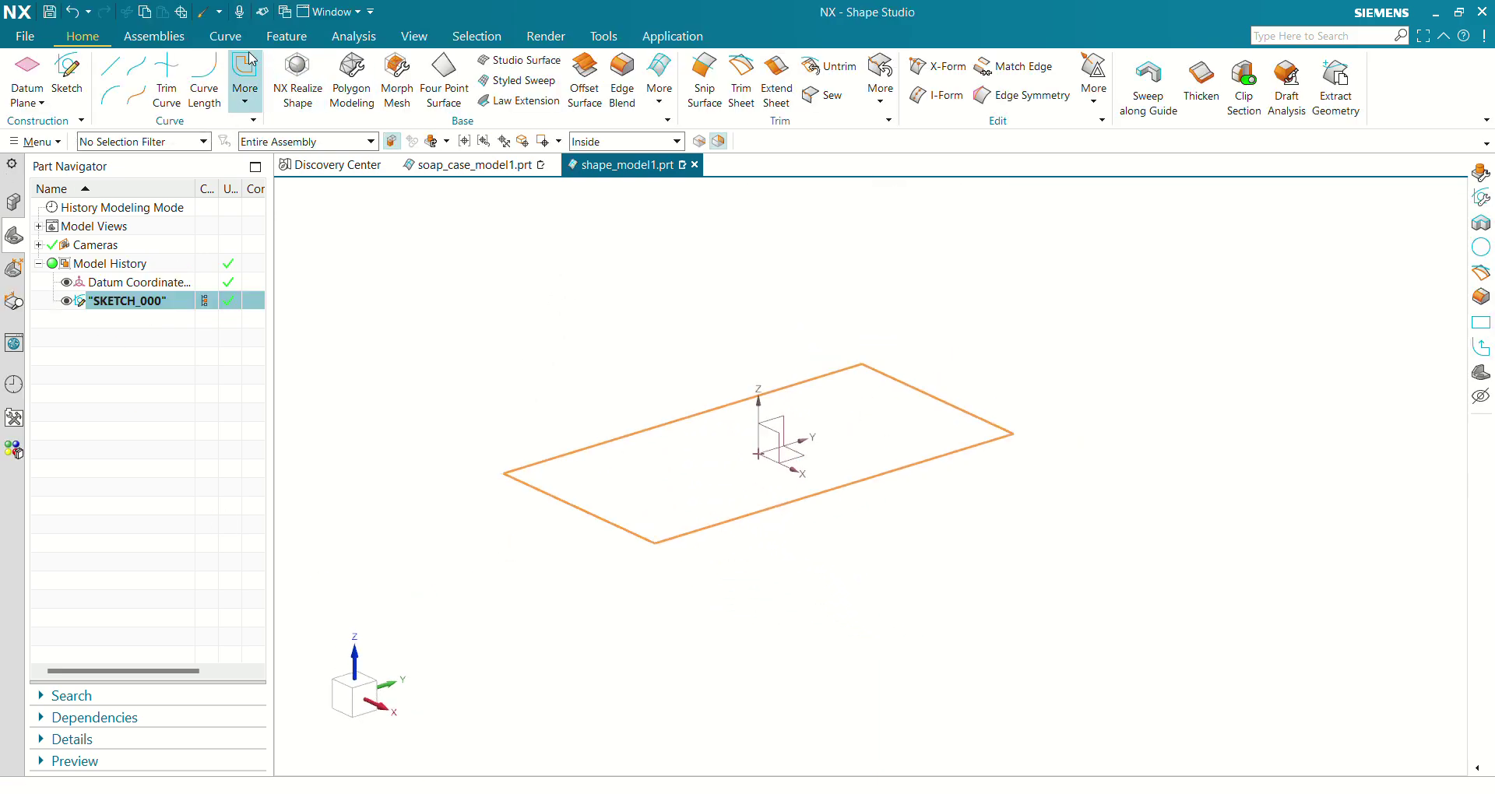
- Extrude the rectangle sketch upward 27 mm as a sheet body
{"action": "left_click", "coordinate": [286, 38]}
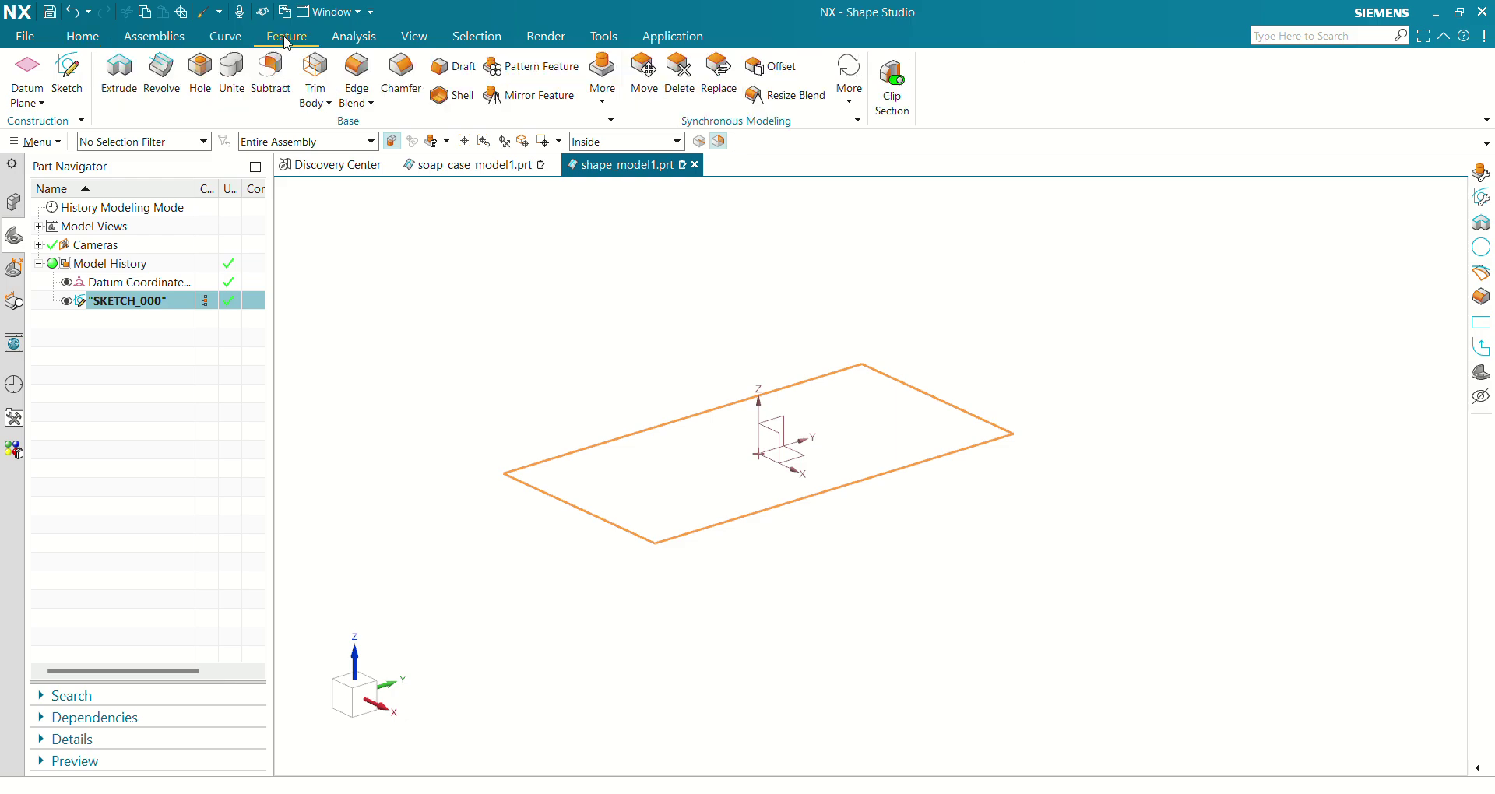
{"action": "left_click", "coordinate": [120, 70]}
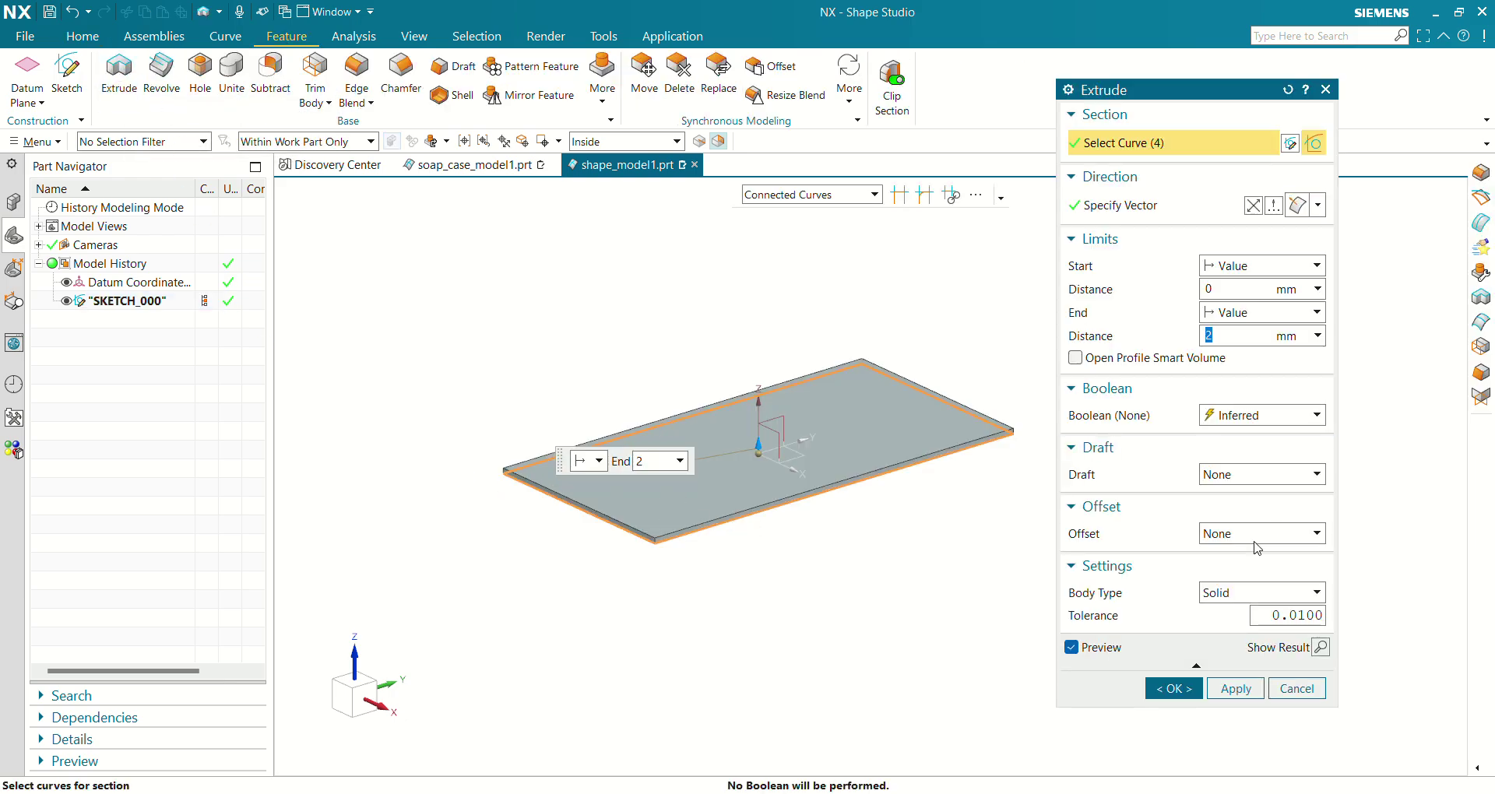
{"action": "left_click", "coordinate": [1246, 592]}
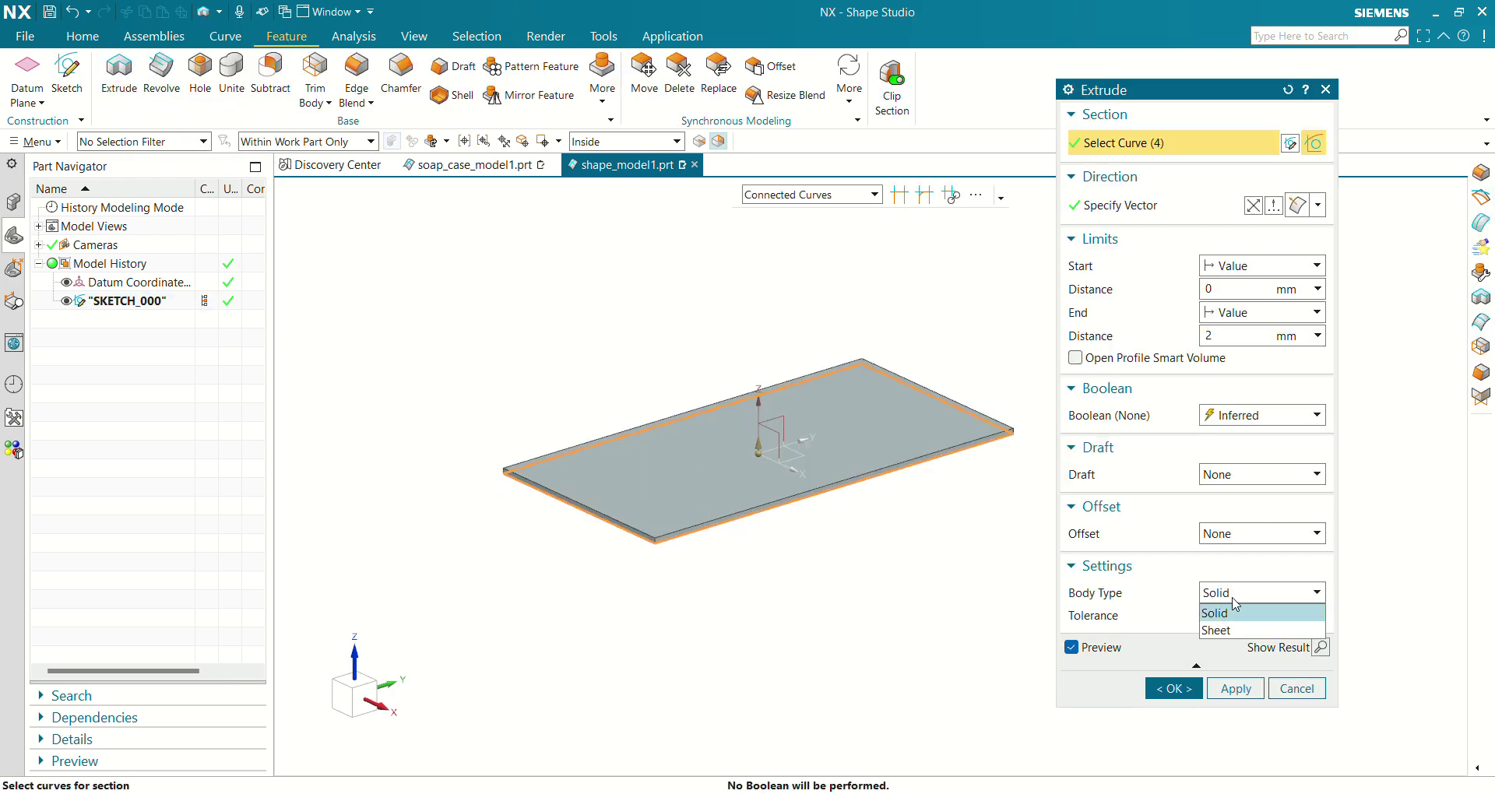
{"action": "left_click", "coordinate": [1227, 628]}
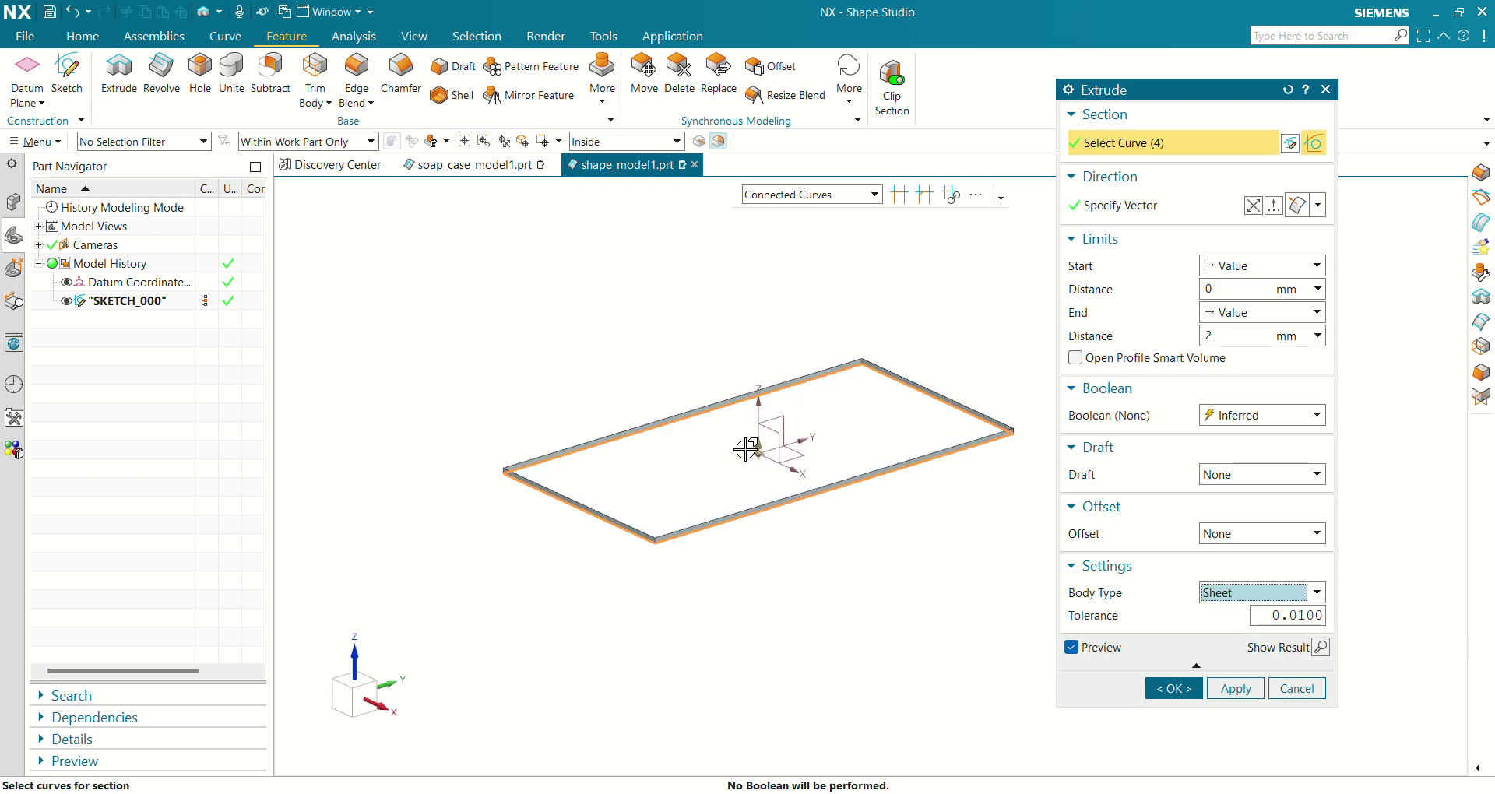
{"action": "left_click_drag", "start_coordinate": [759, 412], "coordinate": [751, 341]}
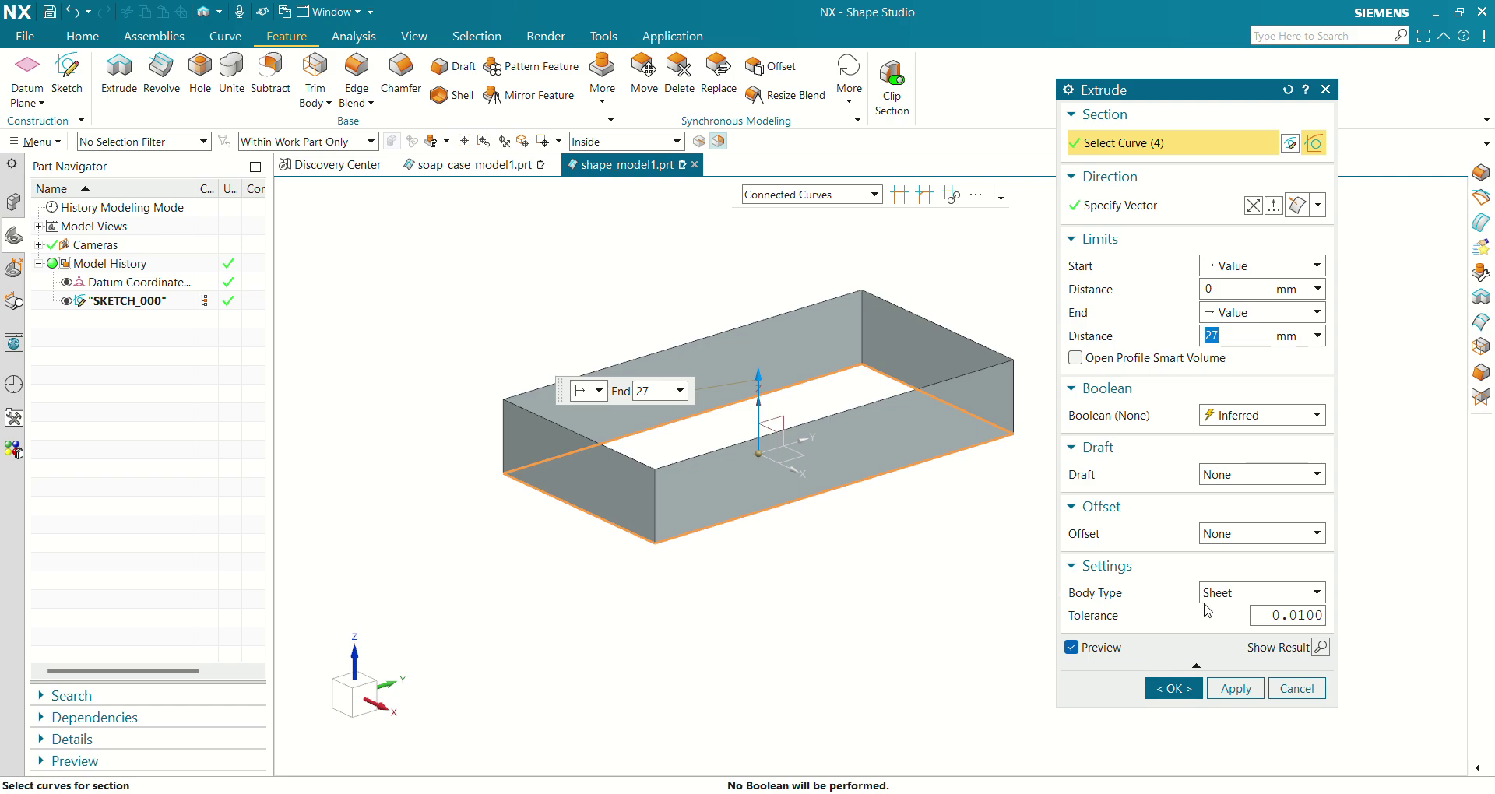
{"action": "left_click", "coordinate": [1173, 688]}
- Round the four vertical corner edges of the extruded walls with a circular edge blend of 25 mm radius
{"action": "scroll", "coordinate": [838, 527], "scroll_direction": "up", "scroll_amount": 2}
{"action": "scroll", "coordinate": [834, 530], "scroll_direction": "up", "scroll_amount": 2}
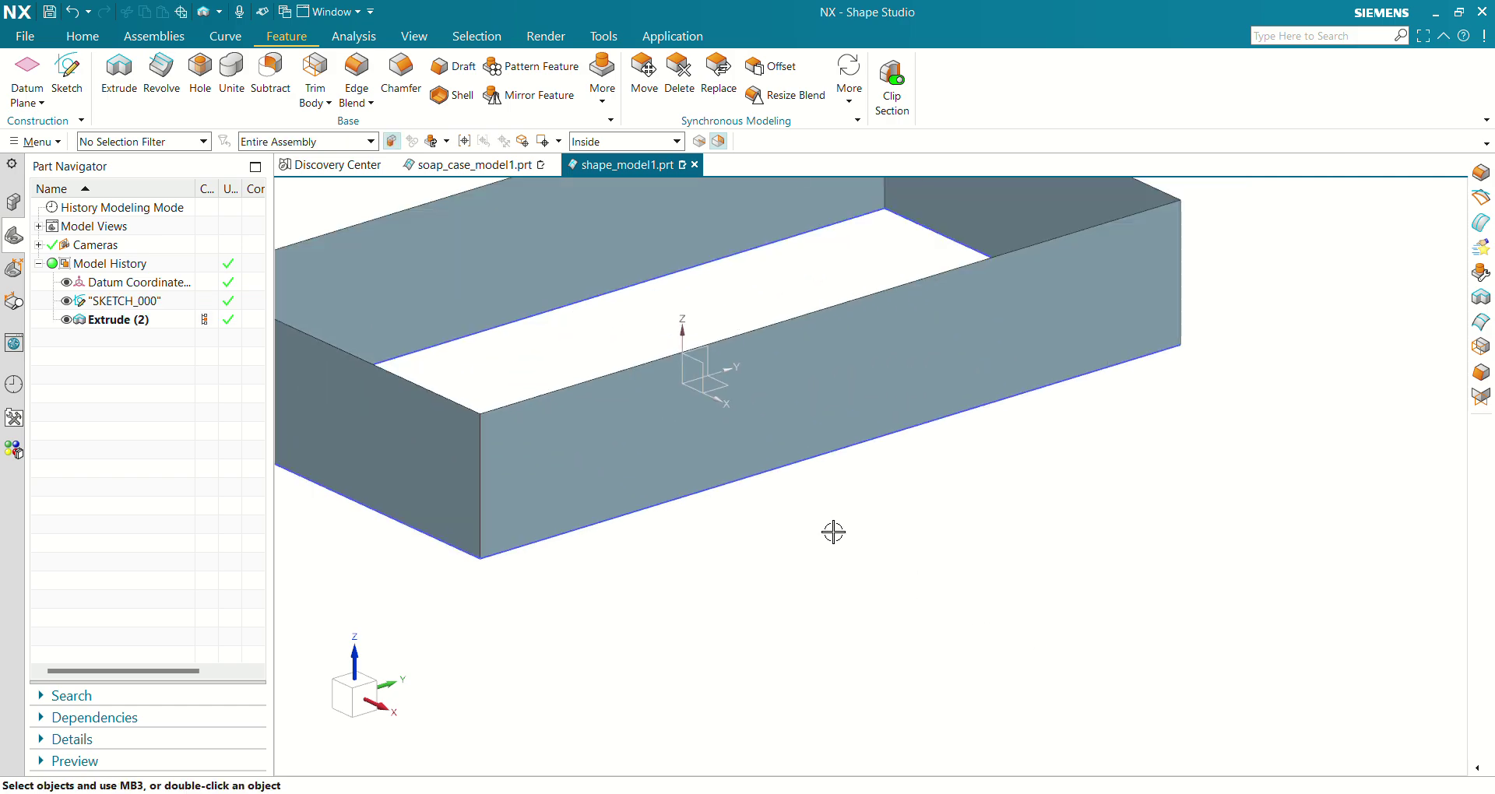
{"action": "scroll", "coordinate": [895, 570], "scroll_direction": "down", "scroll_amount": 3}
{"action": "middle_click_drag", "start_coordinate": [894, 570], "coordinate": [887, 598], "text": "shift"}
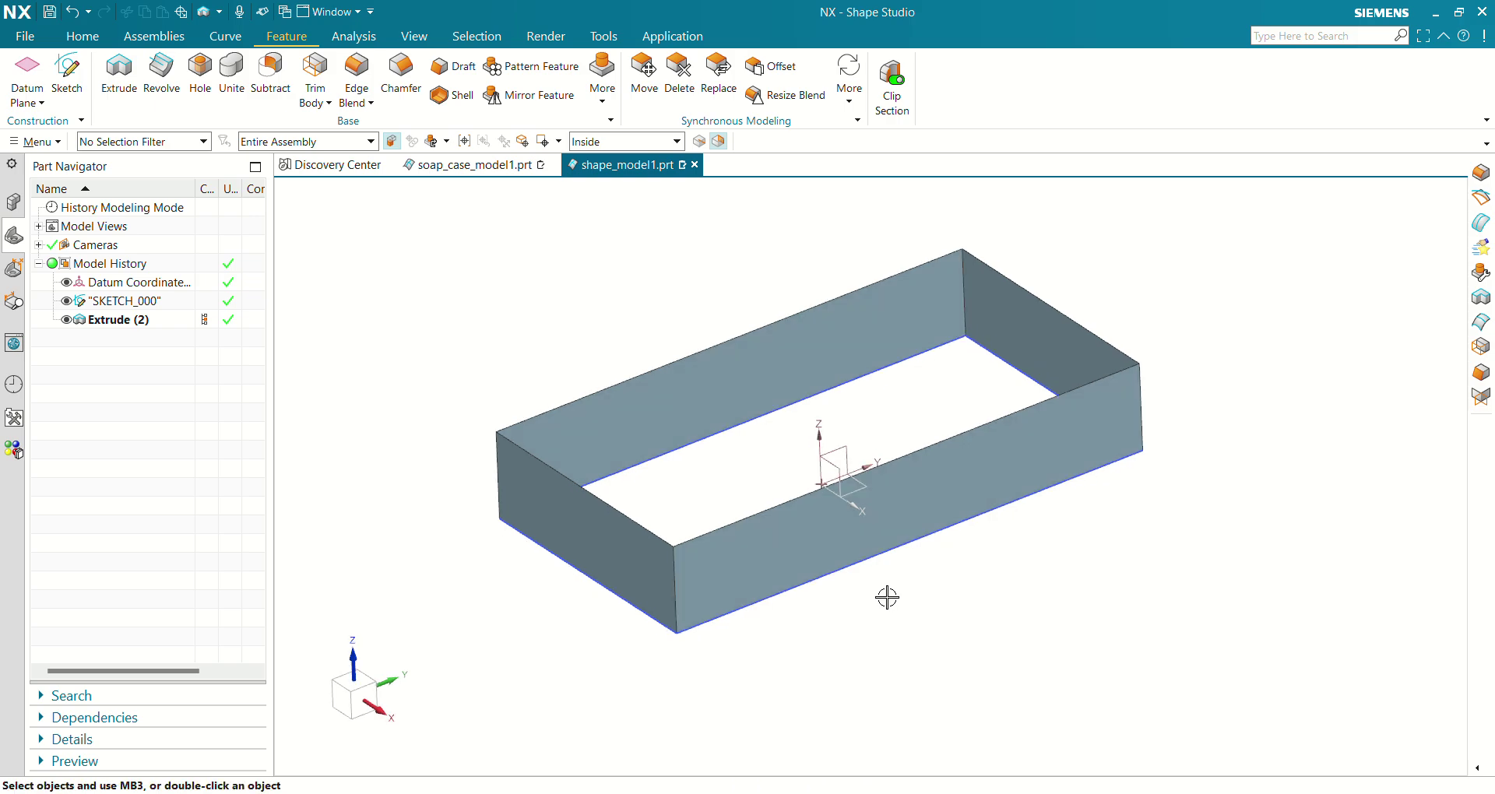
{"action": "middle_click_drag", "start_coordinate": [646, 591], "coordinate": [506, 506]}
{"action": "left_click", "coordinate": [84, 37]}
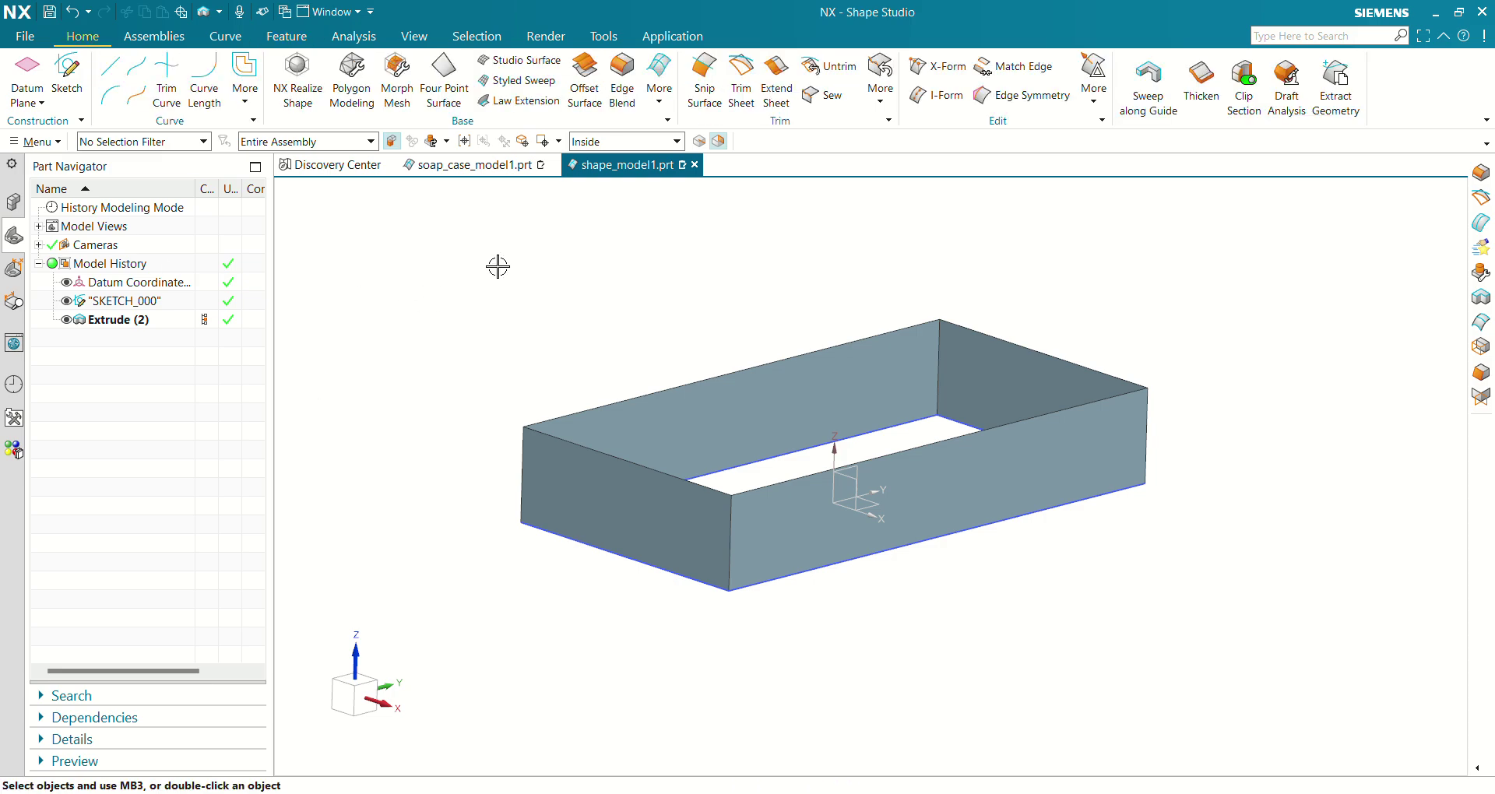
{"action": "left_click", "coordinate": [628, 86]}
{"action": "left_click", "coordinate": [516, 491]}
{"action": "left_click", "coordinate": [941, 366]}
{"action": "scroll", "coordinate": [657, 304], "scroll_direction": "up", "scroll_amount": 2}
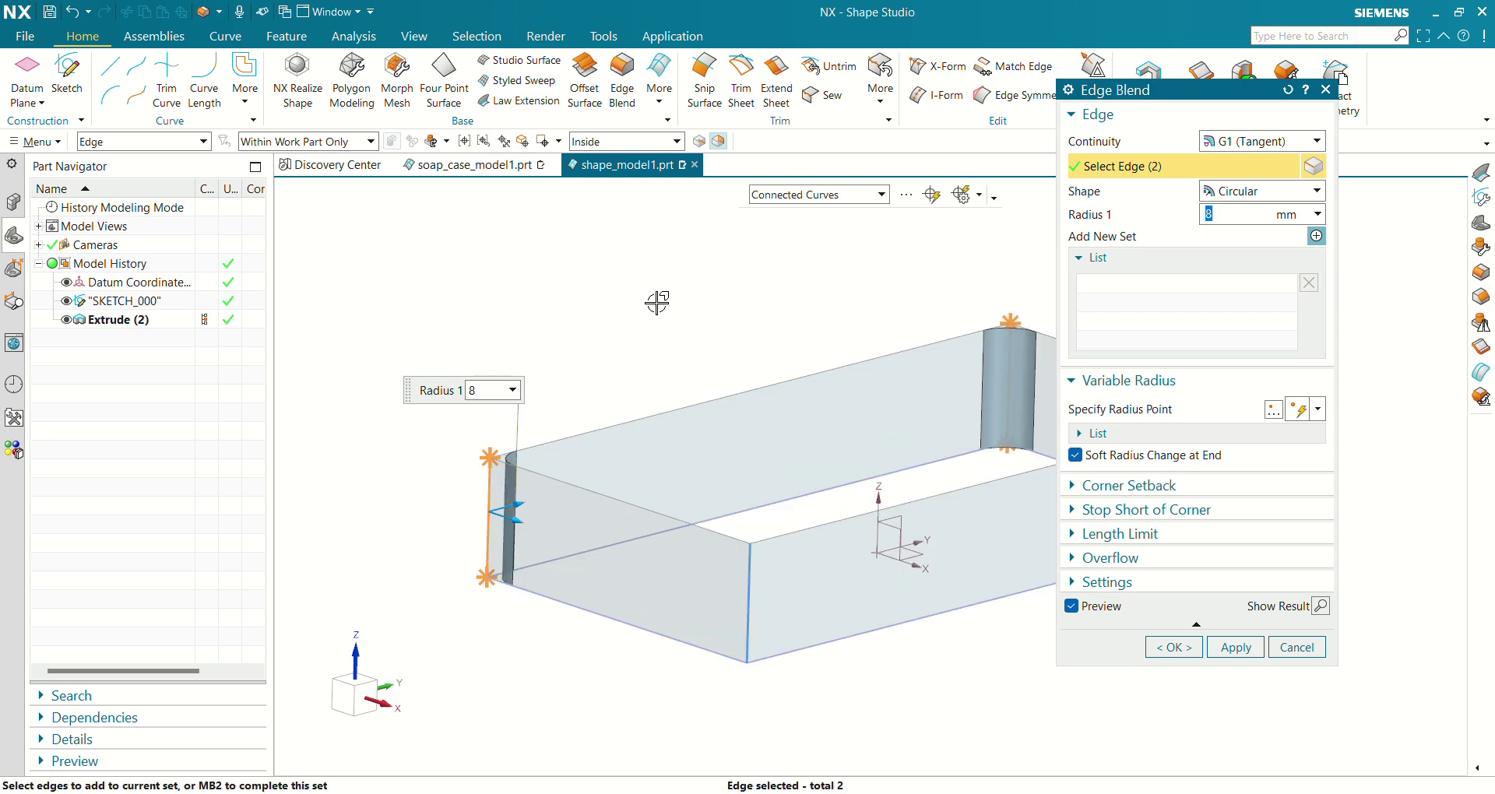
{"action": "middle_click_drag", "start_coordinate": [657, 293], "coordinate": [471, 234], "text": "shift"}
{"action": "left_click", "coordinate": [520, 489]}
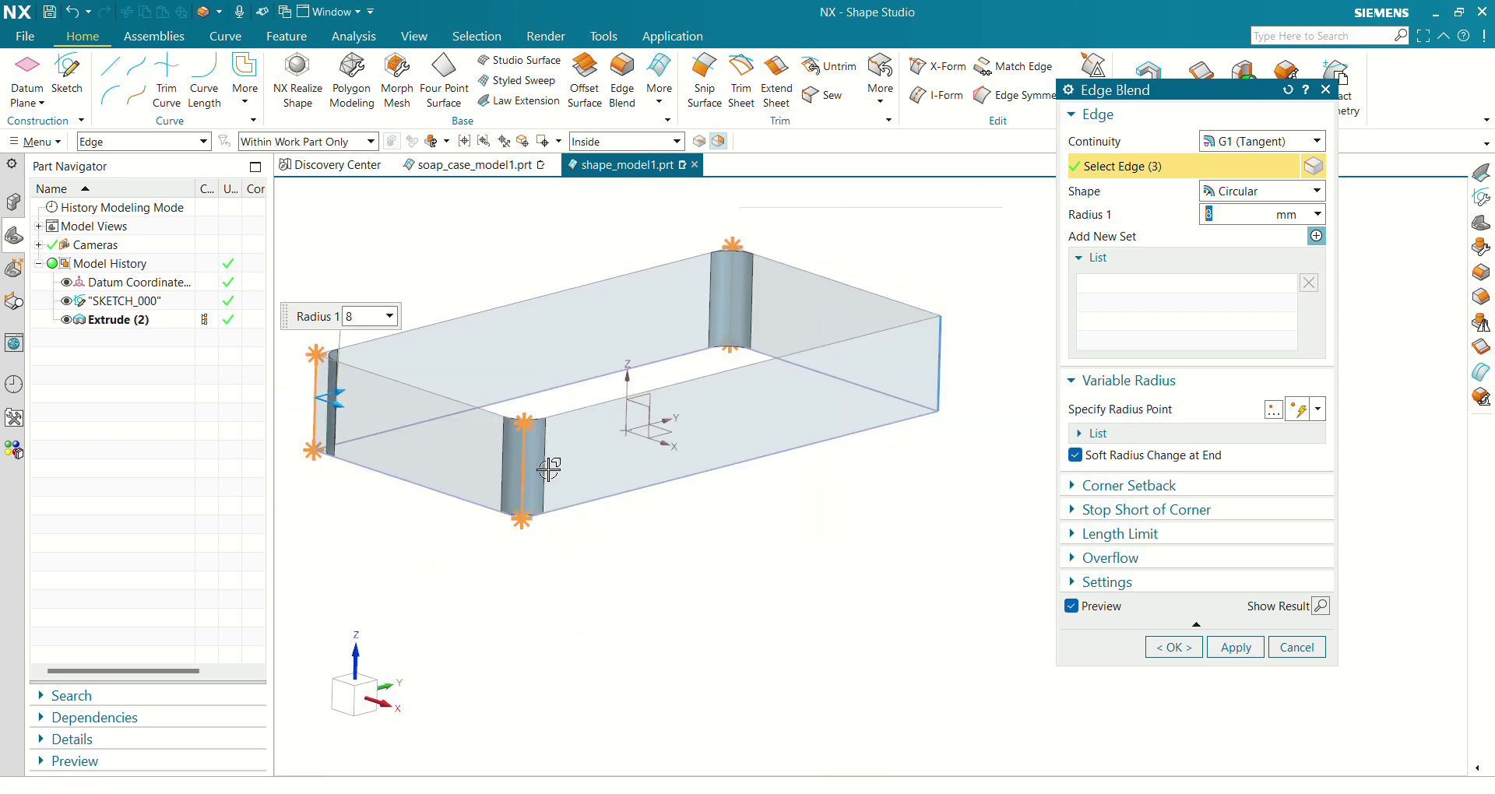
{"action": "left_click", "coordinate": [938, 363]}
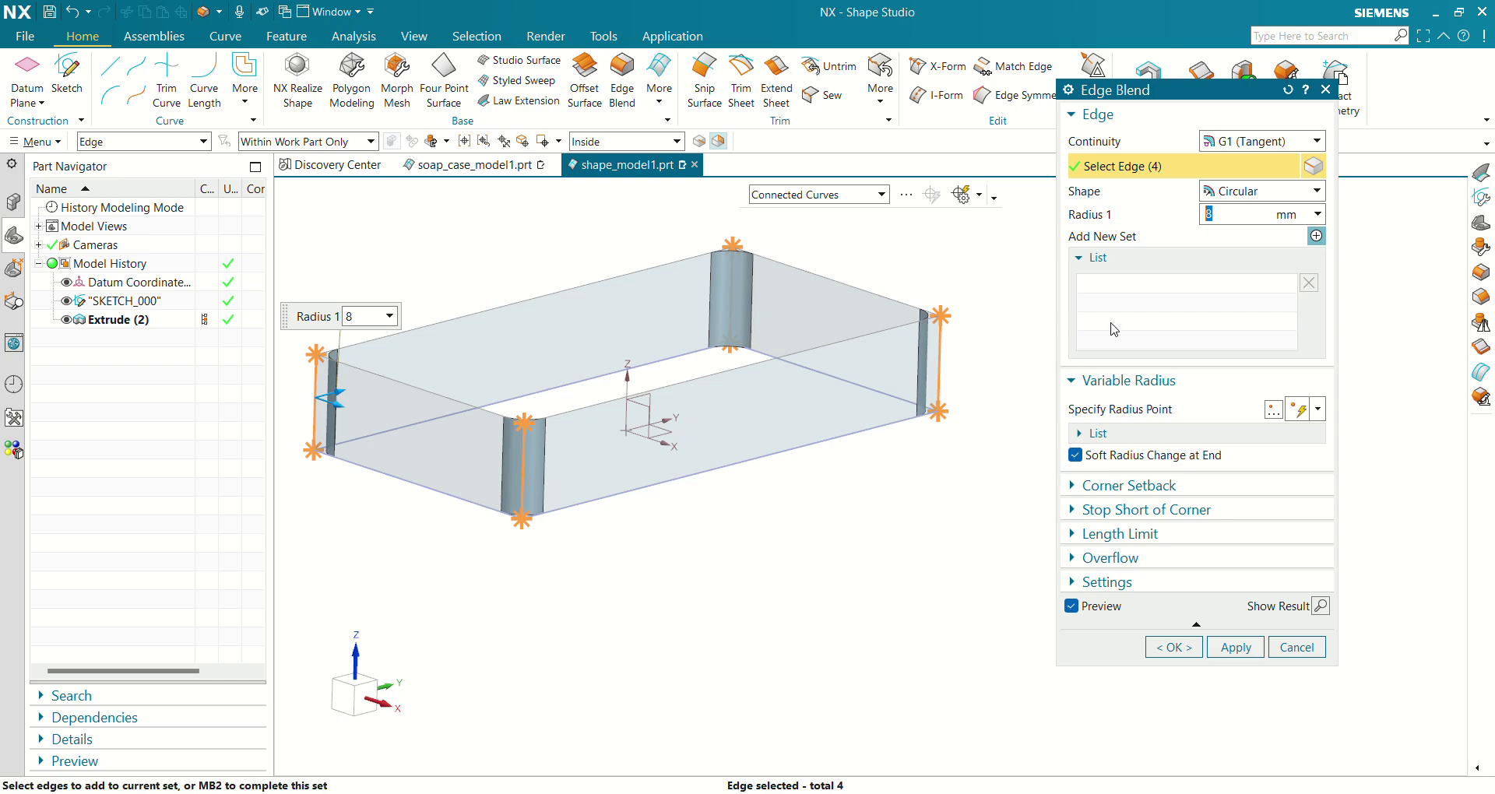
{"action": "type", "text": "25"}
{"action": "key", "text": "Return"}
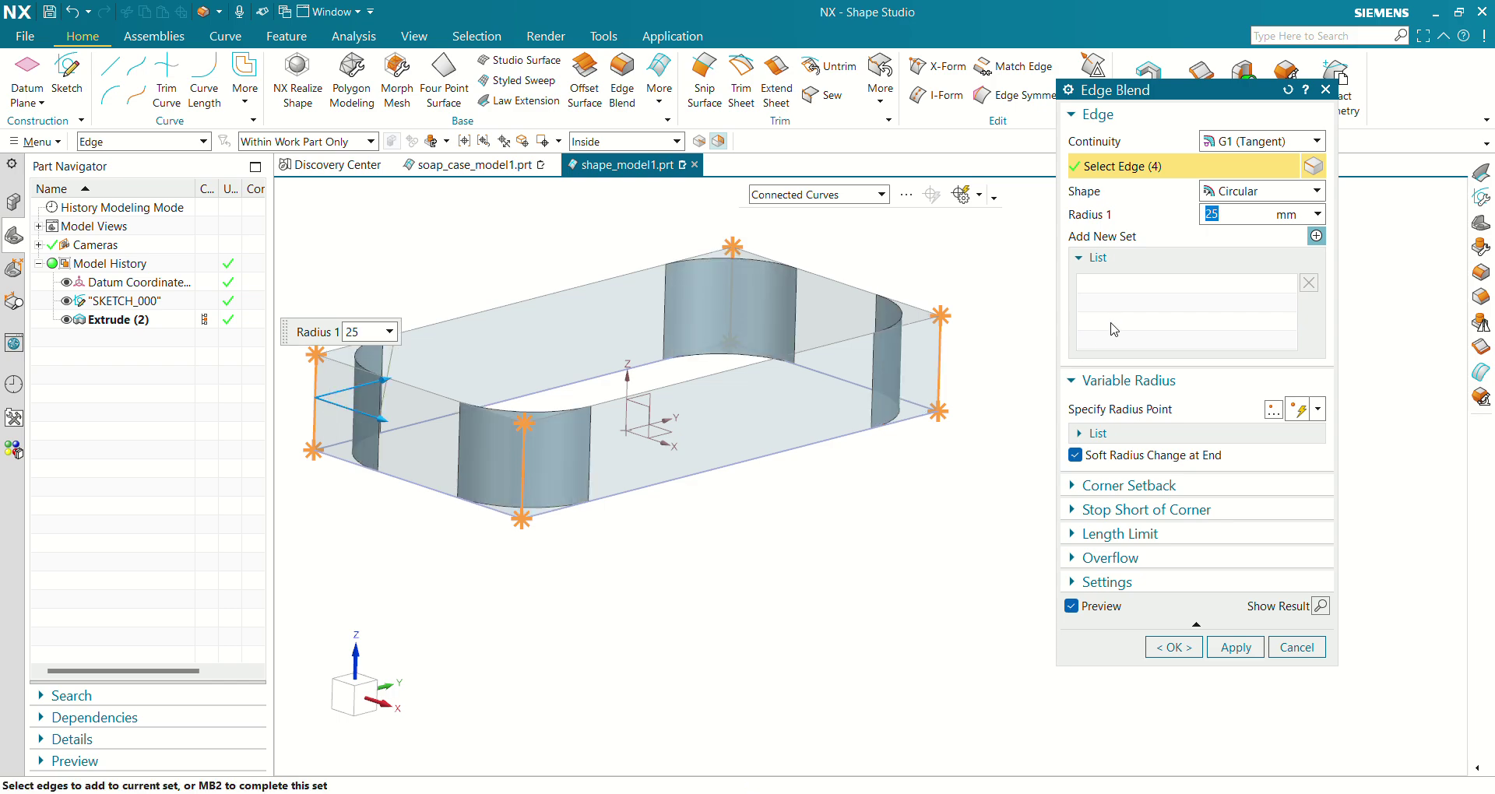
{"action": "left_click", "coordinate": [1172, 648]}
- Look at the finished reference part in soap_case_model1.prt and return to shape_model1.prt
{"action": "middle_click_drag", "start_coordinate": [748, 544], "coordinate": [529, 220]}
{"action": "left_click", "coordinate": [467, 165]}
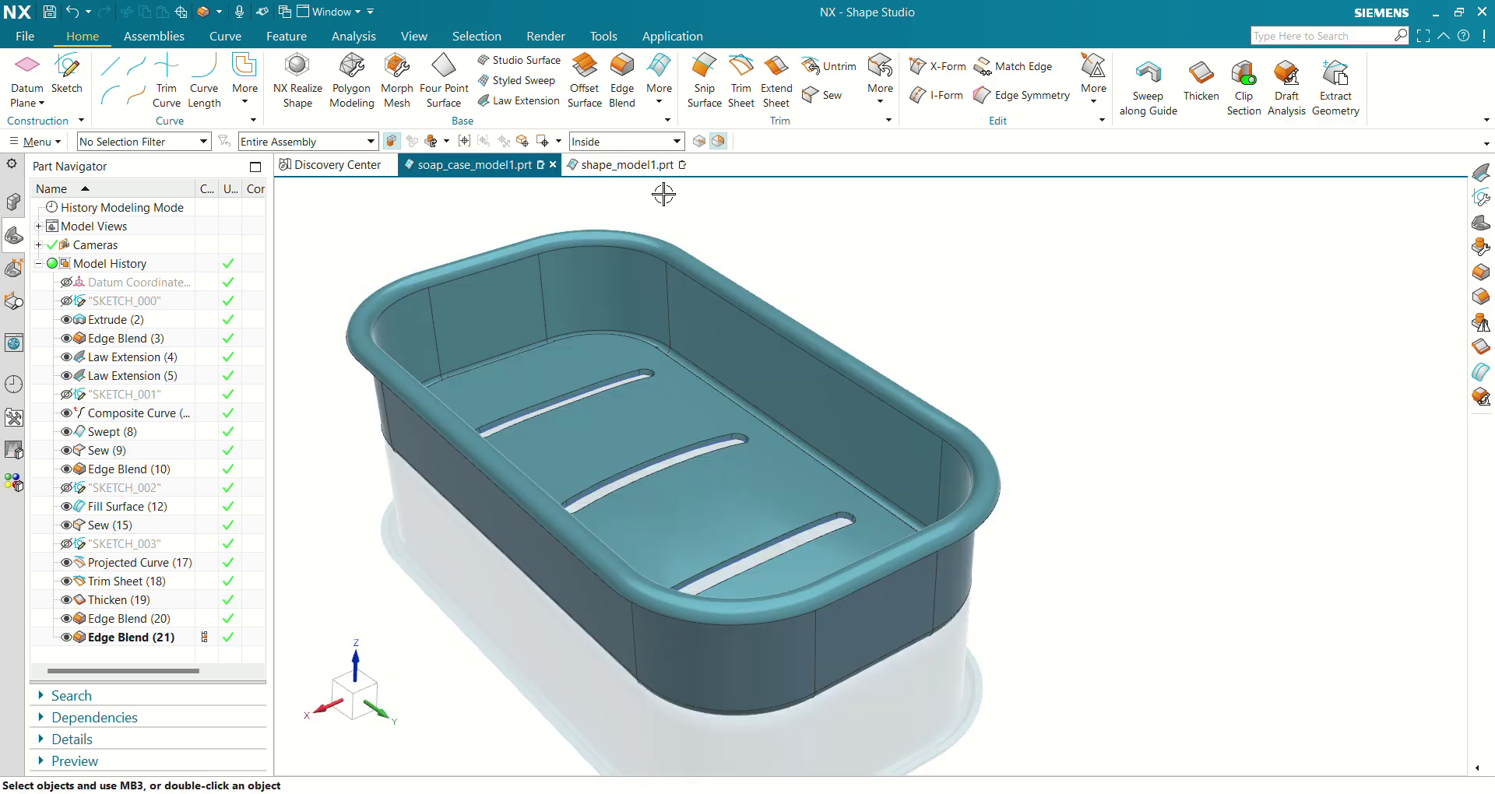
{"action": "left_click", "coordinate": [622, 164]}
{"action": "middle_click_drag", "start_coordinate": [717, 505], "coordinate": [727, 500]}
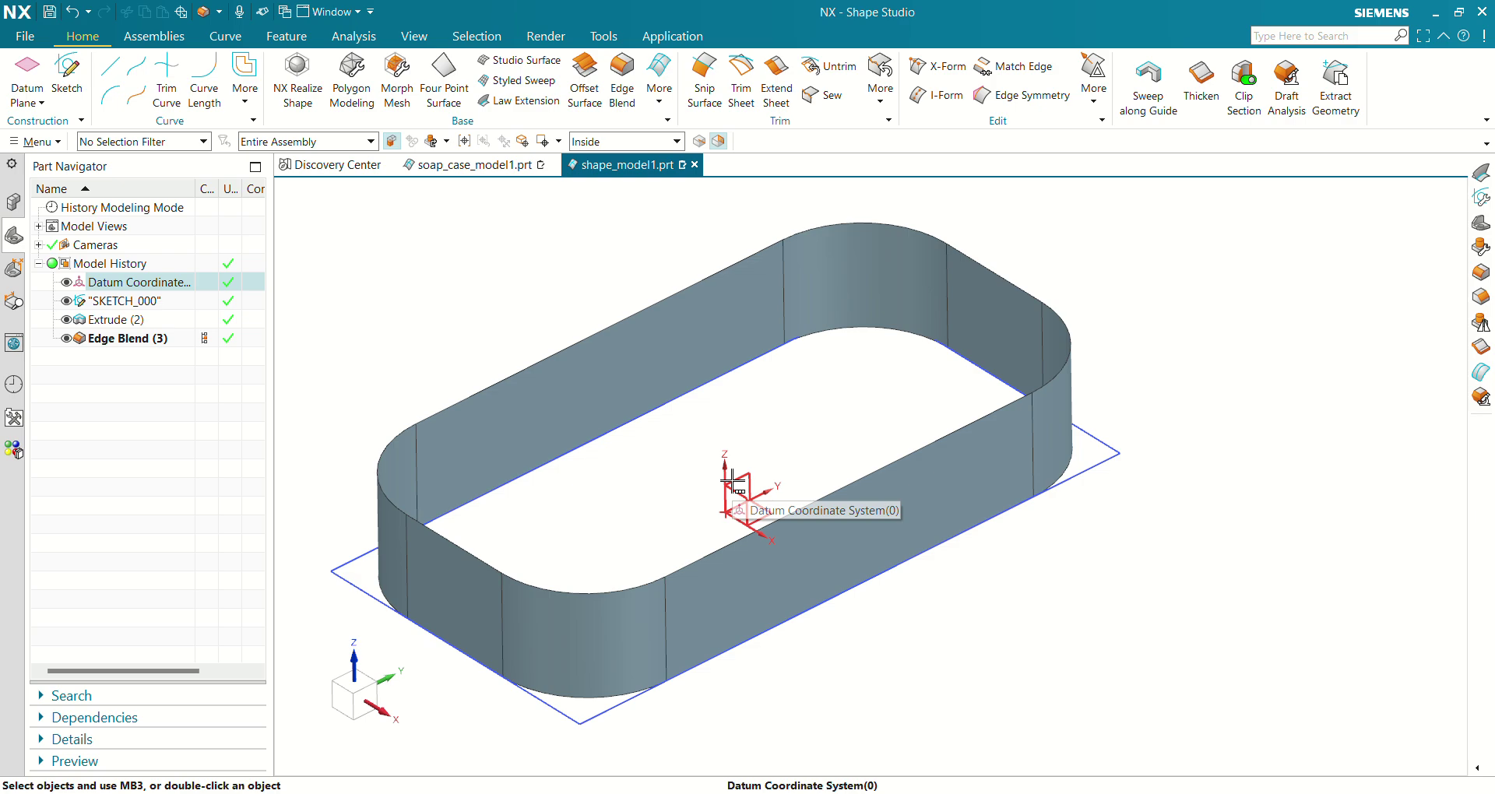
- Hide the rectangle sketch so that only the blended walls and the datum are displayed
{"action": "middle_click_drag", "start_coordinate": [667, 493], "coordinate": [701, 484]}
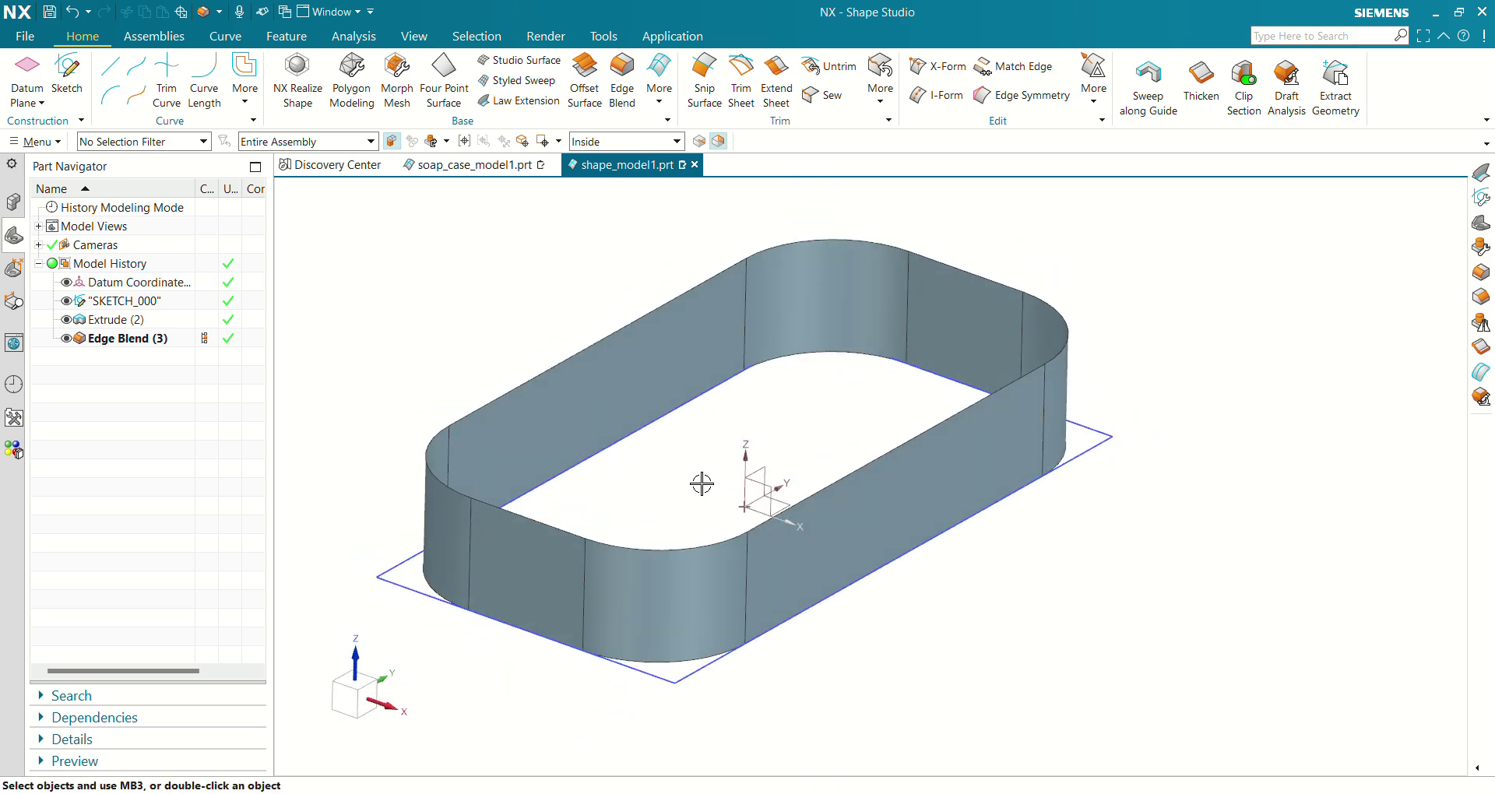
{"action": "middle_click_drag", "start_coordinate": [702, 484], "coordinate": [740, 430]}
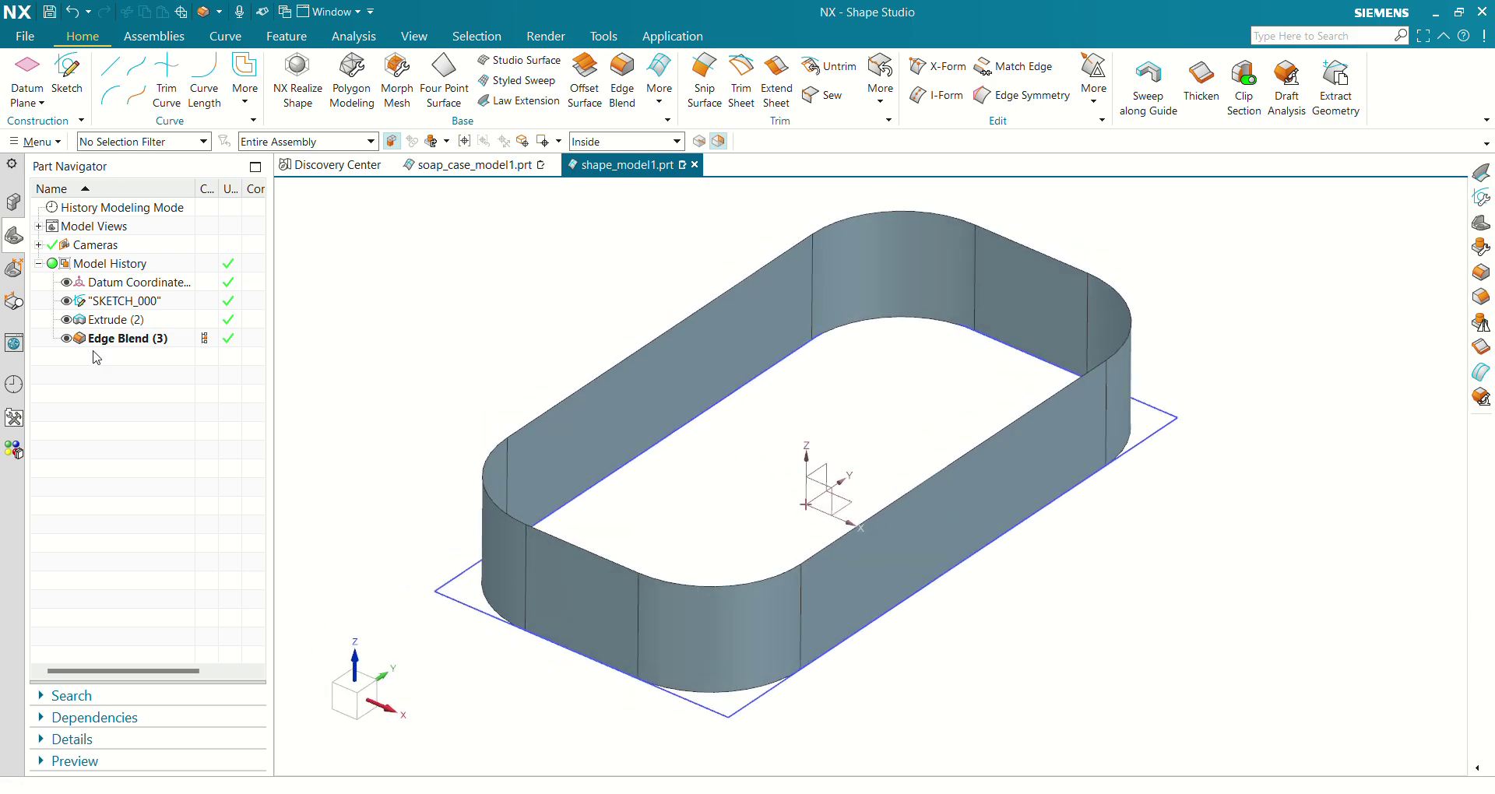
{"action": "left_click", "coordinate": [68, 299]}
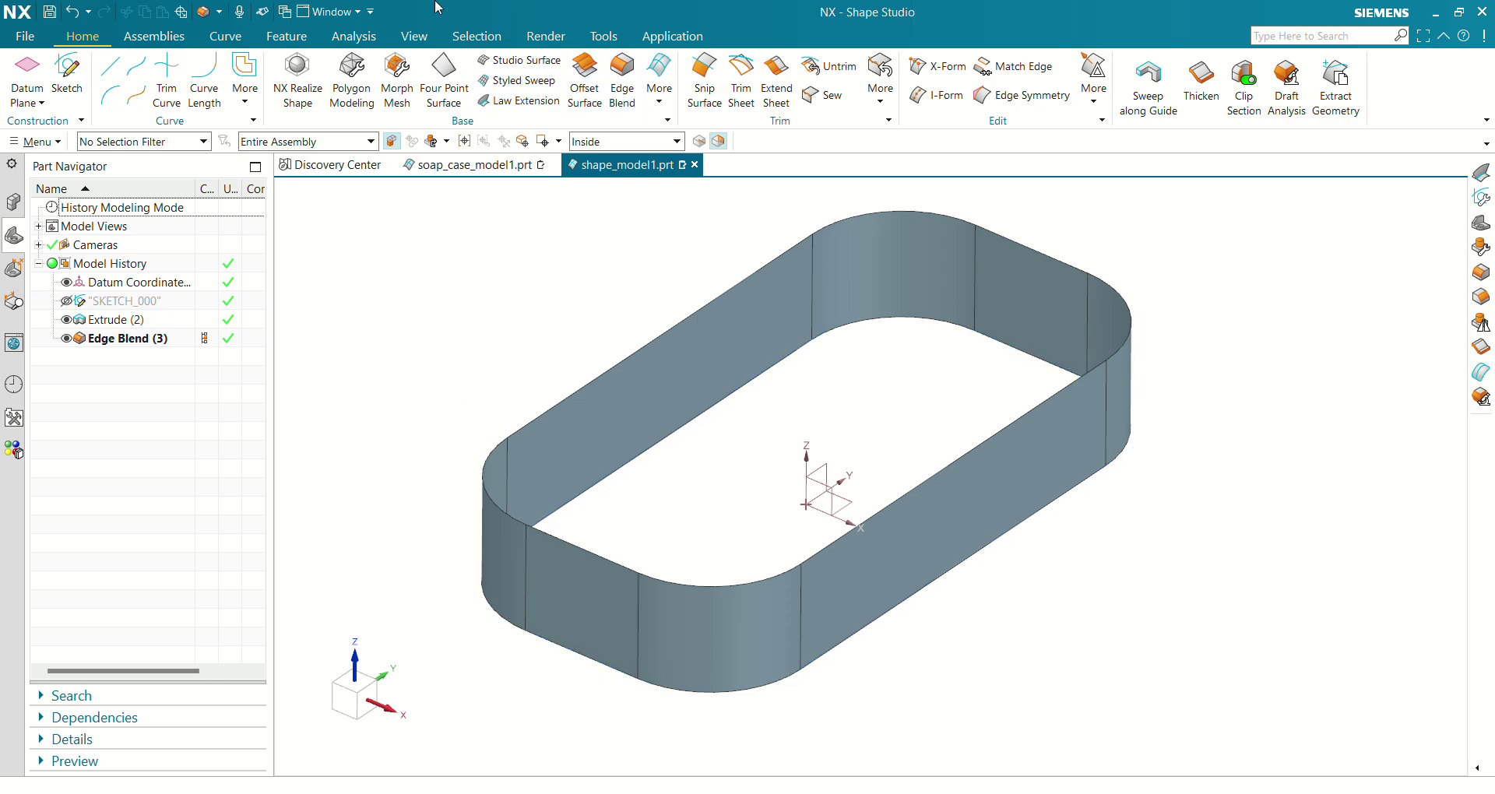
- Create a 6 mm Law Extension at 90° from the walls' lower edge loop, directed inward, using the wall faces as reference
{"action": "left_click", "coordinate": [521, 108]}
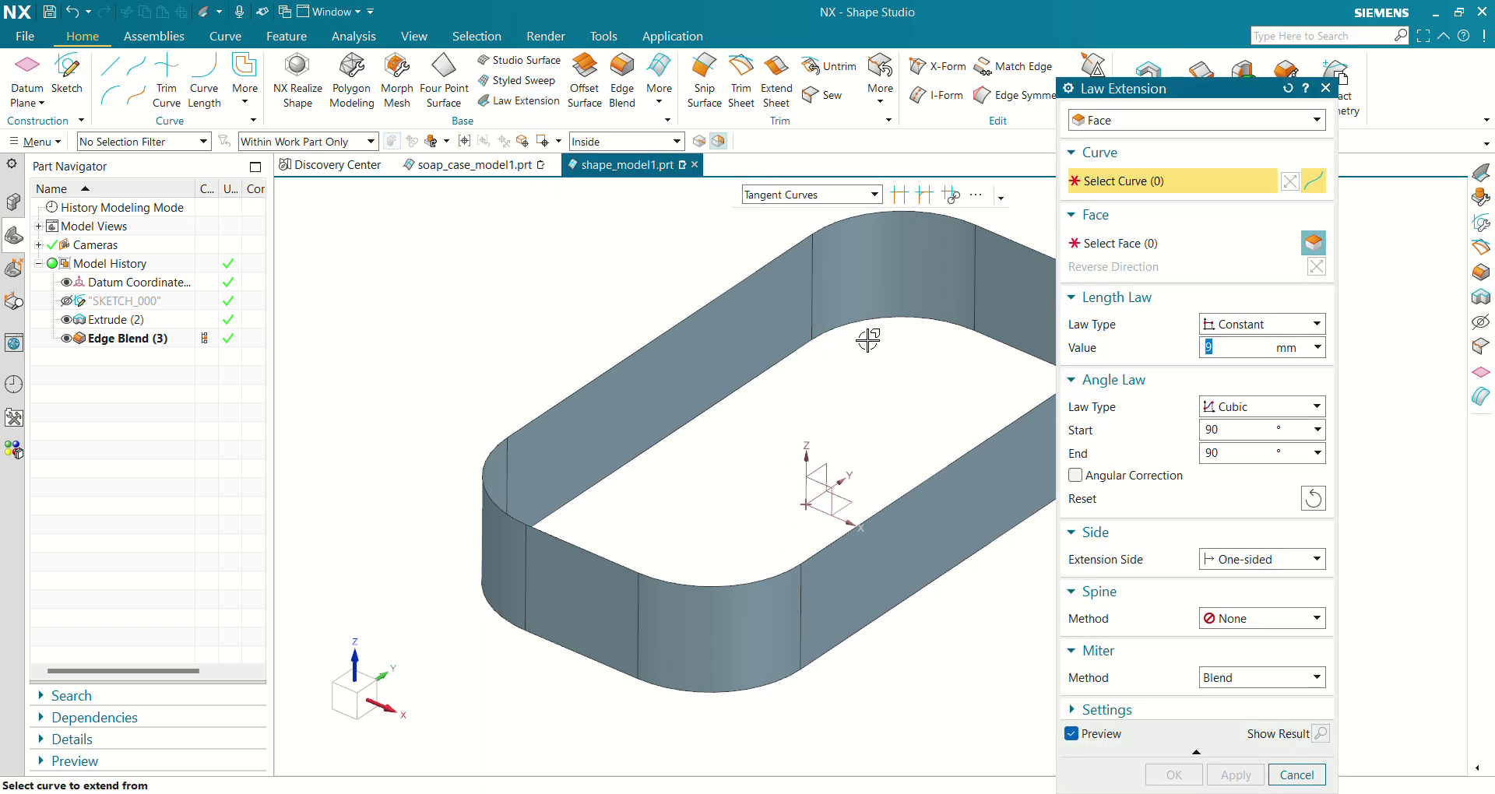
{"action": "left_click", "coordinate": [773, 365]}
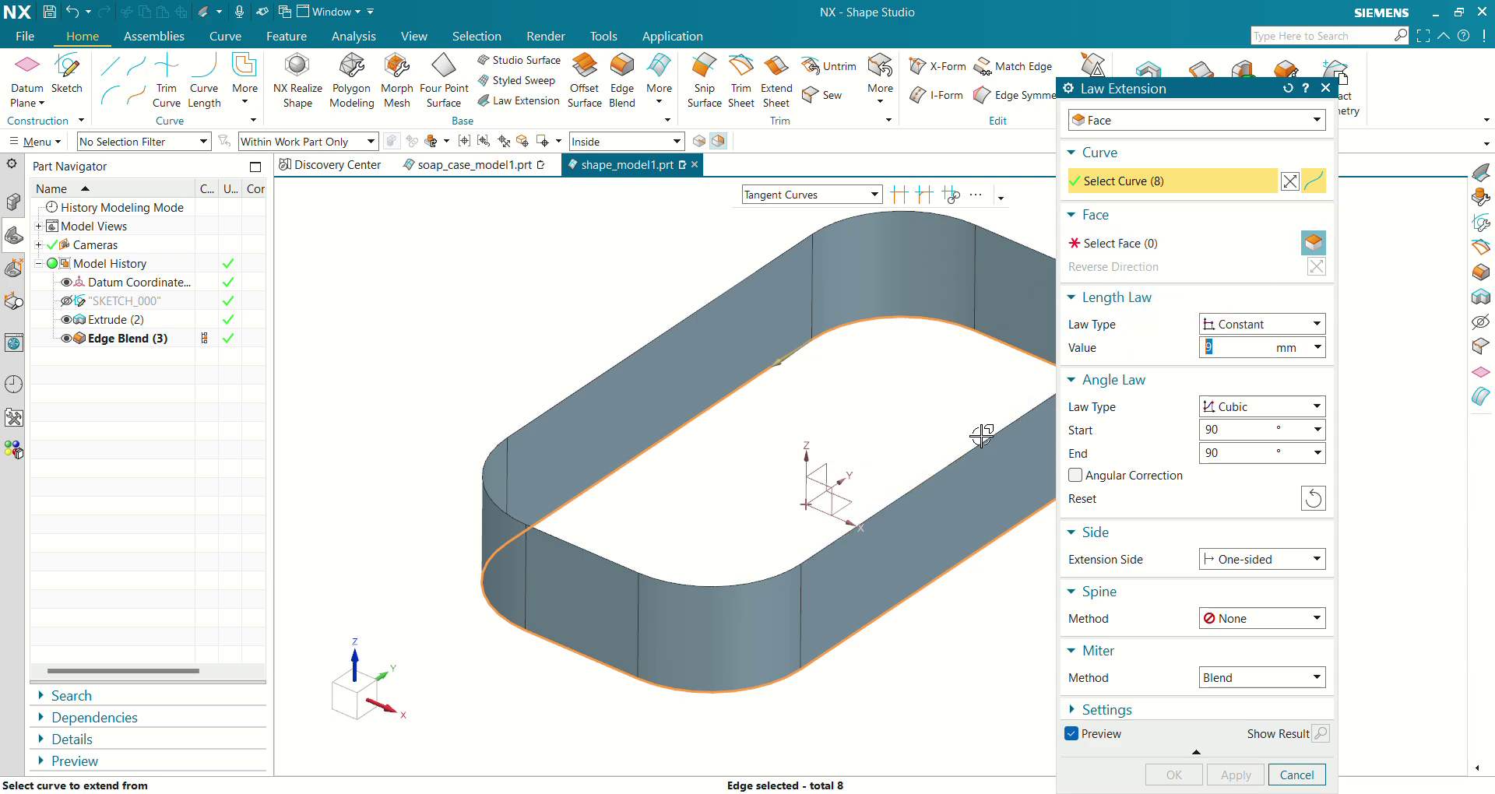
{"action": "left_click", "coordinate": [1103, 244]}
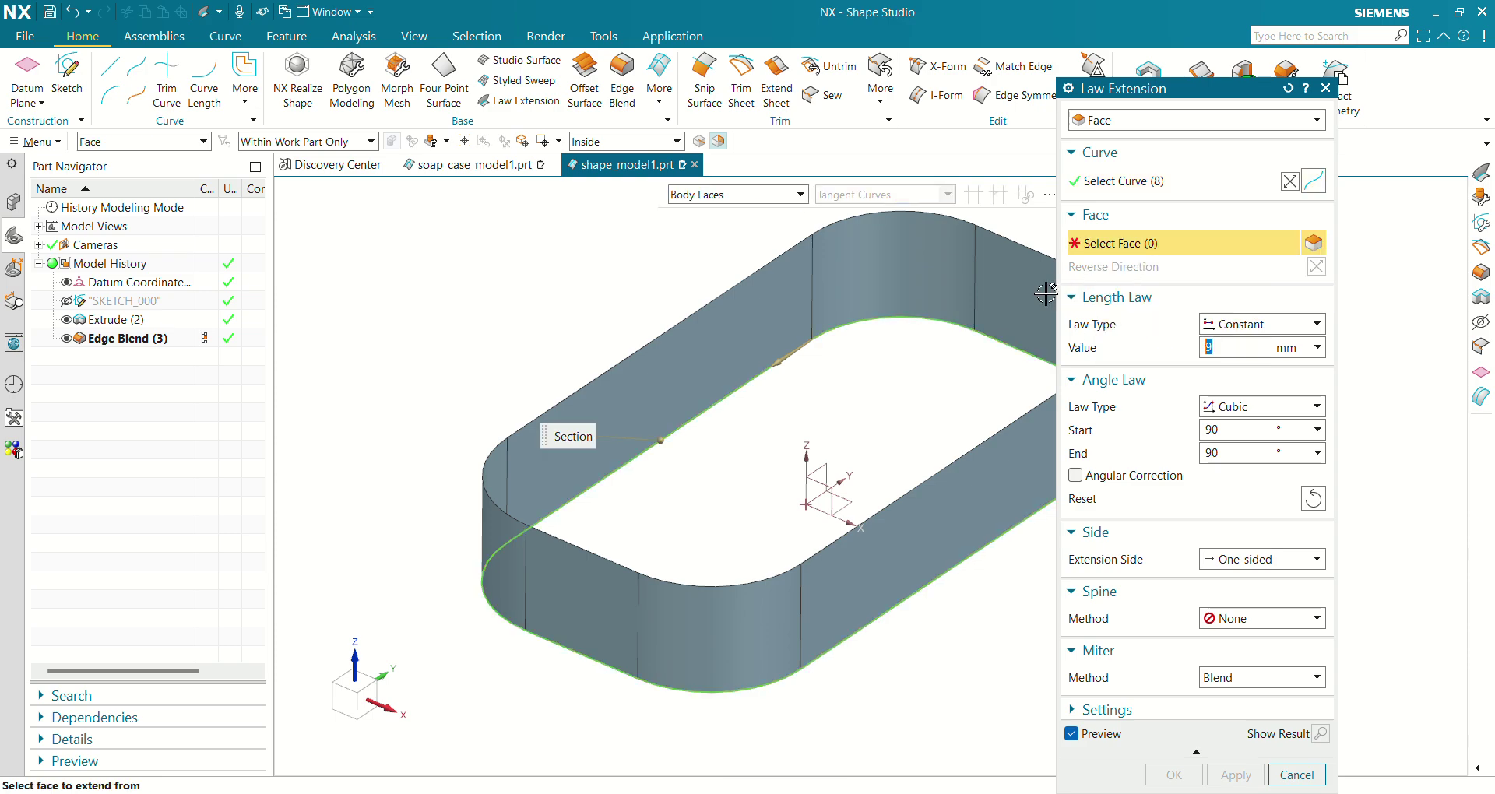
{"action": "left_click", "coordinate": [701, 367]}
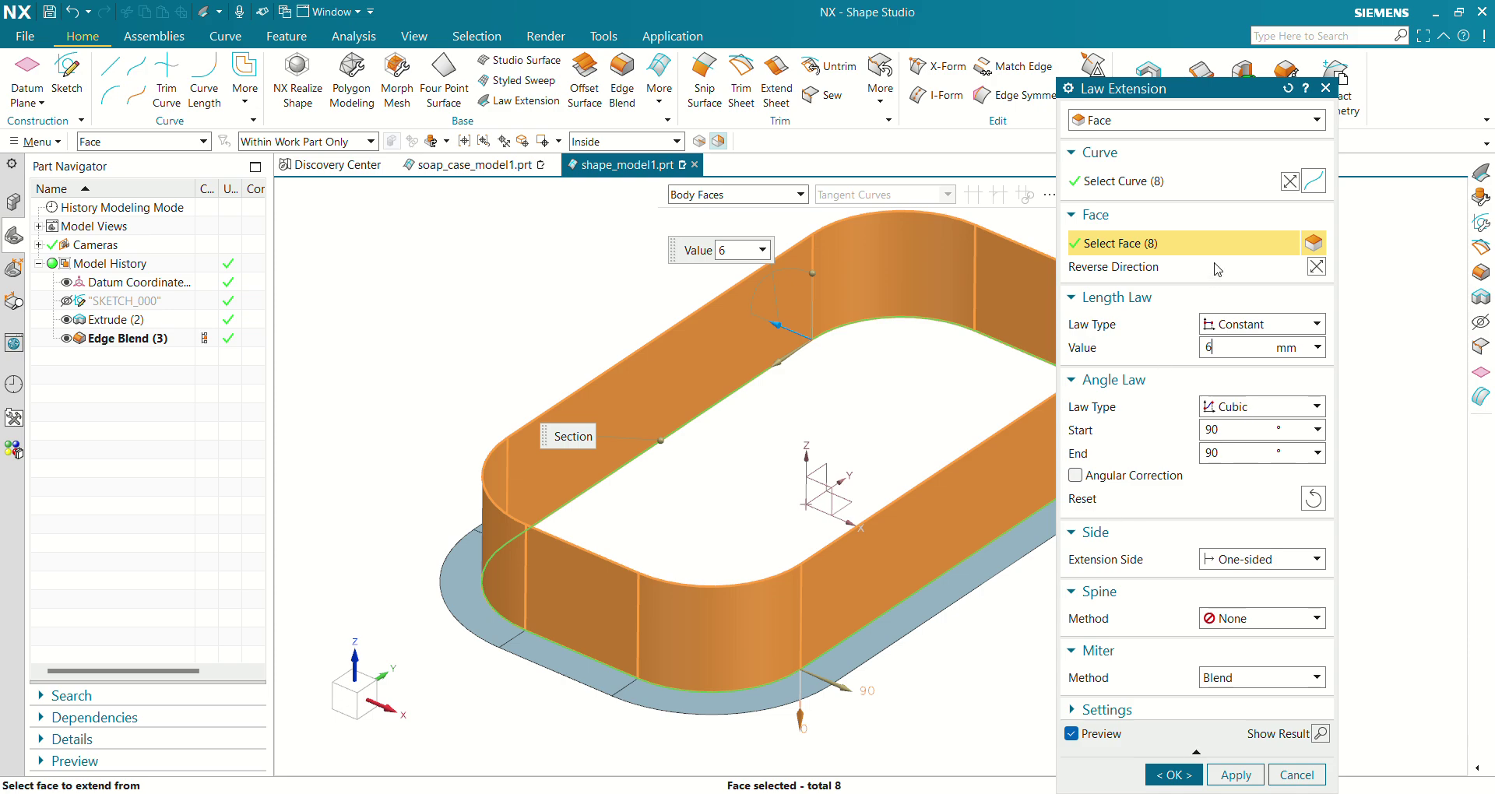
{"action": "left_click", "coordinate": [1289, 181]}
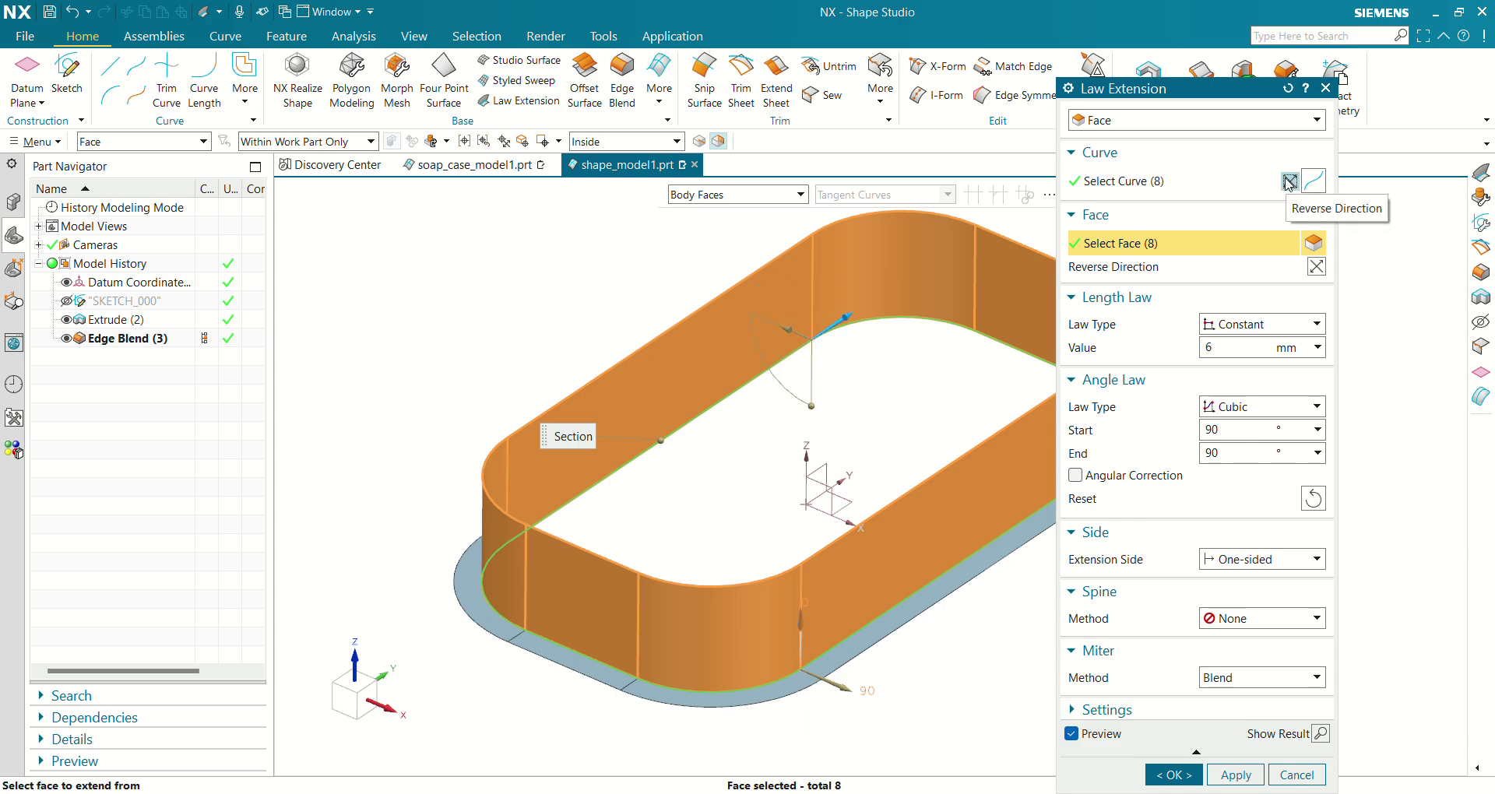
{"action": "left_click", "coordinate": [1315, 267]}
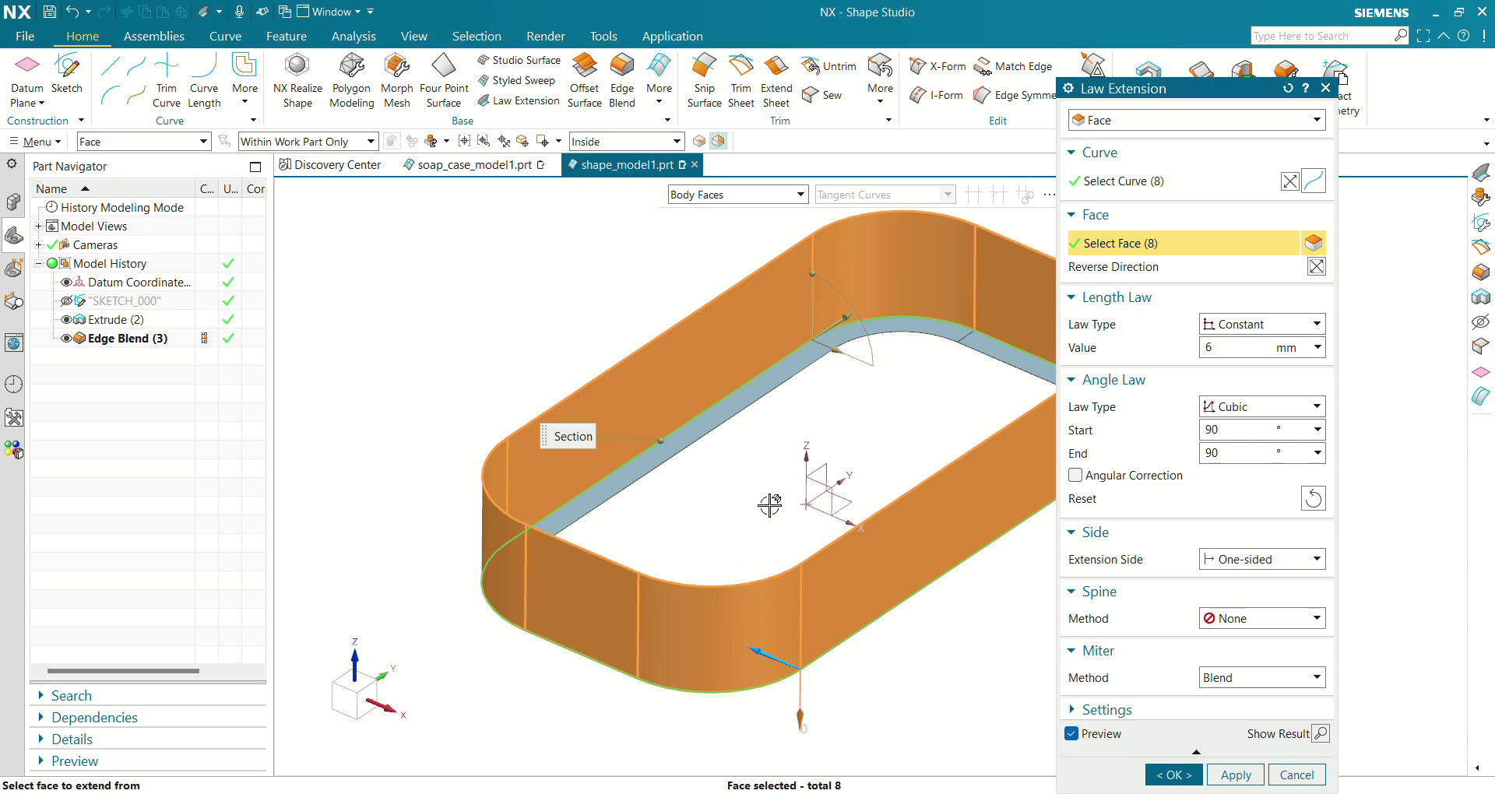
{"action": "scroll", "coordinate": [770, 505], "scroll_direction": "up", "scroll_amount": 3}
{"action": "scroll", "coordinate": [769, 504], "scroll_direction": "down", "scroll_amount": 1}
{"action": "scroll", "coordinate": [759, 505], "scroll_direction": "down", "scroll_amount": 2}
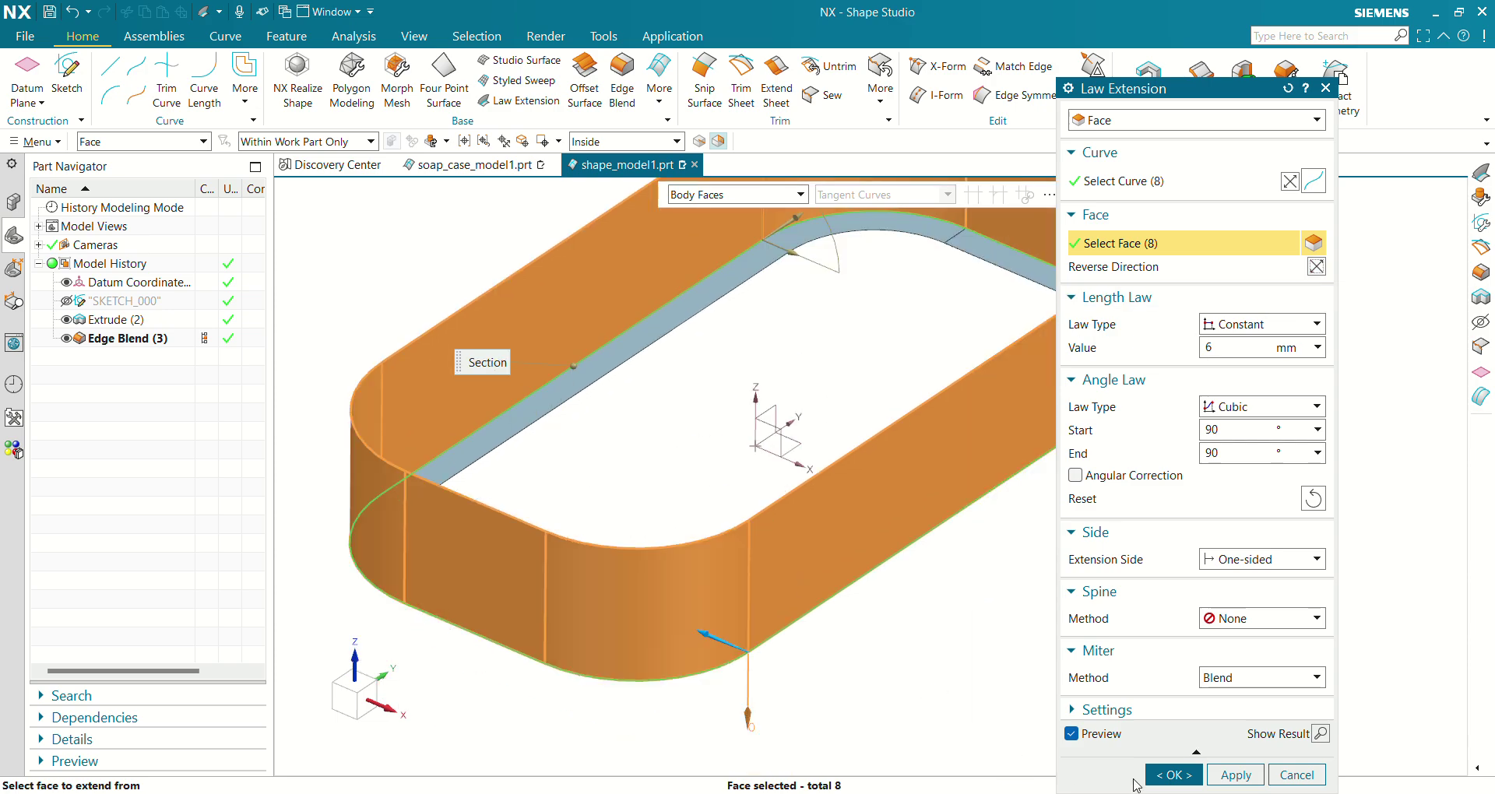
{"action": "left_click", "coordinate": [1173, 775]}
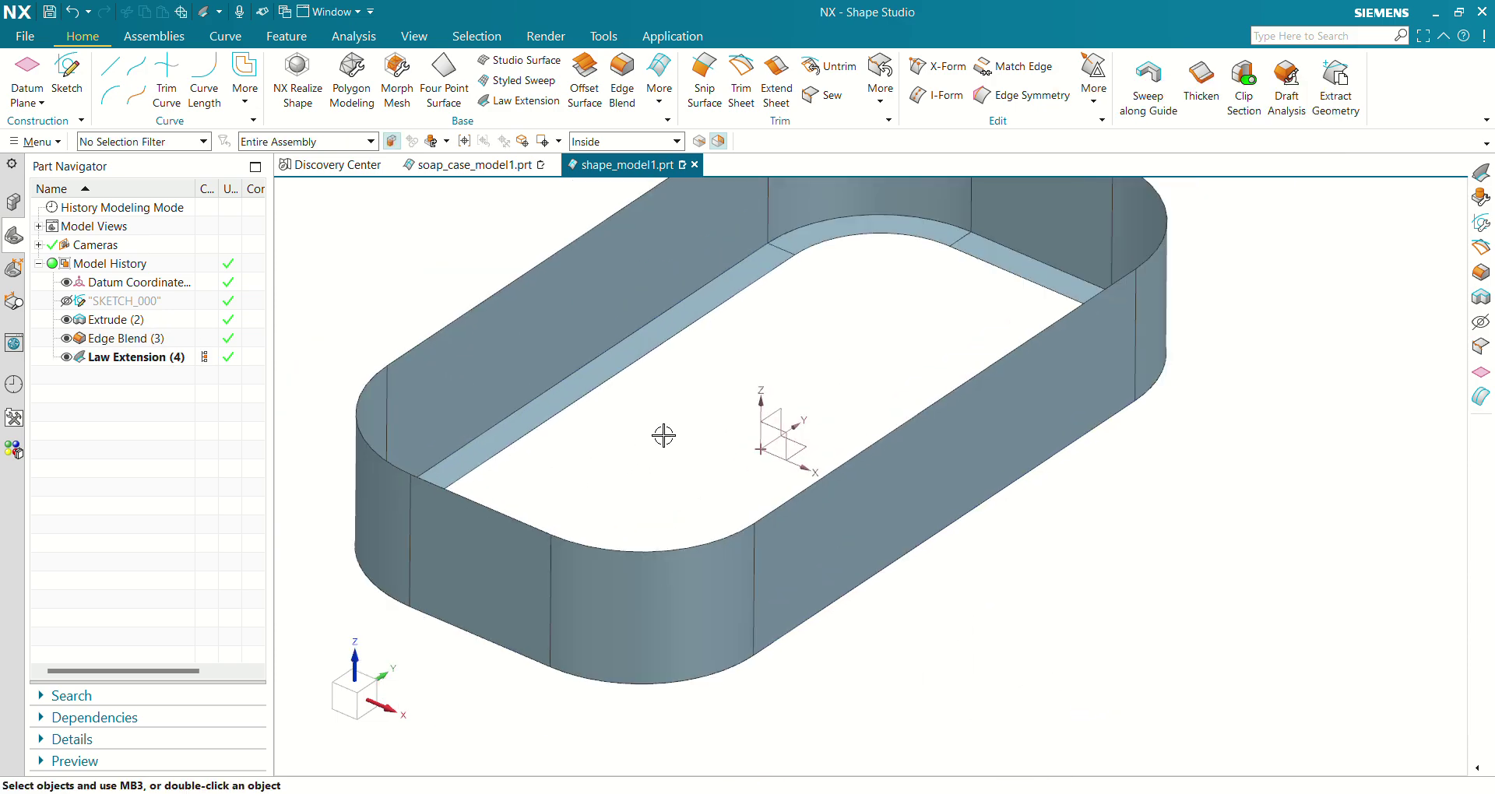
- Add a 3 mm upward Law Extension at 90° along the inner edge loop of the bottom flange, referencing the flange faces
{"action": "middle_click_drag", "start_coordinate": [654, 467], "coordinate": [700, 488], "text": "shift"}
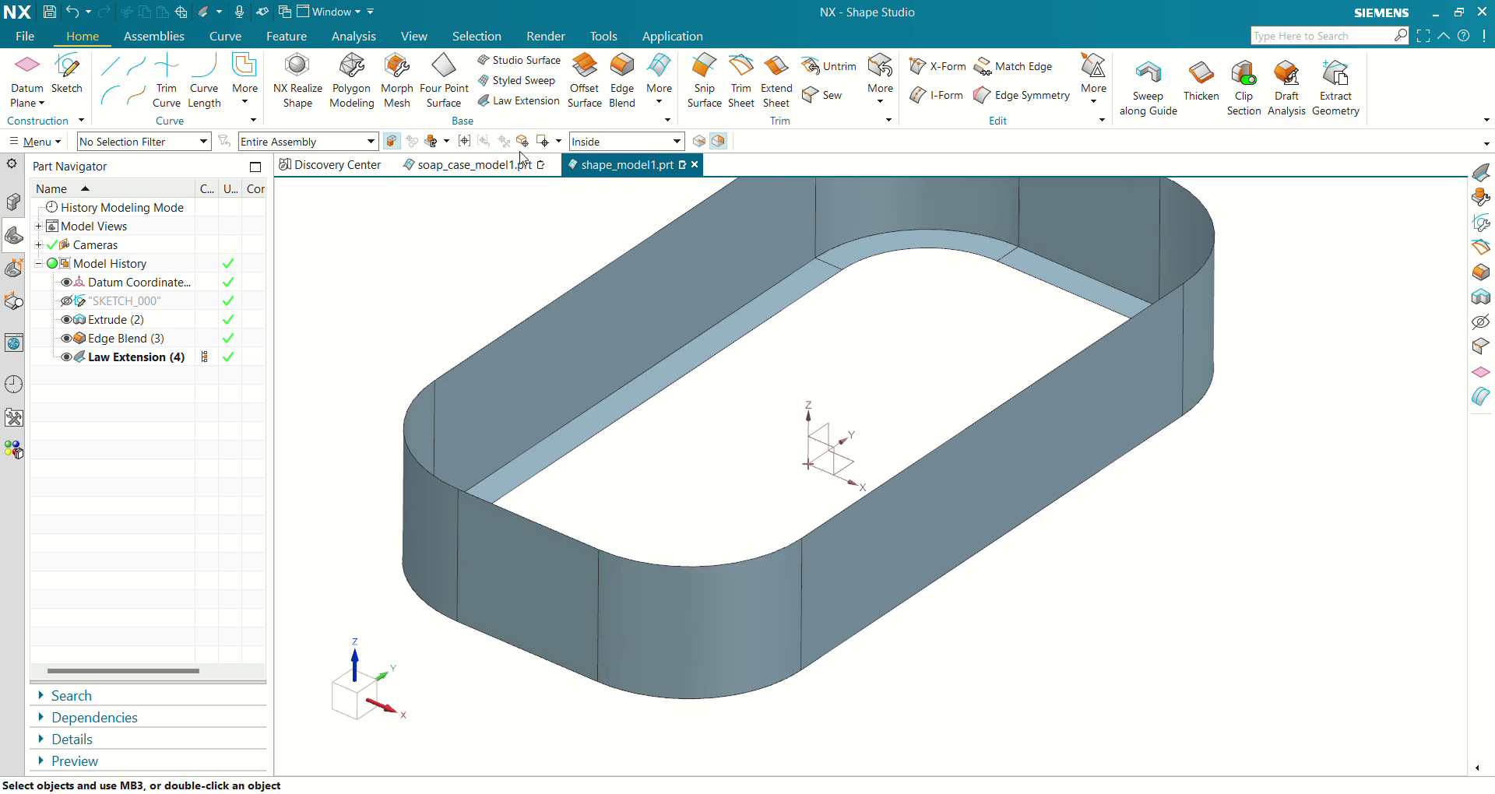
{"action": "left_click", "coordinate": [526, 101]}
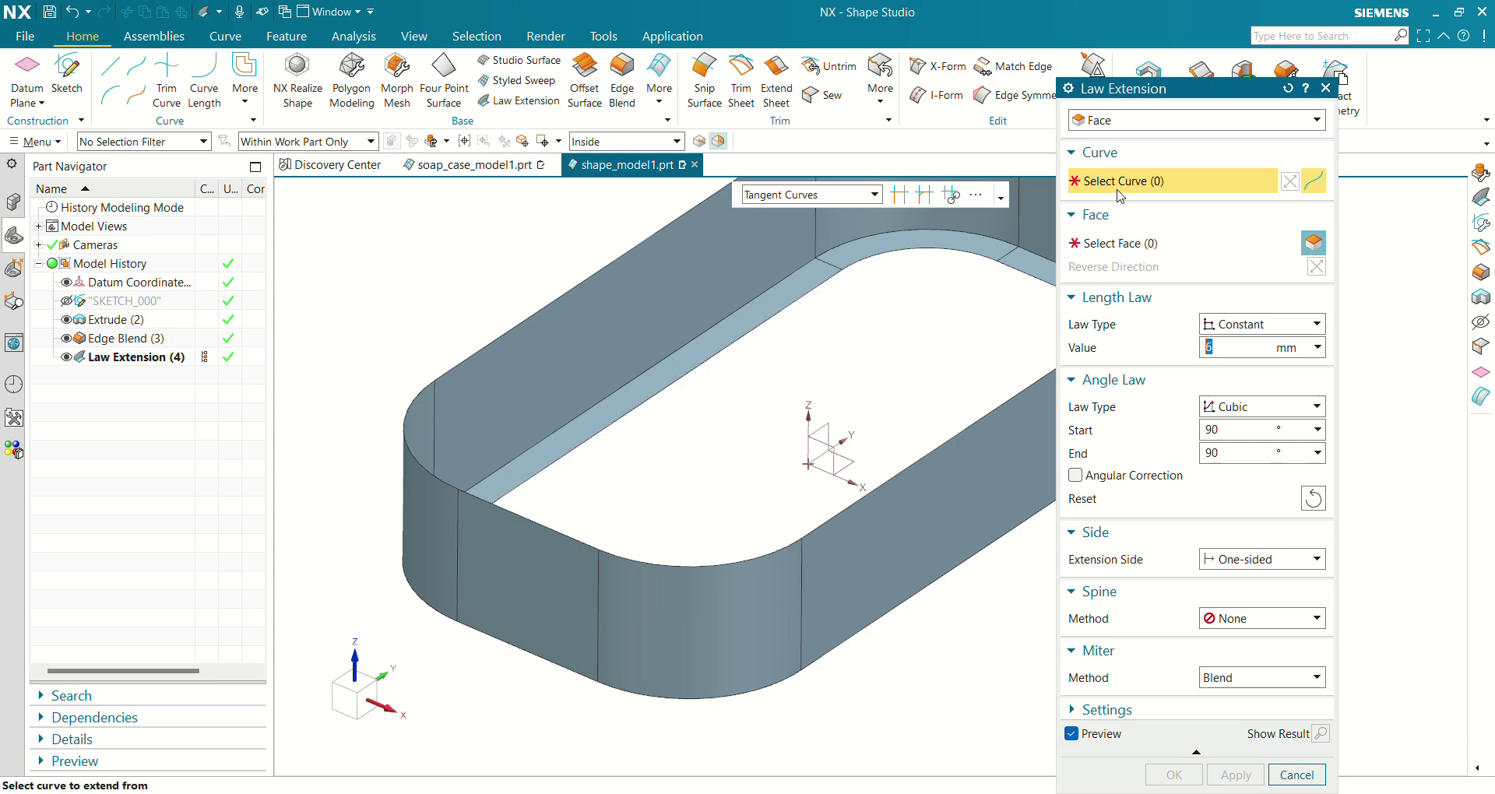
{"action": "left_click", "coordinate": [755, 327]}
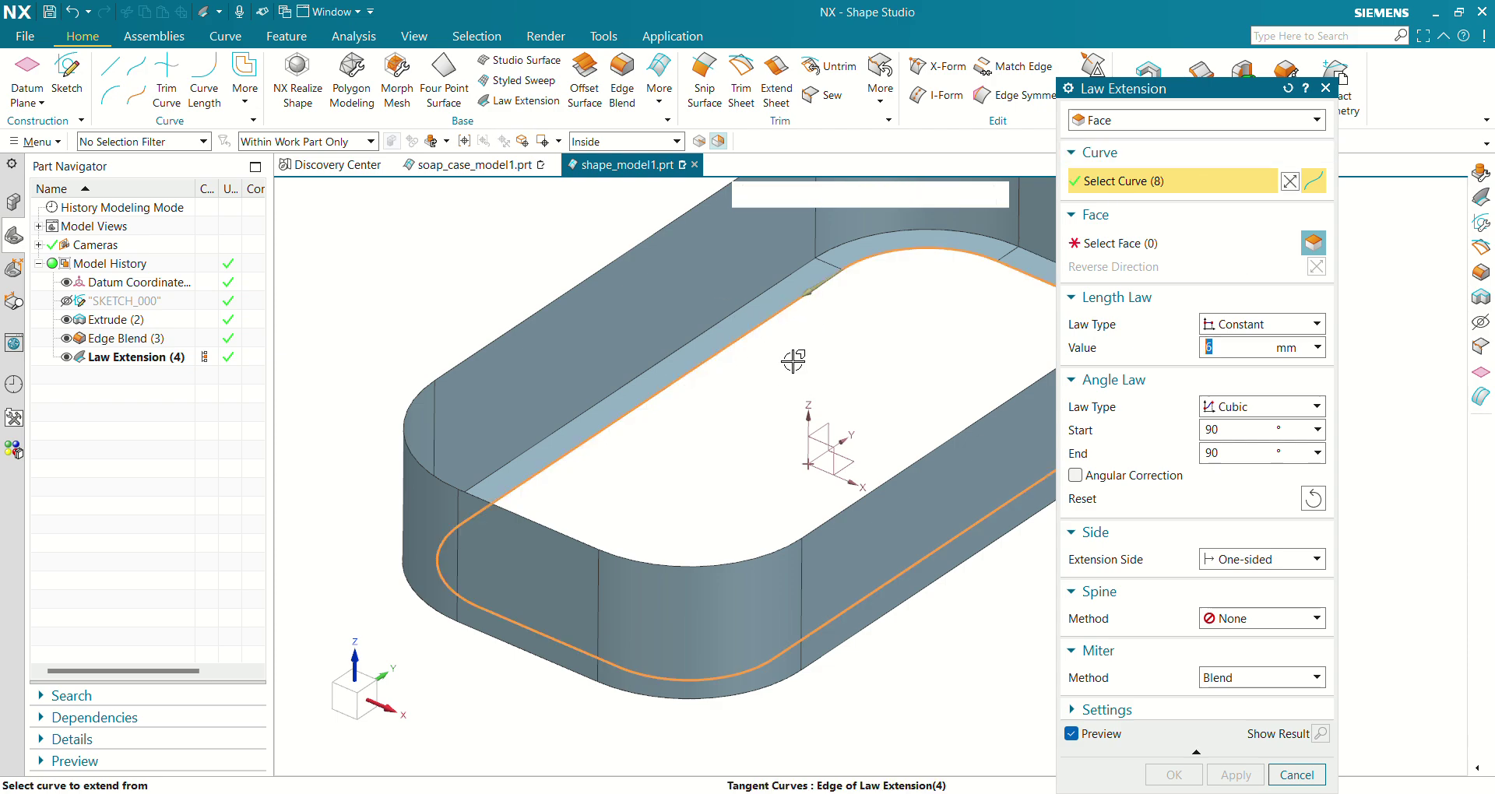
{"action": "middle_click", "coordinate": [799, 267]}
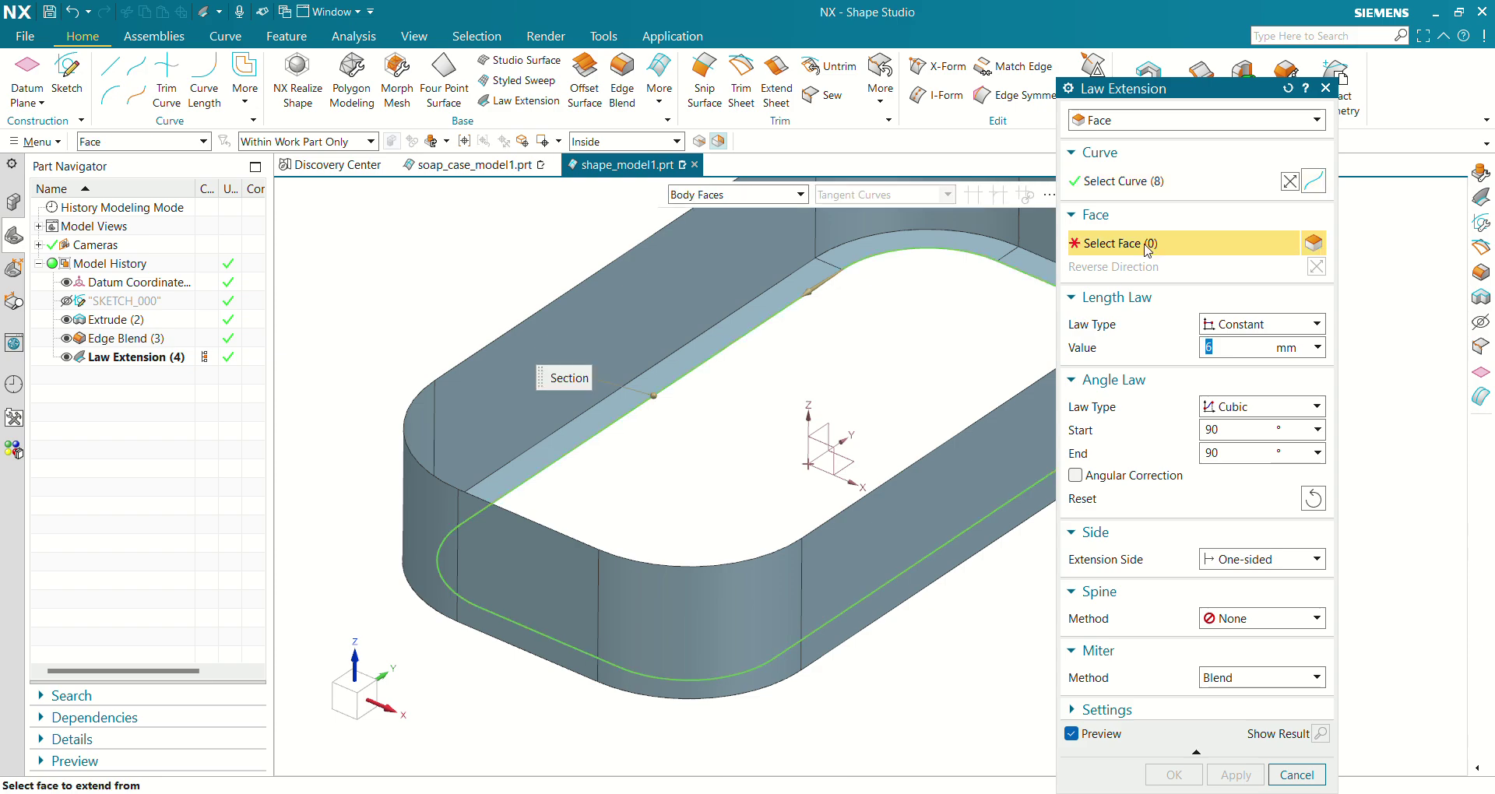
{"action": "left_click", "coordinate": [878, 242]}
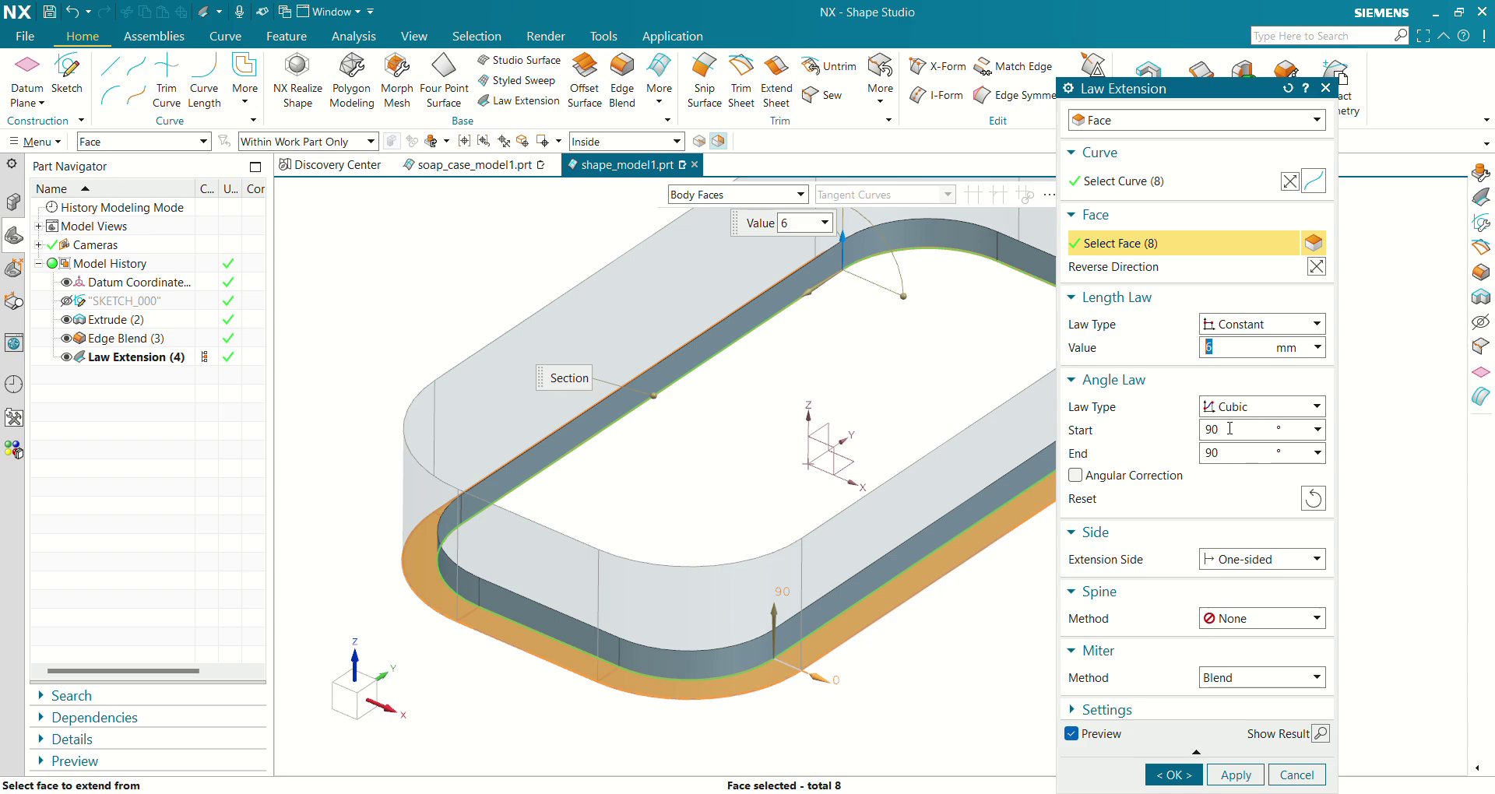
{"action": "type", "text": "3"}
{"action": "key", "text": "Return"}
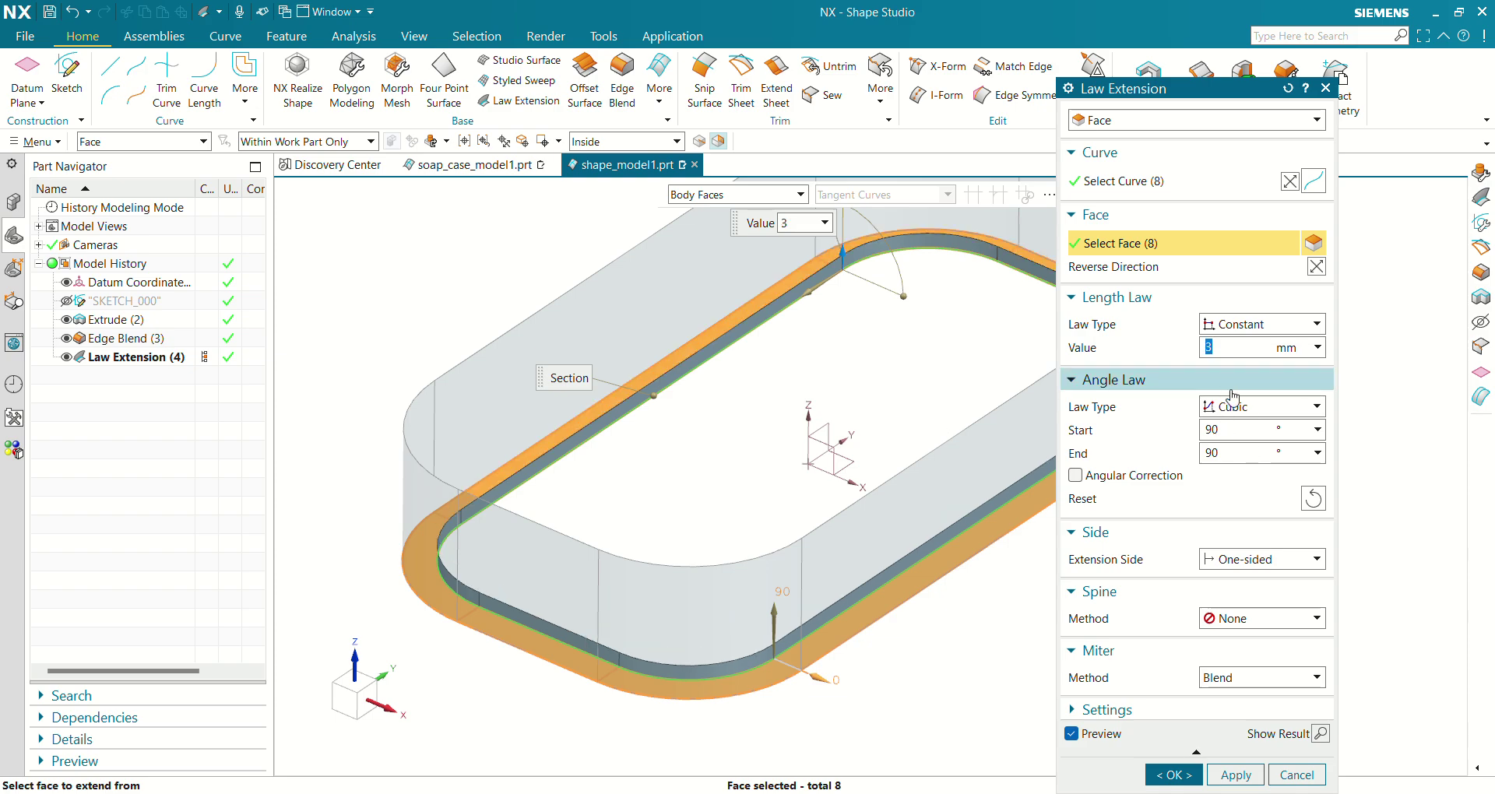
{"action": "left_click", "coordinate": [1167, 777]}
{"action": "scroll", "coordinate": [783, 423], "scroll_direction": "down", "scroll_amount": 3}
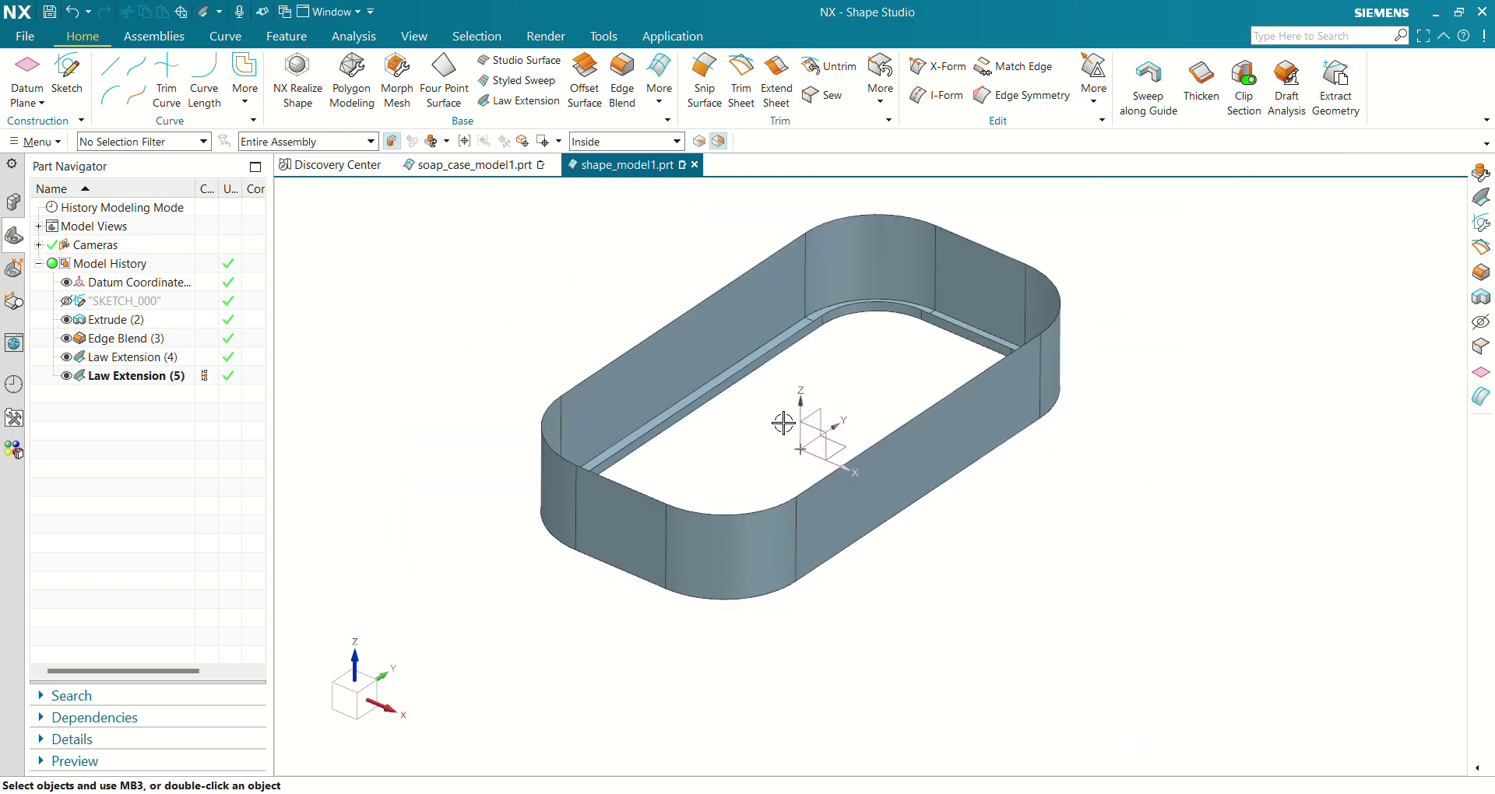
- Set up a Fill Surface bounded by the upper edge loop of the small inner lip, with Fullness as its shape control
{"action": "middle_click_drag", "start_coordinate": [802, 455], "coordinate": [902, 464]}
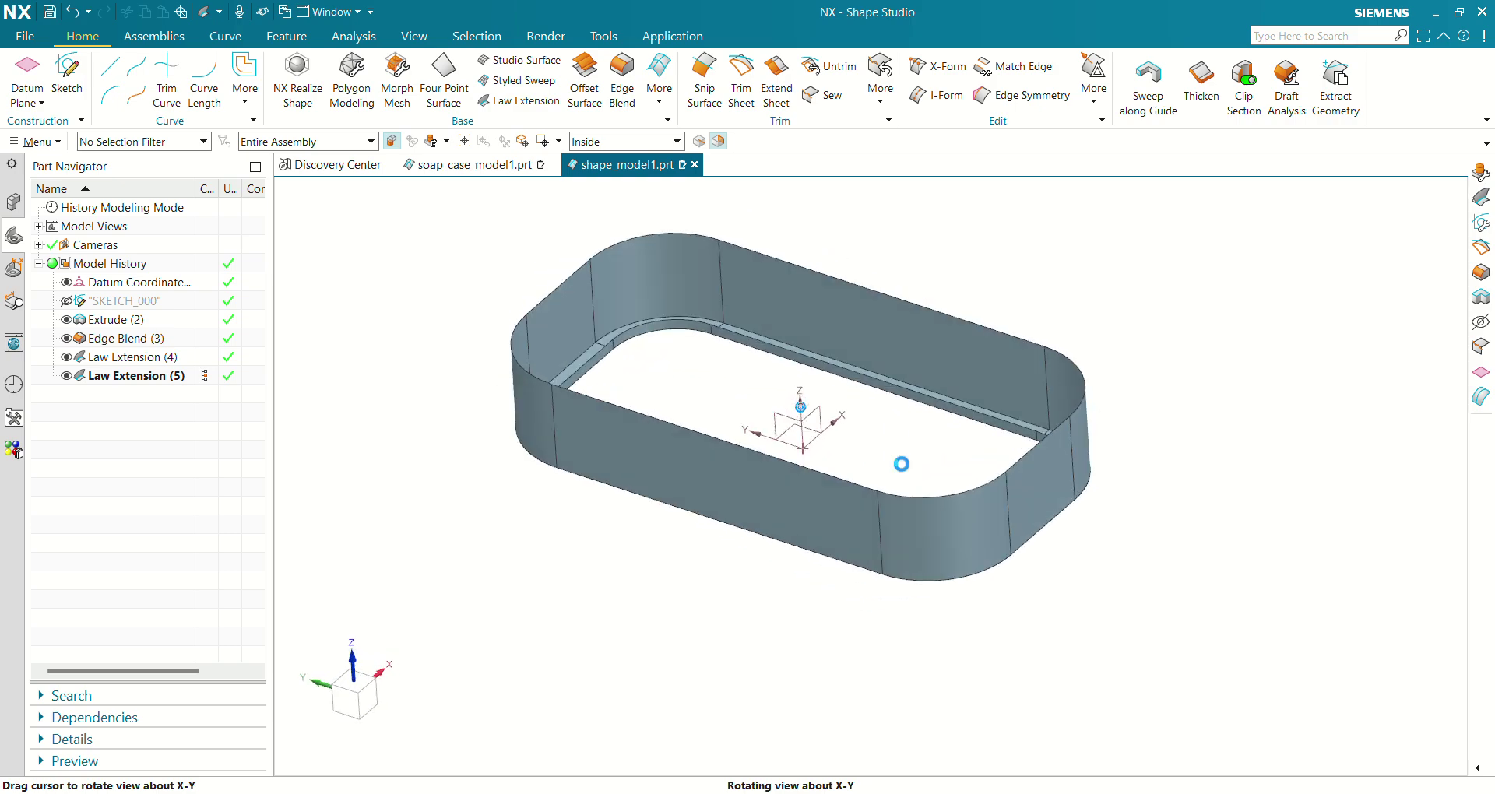
{"action": "scroll", "coordinate": [634, 371], "scroll_direction": "up", "scroll_amount": 3}
{"action": "middle_click_drag", "start_coordinate": [634, 371], "coordinate": [744, 427]}
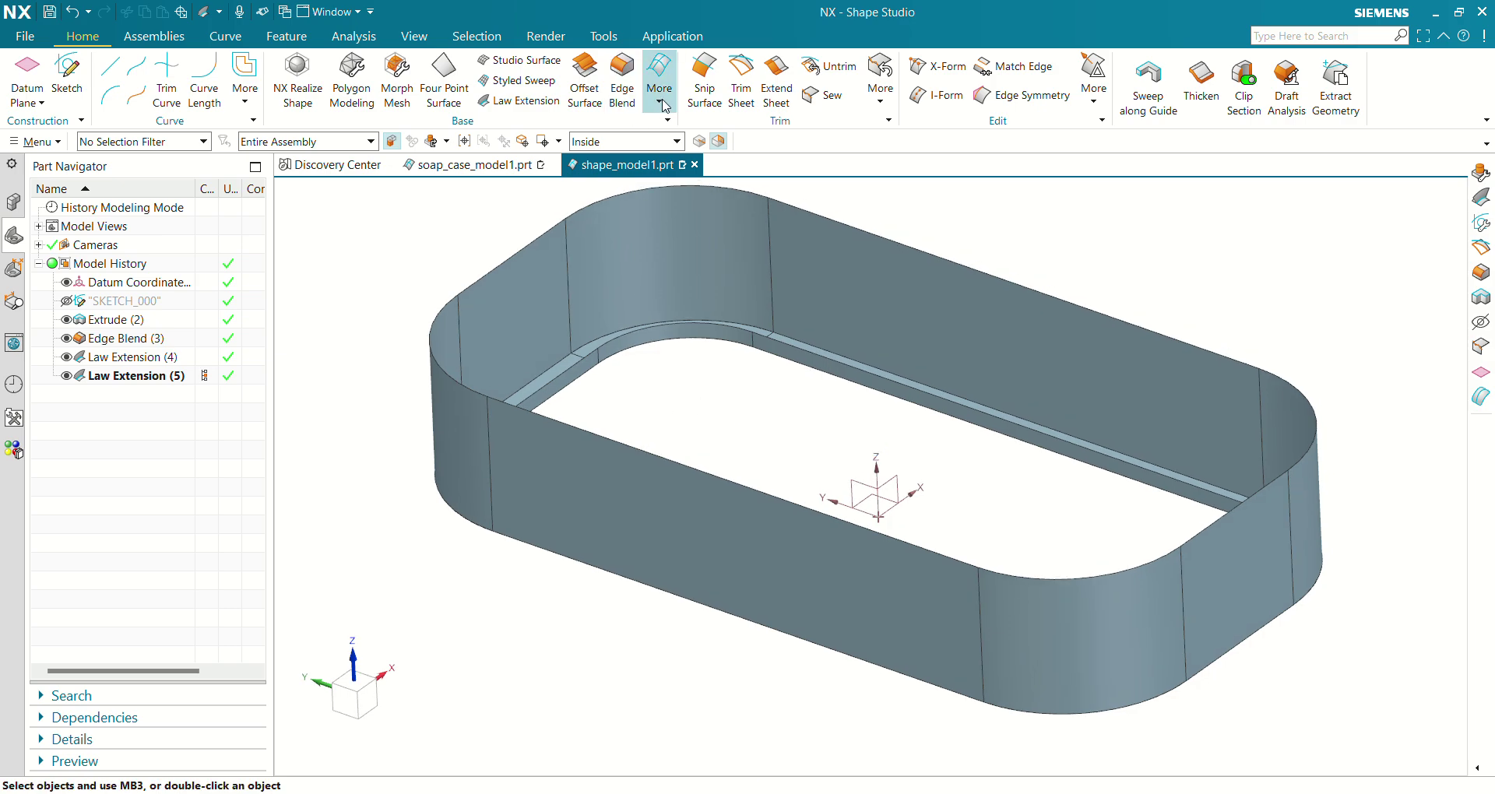
{"action": "left_click", "coordinate": [661, 102]}
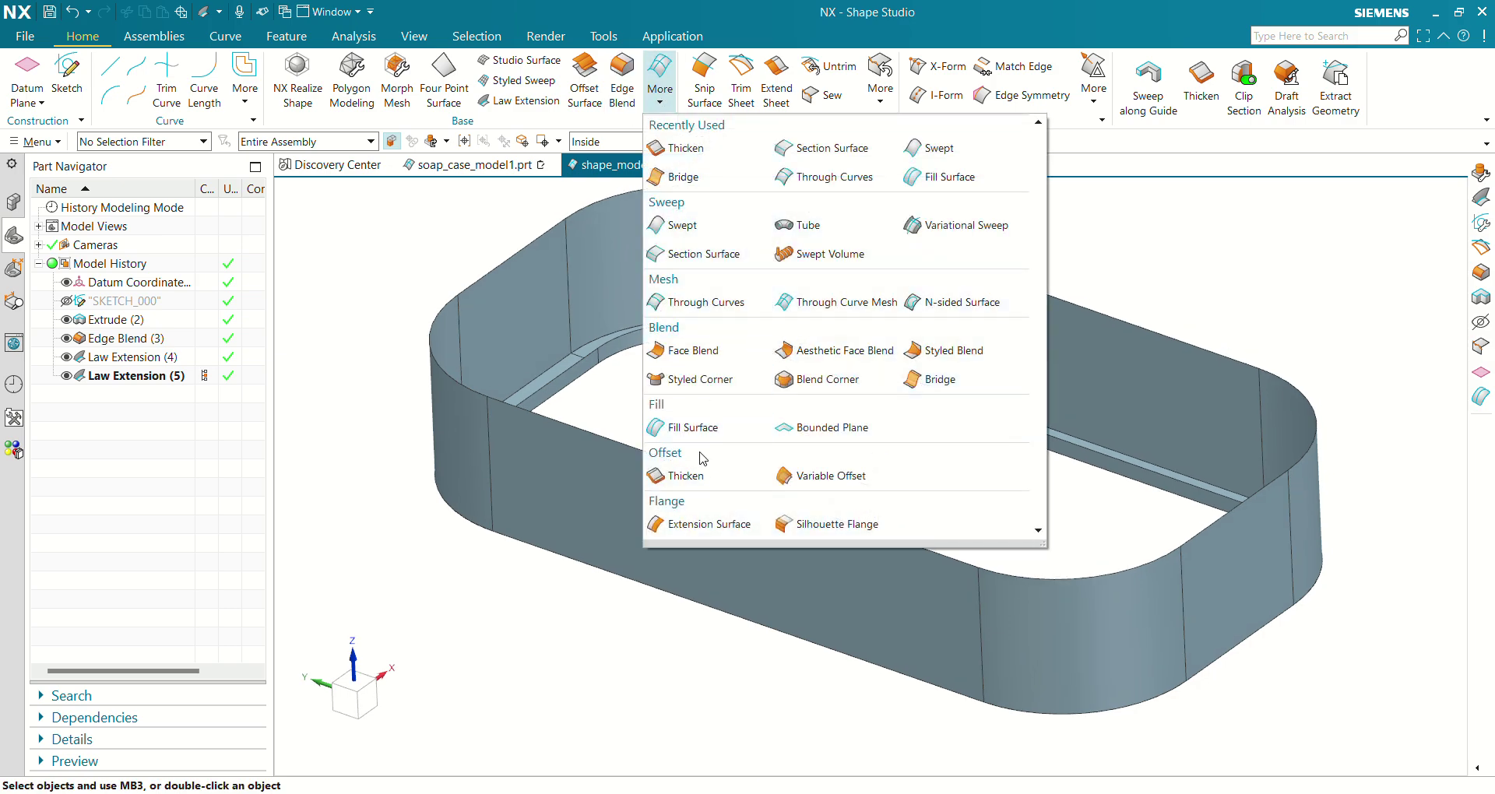
{"action": "left_click", "coordinate": [689, 430]}
{"action": "middle_click_drag", "start_coordinate": [827, 390], "coordinate": [731, 443]}
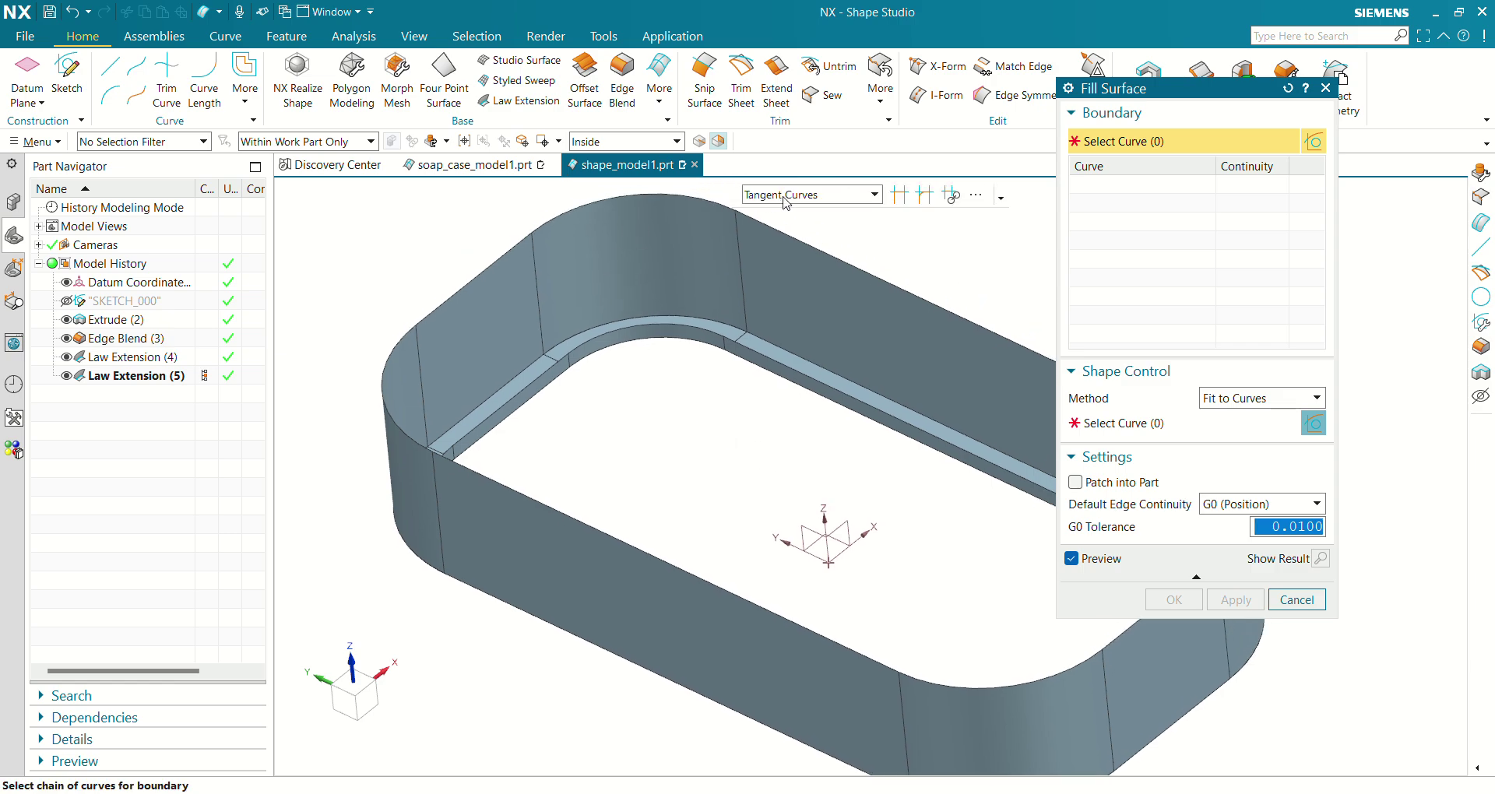
{"action": "left_click", "coordinate": [671, 323]}
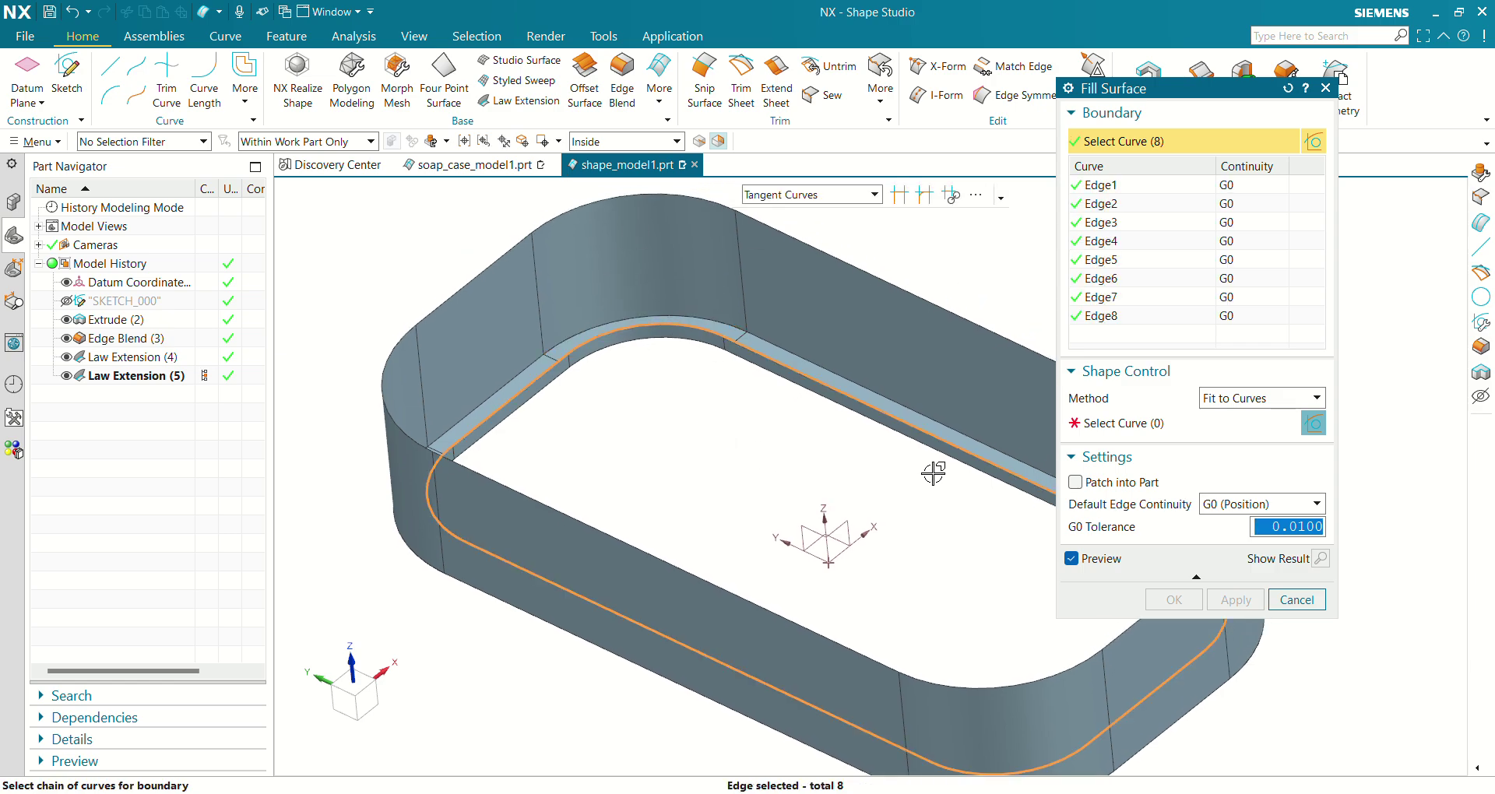
{"action": "left_click", "coordinate": [1242, 400]}
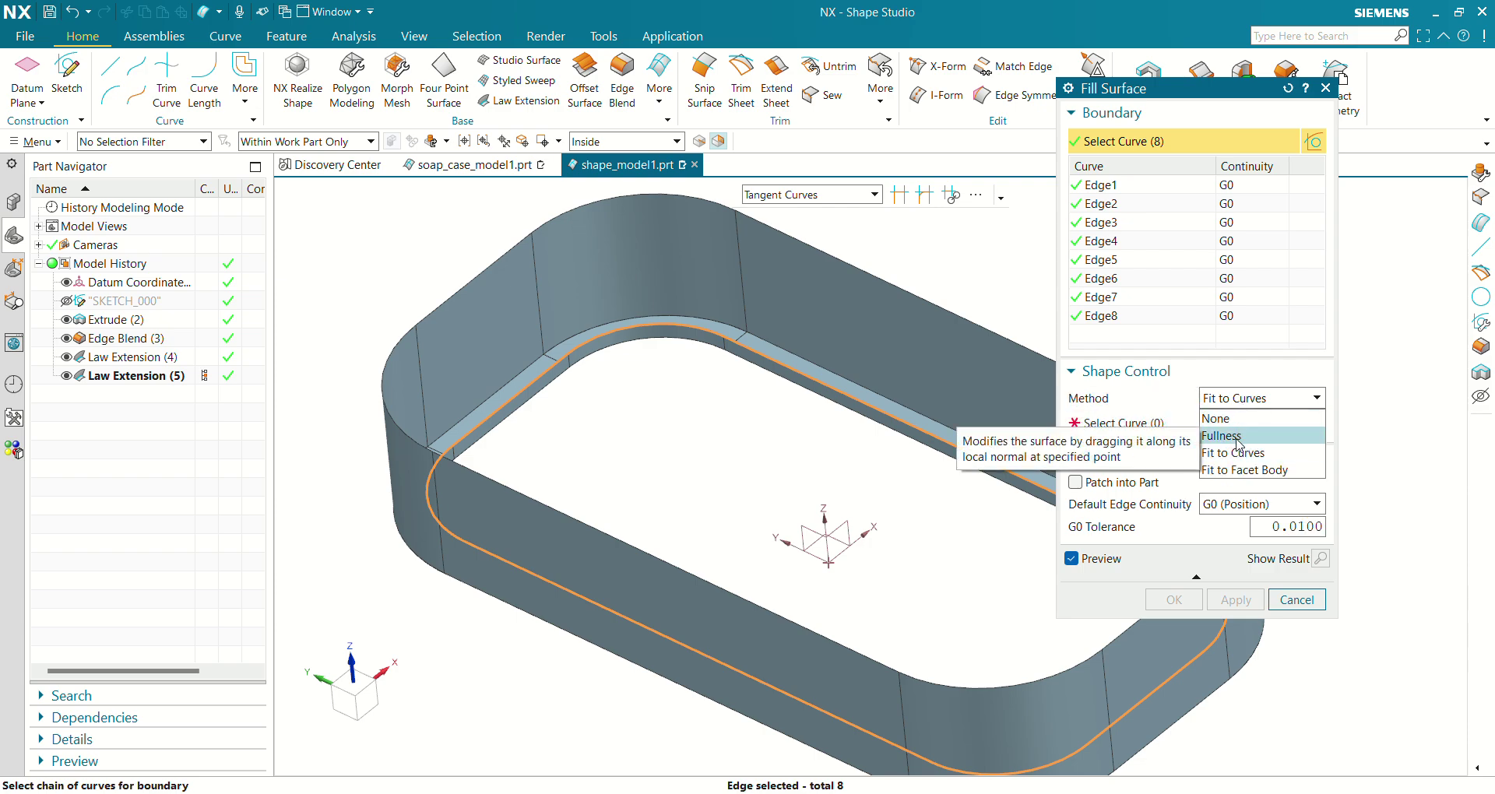
{"action": "left_click", "coordinate": [1237, 437]}
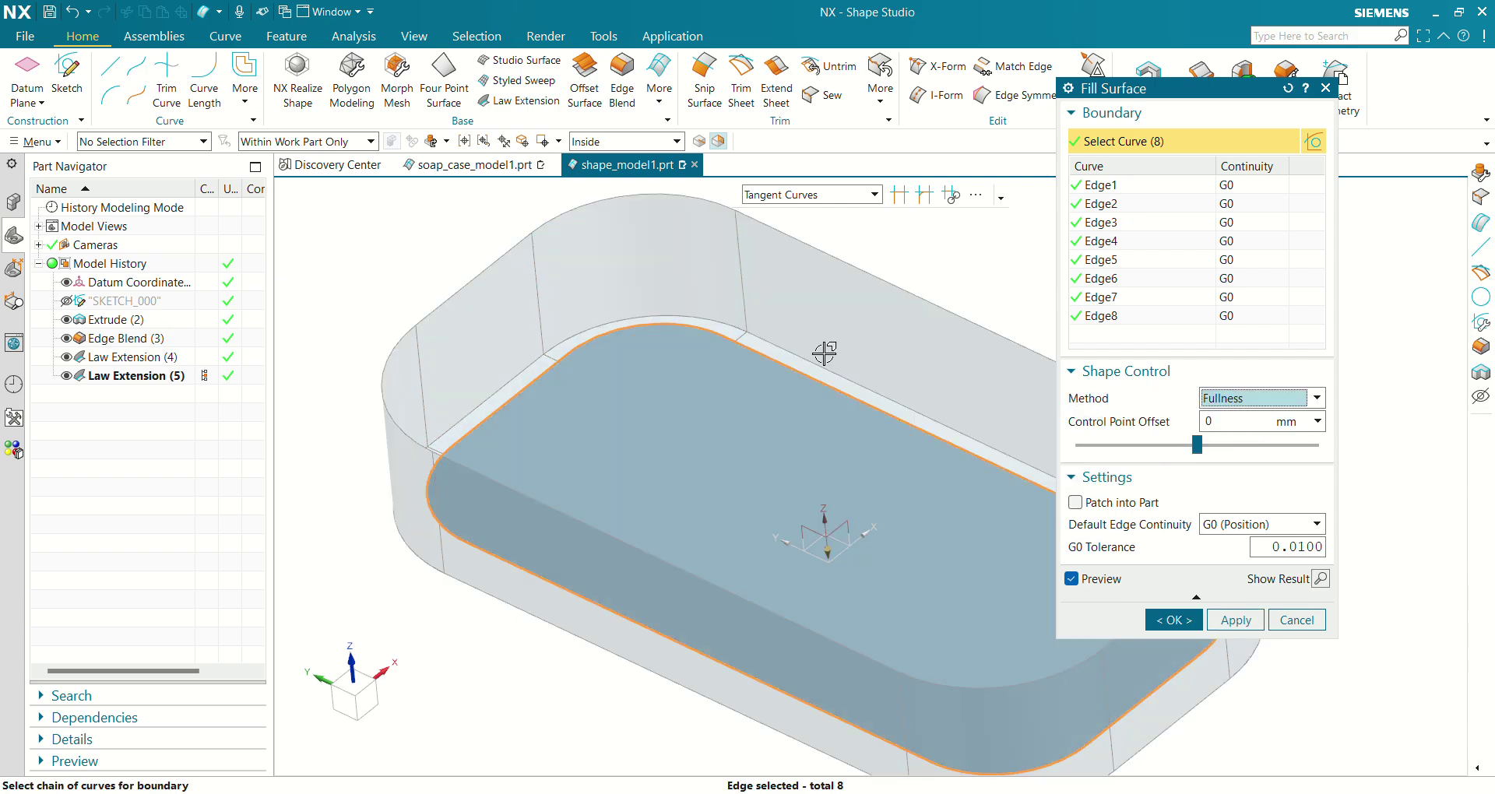
- Set the fill surface's control point offset to -5 mm so it bulges upward, check the result and create the surface
{"action": "scroll", "coordinate": [825, 352], "scroll_direction": "down", "scroll_amount": 2}
{"action": "mouse_move", "coordinate": [635, 637]}
{"action": "middle_mouse_down"}
{"action": "mouse_move", "coordinate": [608, 637]}
{"action": "mouse_move", "coordinate": [610, 623]}
{"action": "middle_mouse_up"}
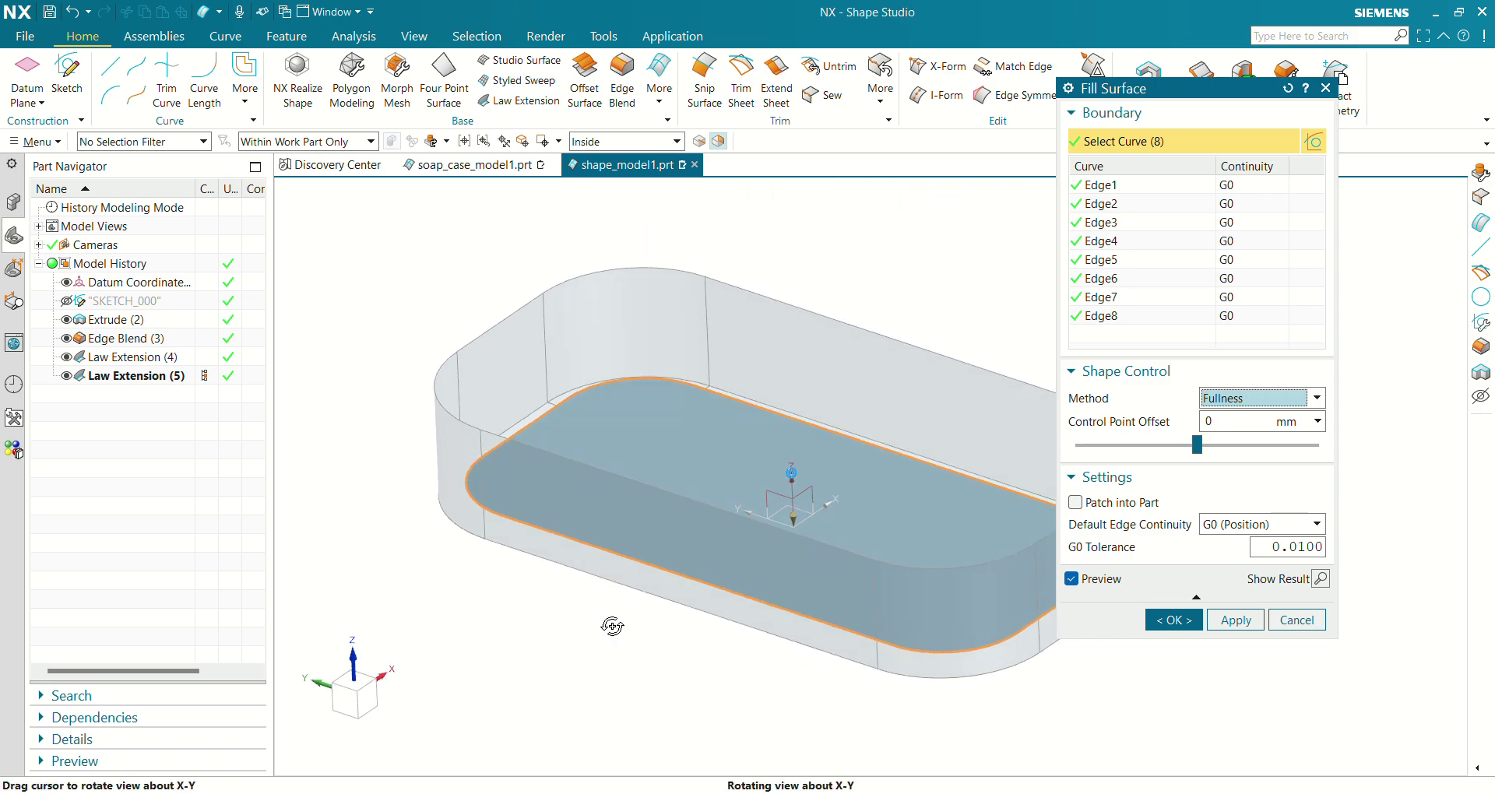
{"action": "key", "text": "Tab"}
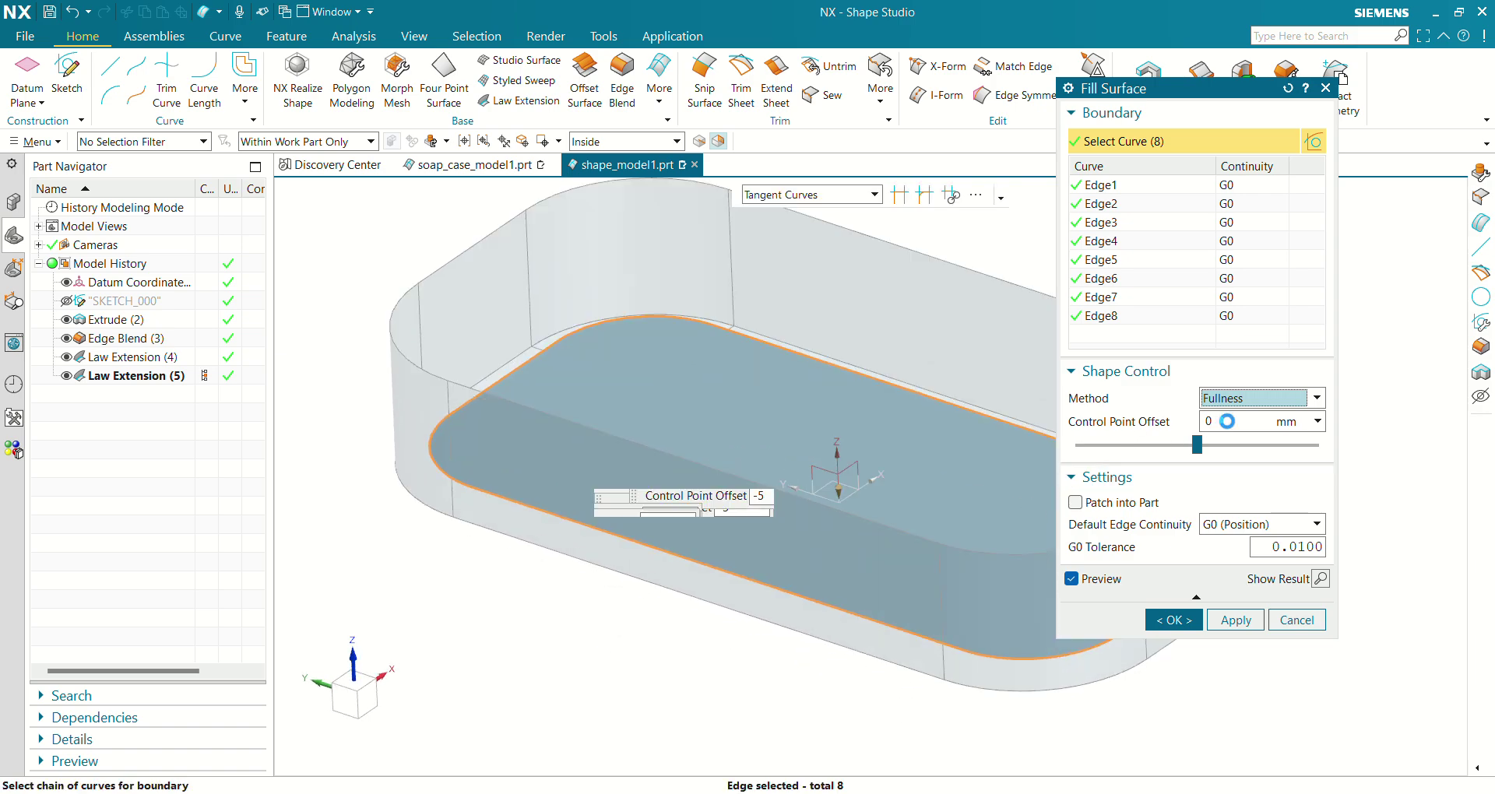
{"action": "type", "text": "5"}
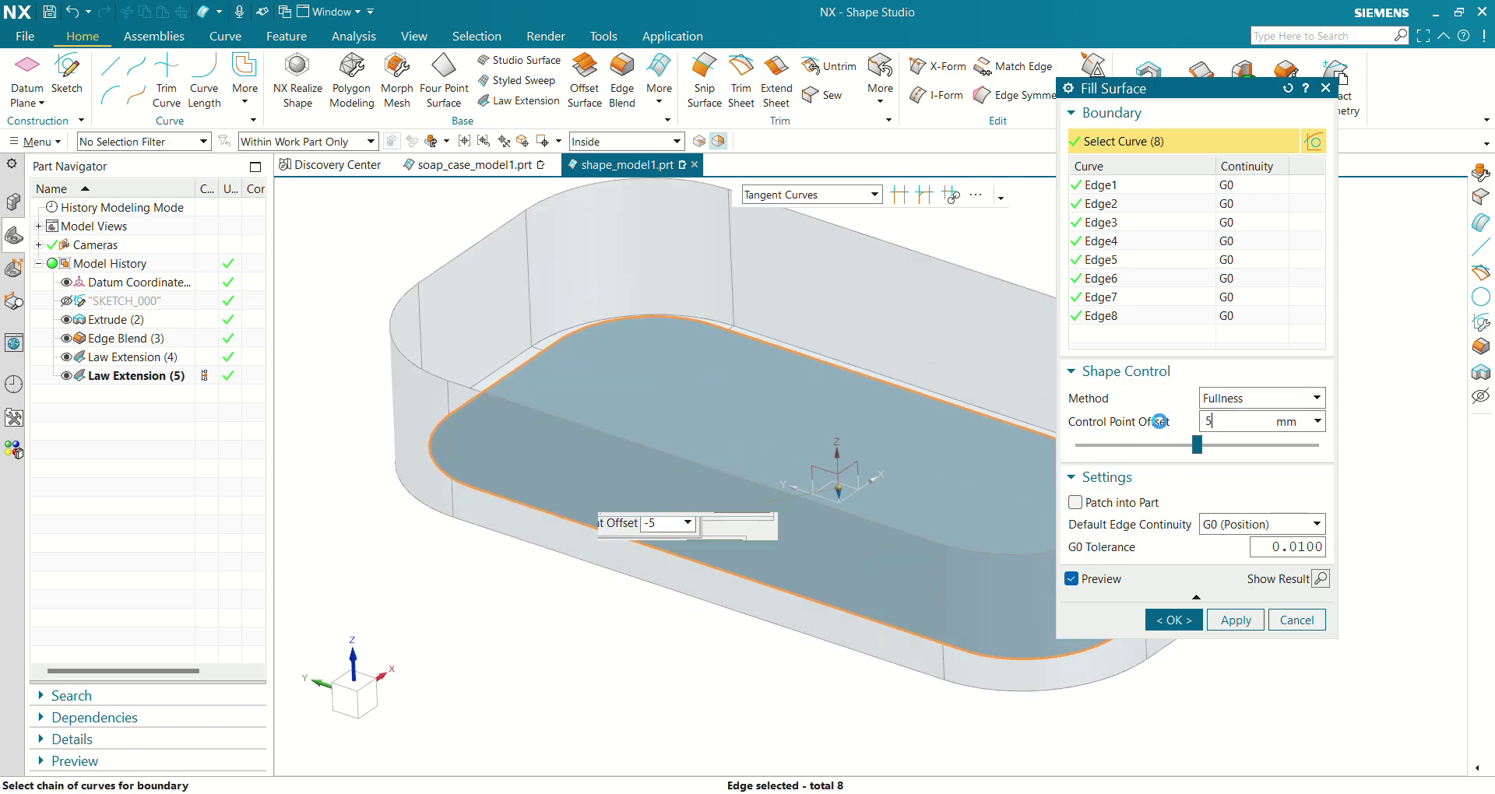
{"action": "key", "text": "Return"}
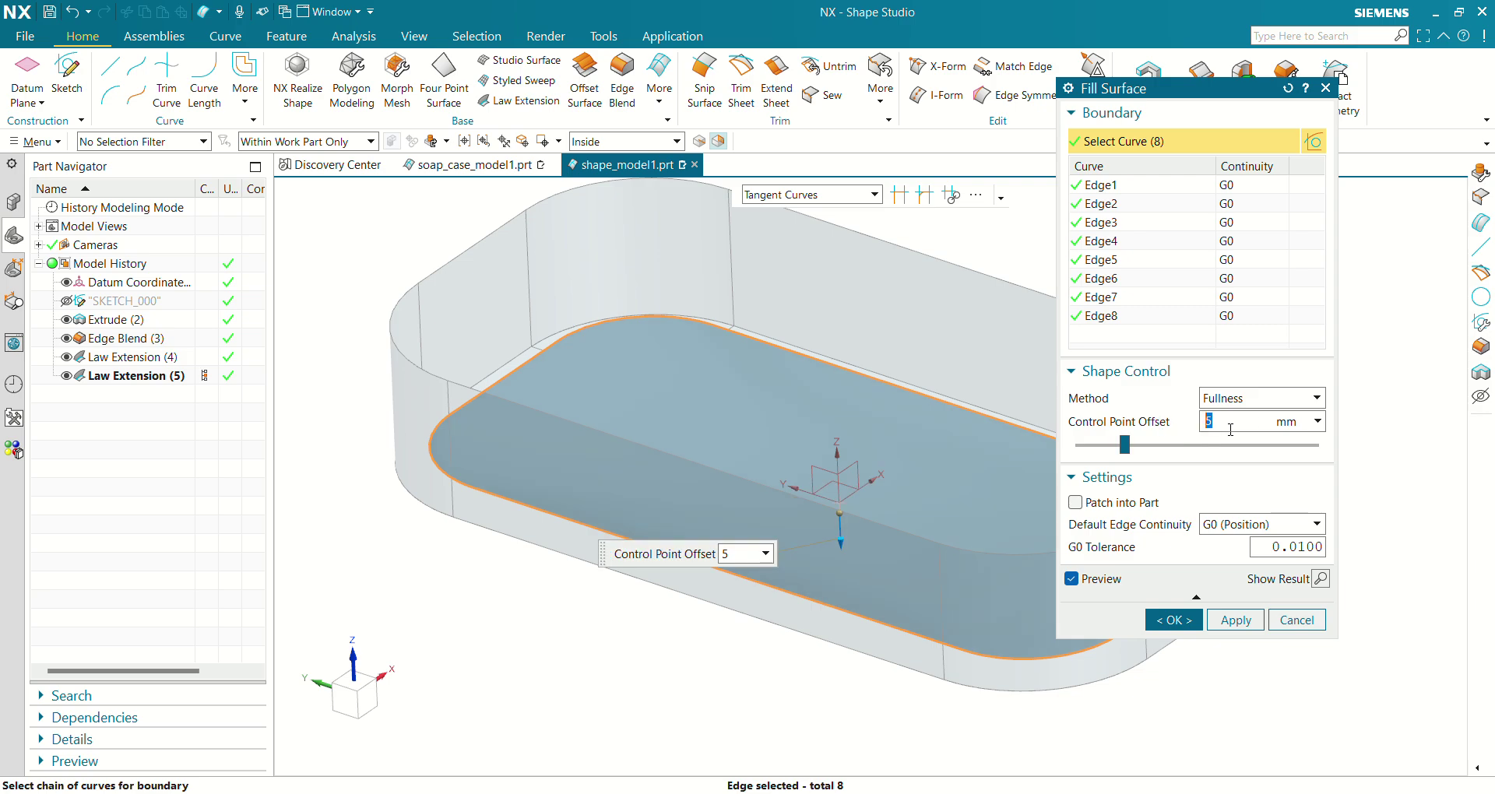
{"action": "key", "text": "Return"}
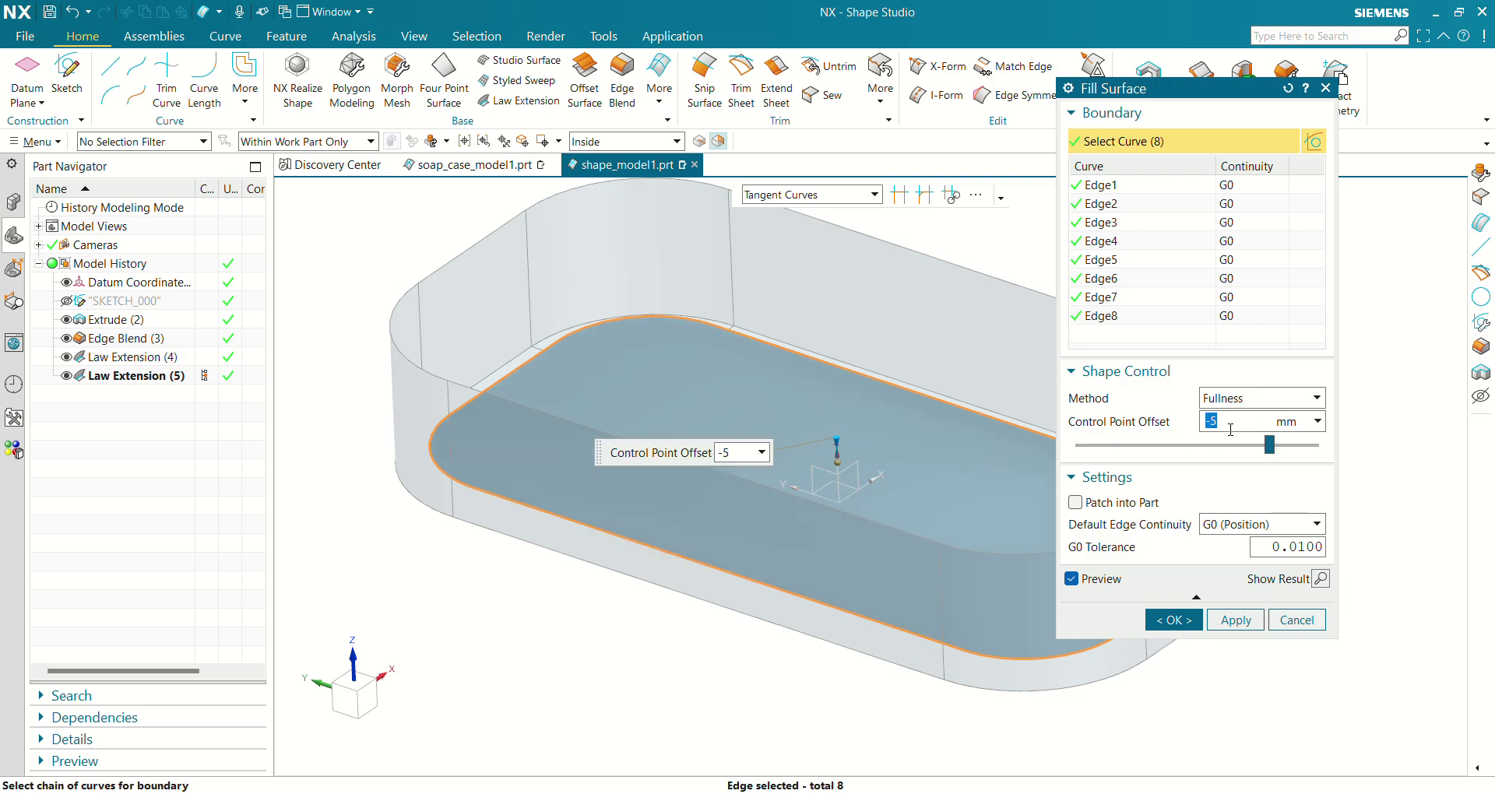
{"action": "left_click", "coordinate": [1323, 580]}
{"action": "middle_click_drag", "start_coordinate": [766, 436], "coordinate": [818, 537]}
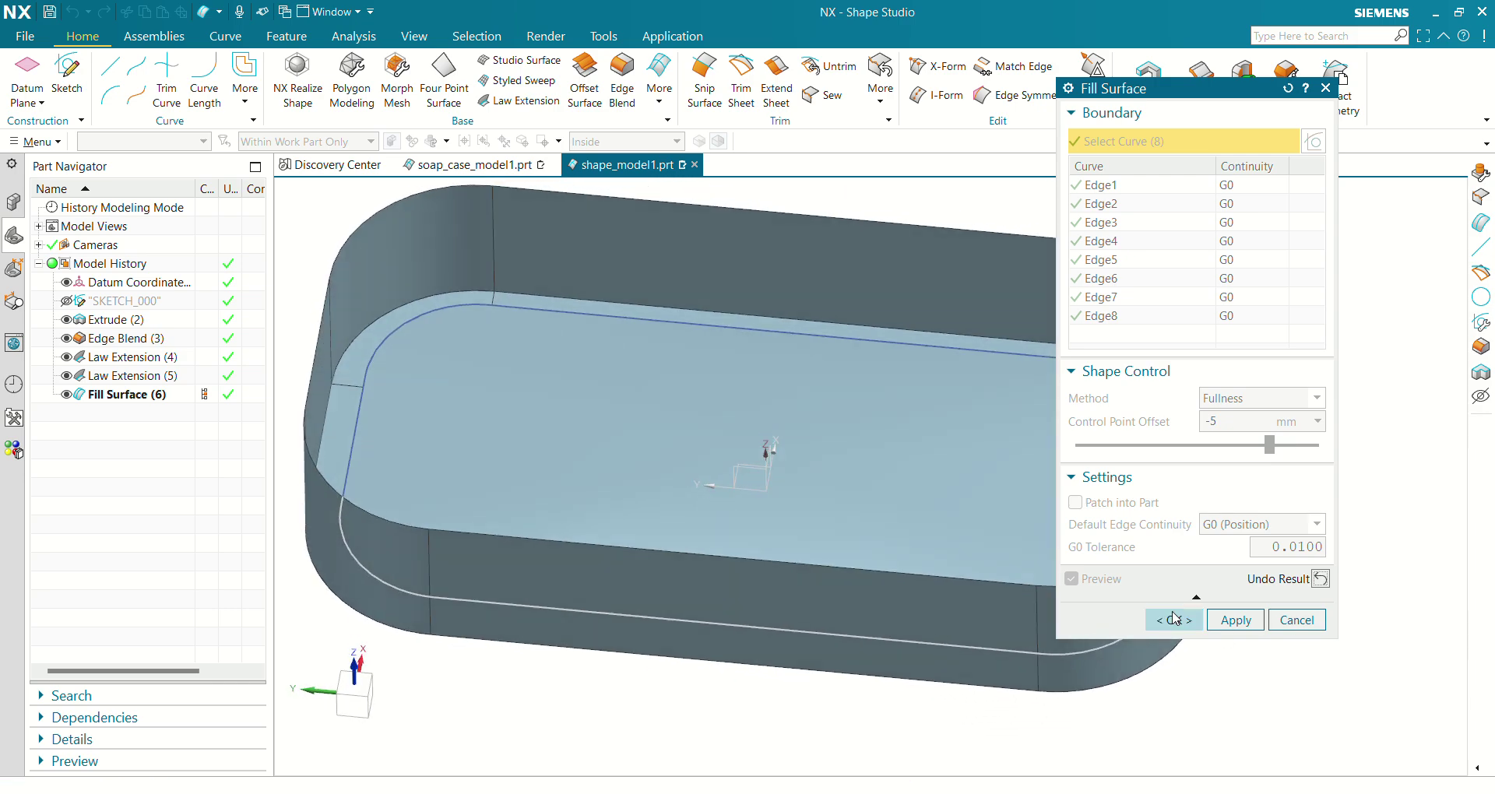
{"action": "left_click", "coordinate": [1174, 619]}
- Section the model on the X plane to examine the profile of the floor and inner lip, then close the section view
{"action": "middle_click_drag", "start_coordinate": [856, 481], "coordinate": [897, 472]}
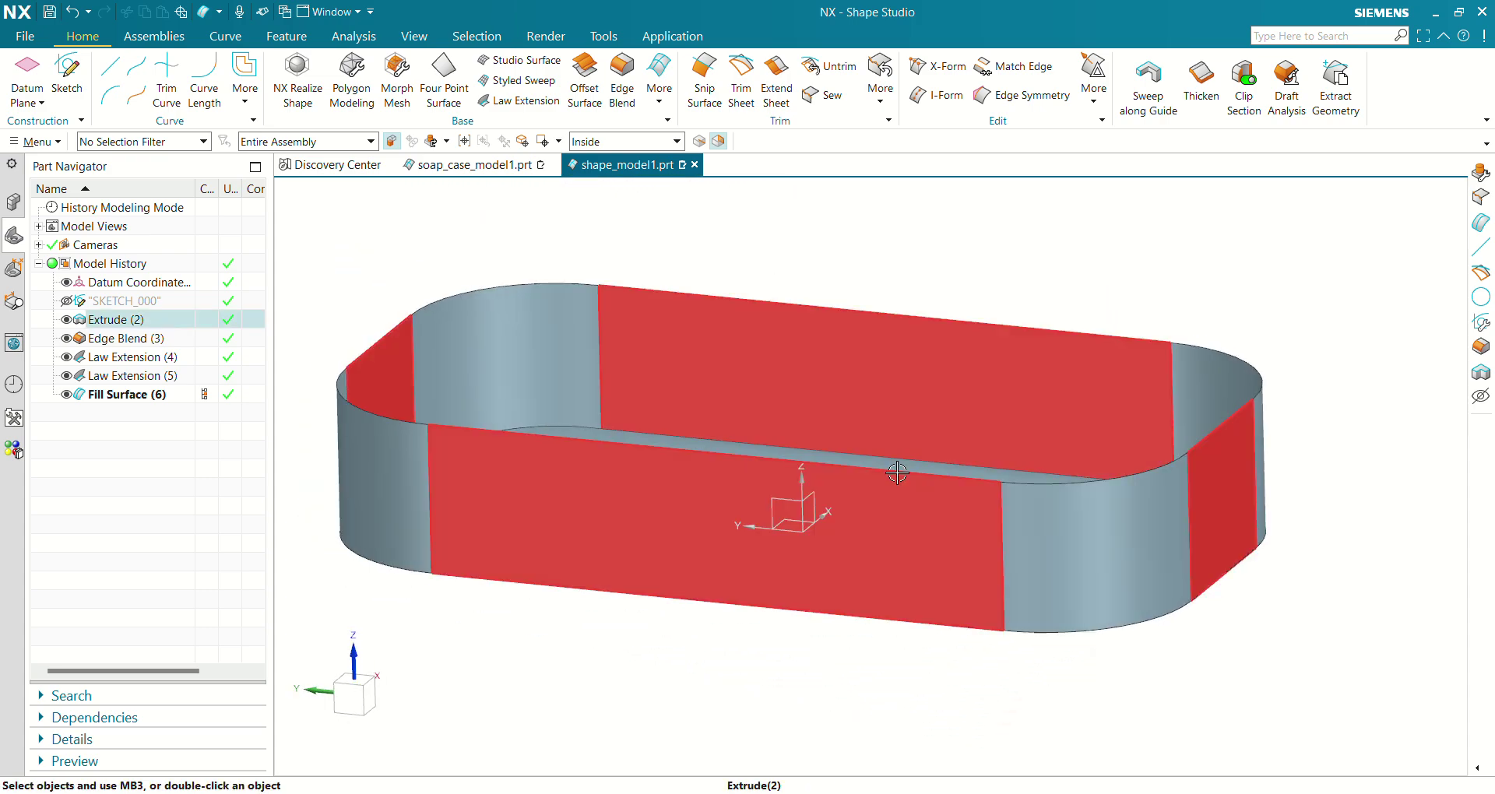
{"action": "key", "text": "ctrl+h"}
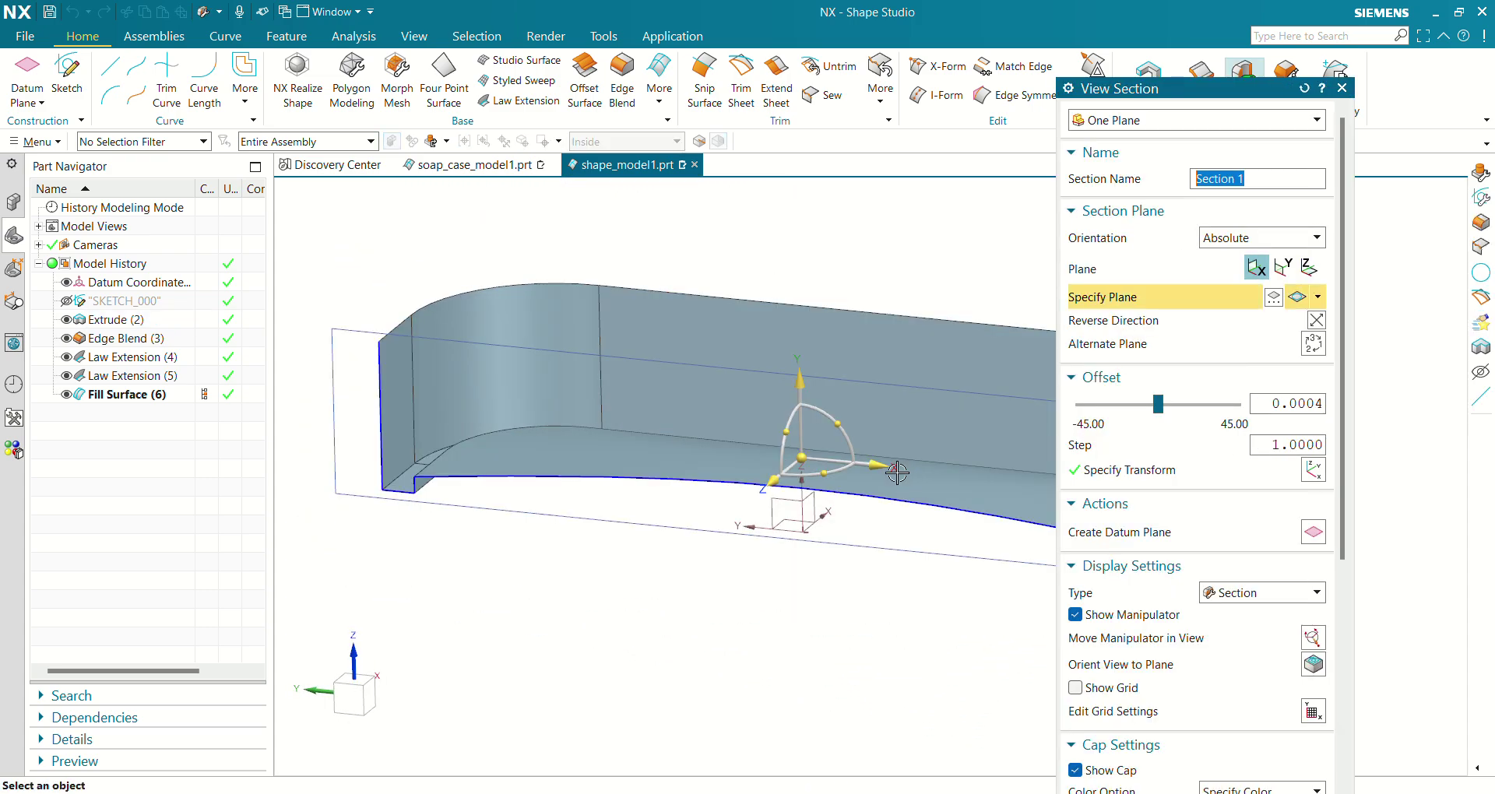
{"action": "middle_click_drag", "start_coordinate": [534, 566], "coordinate": [624, 564]}
{"action": "scroll", "coordinate": [615, 571], "scroll_direction": "up", "scroll_amount": 3}
{"action": "scroll", "coordinate": [634, 607], "scroll_direction": "down", "scroll_amount": 3}
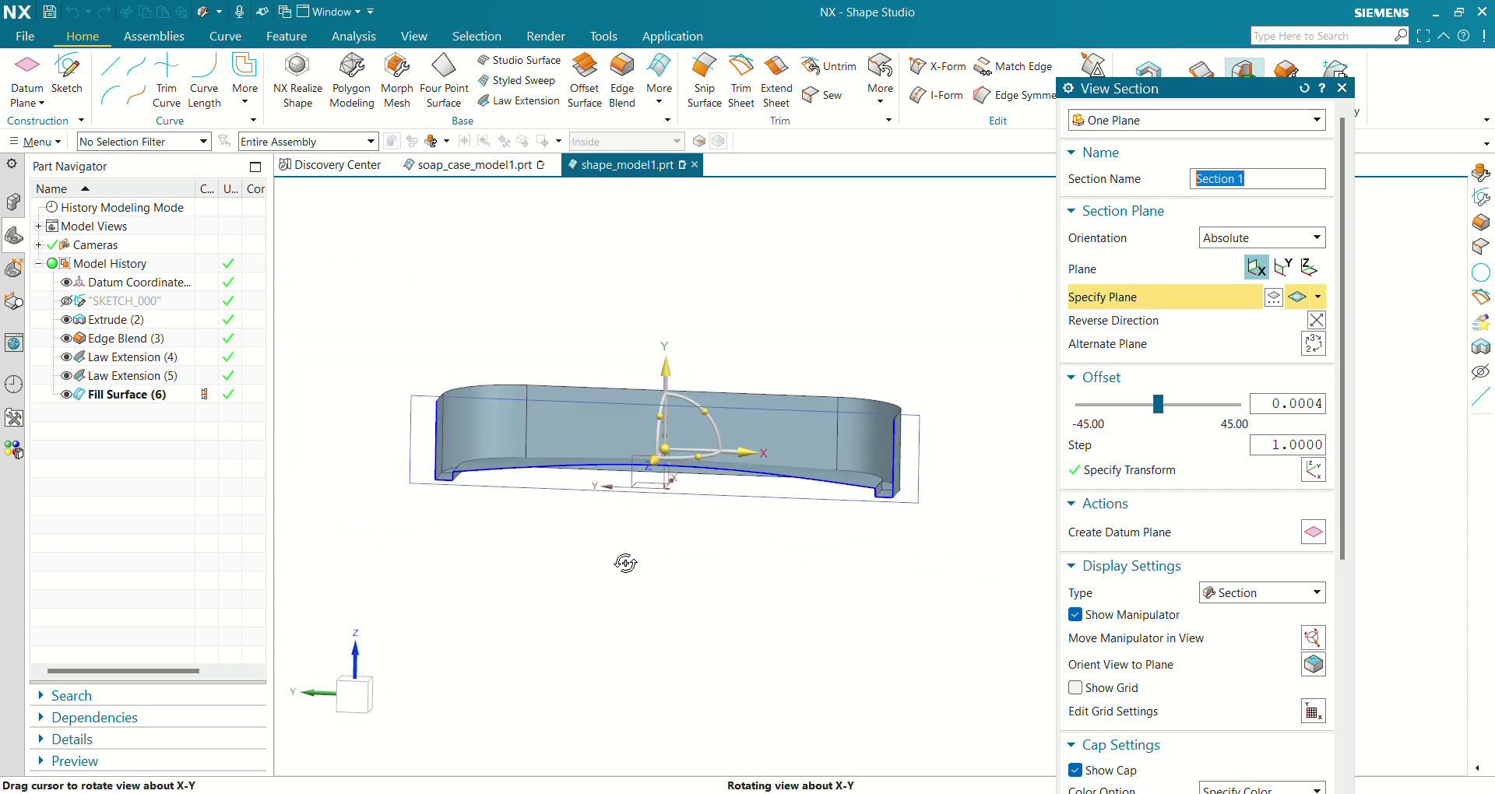
{"action": "scroll", "coordinate": [628, 558], "scroll_direction": "up", "scroll_amount": 2}
{"action": "middle_click_drag", "start_coordinate": [664, 628], "coordinate": [716, 537]}
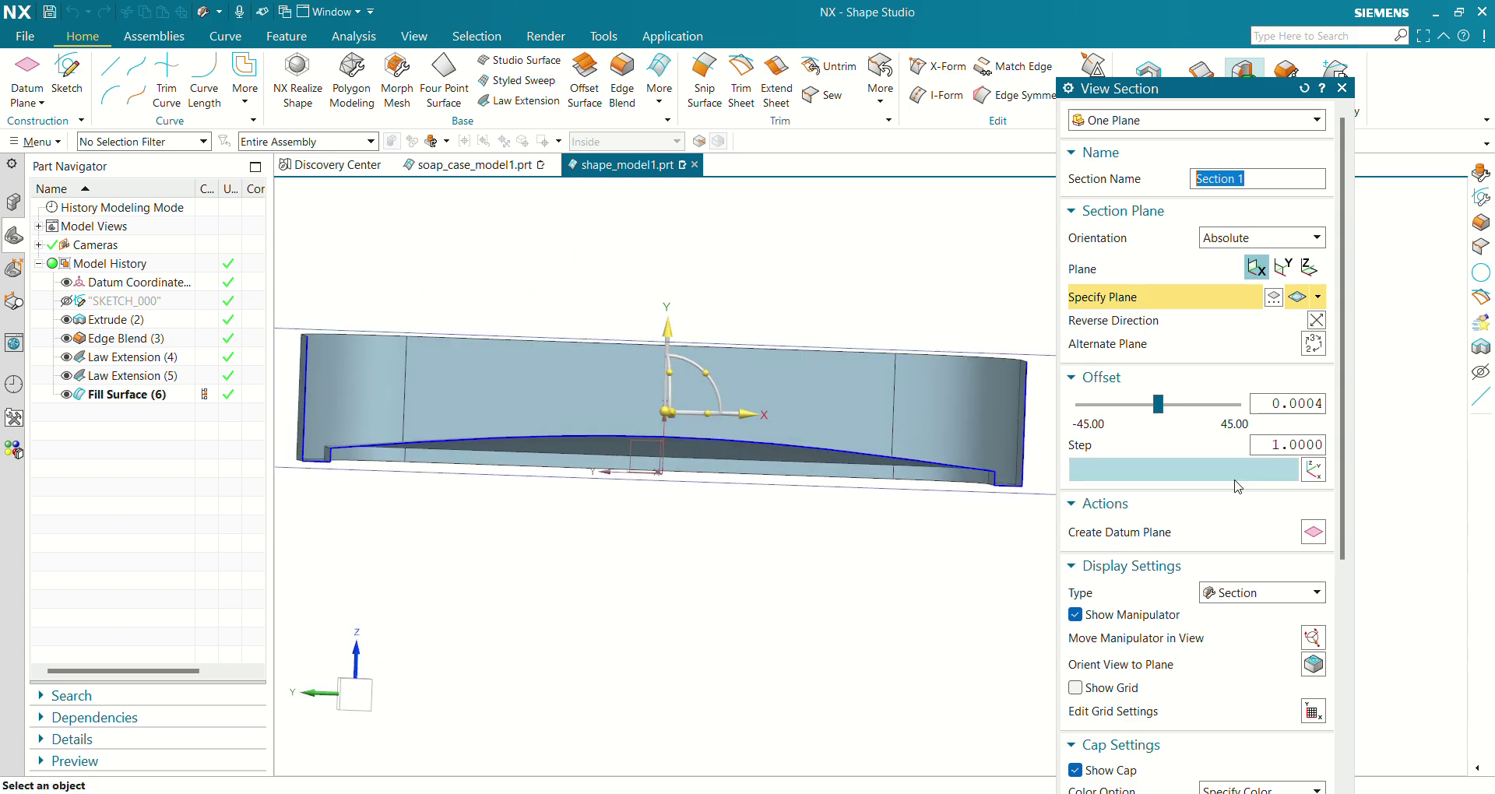
{"action": "left_click", "coordinate": [1341, 88]}
- Start a Sew with the rounded outer wall as target sheet and the bottom flange as the first tool sheet
{"action": "scroll", "coordinate": [828, 517], "scroll_direction": "down", "scroll_amount": 2}
{"action": "middle_click_drag", "start_coordinate": [827, 516], "coordinate": [806, 496]}
{"action": "scroll", "coordinate": [760, 471], "scroll_direction": "up", "scroll_amount": 3}
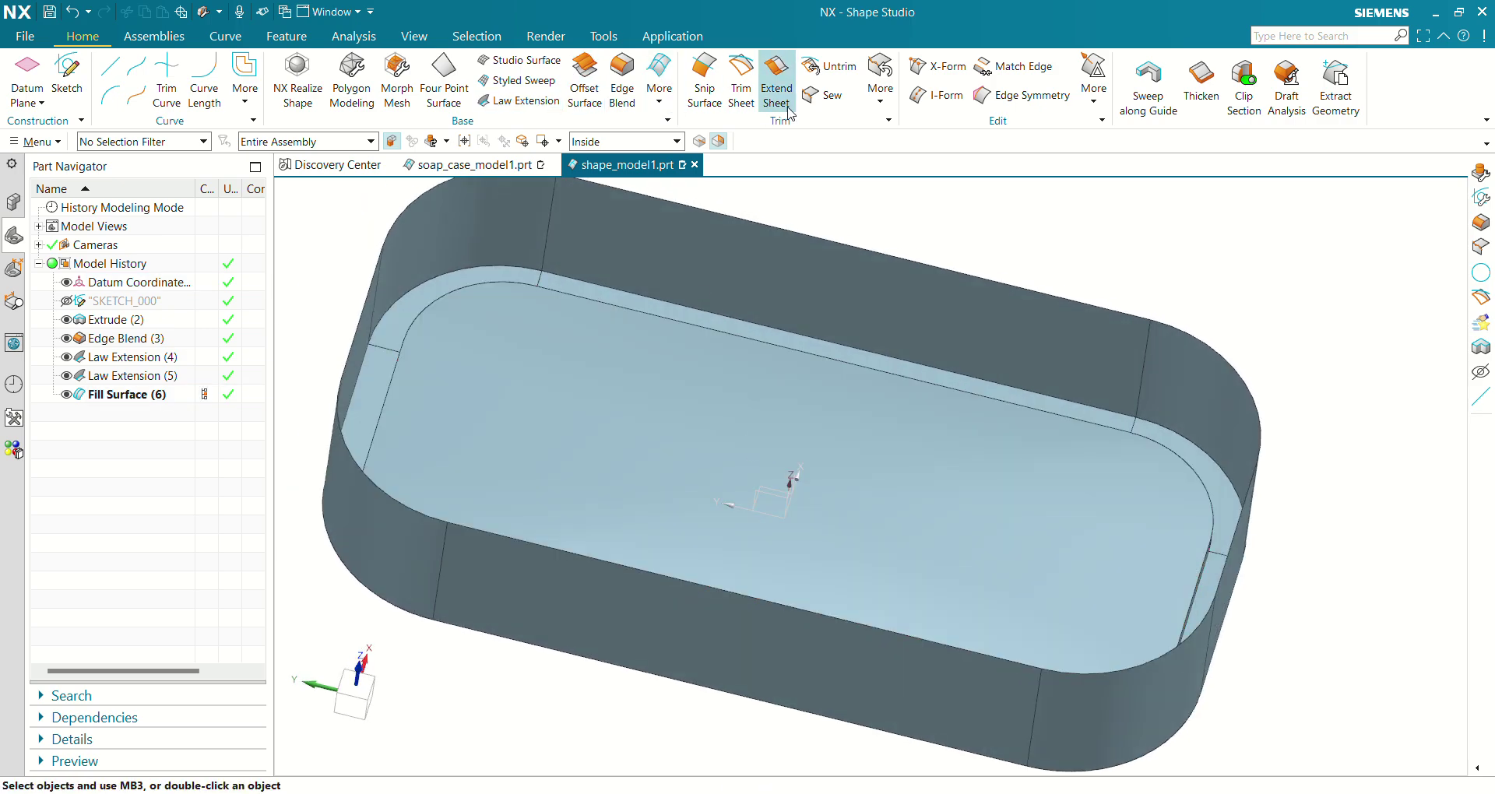
{"action": "left_click", "coordinate": [825, 95]}
{"action": "left_click", "coordinate": [687, 253]}
{"action": "scroll", "coordinate": [451, 284], "scroll_direction": "up", "scroll_amount": 4}
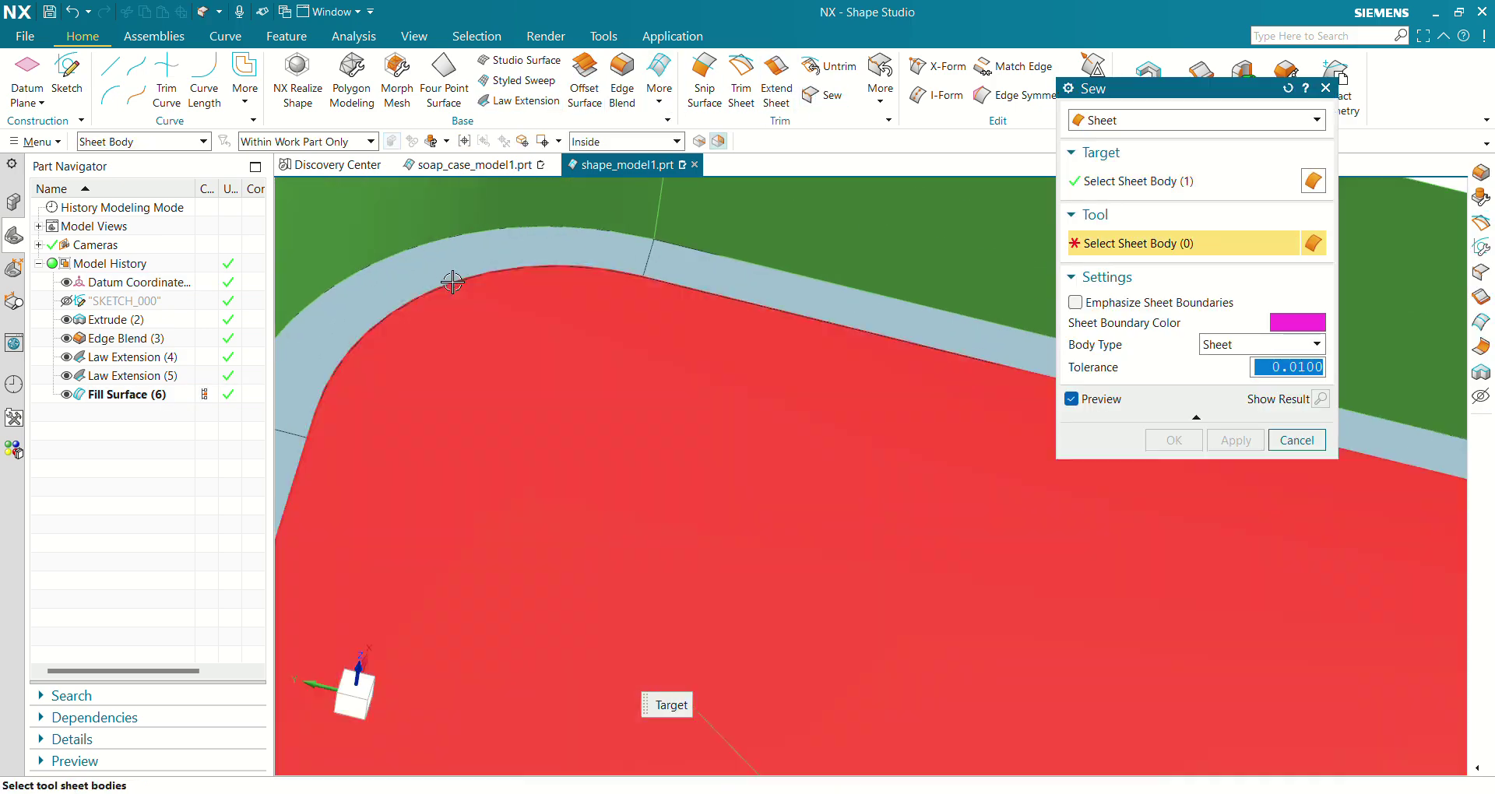
{"action": "scroll", "coordinate": [370, 441], "scroll_direction": "down", "scroll_amount": 5}
{"action": "middle_click_drag", "start_coordinate": [440, 376], "coordinate": [439, 264]}
{"action": "scroll", "coordinate": [440, 264], "scroll_direction": "up", "scroll_amount": 3}
{"action": "left_click", "coordinate": [479, 278]}
{"action": "scroll", "coordinate": [516, 317], "scroll_direction": "down", "scroll_amount": 5}
{"action": "middle_click_drag", "start_coordinate": [517, 317], "coordinate": [436, 373]}
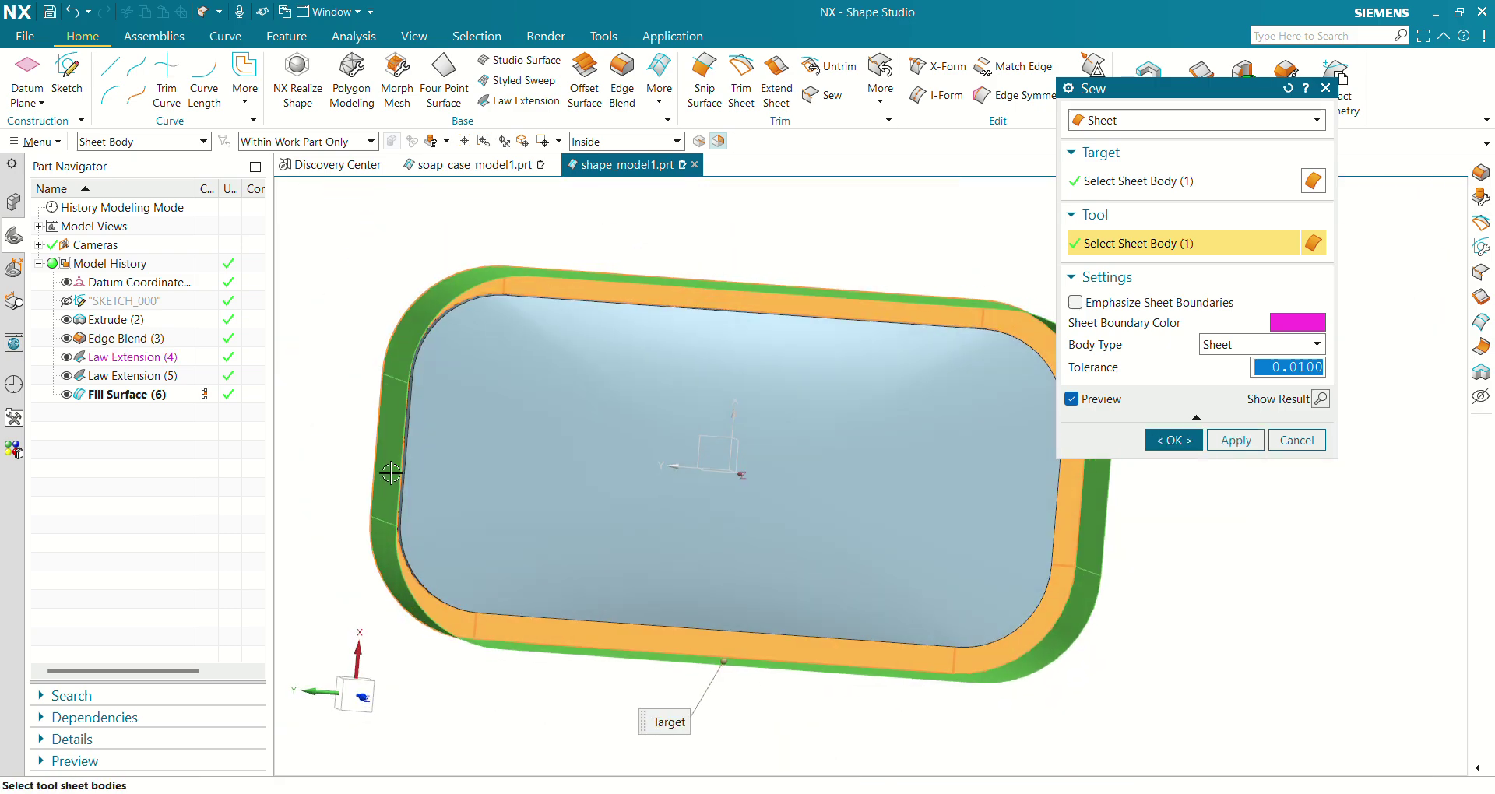
- Add the small inner lip and the crowned floor as tool sheets, check the result and sew them to the wall
{"action": "scroll", "coordinate": [427, 374], "scroll_direction": "up", "scroll_amount": 5}
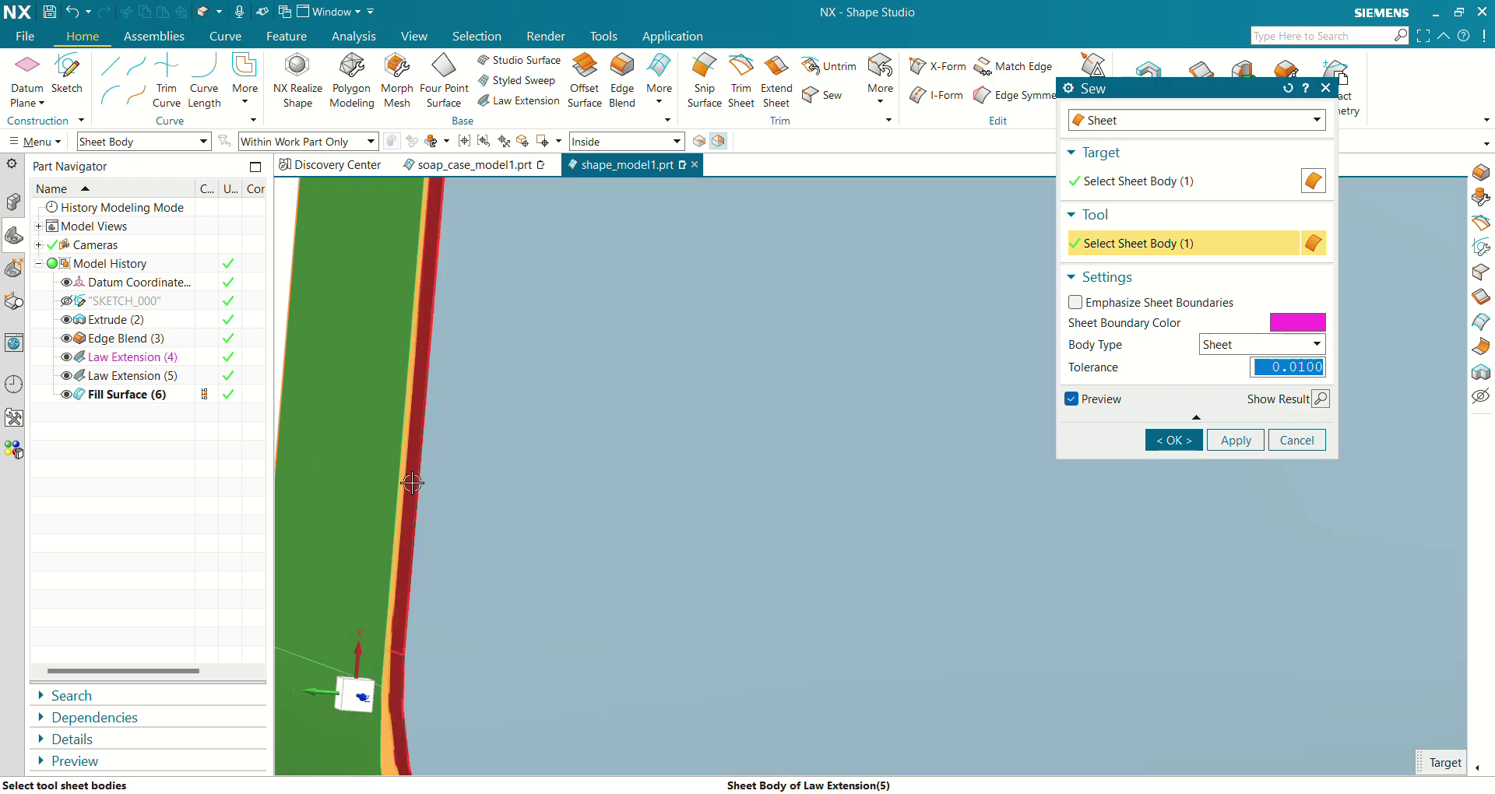
{"action": "left_click", "coordinate": [407, 491]}
{"action": "left_click", "coordinate": [489, 470]}
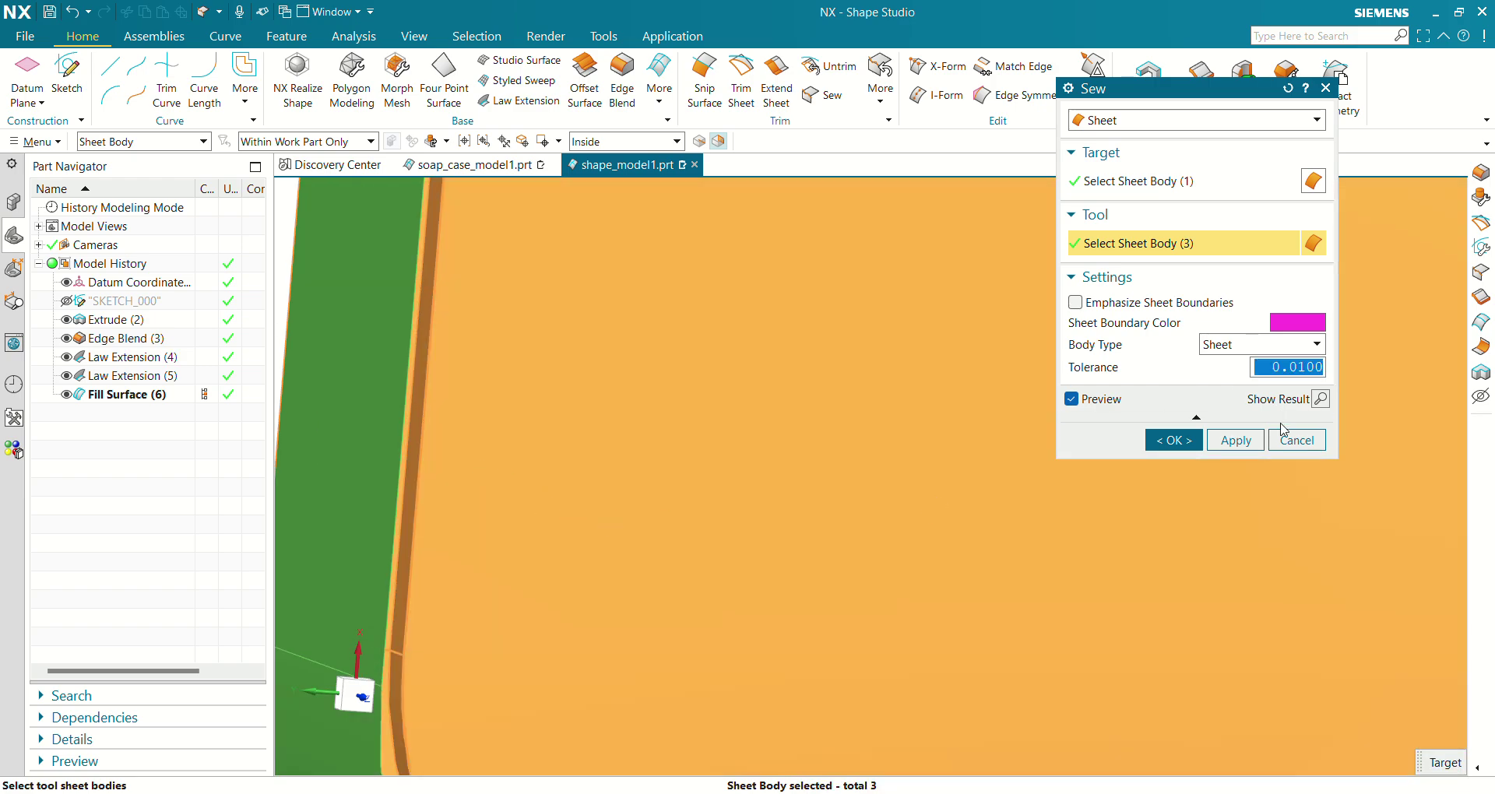
{"action": "left_click", "coordinate": [1319, 399]}
{"action": "scroll", "coordinate": [887, 327], "scroll_direction": "down", "scroll_amount": 5}
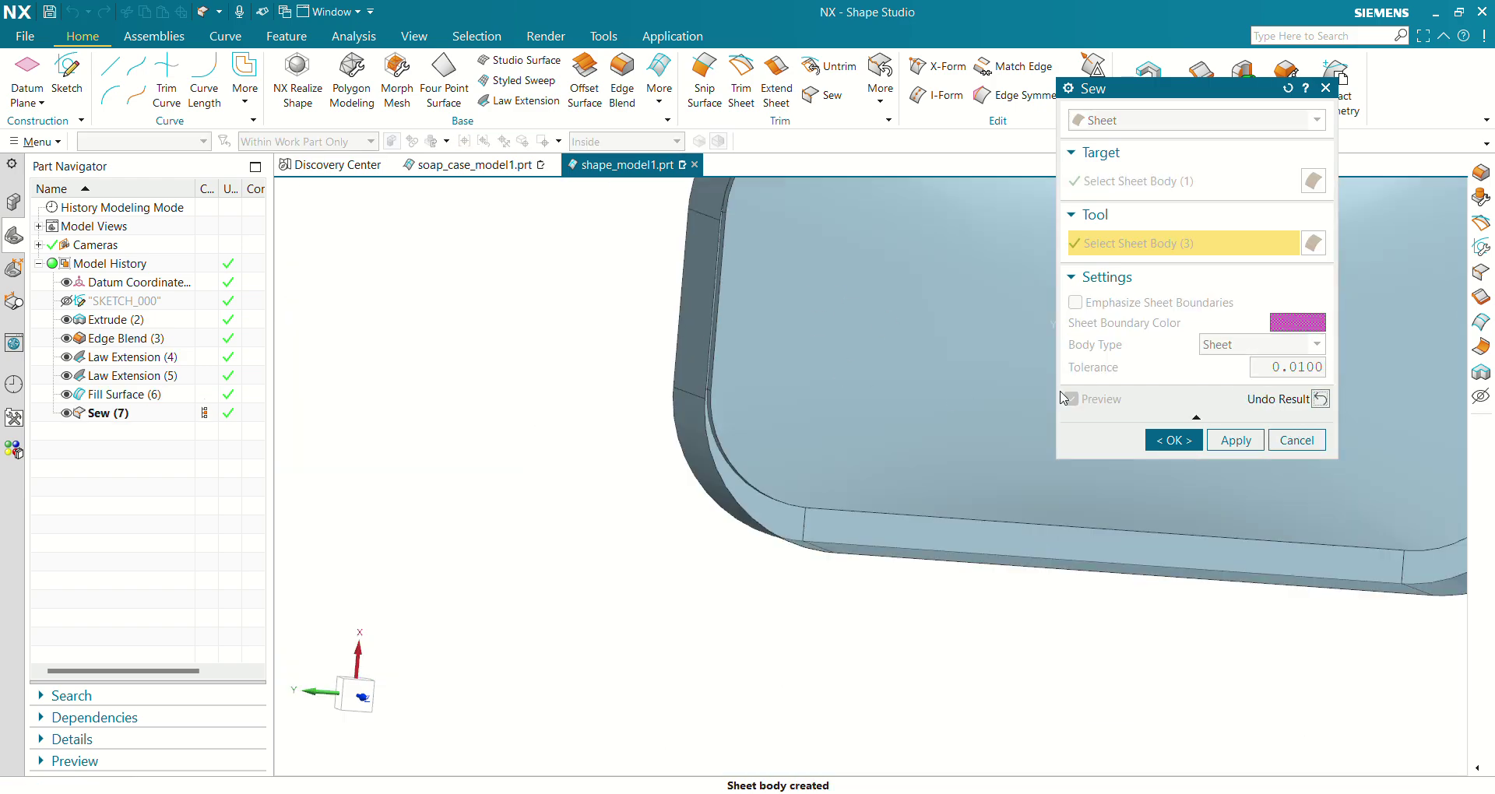
{"action": "left_click", "coordinate": [1175, 440]}
- Set up an Edge Blend on the underside's outer long edge and the flange's parallel inner edge along the same side
{"action": "scroll", "coordinate": [1011, 460], "scroll_direction": "down", "scroll_amount": 5}
{"action": "middle_click_drag", "start_coordinate": [1012, 461], "coordinate": [731, 444]}
{"action": "scroll", "coordinate": [739, 445], "scroll_direction": "up", "scroll_amount": 5}
{"action": "middle_click_drag", "start_coordinate": [825, 437], "coordinate": [599, 393], "text": "shift"}
{"action": "scroll", "coordinate": [592, 385], "scroll_direction": "up", "scroll_amount": 3}
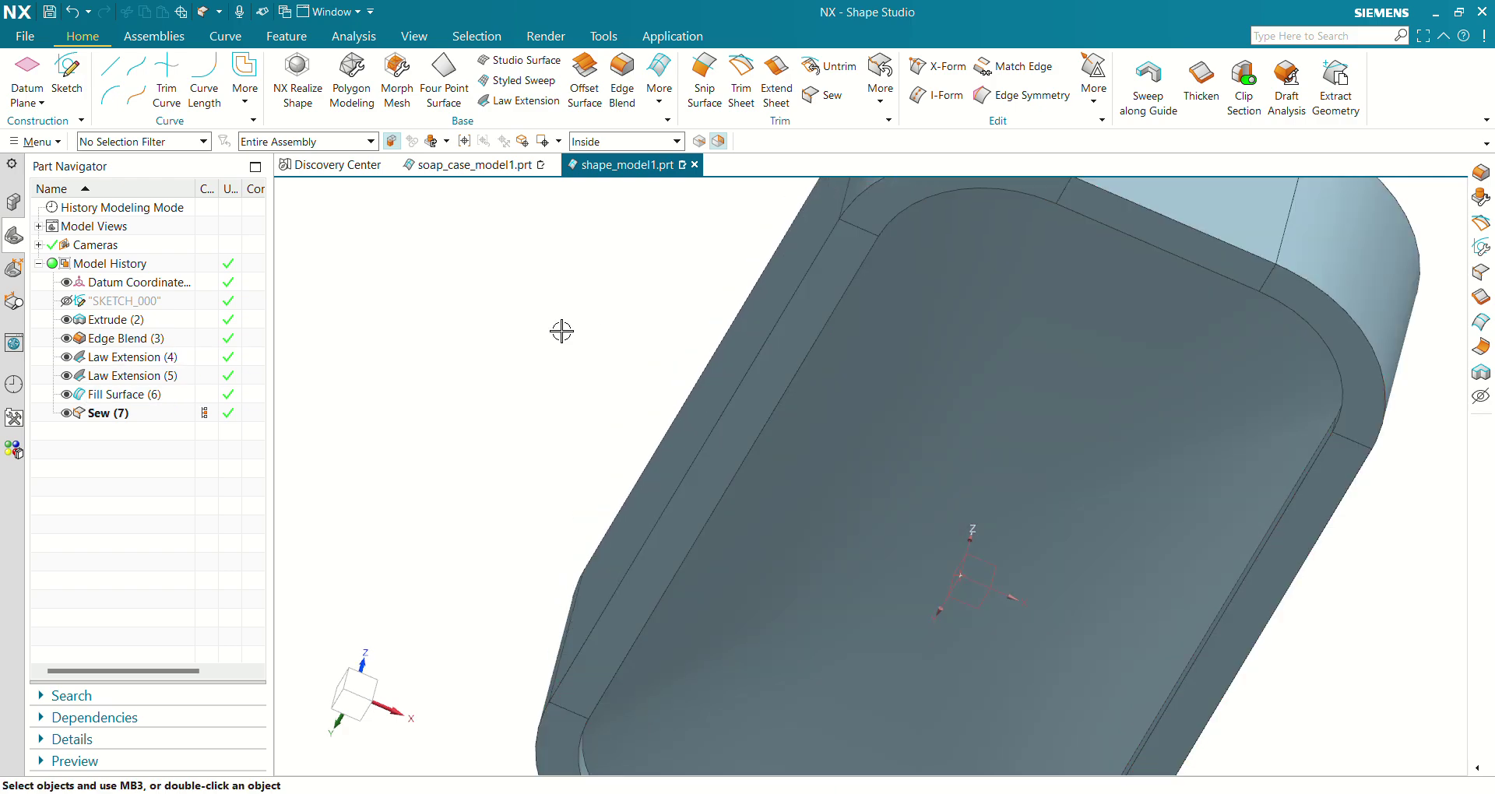
{"action": "middle_click_drag", "start_coordinate": [561, 330], "coordinate": [446, 332], "text": "shift"}
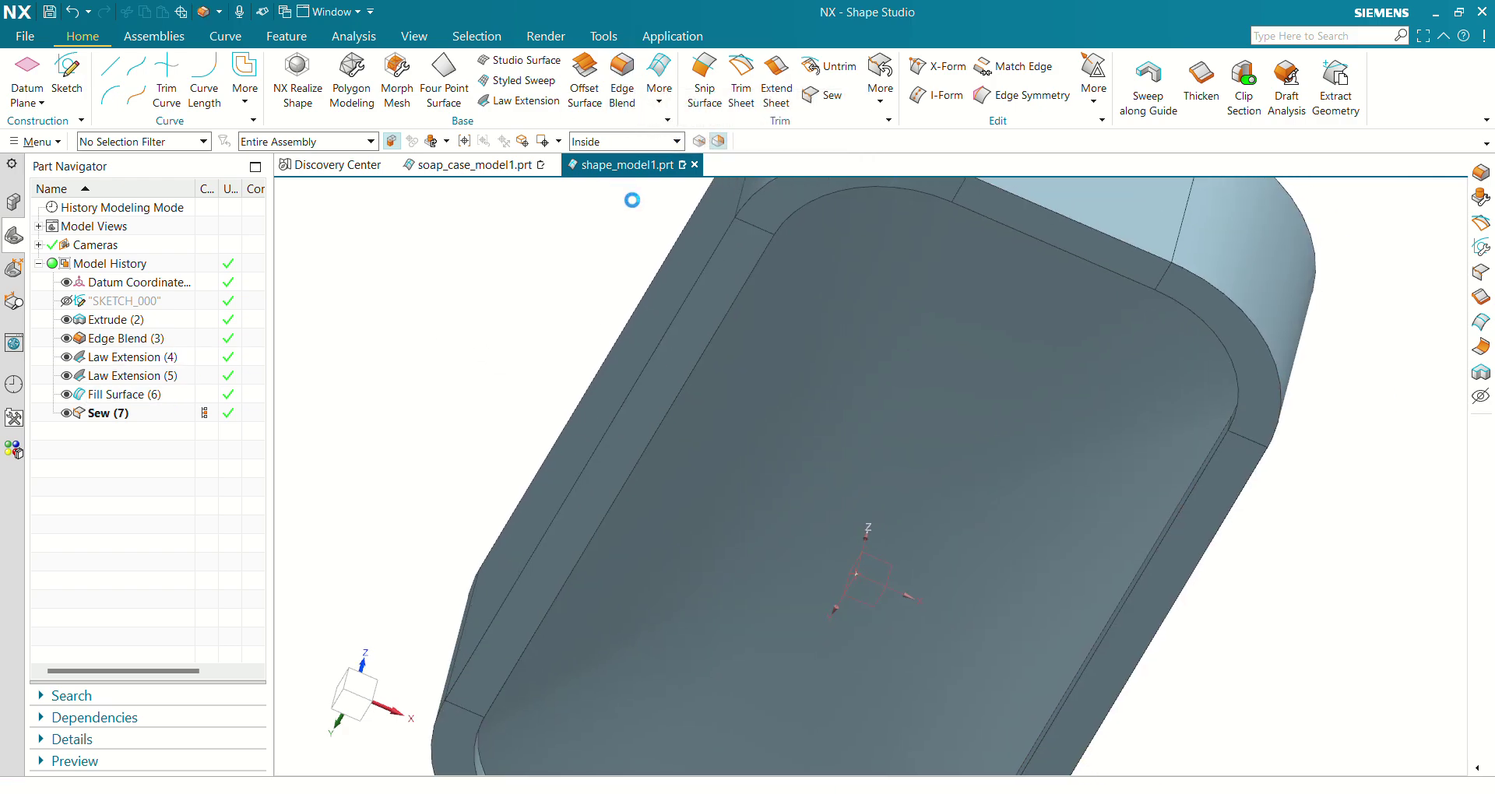
{"action": "left_click", "coordinate": [622, 78]}
{"action": "scroll", "coordinate": [614, 289], "scroll_direction": "up", "scroll_amount": 1}
{"action": "left_click", "coordinate": [699, 319]}
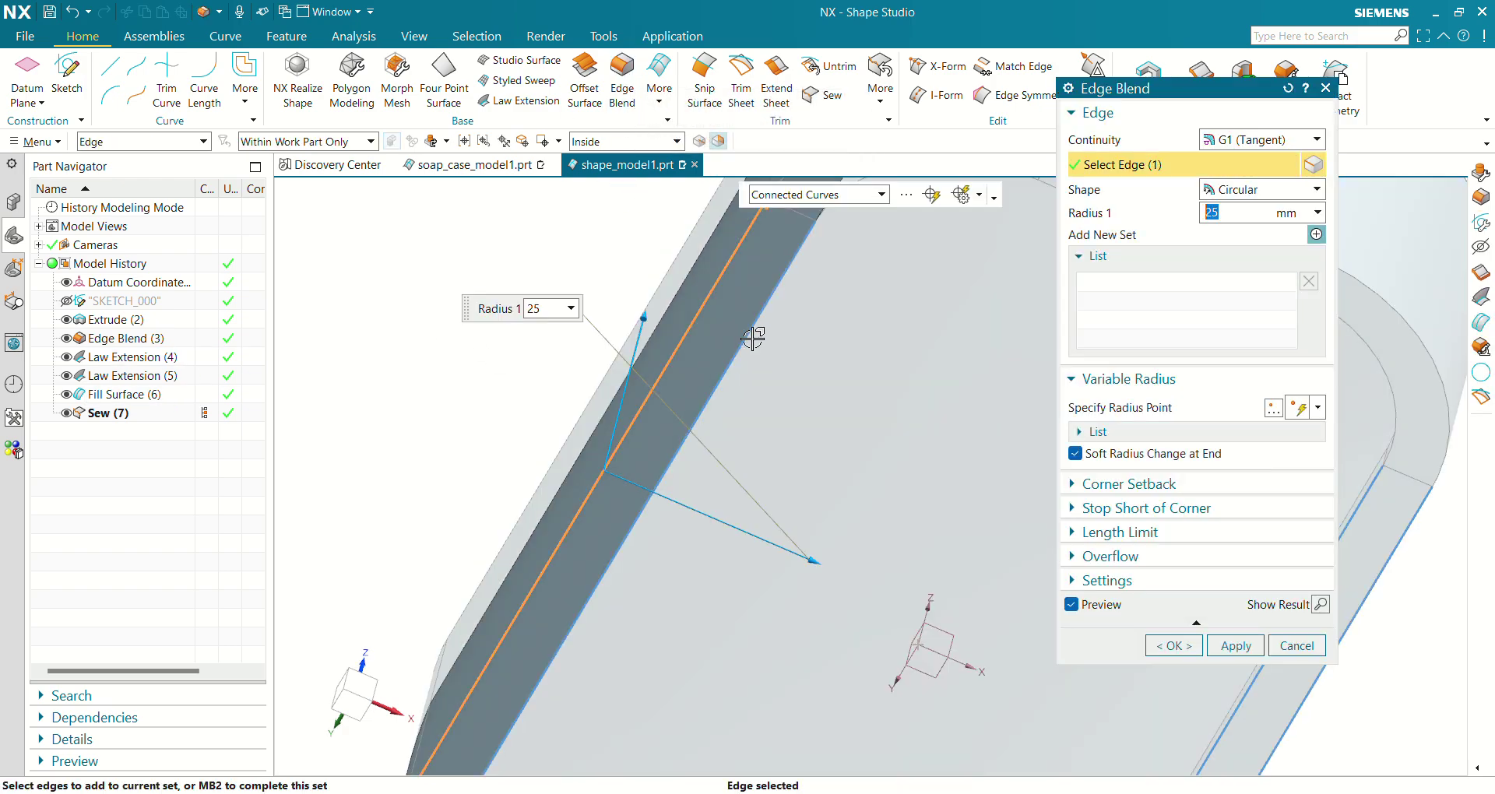
{"action": "left_click", "coordinate": [750, 334]}
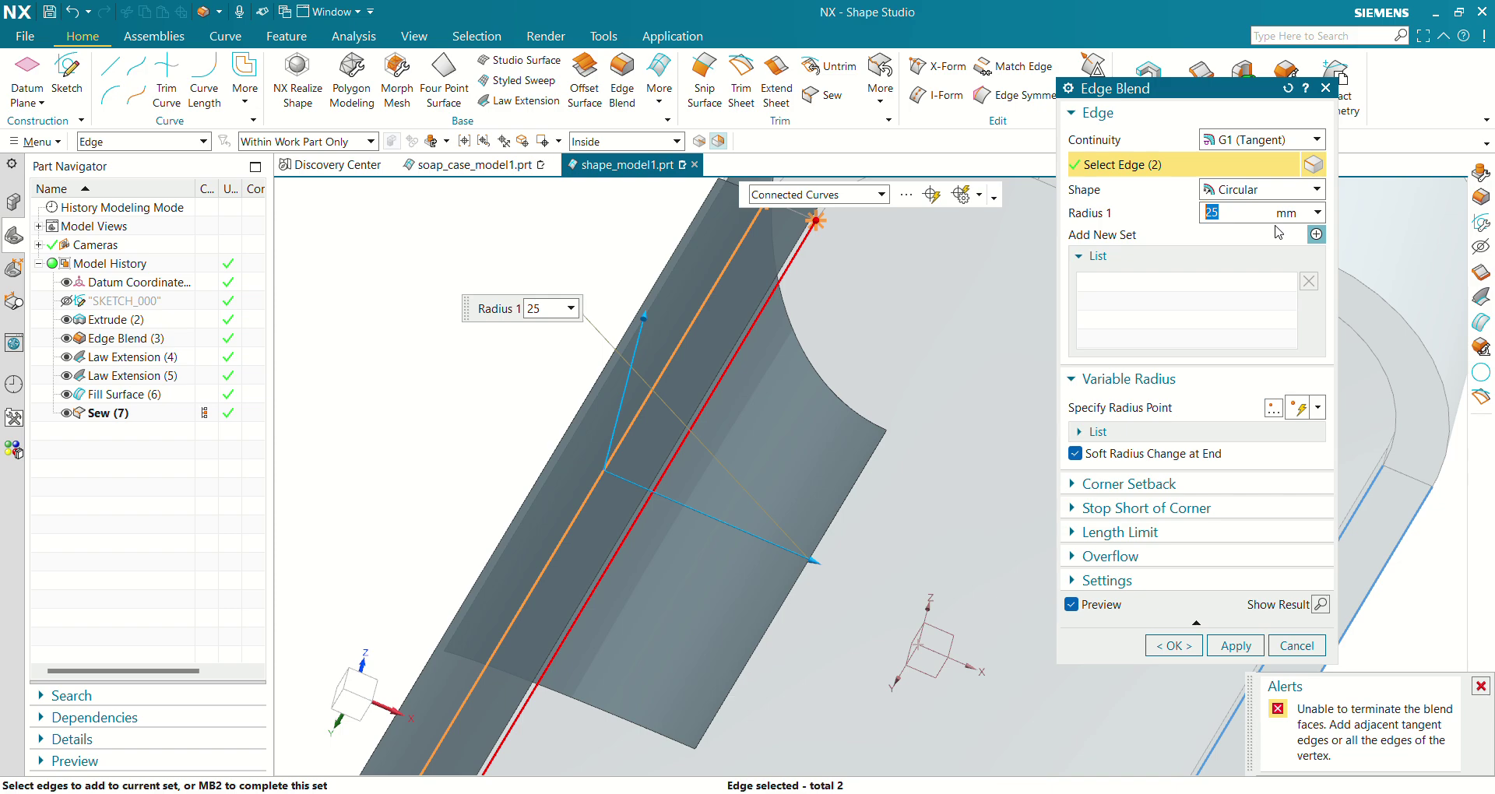
- Try blend radii of 2.99, 2.5 and 2 mm on the two selected long edges
{"action": "type", "text": "99"}
{"action": "key", "text": "Return"}
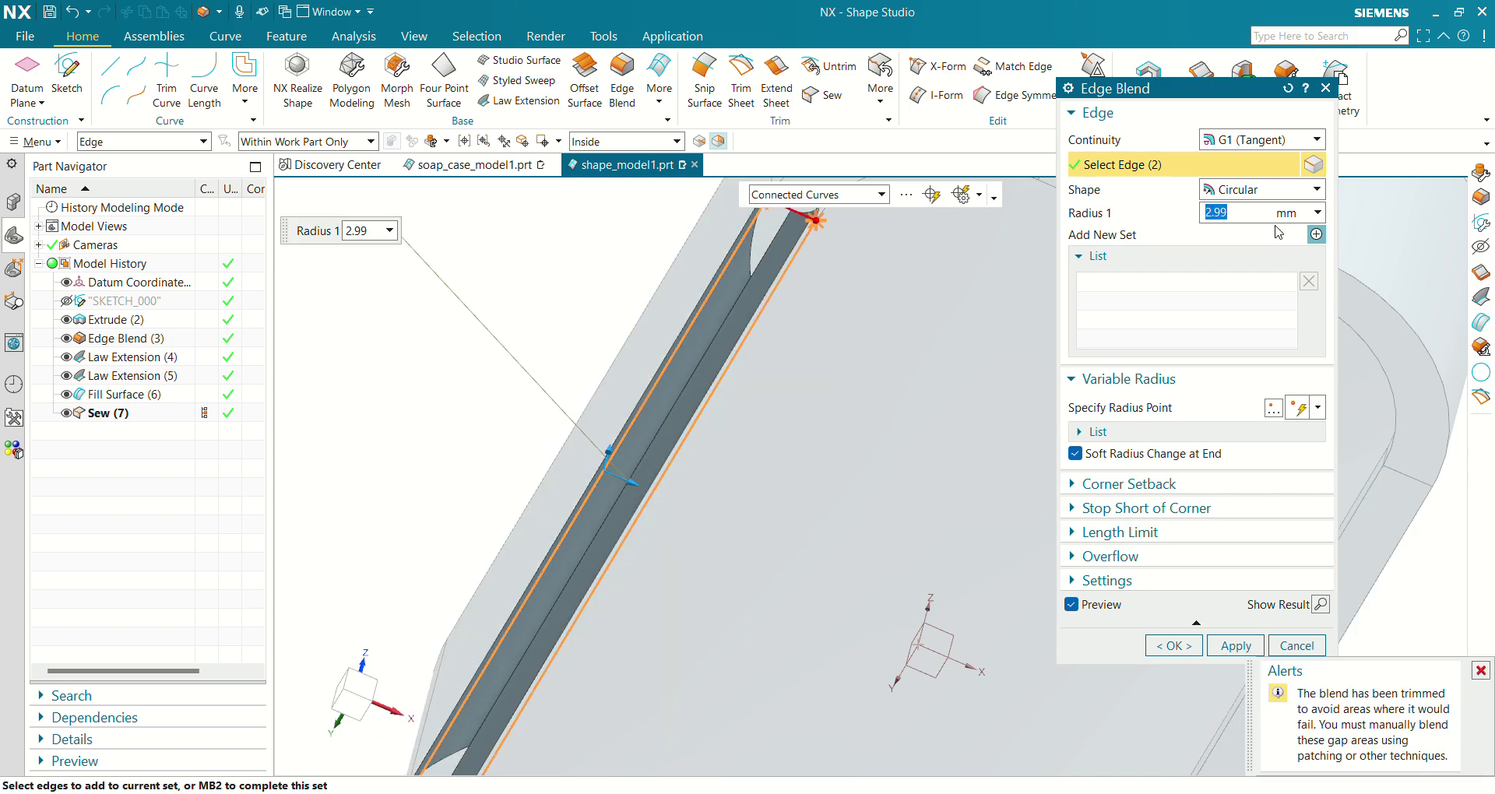
{"action": "type", "text": "2.5"}
{"action": "key", "text": "Return"}
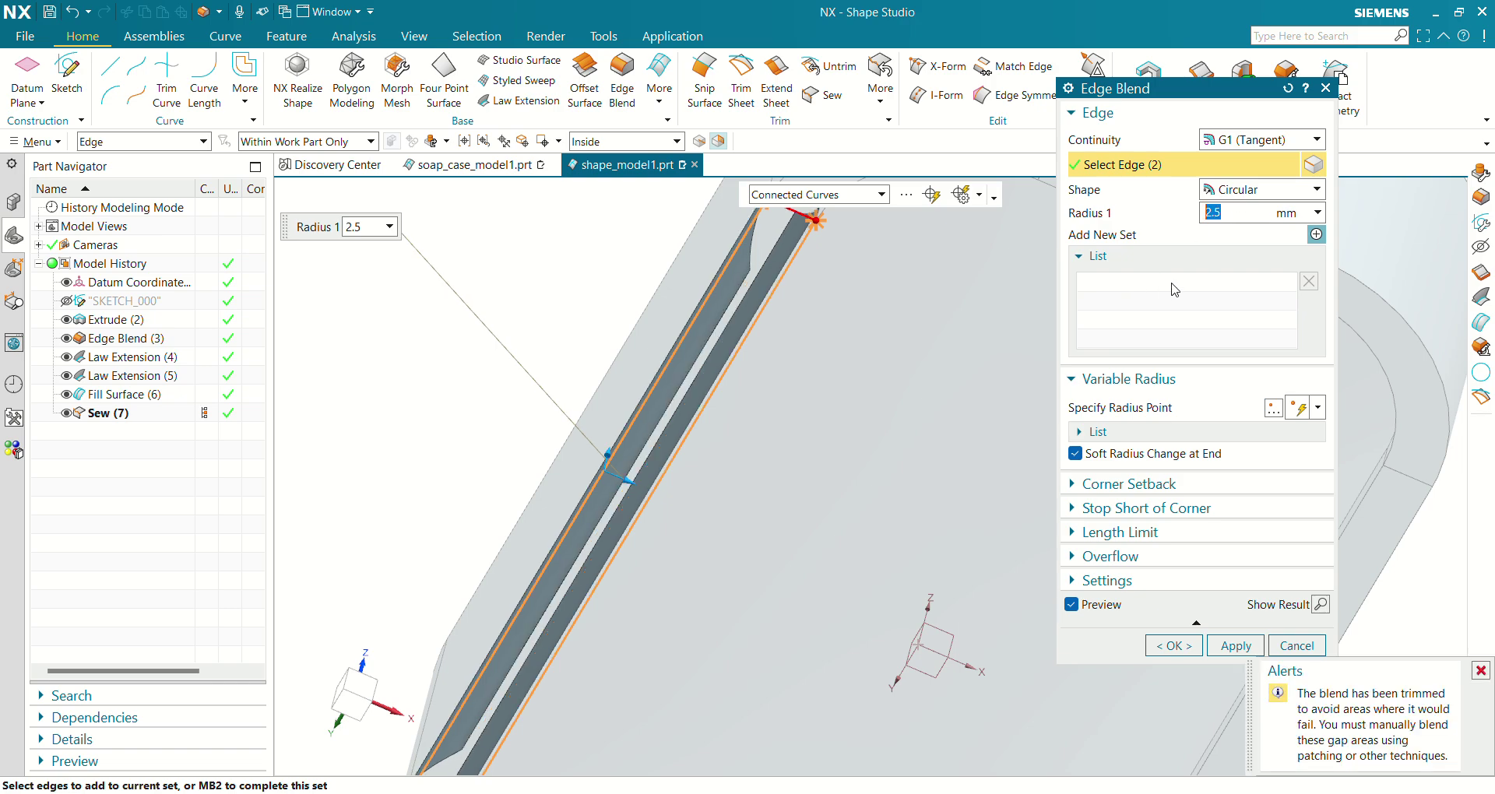
{"action": "type", "text": "2"}
{"action": "key", "text": "Return"}
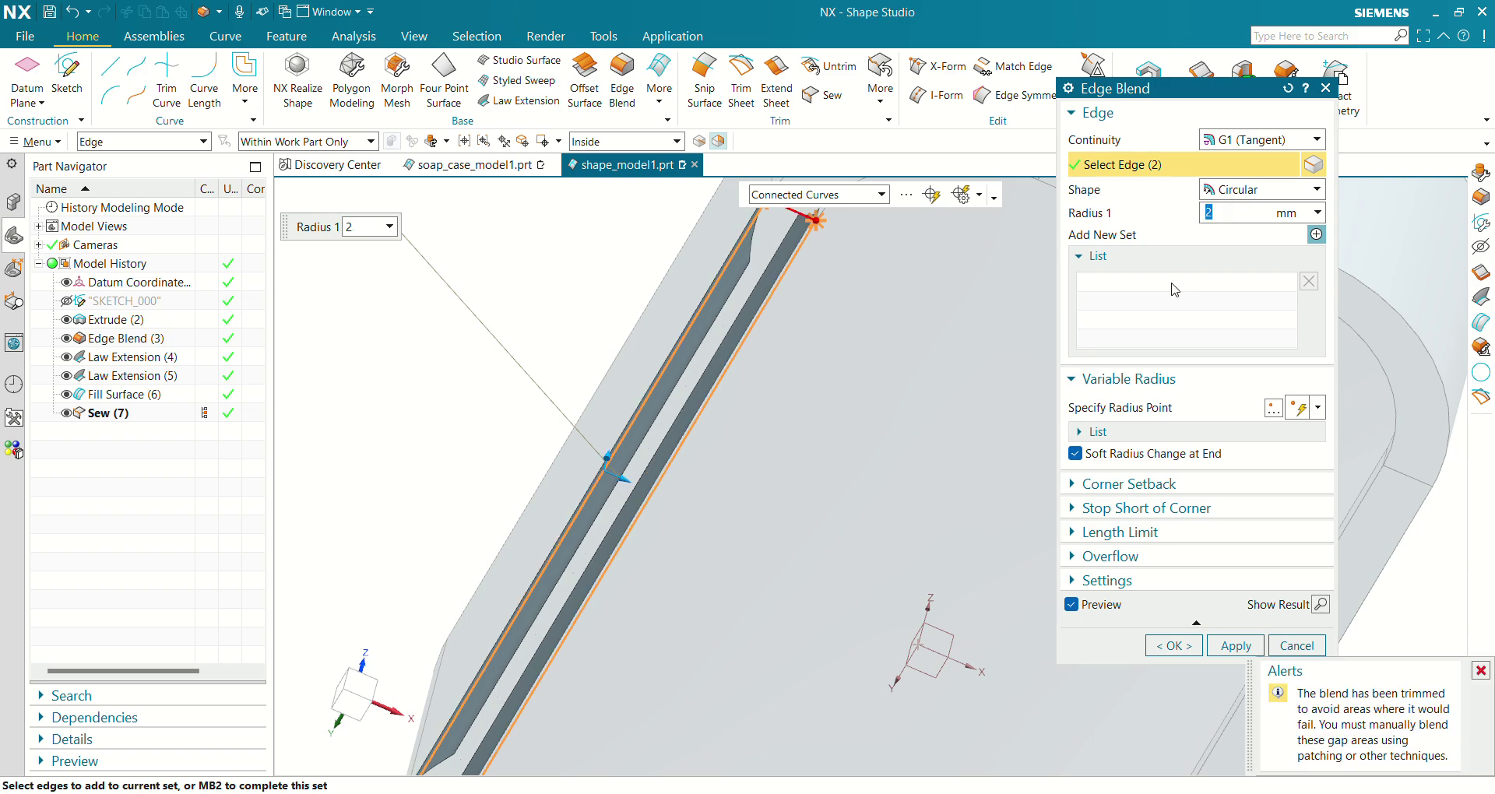
- Switch edge selection to Tangent Curves and add the outer bottom corner edges at the far short end and the opposite long edge
{"action": "scroll", "coordinate": [791, 319], "scroll_direction": "down", "scroll_amount": 5}
{"action": "scroll", "coordinate": [791, 320], "scroll_direction": "up", "scroll_amount": 5}
{"action": "middle_click_drag", "start_coordinate": [593, 333], "coordinate": [466, 297]}
{"action": "scroll", "coordinate": [363, 223], "scroll_direction": "down", "scroll_amount": 4}
{"action": "left_click", "coordinate": [809, 195]}
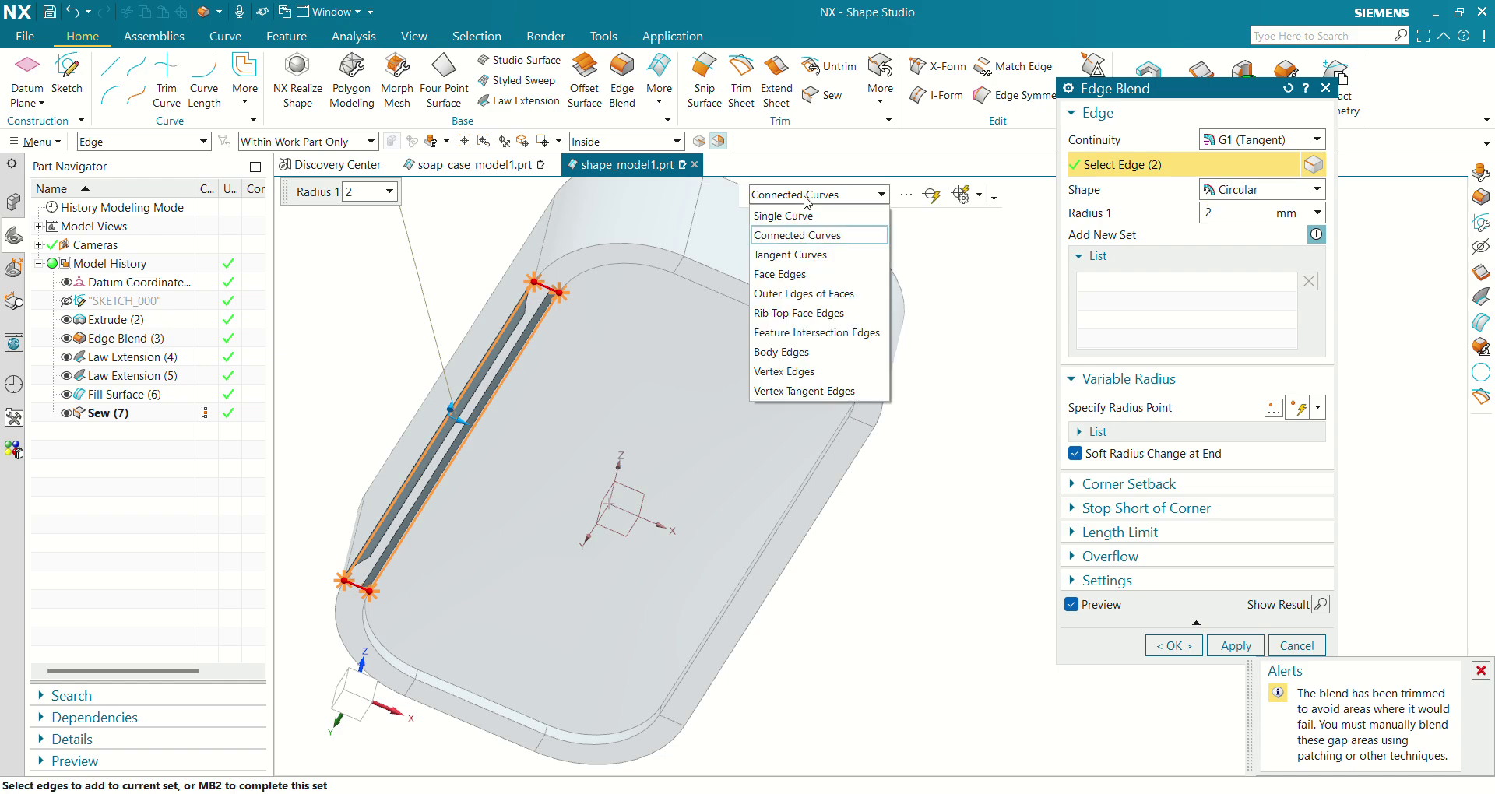
{"action": "left_click", "coordinate": [787, 248]}
{"action": "left_click", "coordinate": [560, 267]}
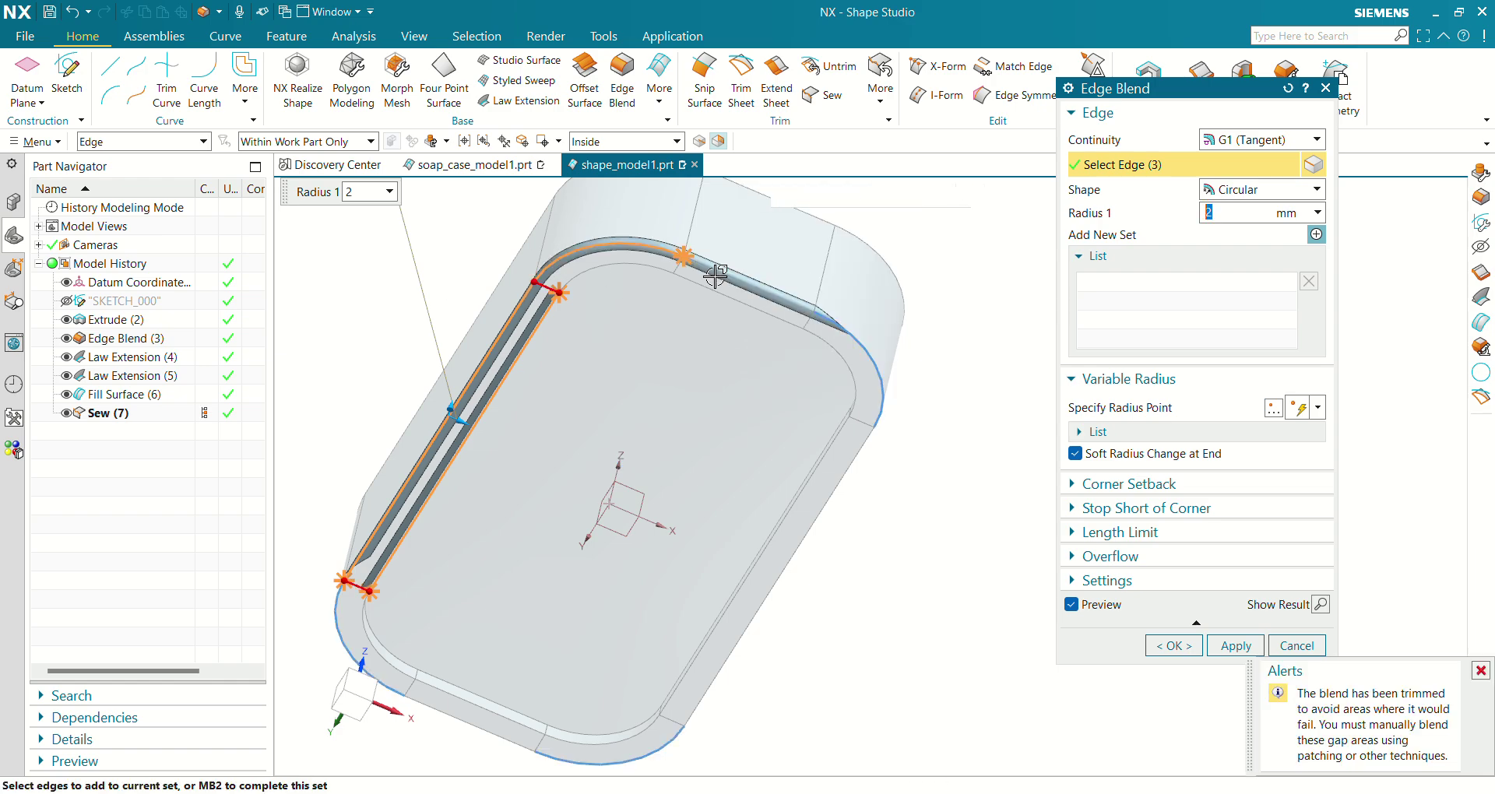
{"action": "left_click", "coordinate": [858, 344]}
{"action": "scroll", "coordinate": [532, 405], "scroll_direction": "down", "scroll_amount": 3}
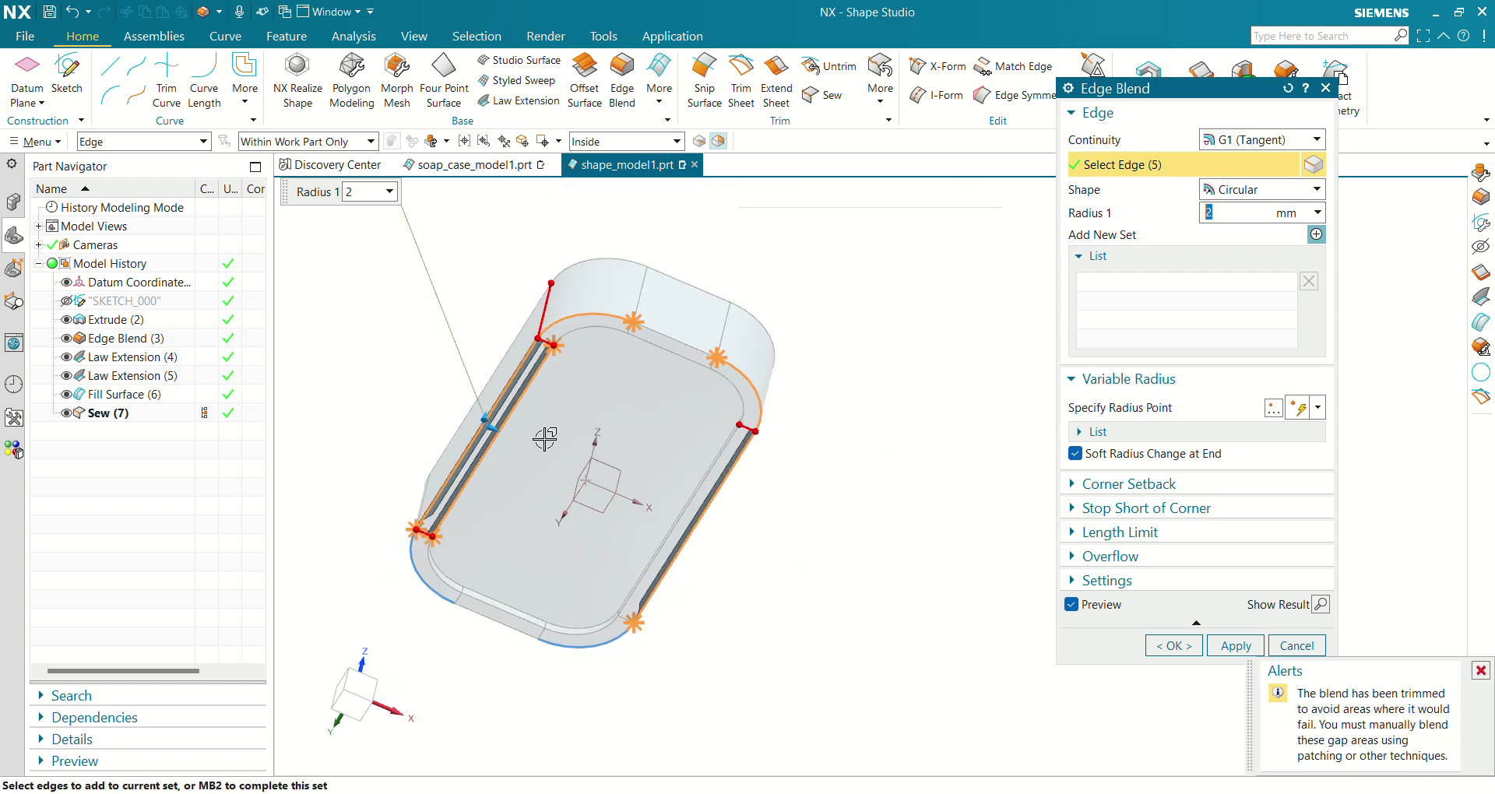
- Add outer bottom edges at the other short end and the flange's inner edge loop to the blend
{"action": "scroll", "coordinate": [524, 594], "scroll_direction": "up", "scroll_amount": 3}
{"action": "middle_click_drag", "start_coordinate": [524, 594], "coordinate": [718, 563]}
{"action": "scroll", "coordinate": [720, 521], "scroll_direction": "up", "scroll_amount": 2}
{"action": "left_click", "coordinate": [723, 516]}
{"action": "scroll", "coordinate": [490, 500], "scroll_direction": "down", "scroll_amount": 3}
{"action": "scroll", "coordinate": [414, 442], "scroll_direction": "up", "scroll_amount": 4}
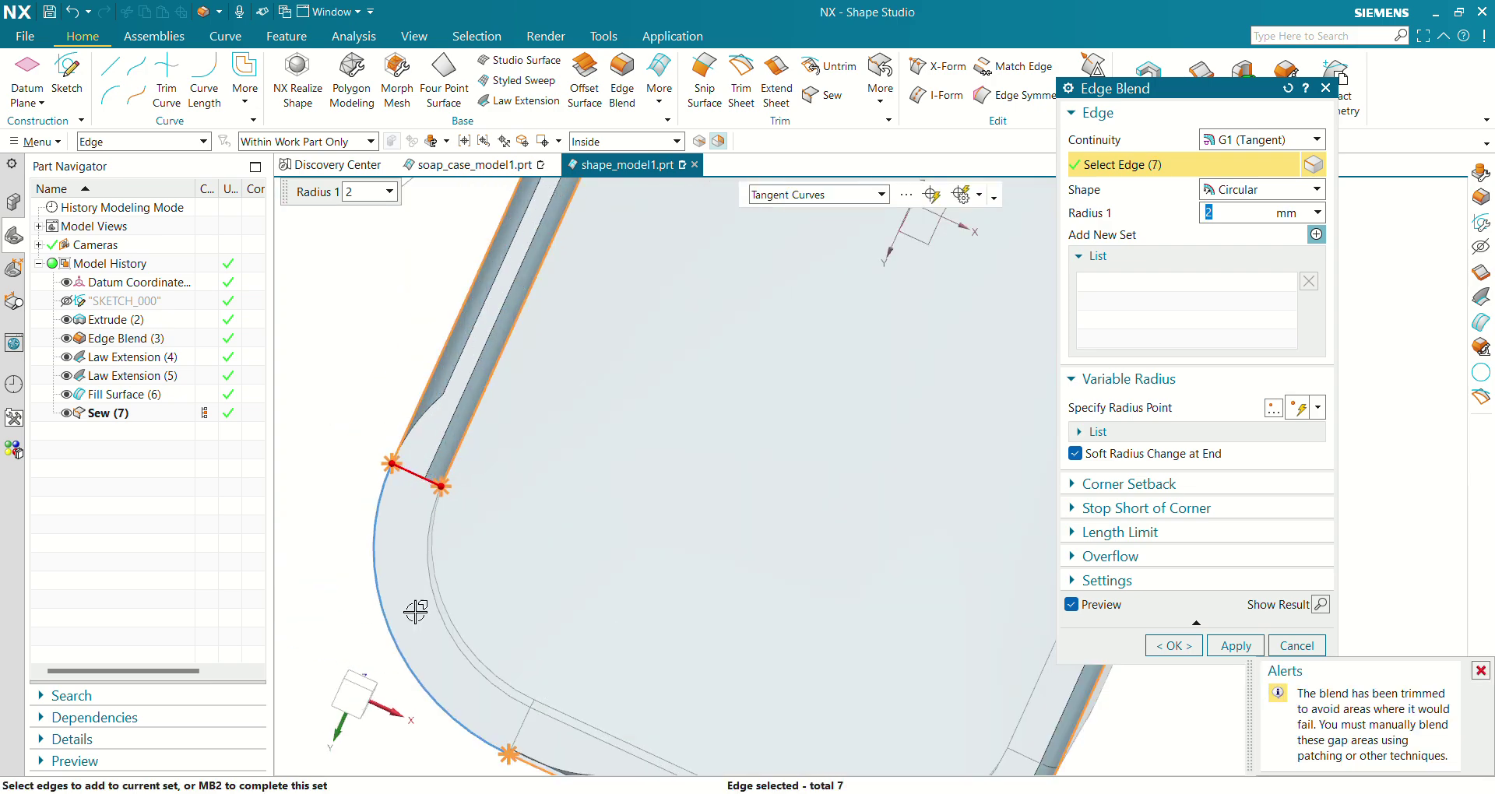
{"action": "left_click", "coordinate": [433, 587]}
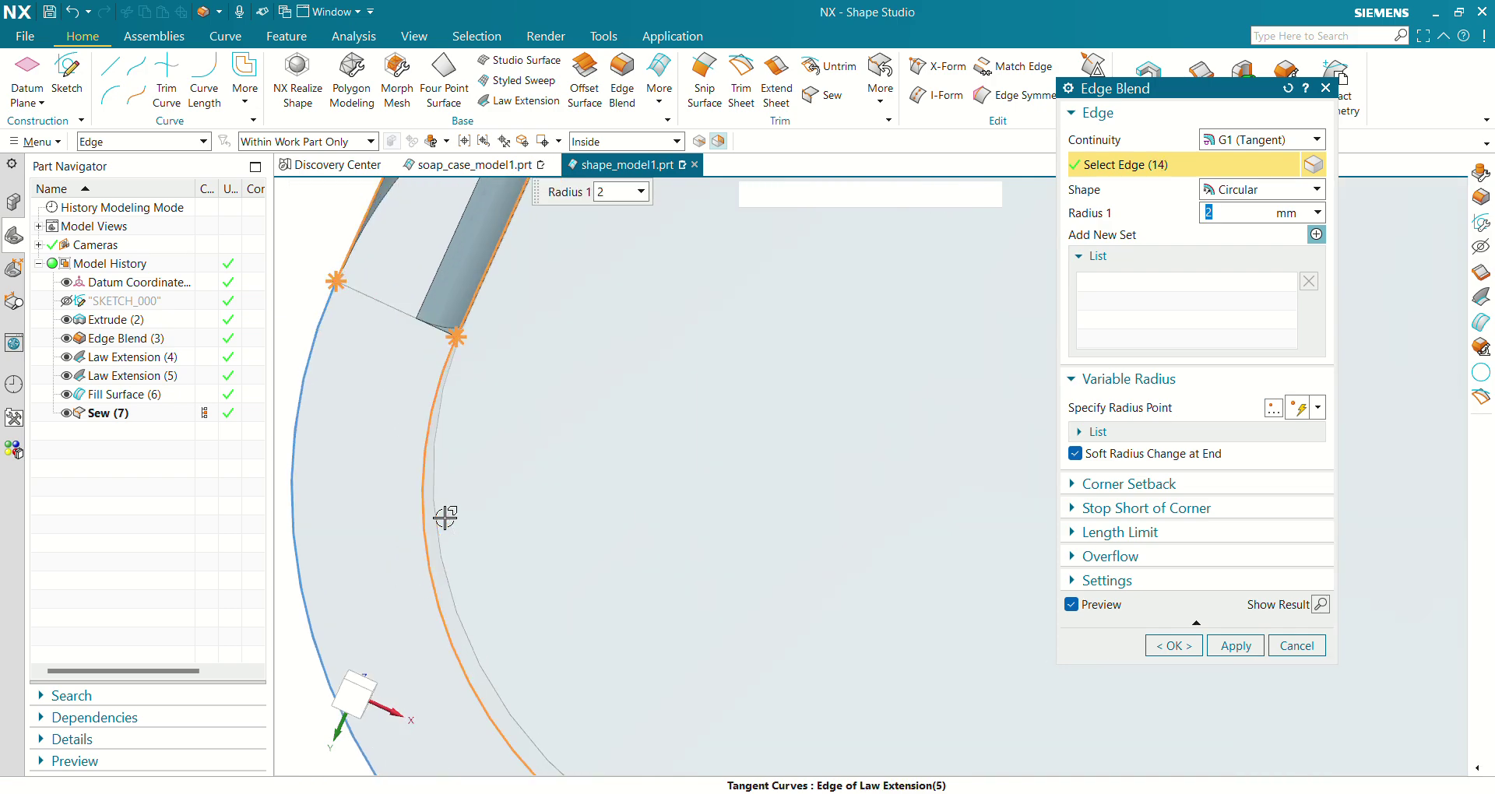
- Complete the outer bottom loop by adding the missing corner edge and the remaining straight edge at the opposite short end
{"action": "scroll", "coordinate": [467, 475], "scroll_direction": "down", "scroll_amount": 3}
{"action": "middle_click_drag", "start_coordinate": [491, 487], "coordinate": [581, 517], "text": "shift"}
{"action": "scroll", "coordinate": [581, 516], "scroll_direction": "up", "scroll_amount": 2}
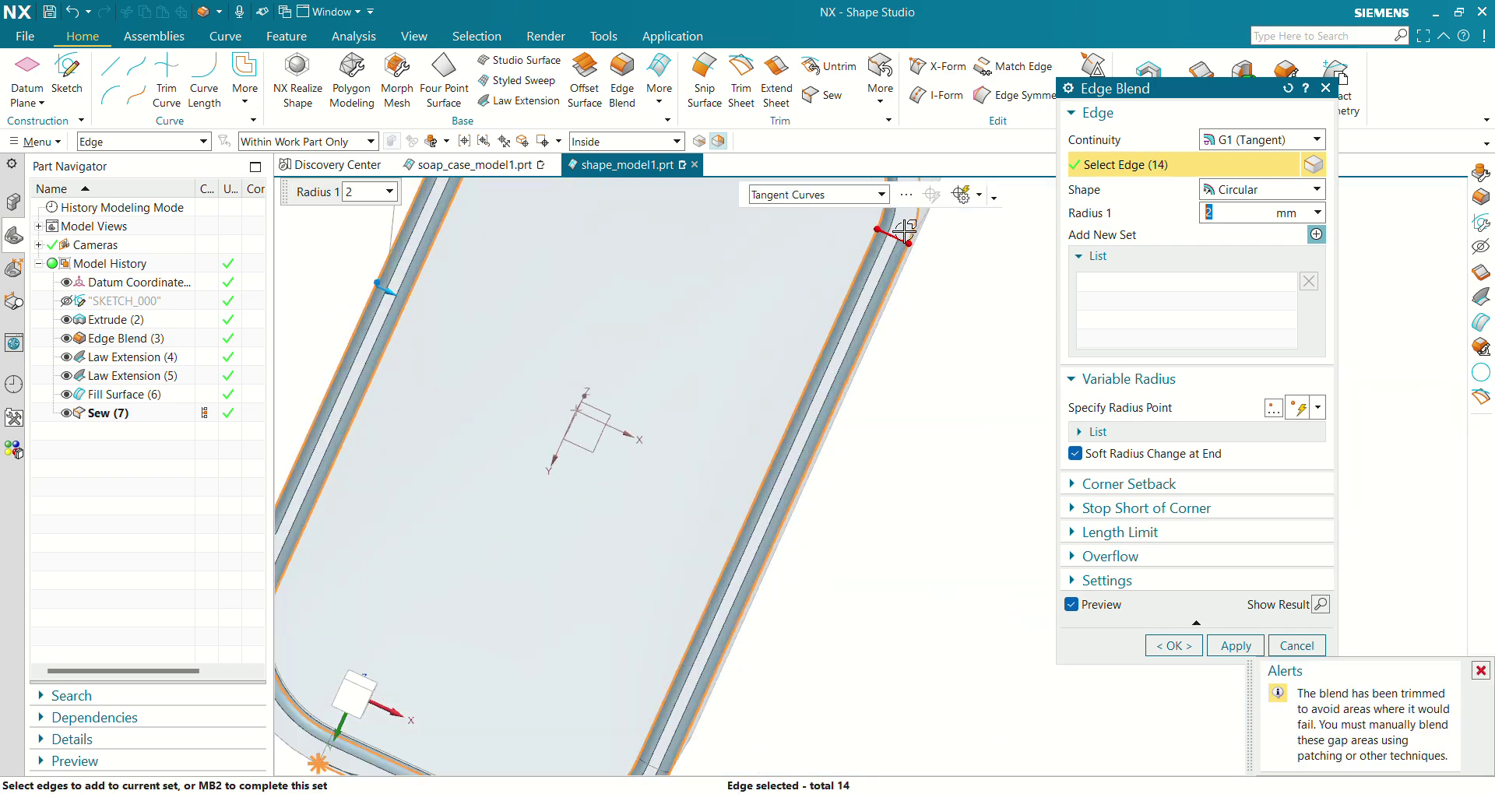
{"action": "middle_click_drag", "start_coordinate": [584, 413], "coordinate": [945, 365], "text": "shift"}
{"action": "scroll", "coordinate": [908, 568], "scroll_direction": "down", "scroll_amount": 3}
{"action": "scroll", "coordinate": [476, 306], "scroll_direction": "up", "scroll_amount": 4}
{"action": "scroll", "coordinate": [476, 306], "scroll_direction": "down", "scroll_amount": 3}
{"action": "scroll", "coordinate": [476, 306], "scroll_direction": "up", "scroll_amount": 2}
{"action": "middle_click_drag", "start_coordinate": [405, 374], "coordinate": [504, 387], "text": "shift"}
{"action": "scroll", "coordinate": [468, 334], "scroll_direction": "up", "scroll_amount": 2}
{"action": "left_click", "coordinate": [524, 407]}
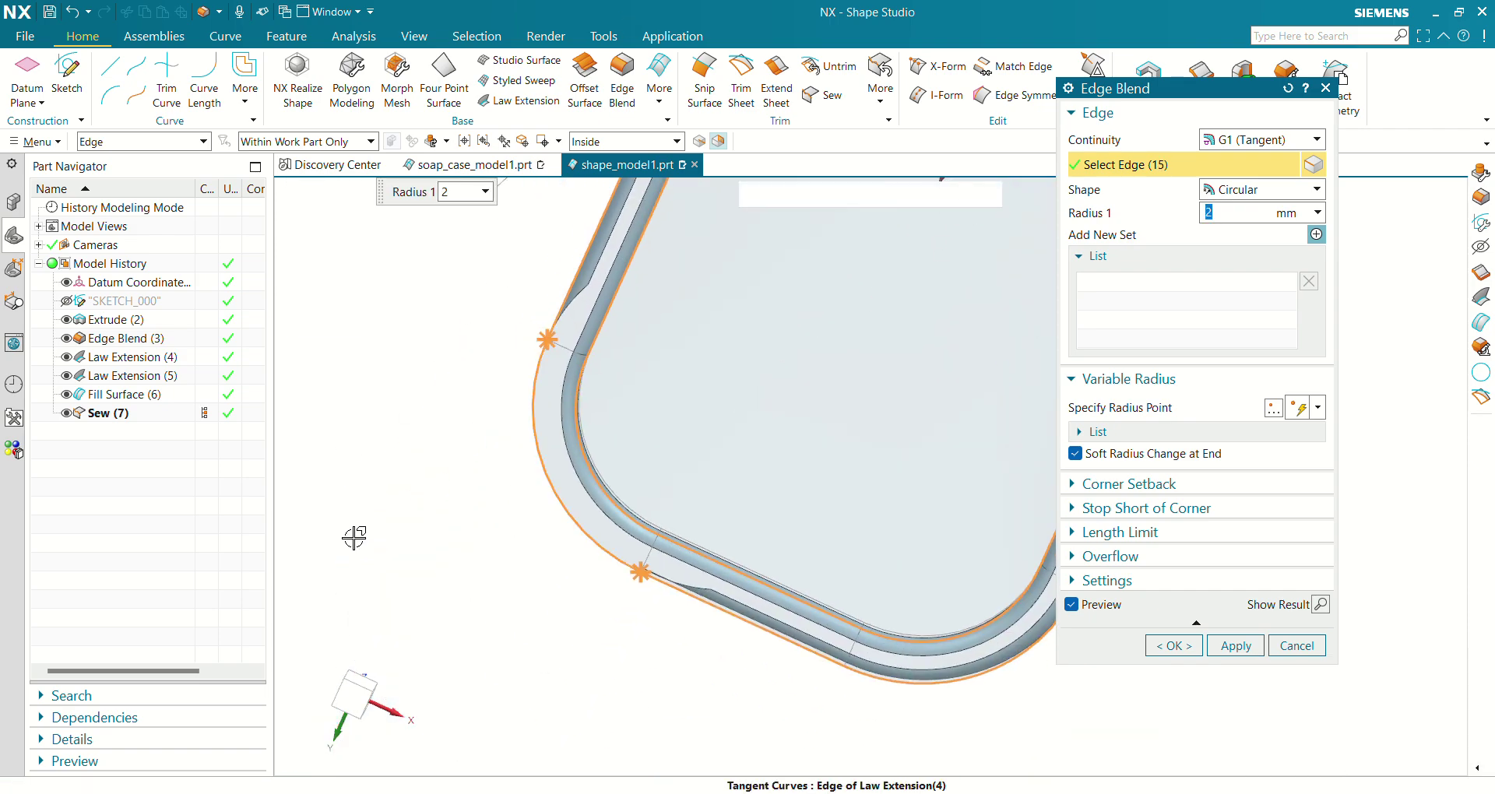
{"action": "scroll", "coordinate": [584, 427], "scroll_direction": "down", "scroll_amount": 2}
{"action": "scroll", "coordinate": [570, 437], "scroll_direction": "down", "scroll_amount": 2}
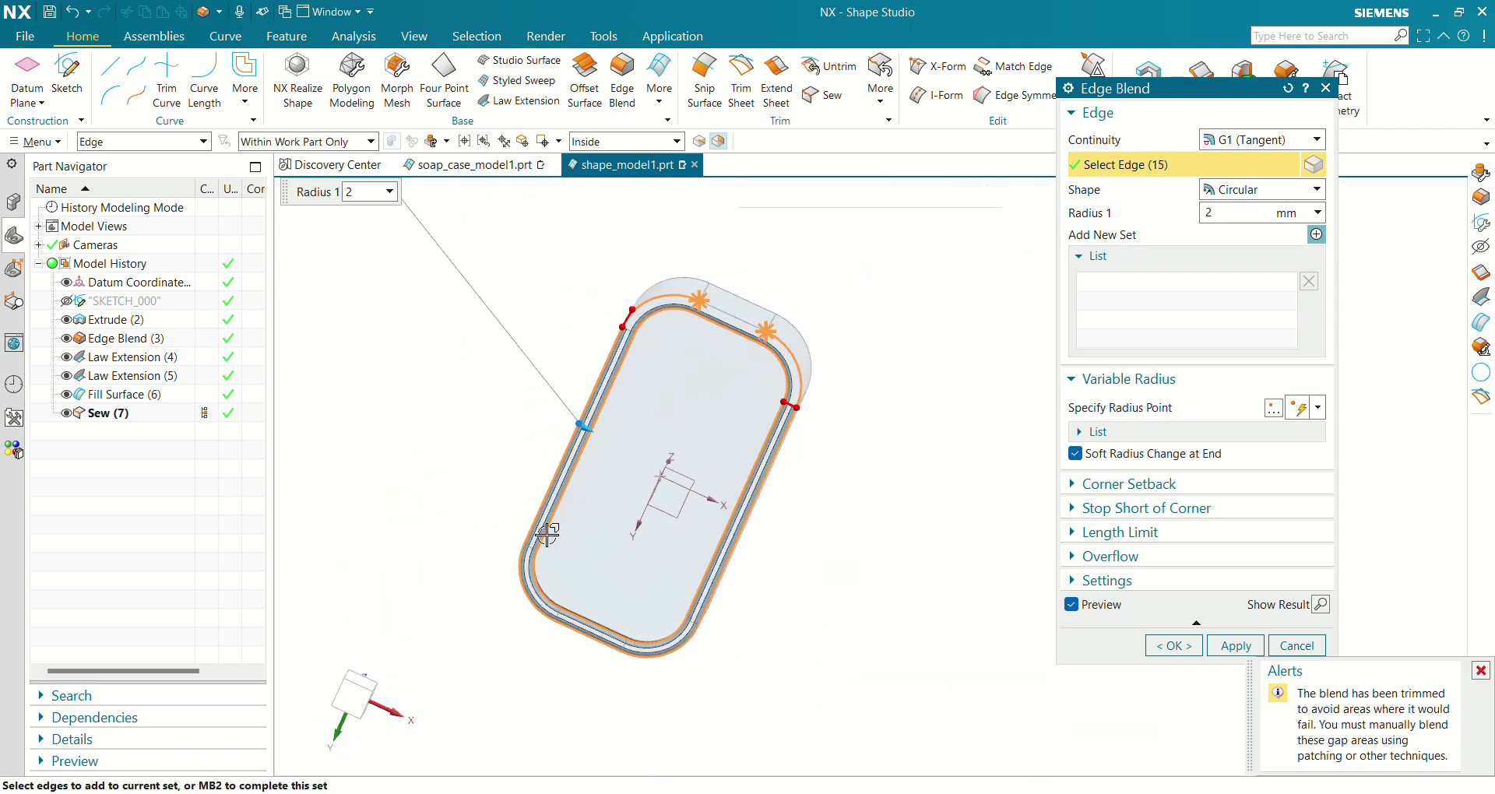
{"action": "scroll", "coordinate": [865, 398], "scroll_direction": "up", "scroll_amount": 4}
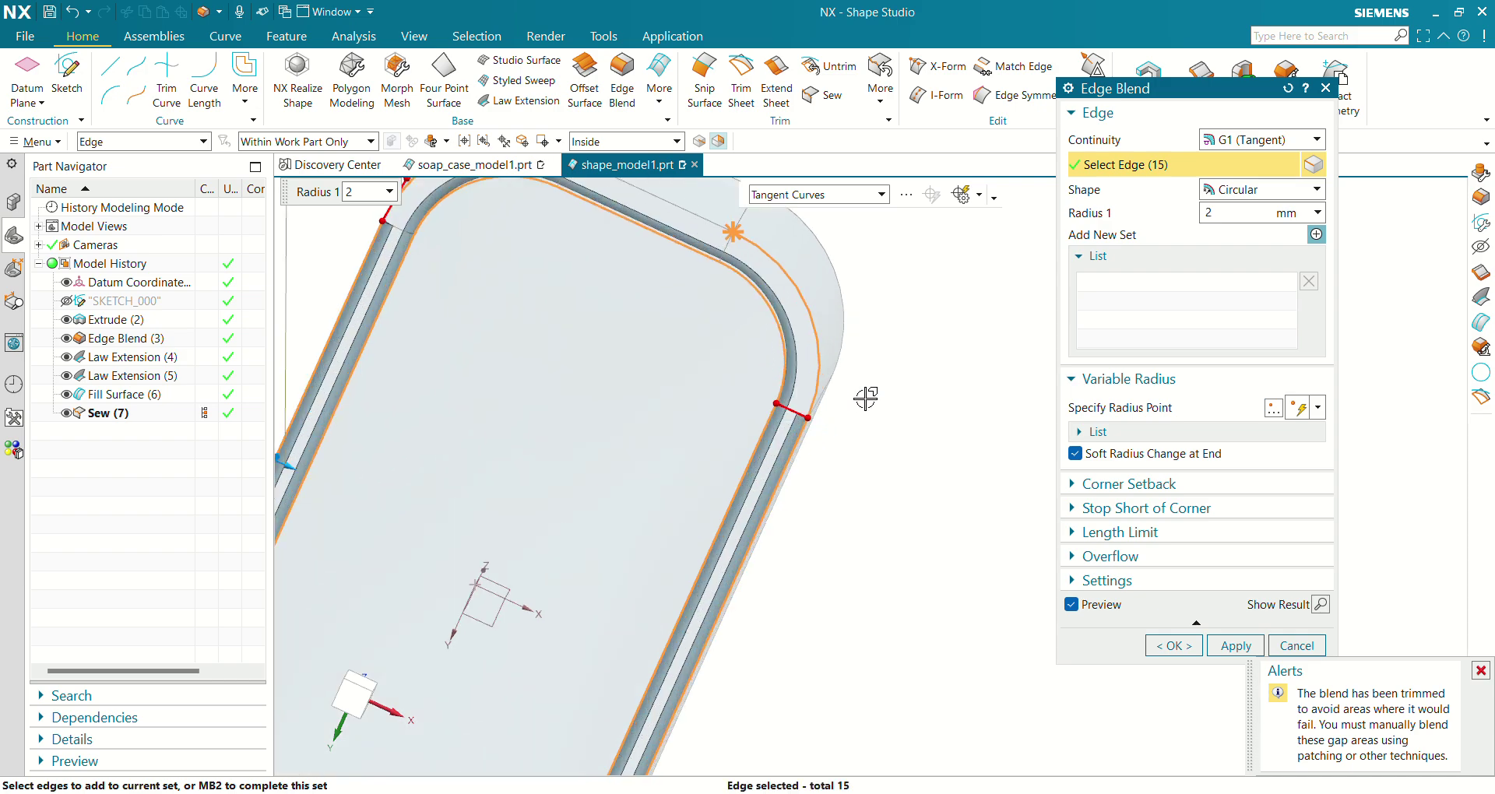
{"action": "left_click", "coordinate": [685, 206]}
{"action": "scroll", "coordinate": [704, 280], "scroll_direction": "down", "scroll_amount": 3}
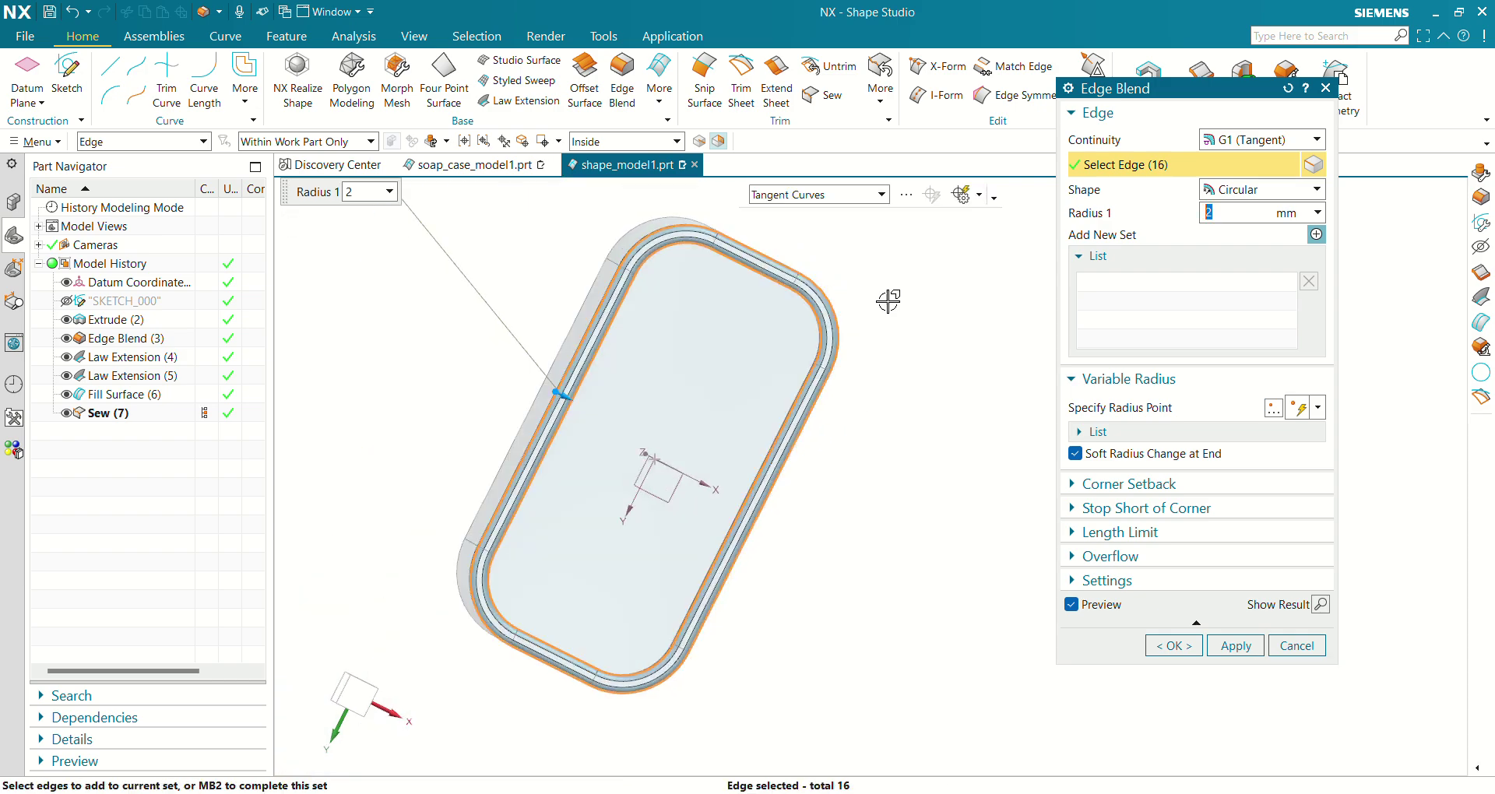
- Set the radius for all selected edges to 2.99 mm and create the edge blend
{"action": "type", "text": "9"}
{"action": "key", "text": "Return"}
{"action": "left_click", "coordinate": [1173, 646]}
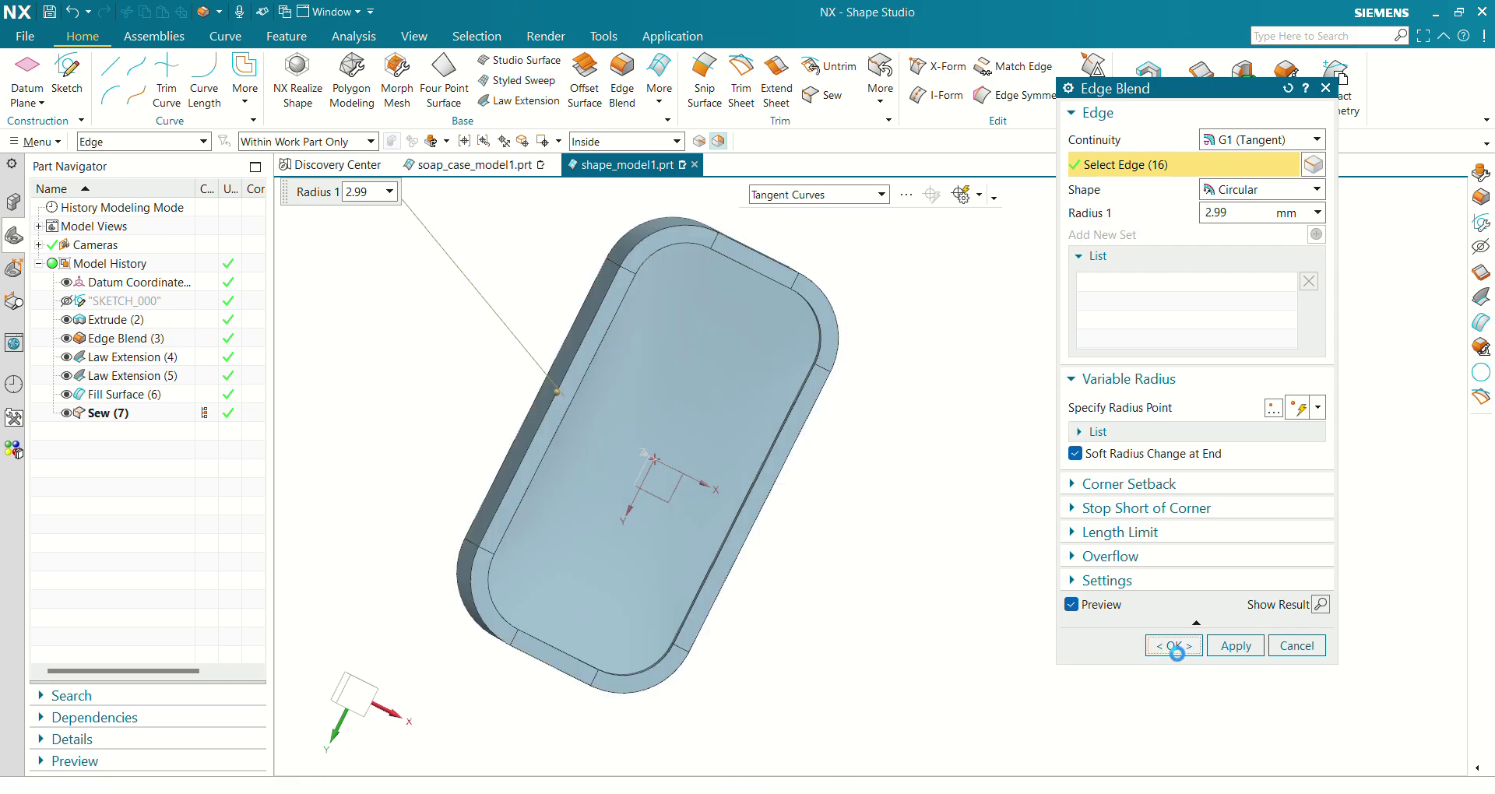
- Examine the blended bottom, compare it with the rim of the reference part soap_case_model1.prt, and return to shape_model1.prt
{"action": "middle_click_drag", "start_coordinate": [844, 324], "coordinate": [955, 386]}
{"action": "scroll", "coordinate": [794, 387], "scroll_direction": "up", "scroll_amount": 5}
{"action": "scroll", "coordinate": [946, 377], "scroll_direction": "down", "scroll_amount": 3}
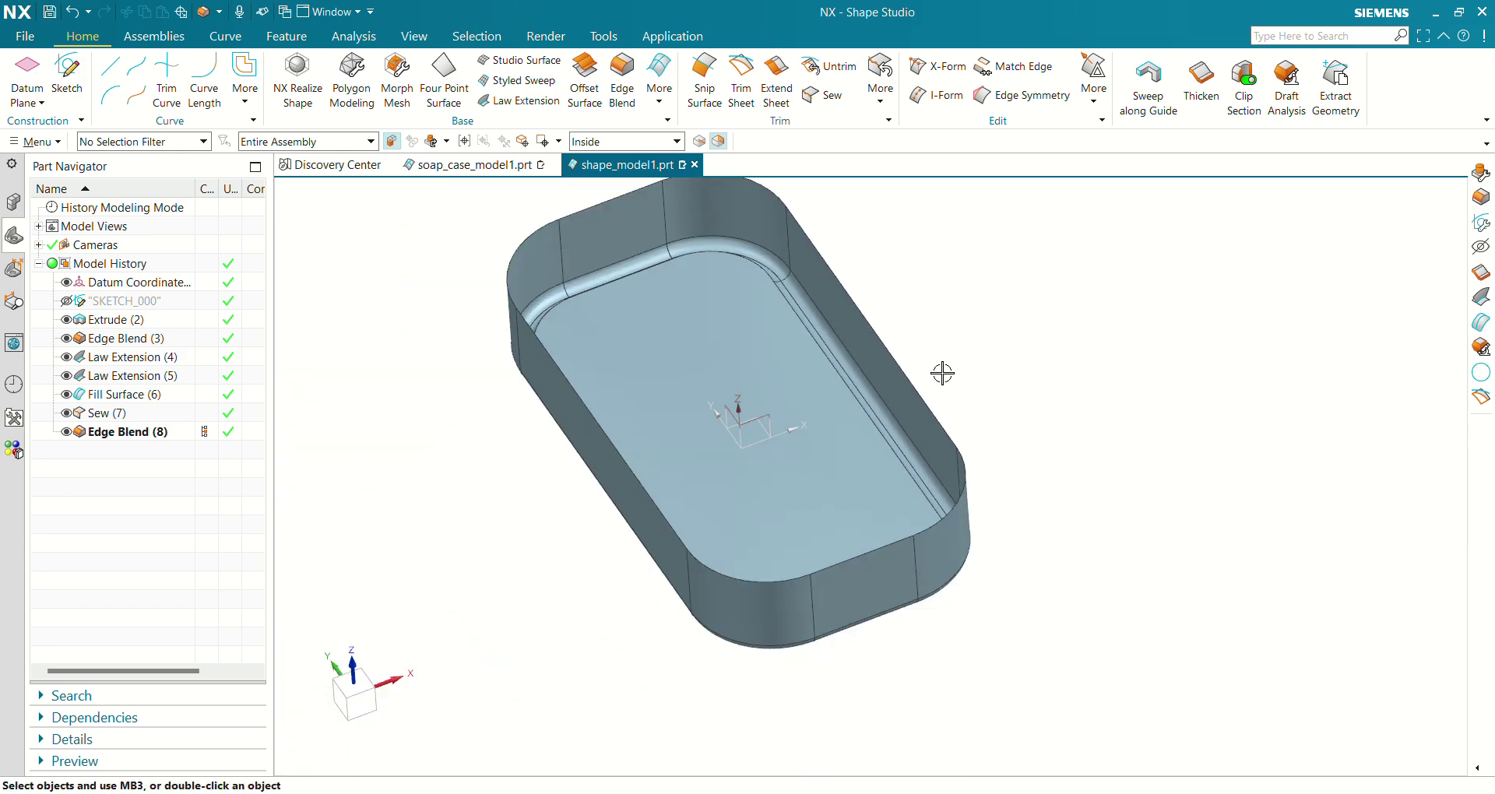
{"action": "left_click", "coordinate": [475, 165]}
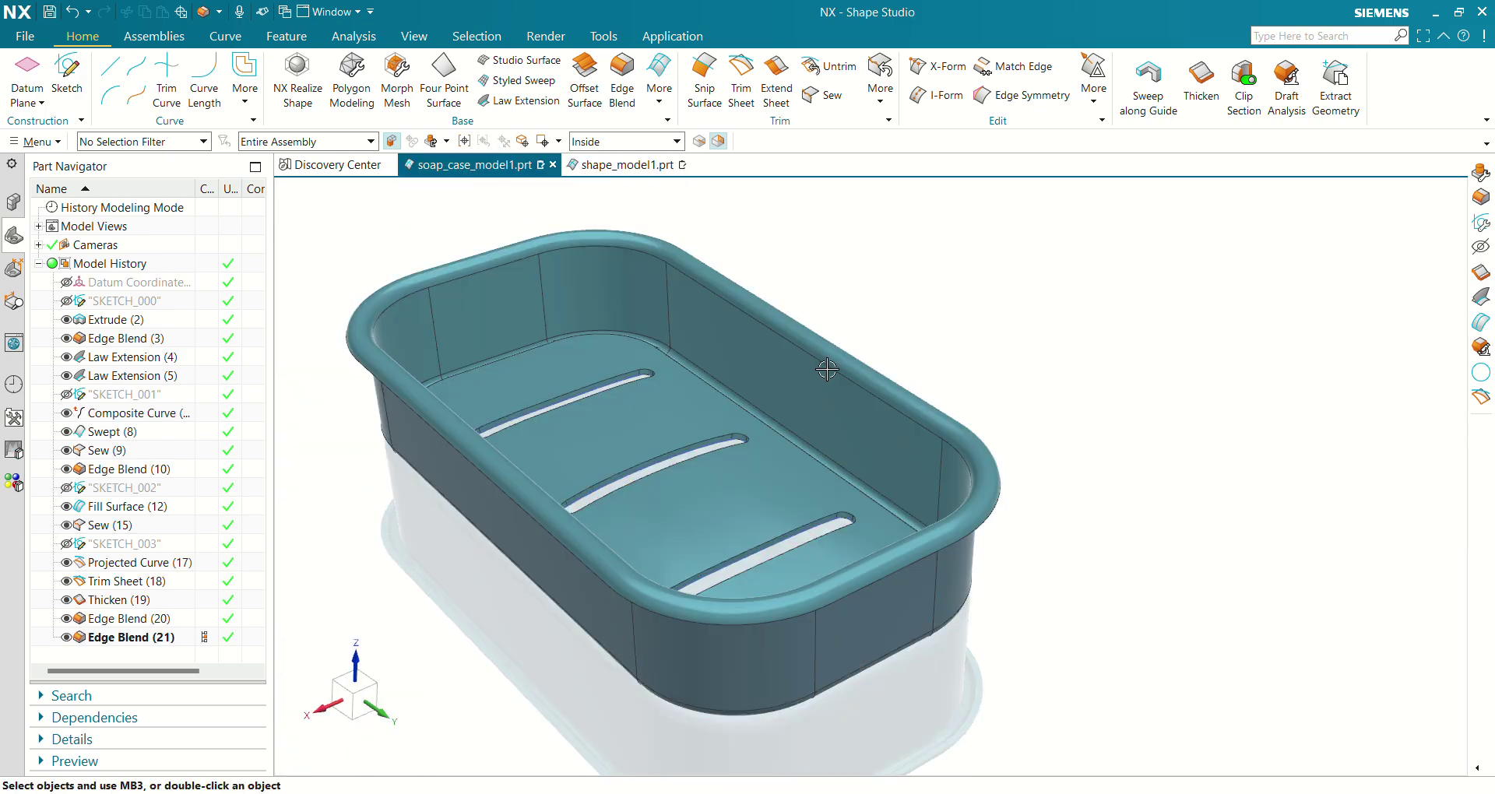
{"action": "mouse_move", "coordinate": [796, 594]}
{"action": "middle_mouse_down"}
{"action": "mouse_move", "coordinate": [701, 567]}
{"action": "mouse_move", "coordinate": [780, 576]}
{"action": "mouse_move", "coordinate": [781, 596]}
{"action": "middle_mouse_up"}
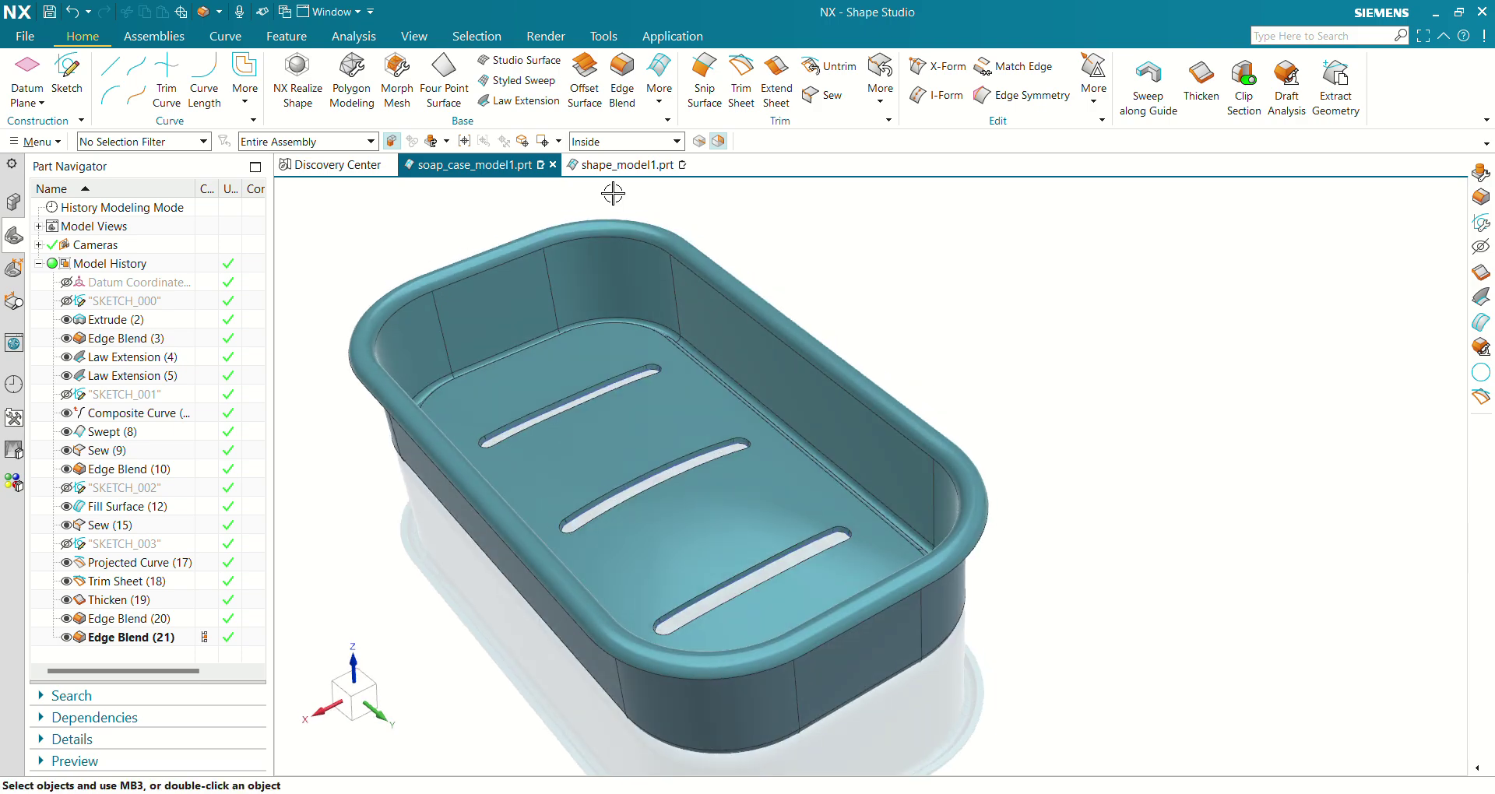
{"action": "left_click", "coordinate": [619, 165]}
{"action": "middle_click_drag", "start_coordinate": [714, 402], "coordinate": [787, 377]}
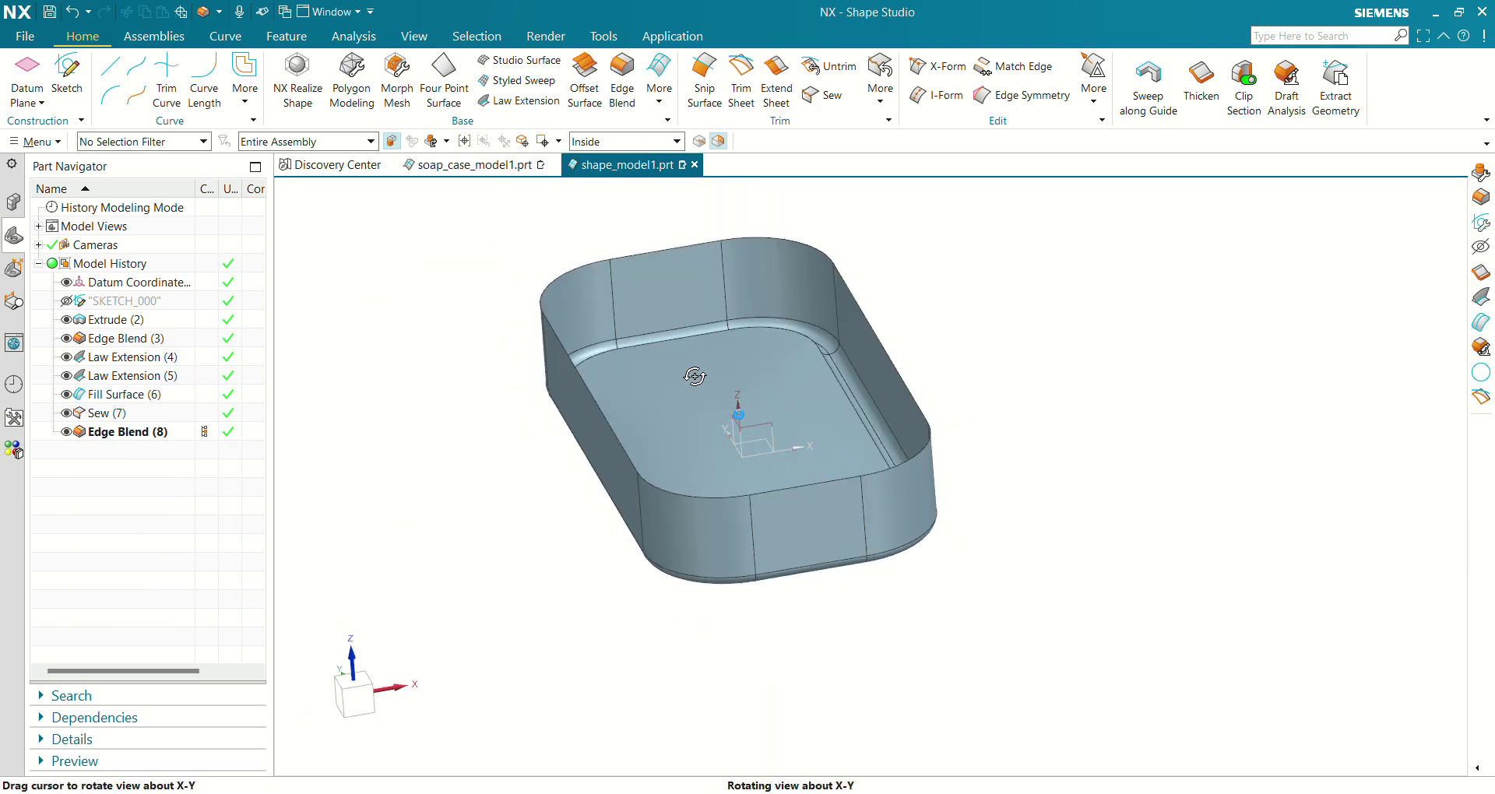
- Create a sketch on the XZ plane with an intersection point on the wall's long upper edge, and face the sketch plane
{"action": "left_click", "coordinate": [66, 78]}
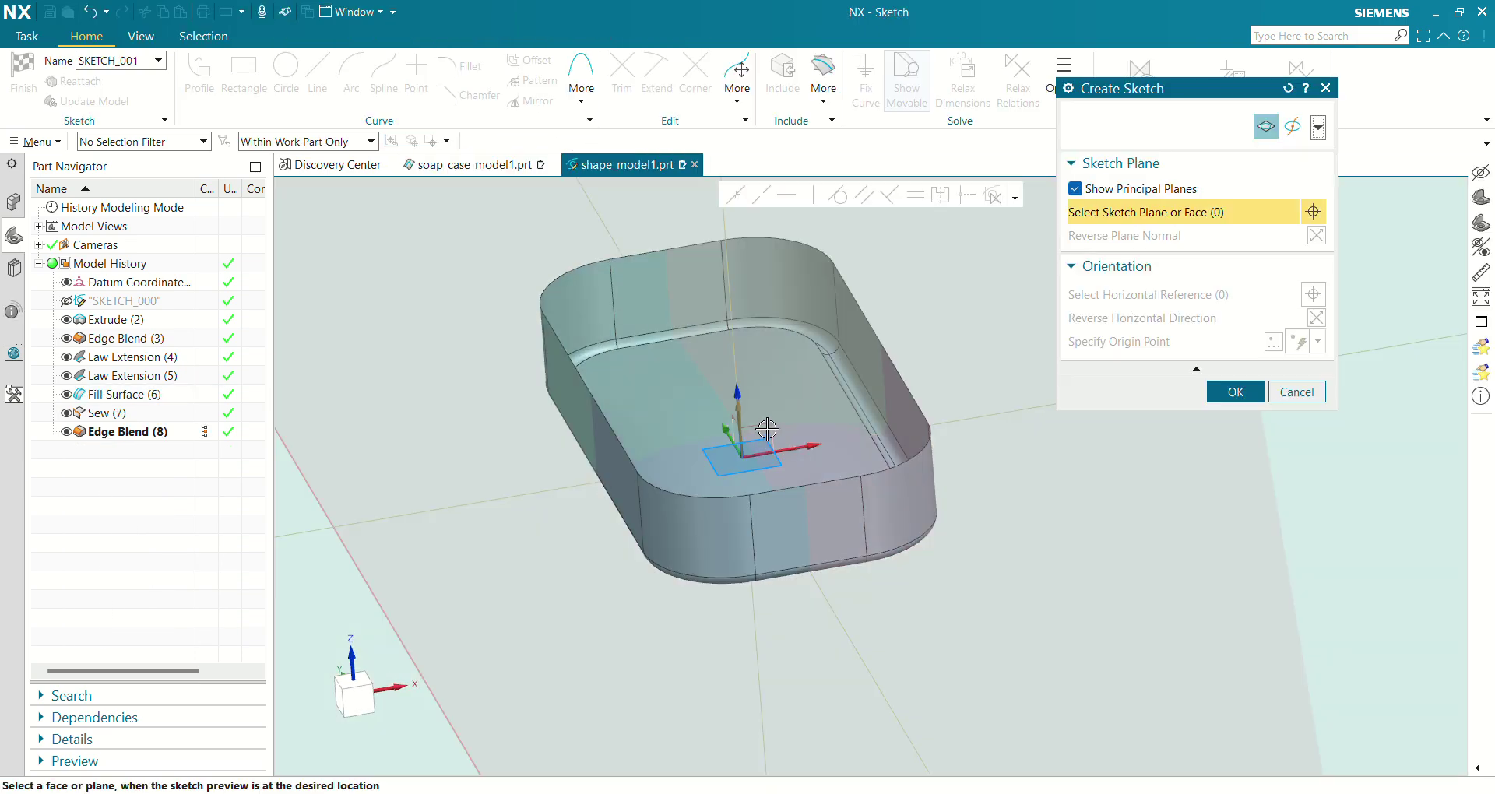
{"action": "left_click", "coordinate": [1230, 395]}
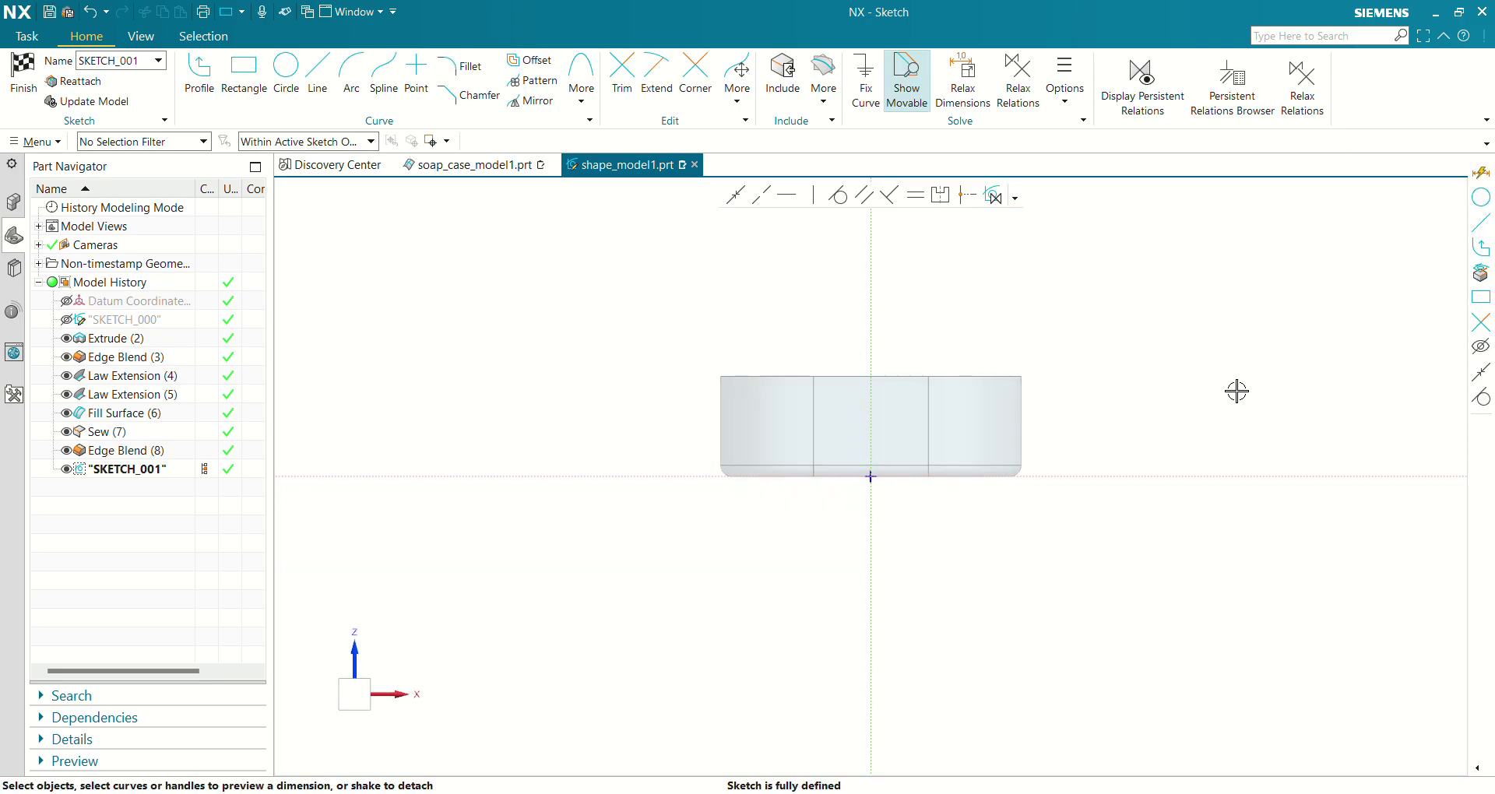
{"action": "left_click", "coordinate": [824, 100]}
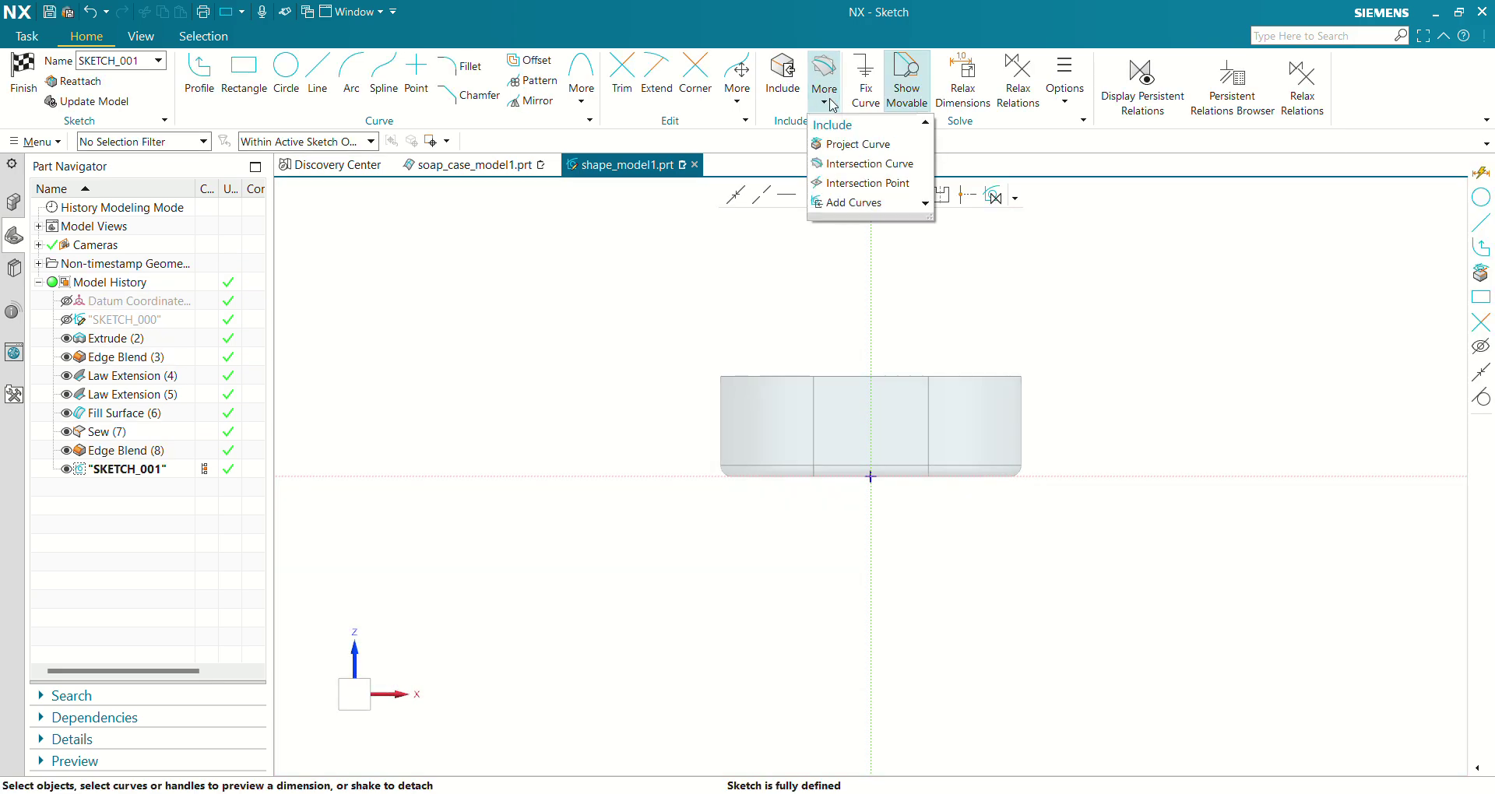
{"action": "left_click", "coordinate": [856, 183]}
{"action": "middle_click_drag", "start_coordinate": [1077, 300], "coordinate": [1017, 391]}
{"action": "left_click", "coordinate": [1018, 377]}
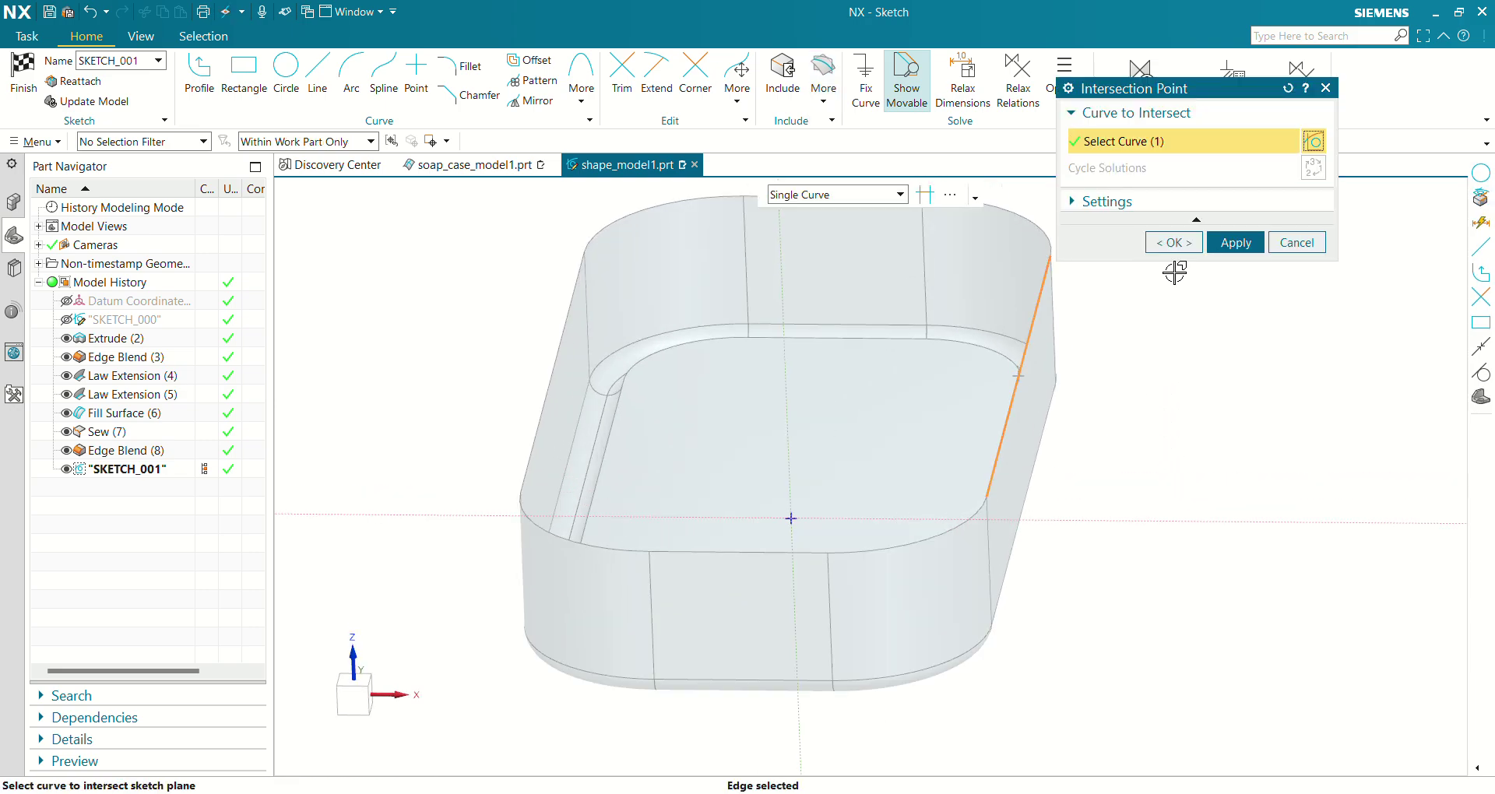
{"action": "left_click", "coordinate": [1191, 245]}
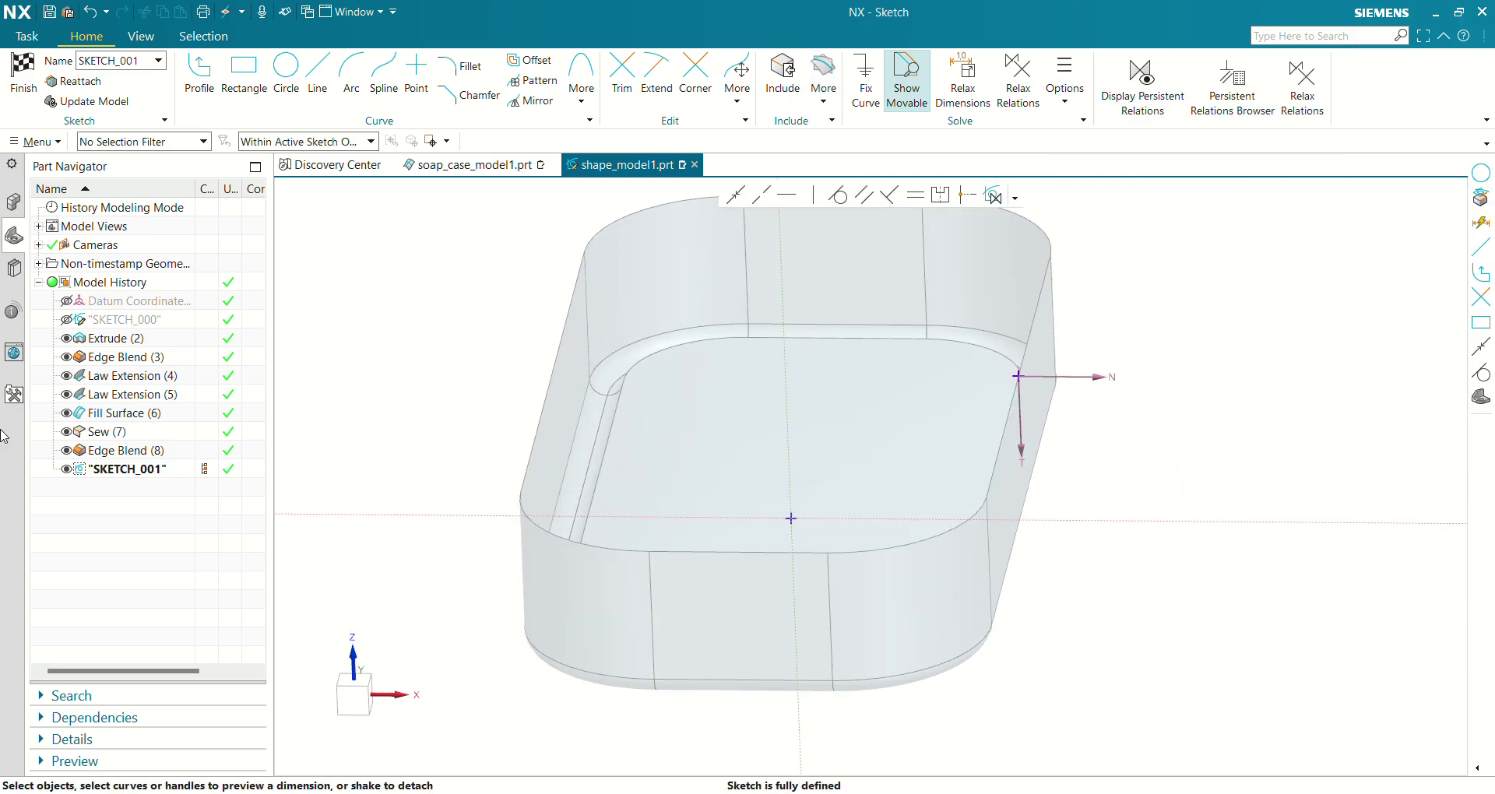
{"action": "key", "text": "F8"}
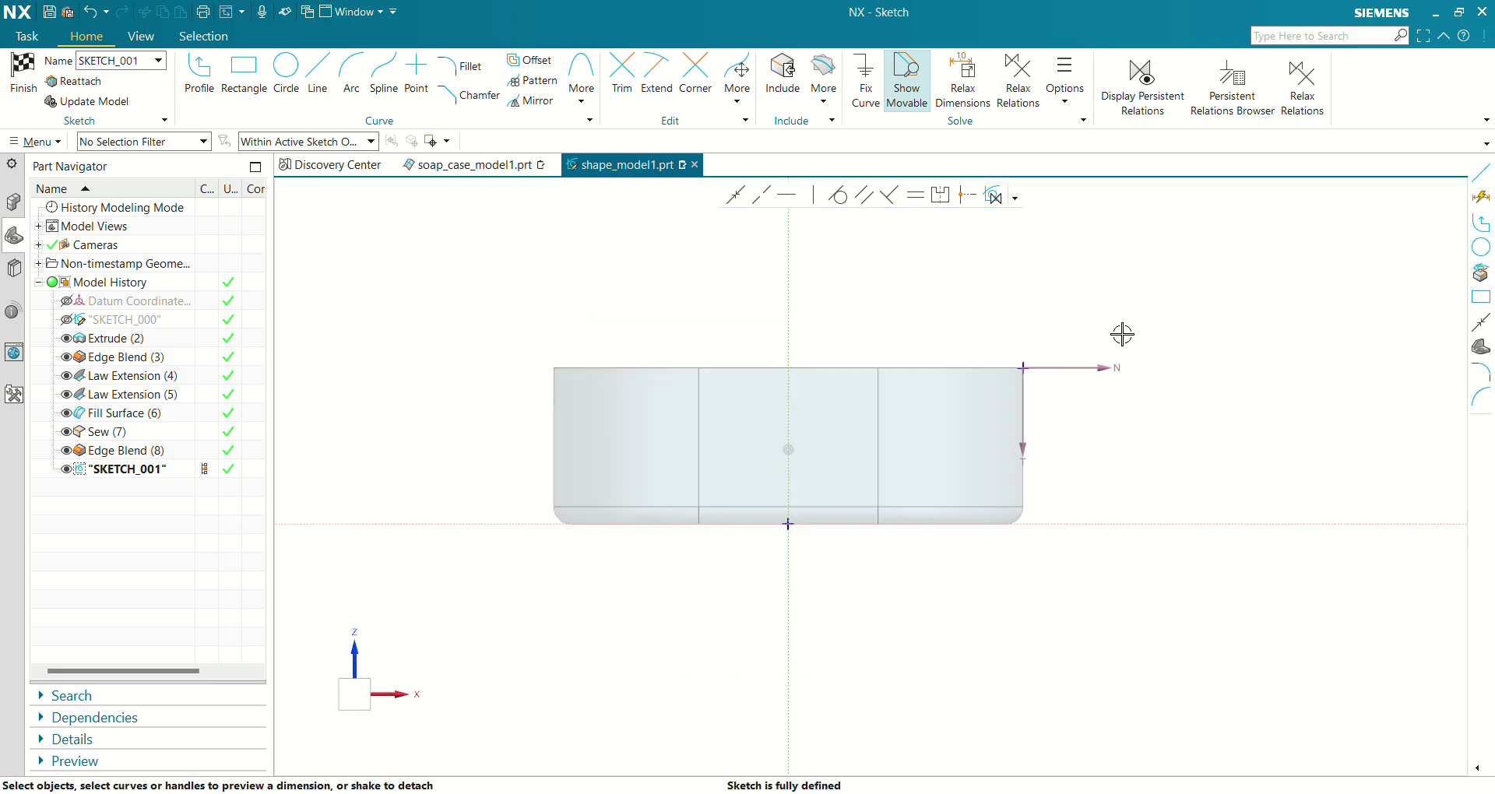
{"action": "scroll", "coordinate": [1020, 374], "scroll_direction": "up", "scroll_amount": 5}
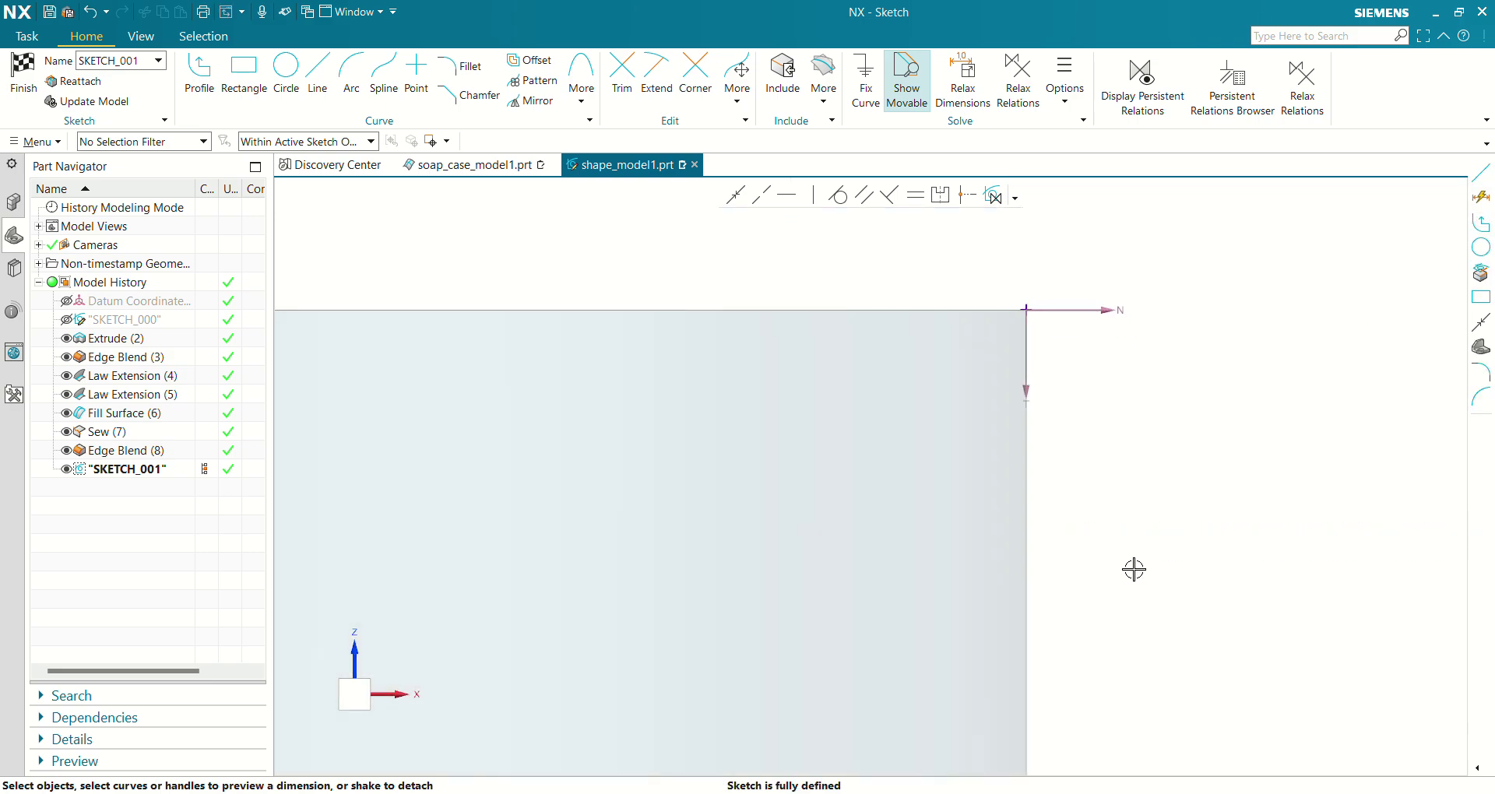
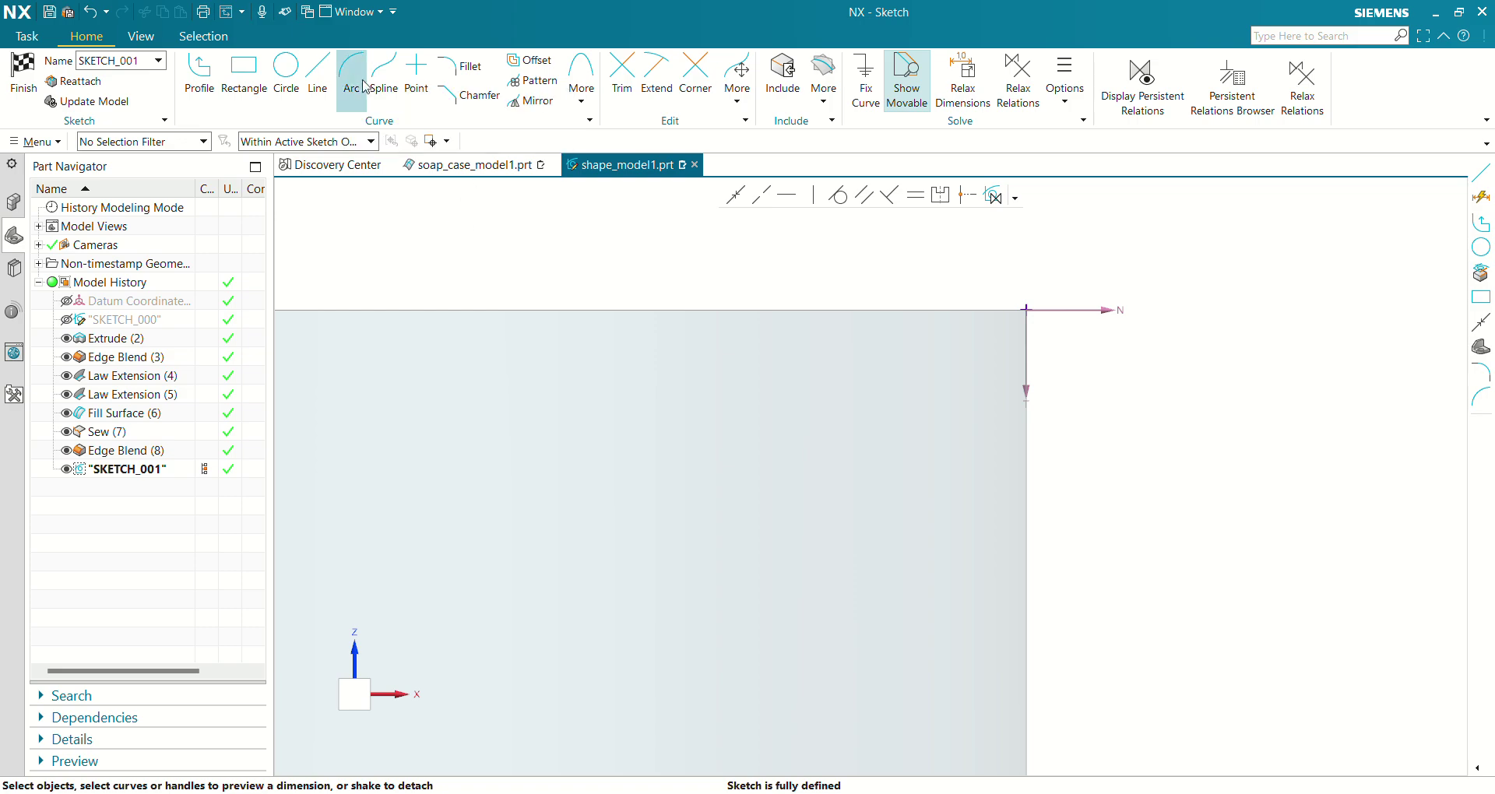
{"action": "left_click", "coordinate": [343, 86]}
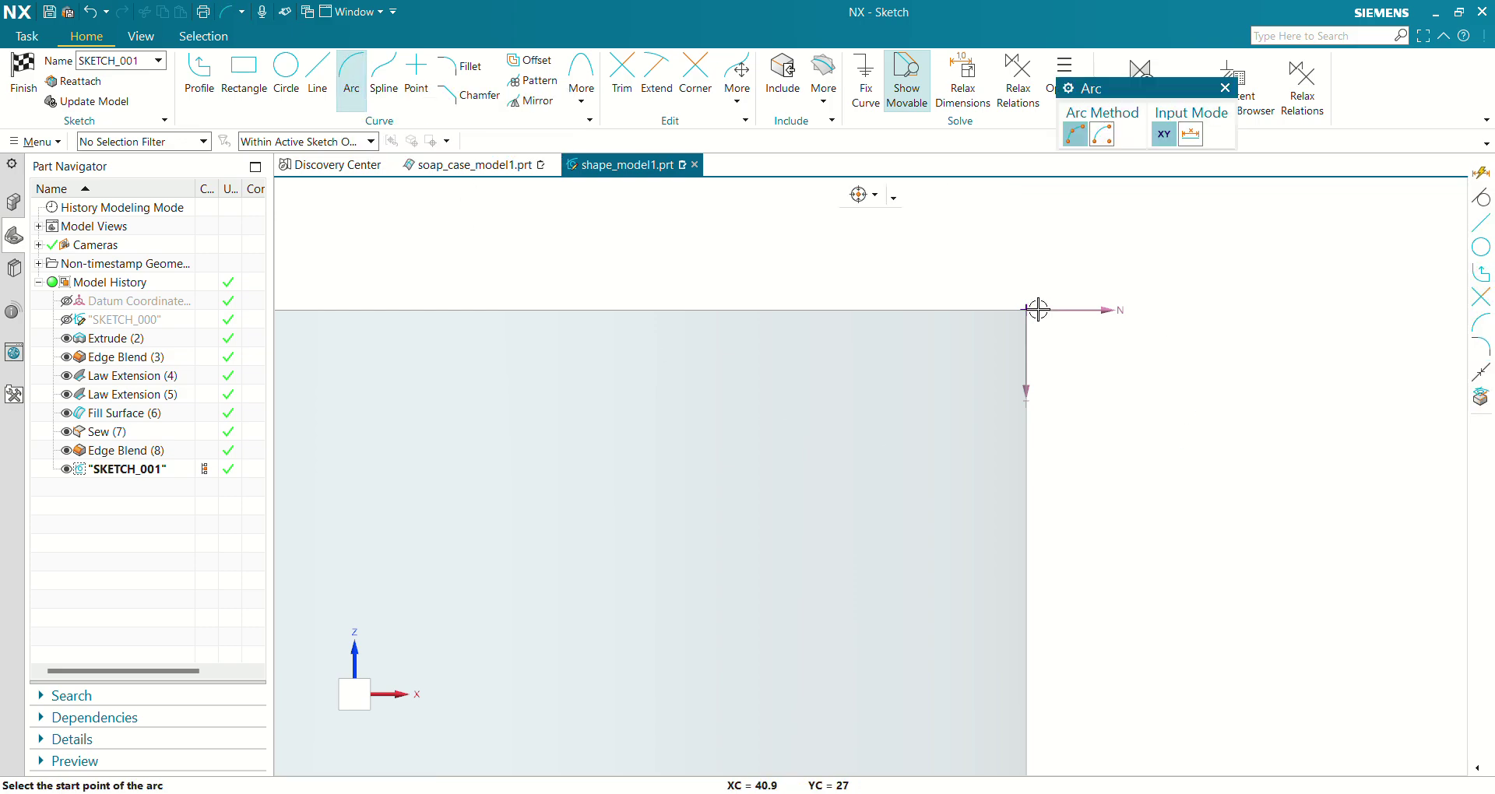
{"action": "left_click", "coordinate": [1025, 310]}
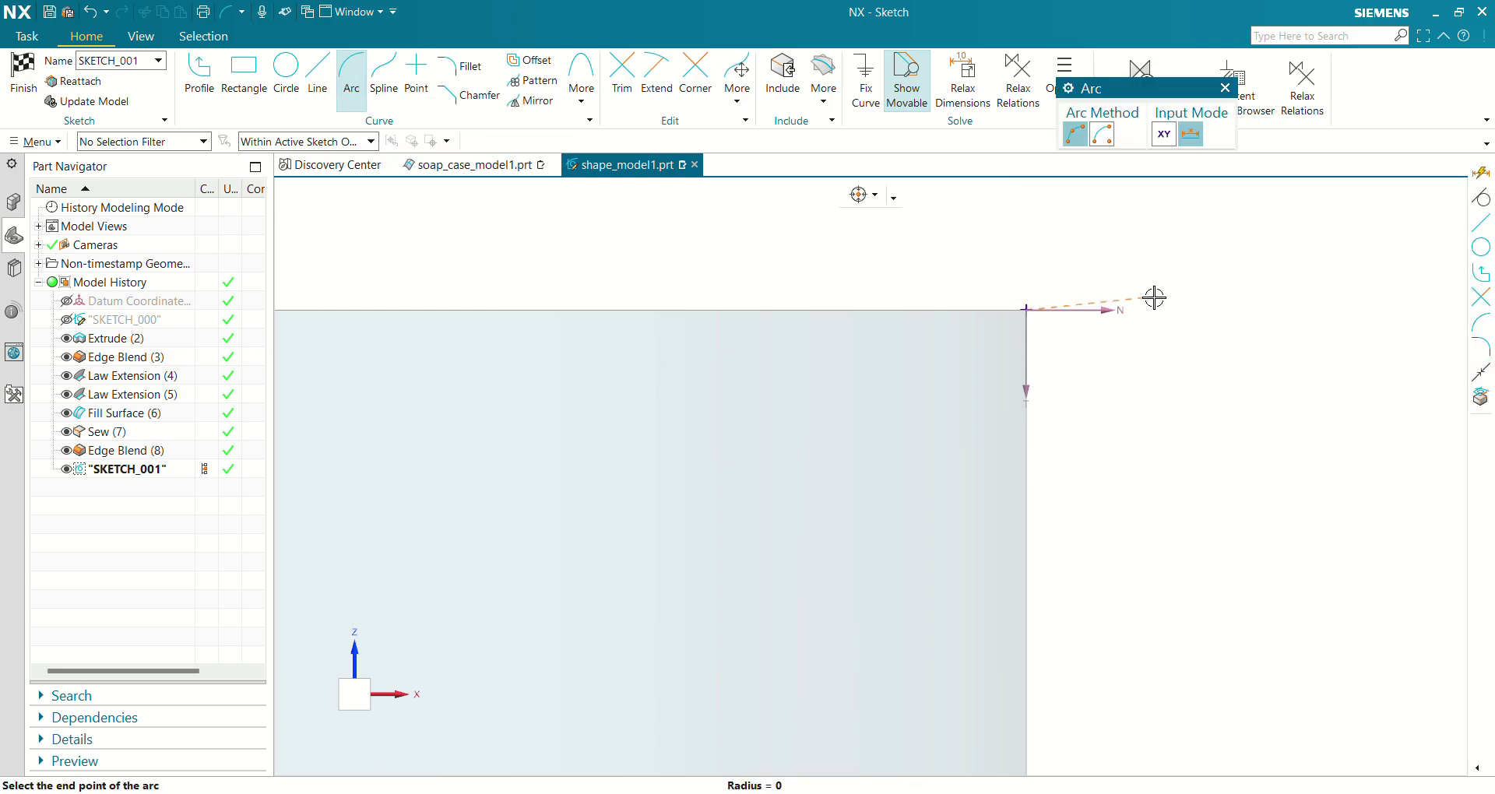
{"action": "left_click", "coordinate": [1115, 348]}
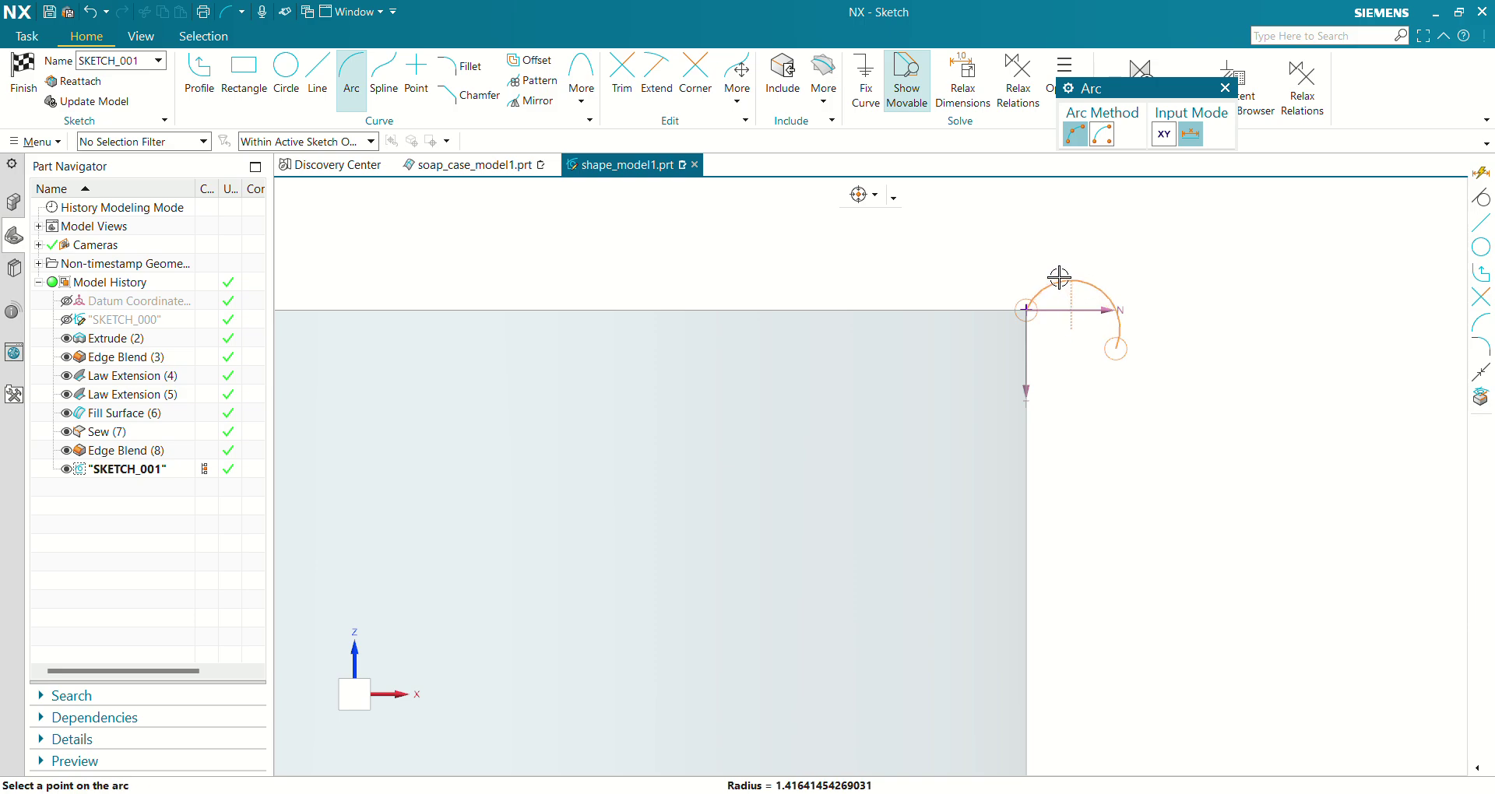
{"action": "left_click", "coordinate": [1054, 278]}
{"action": "key", "text": "Escape"}
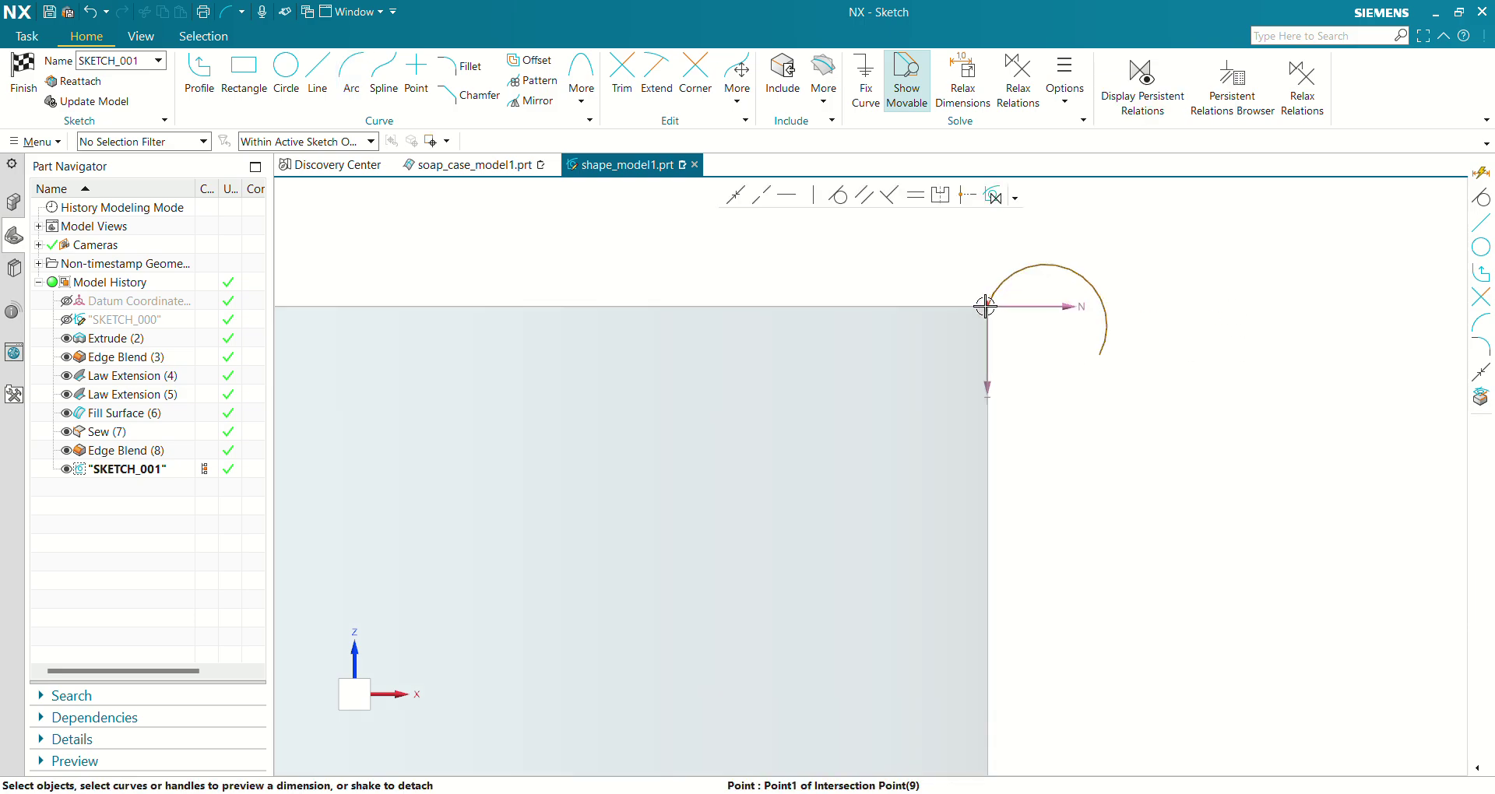
{"action": "left_click", "coordinate": [1002, 308]}
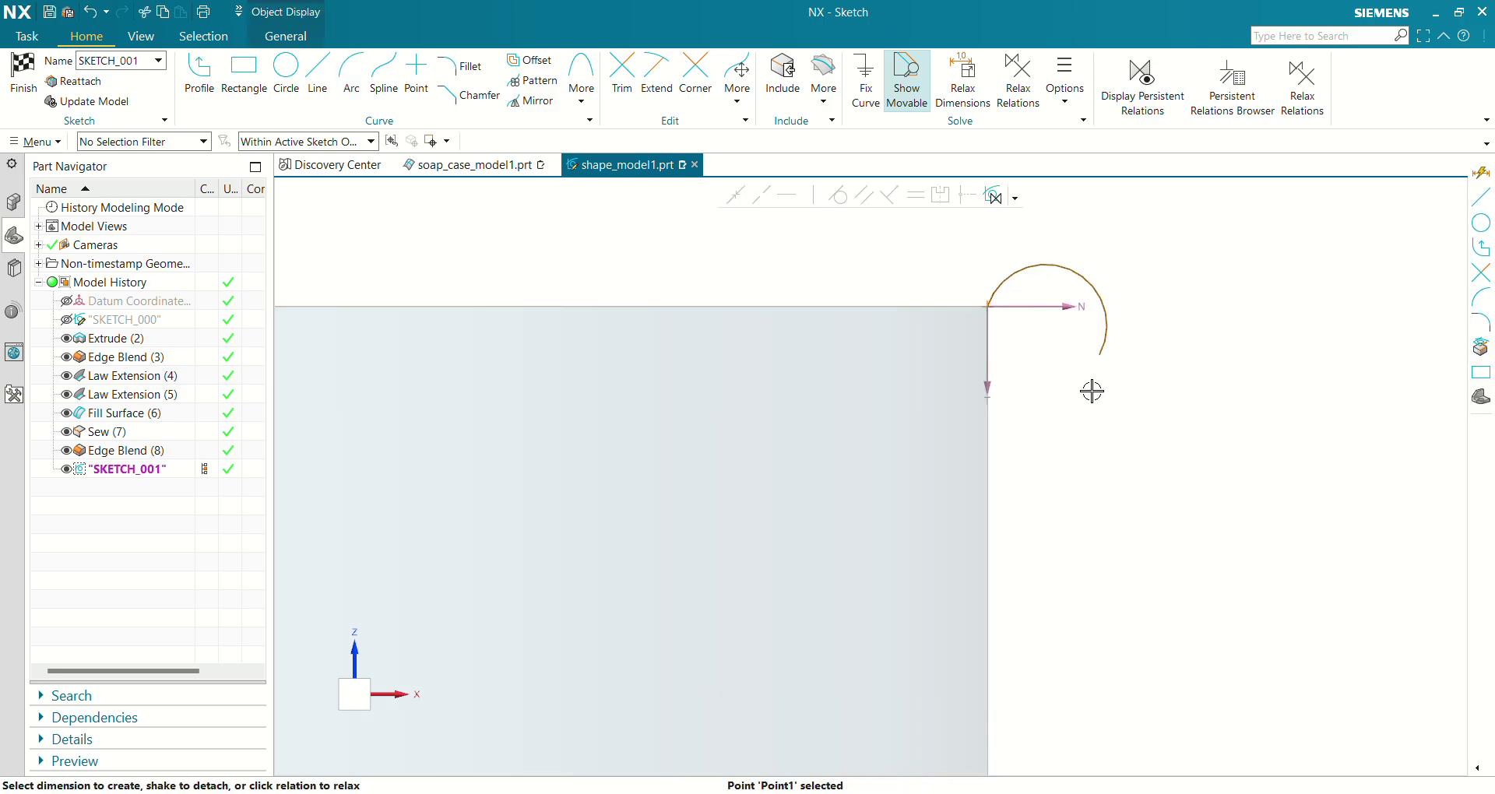
{"action": "left_click", "coordinate": [1106, 355]}
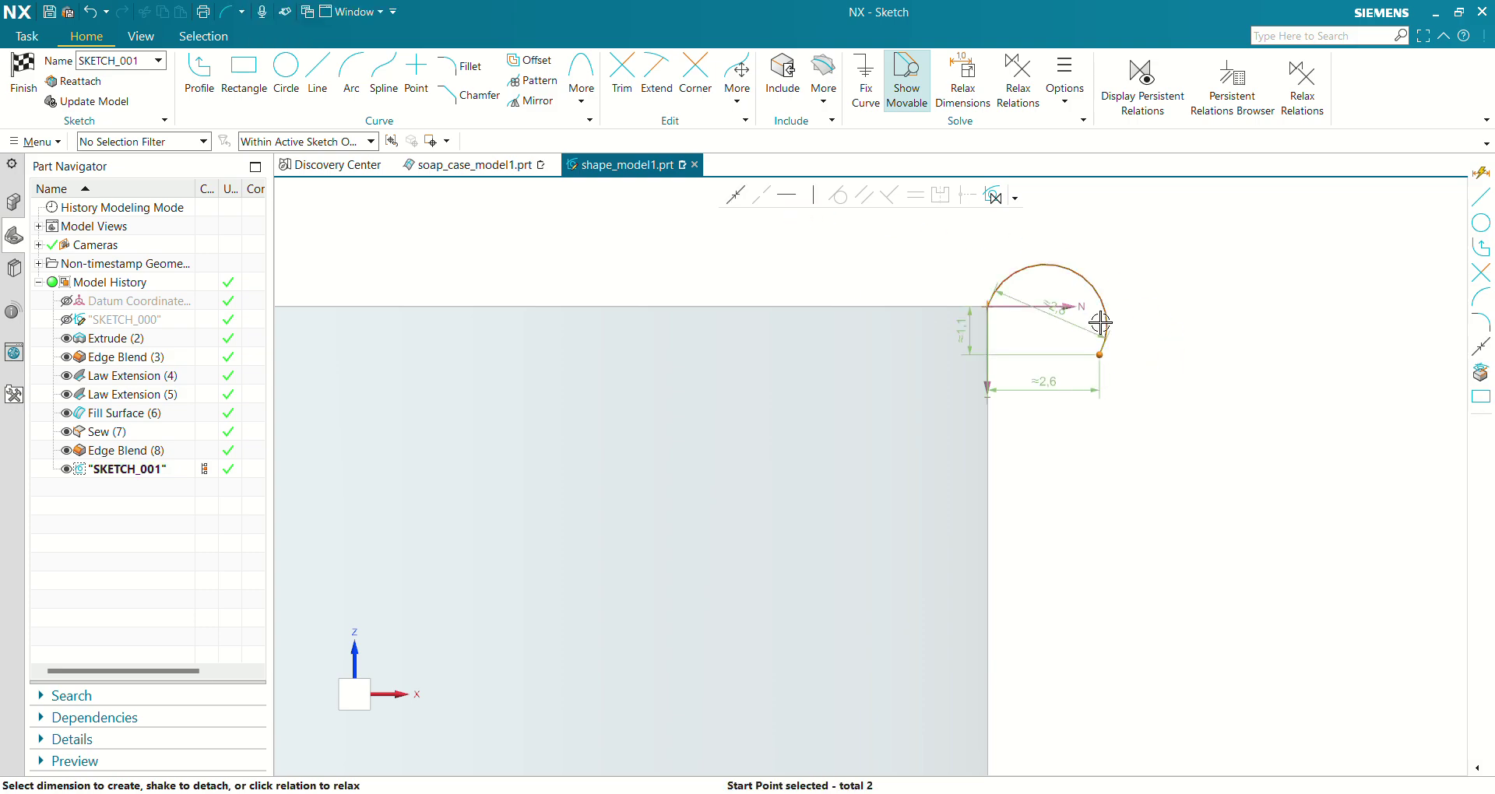
{"action": "left_click", "coordinate": [785, 203]}
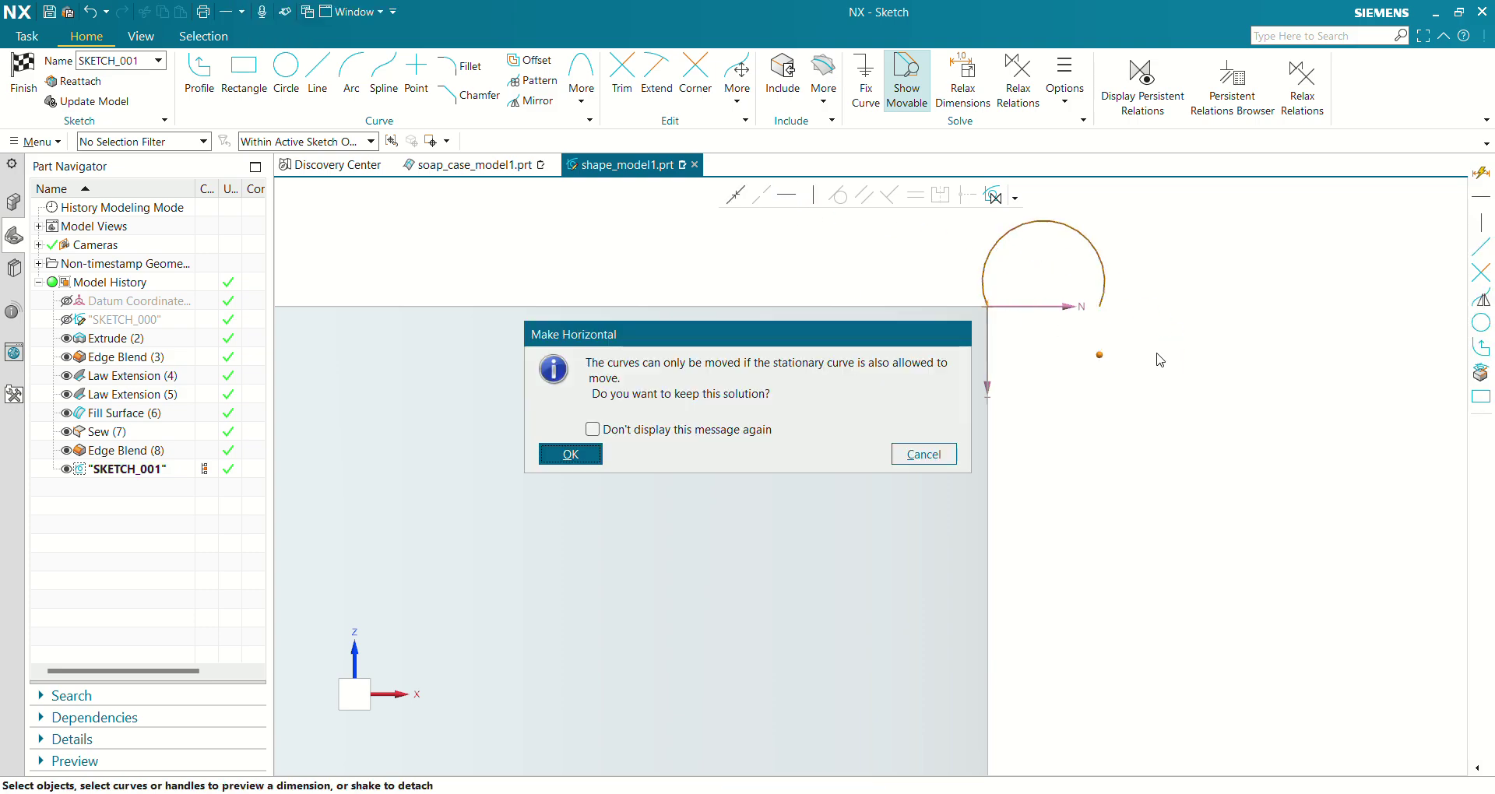
{"action": "left_click", "coordinate": [922, 454]}
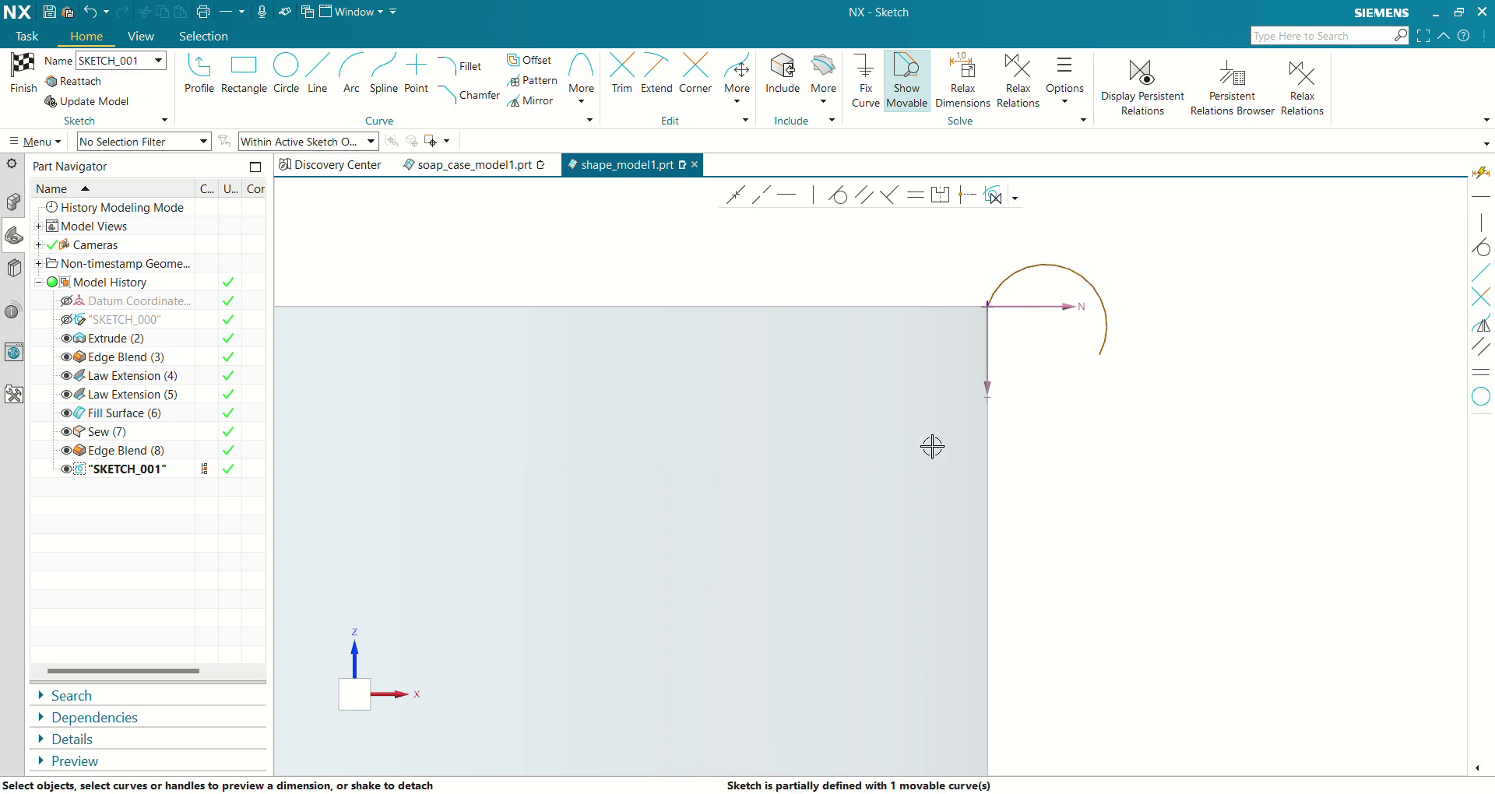
{"action": "left_click", "coordinate": [1102, 317]}
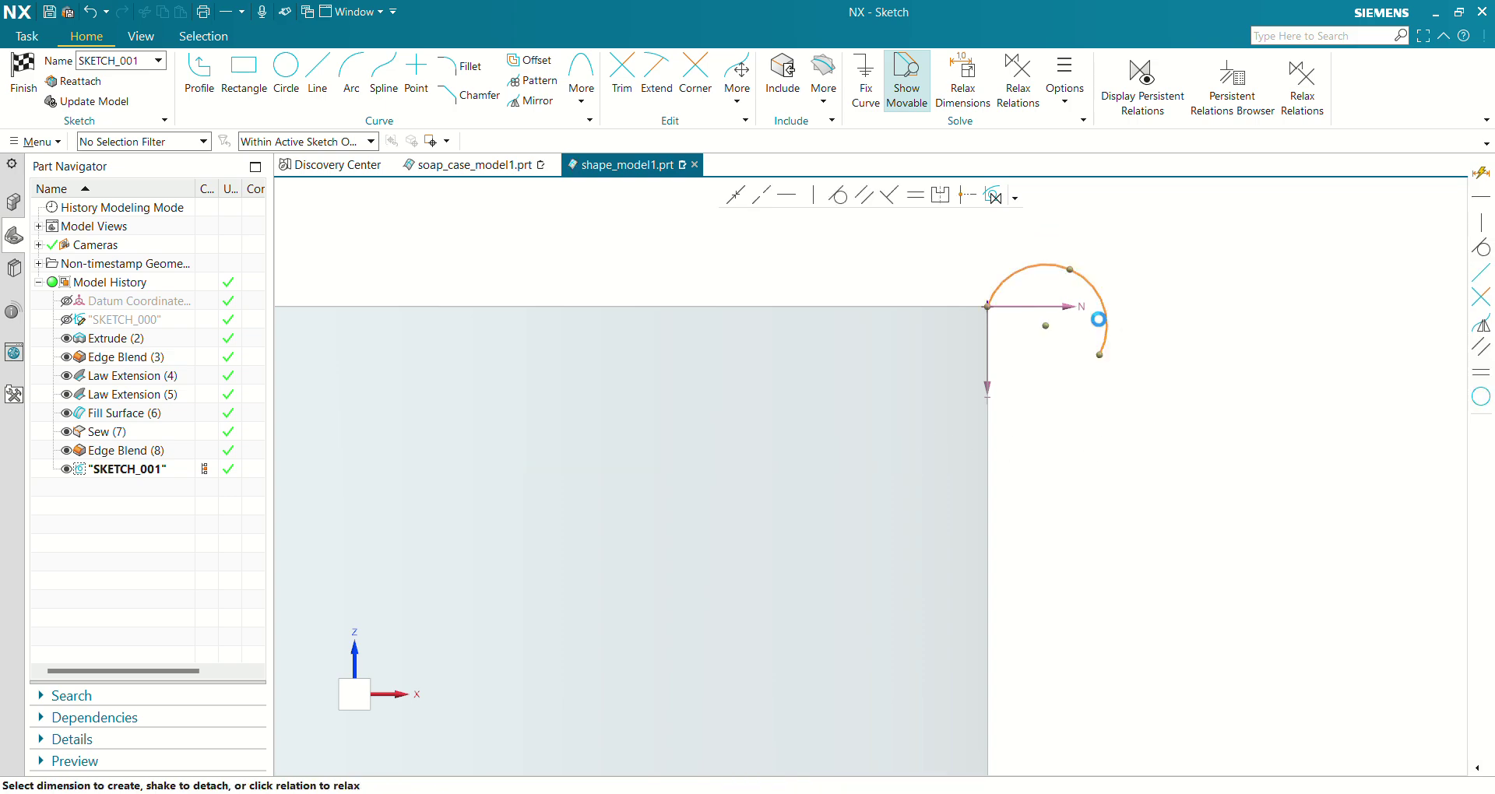
{"action": "left_click", "coordinate": [1202, 294]}
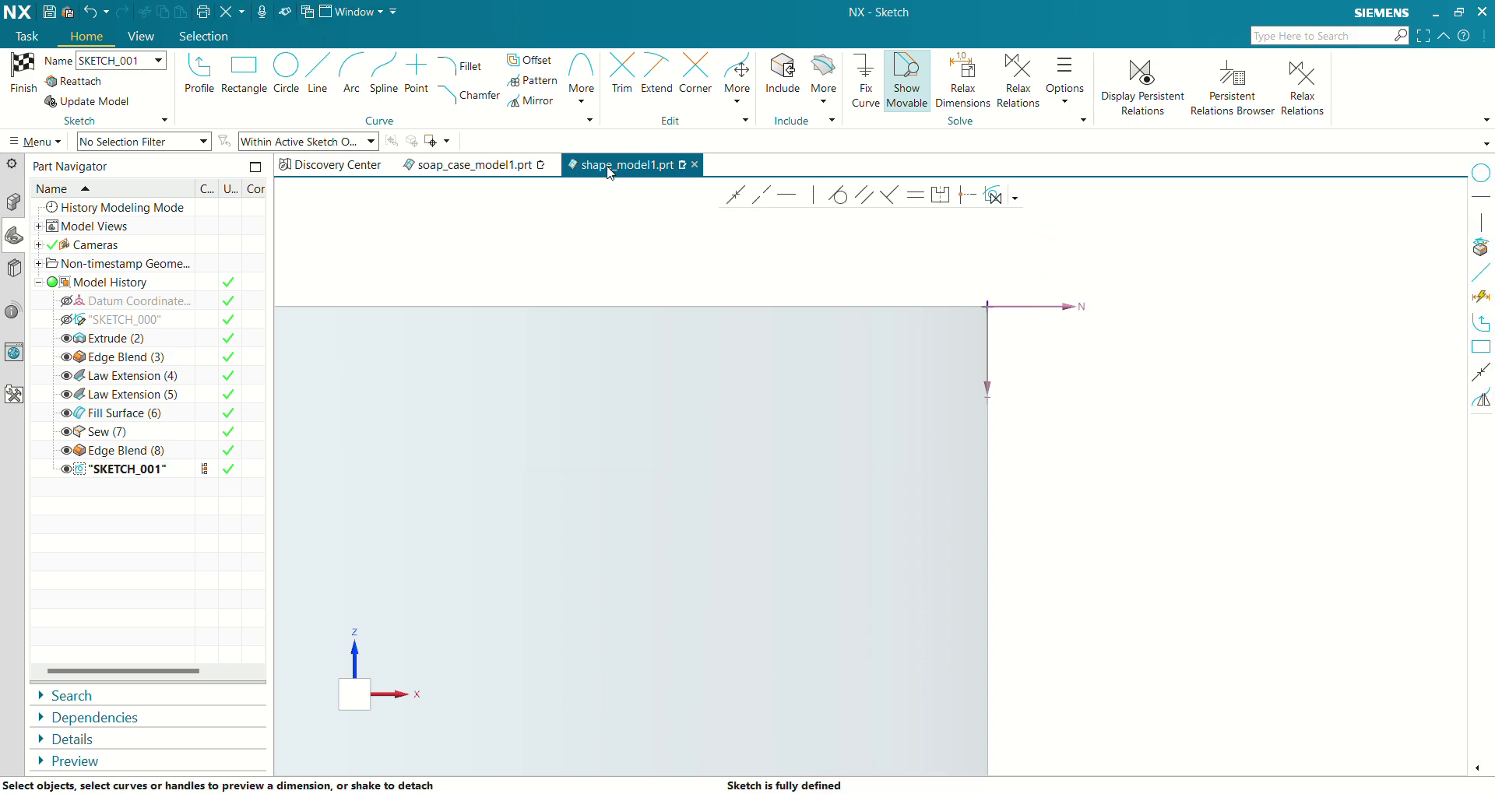
- Draw a circle of about 1.1 mm radius outside the wall's upper corner and align its center horizontally with the intersection point
{"action": "left_click", "coordinate": [286, 73]}
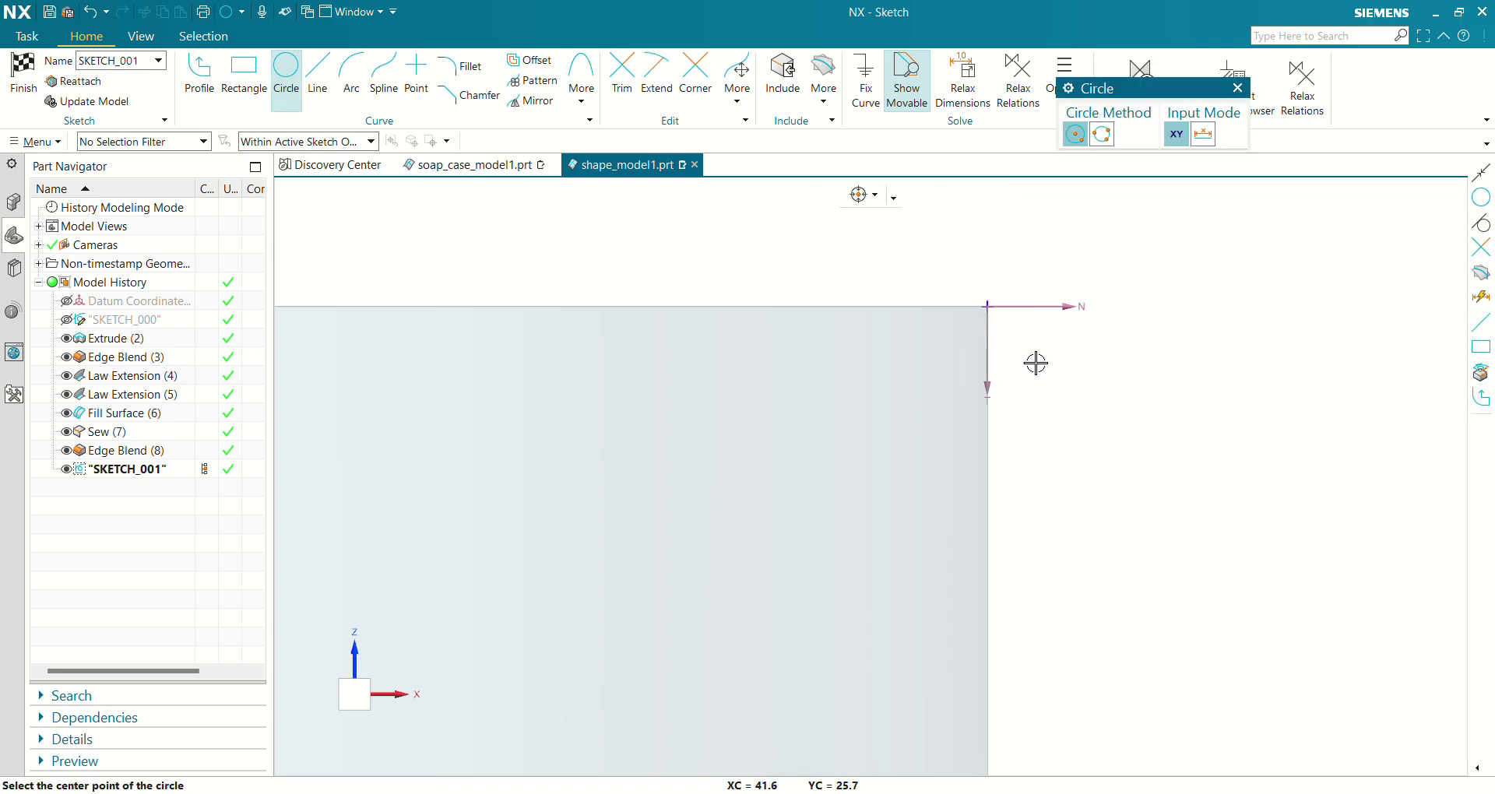
{"action": "left_click", "coordinate": [1073, 307]}
{"action": "left_click", "coordinate": [1121, 302]}
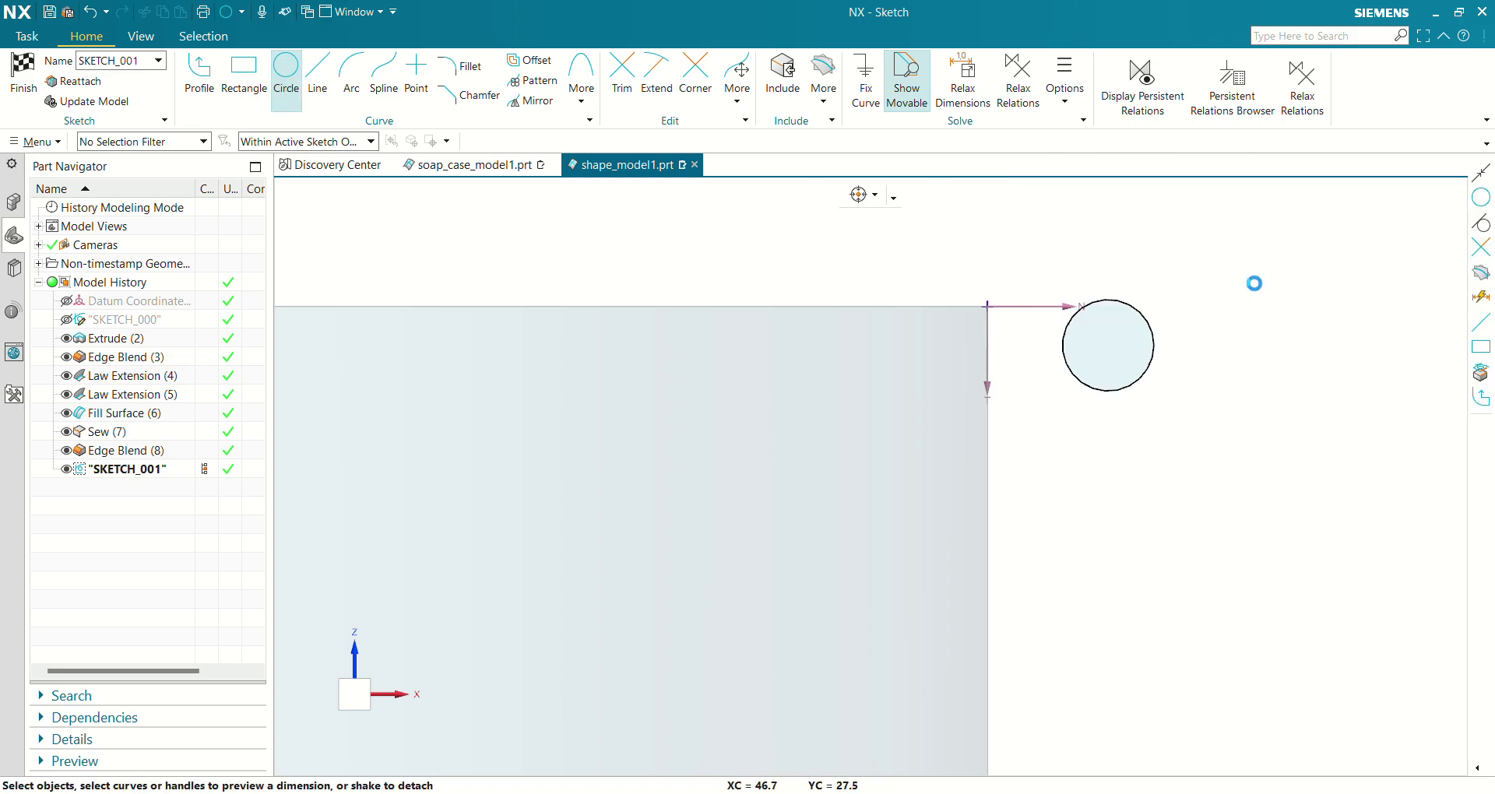
{"action": "left_click", "coordinate": [987, 307]}
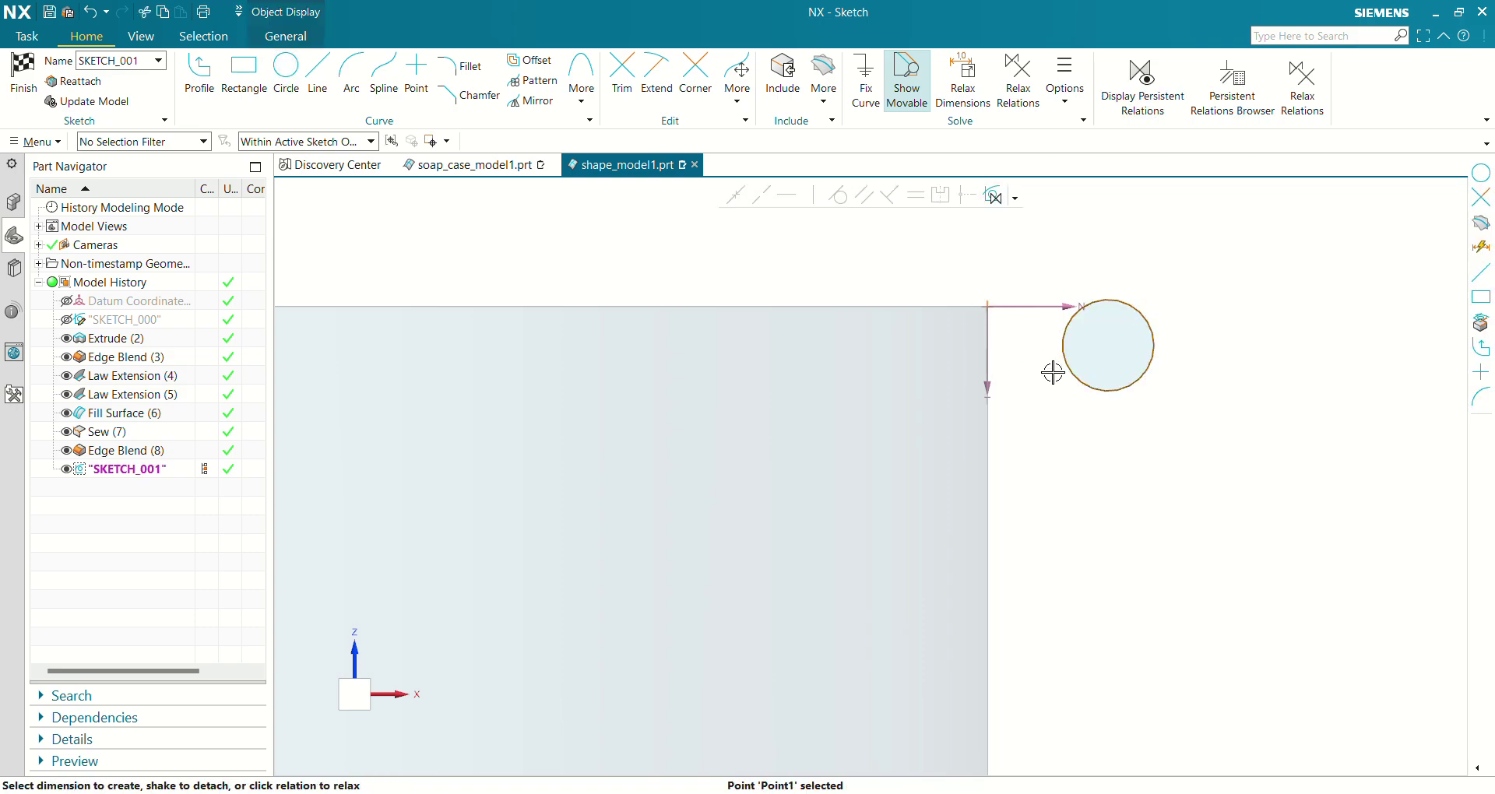
{"action": "left_click", "coordinate": [1107, 345]}
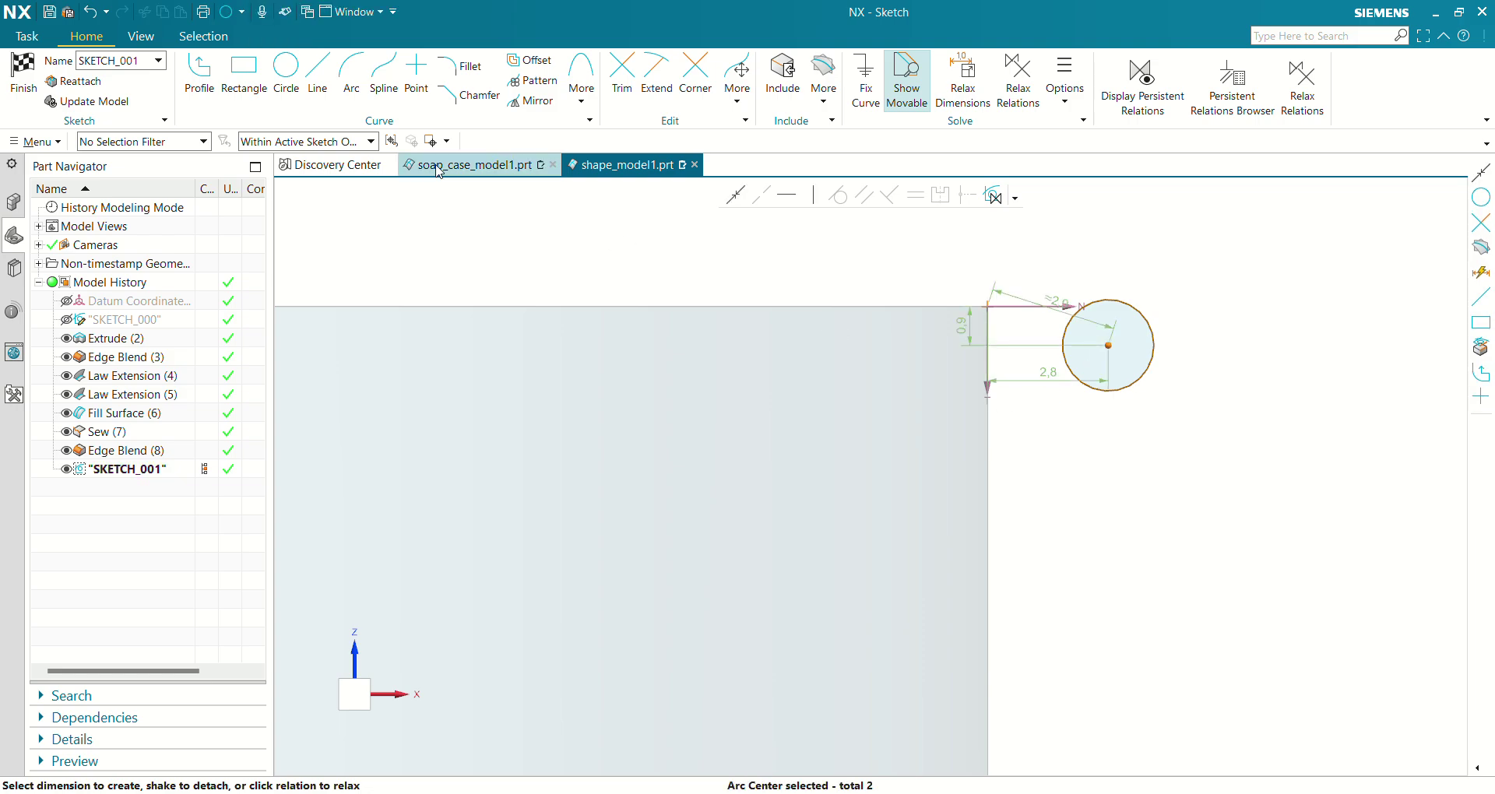
{"action": "left_click", "coordinate": [786, 194]}
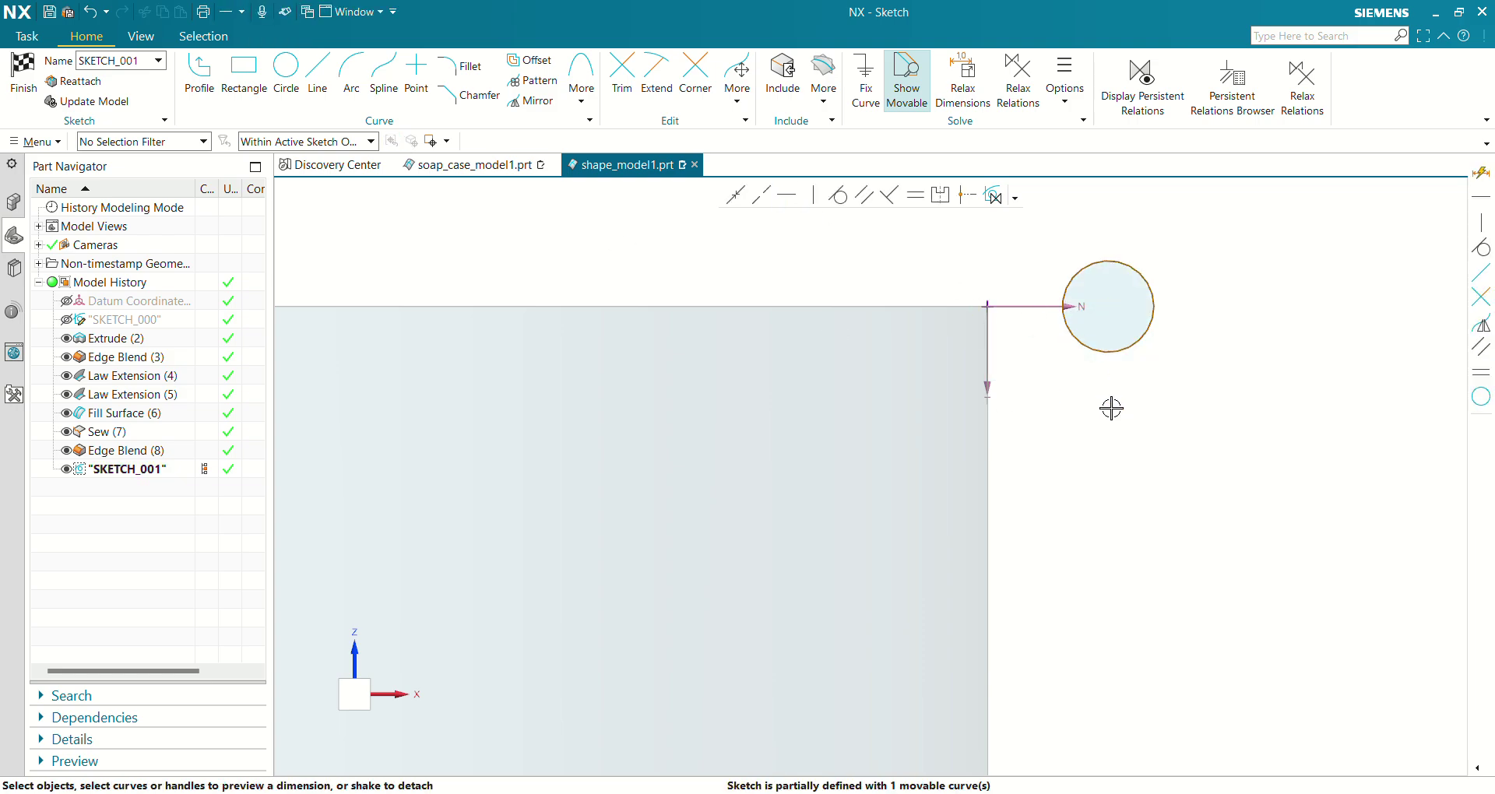
- Make the circle coincident with the intersection point at the wall's upper corner
{"action": "left_click", "coordinate": [987, 308]}
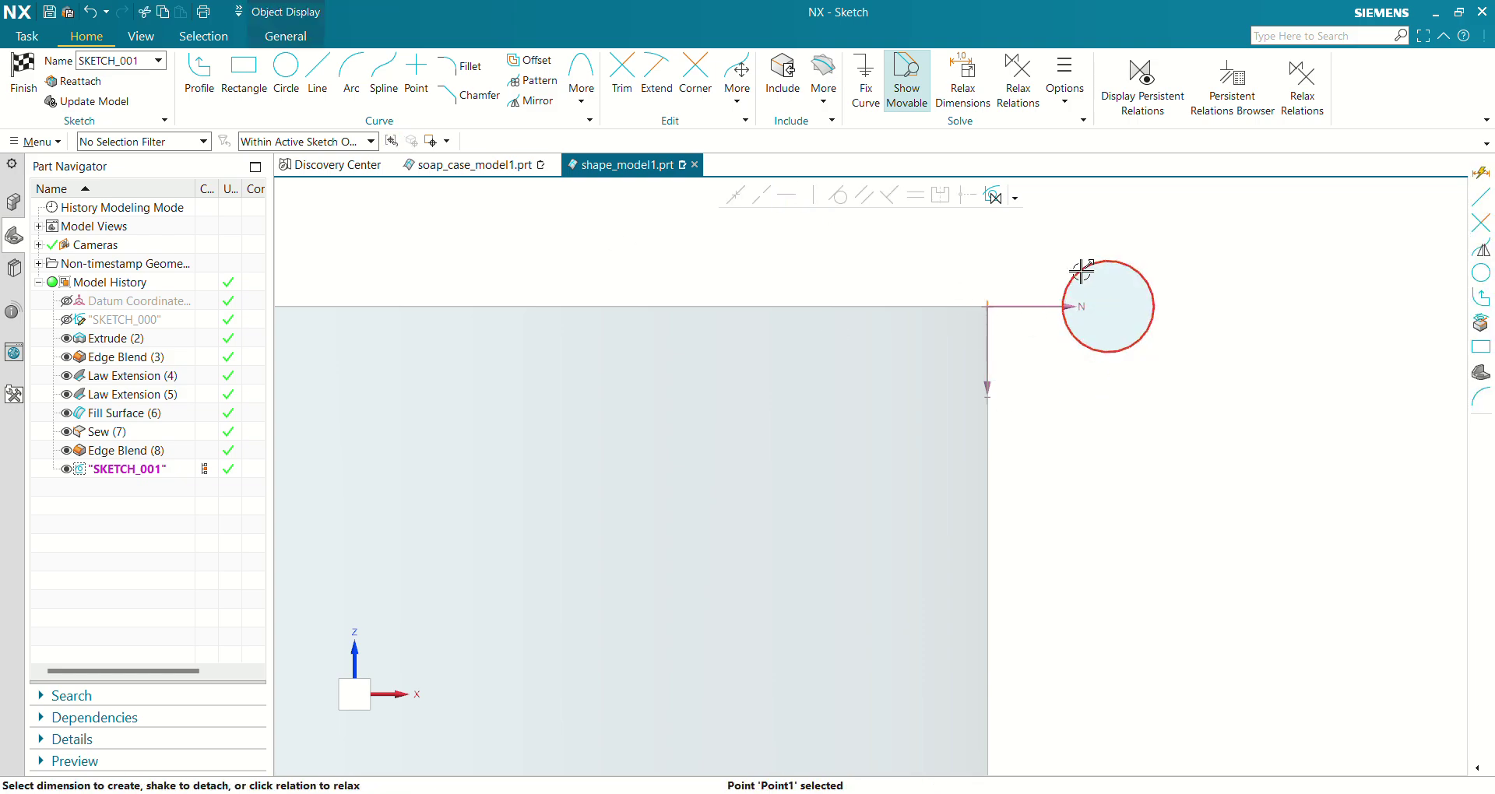
{"action": "left_click", "coordinate": [1079, 271]}
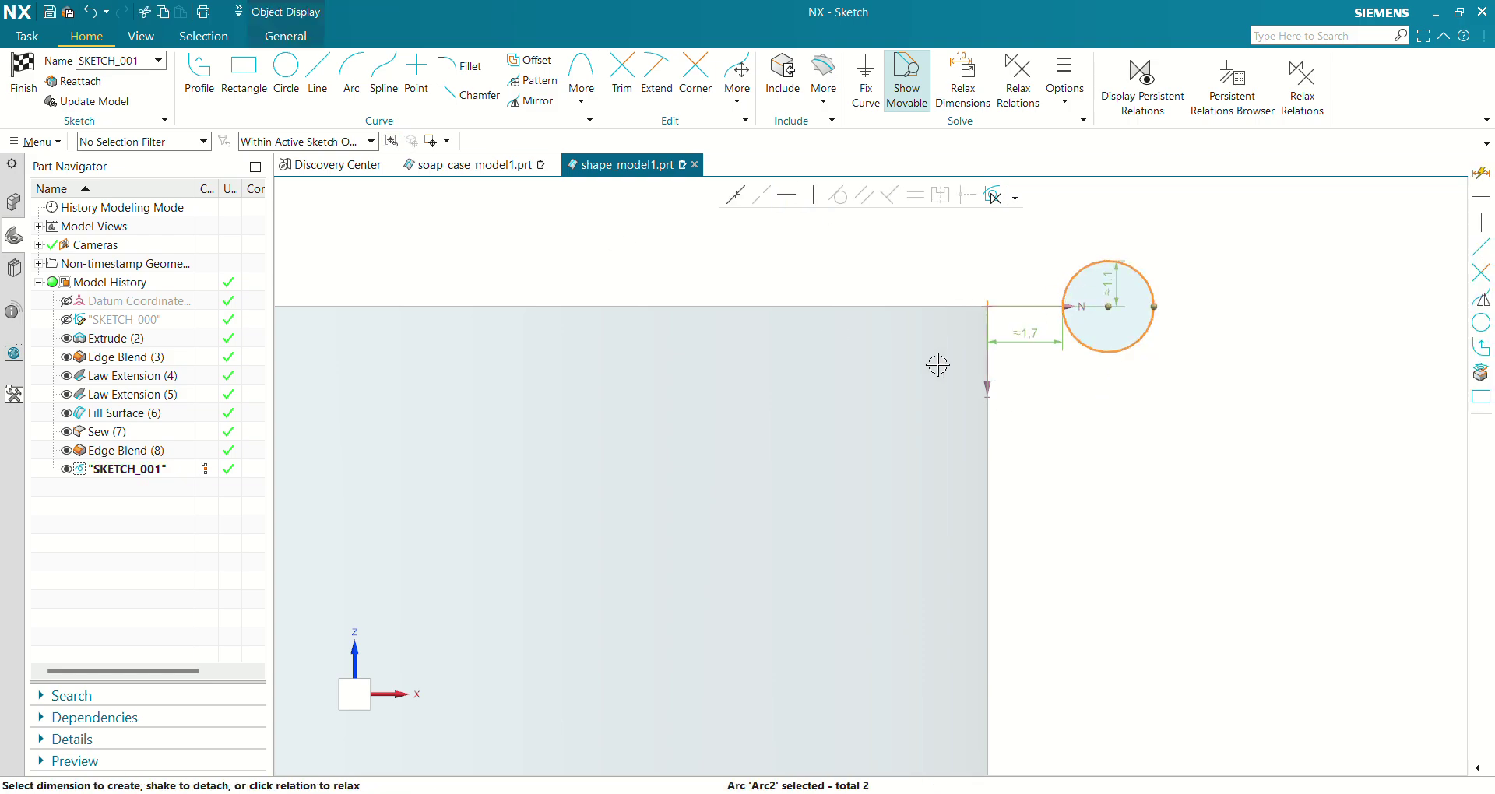
{"action": "left_click", "coordinate": [736, 196]}
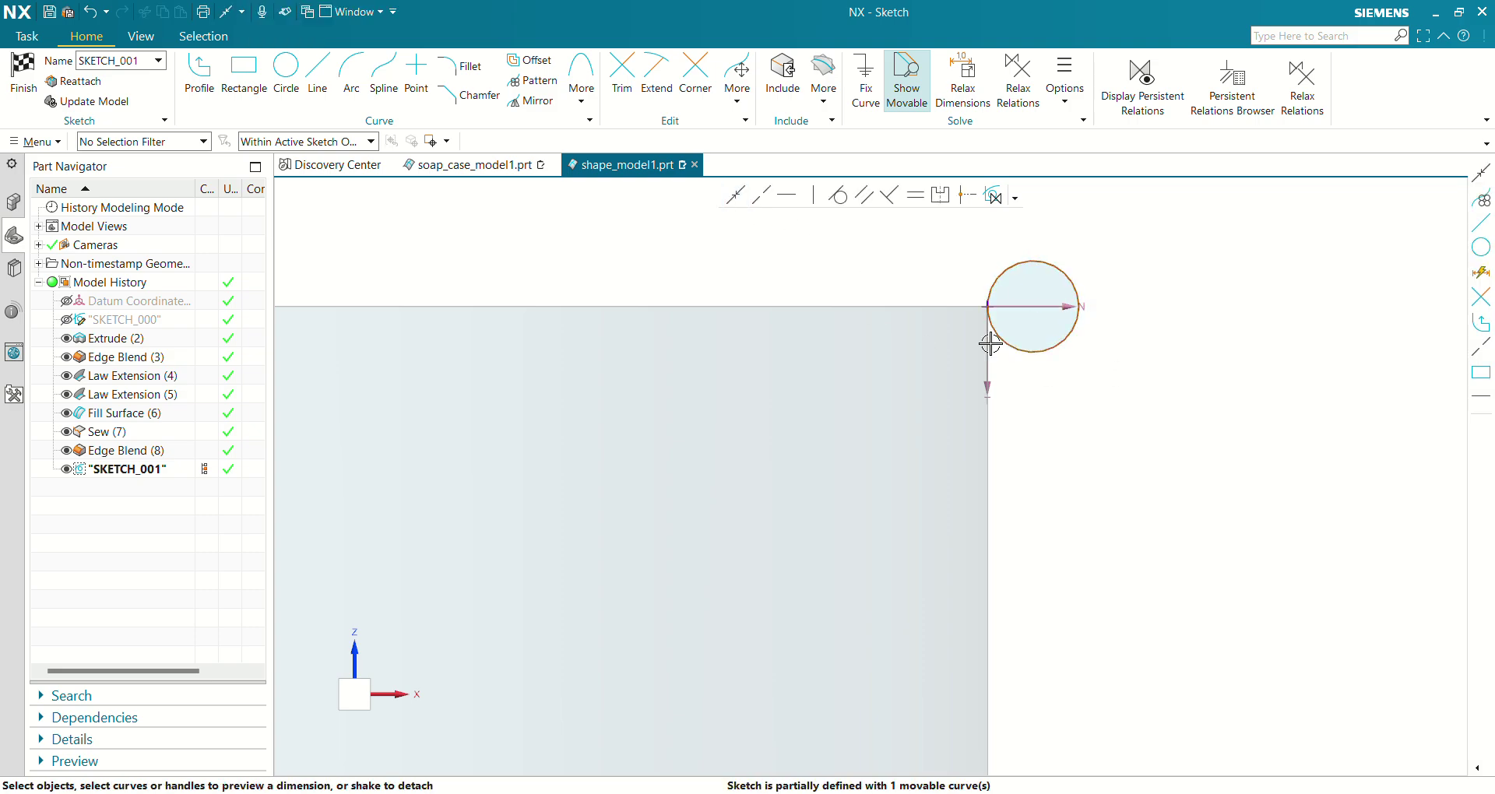
- Draw a horizontal line about 7.8 mm long from the intersection point outward through the circle's center
{"action": "left_click", "coordinate": [317, 78]}
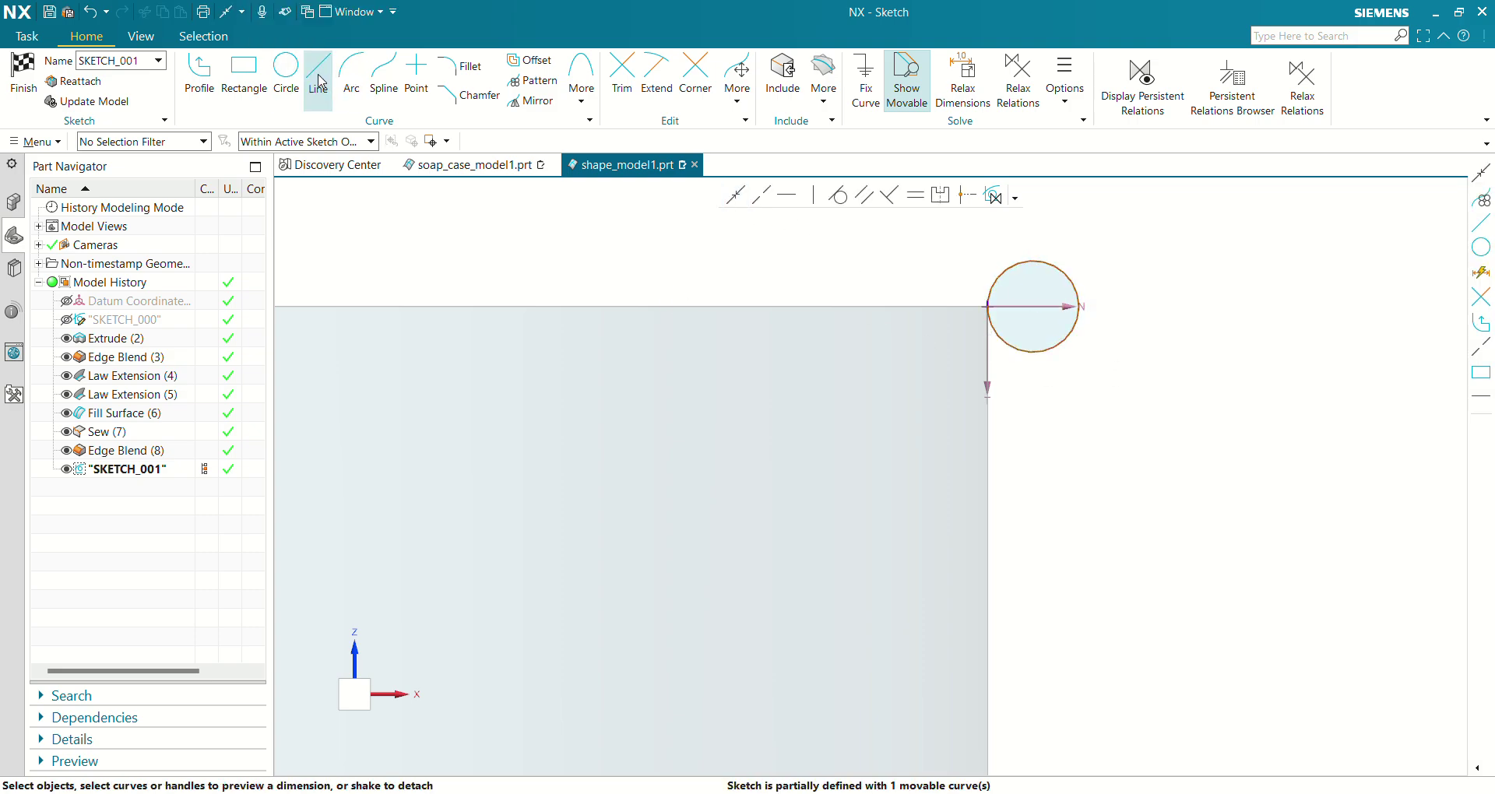
{"action": "left_click", "coordinate": [988, 306]}
{"action": "left_click", "coordinate": [1324, 306]}
{"action": "key", "text": "Escape"}
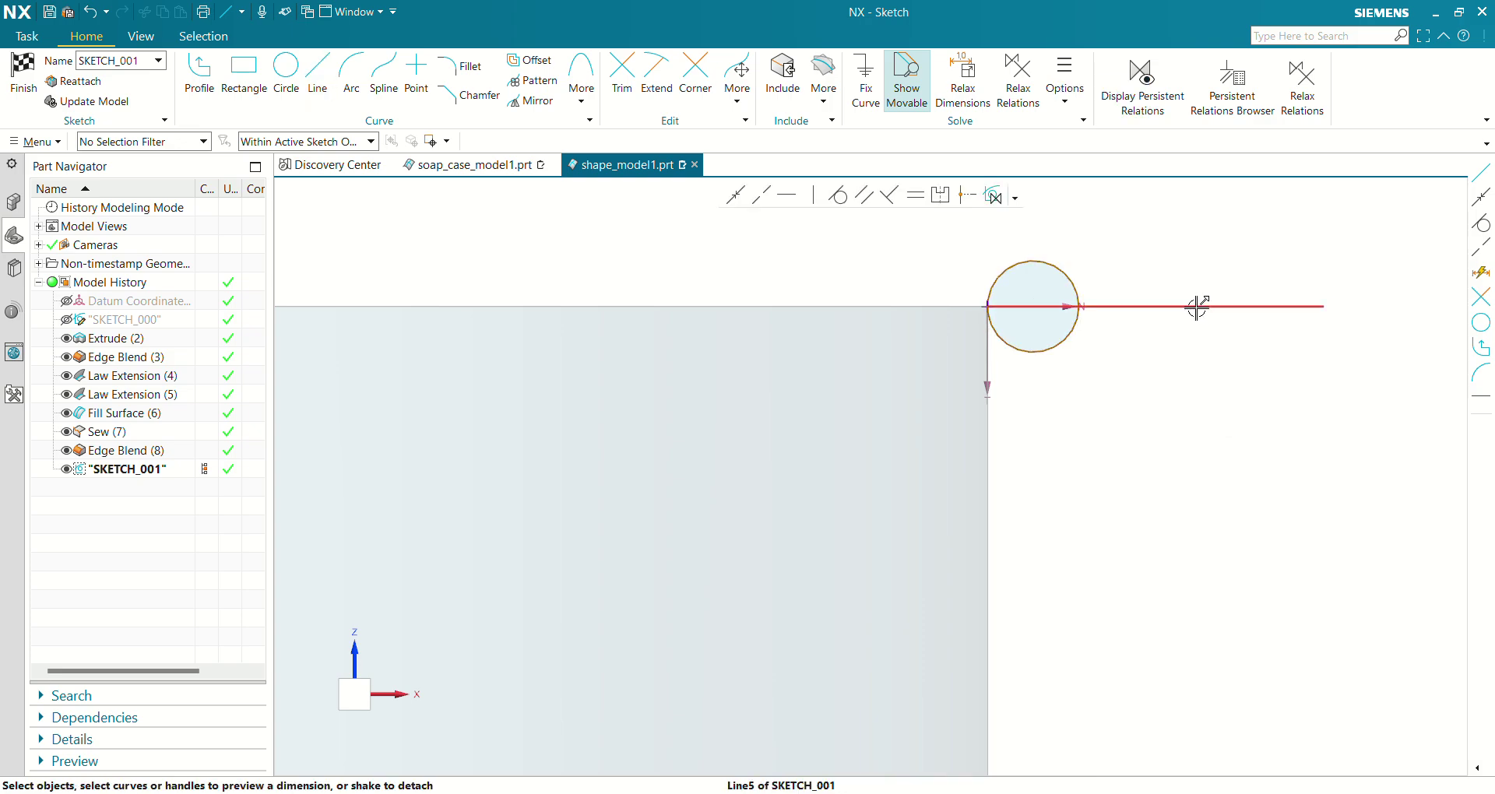
- Convert the horizontal line through the circle into a reference line
{"action": "left_click", "coordinate": [1200, 307]}
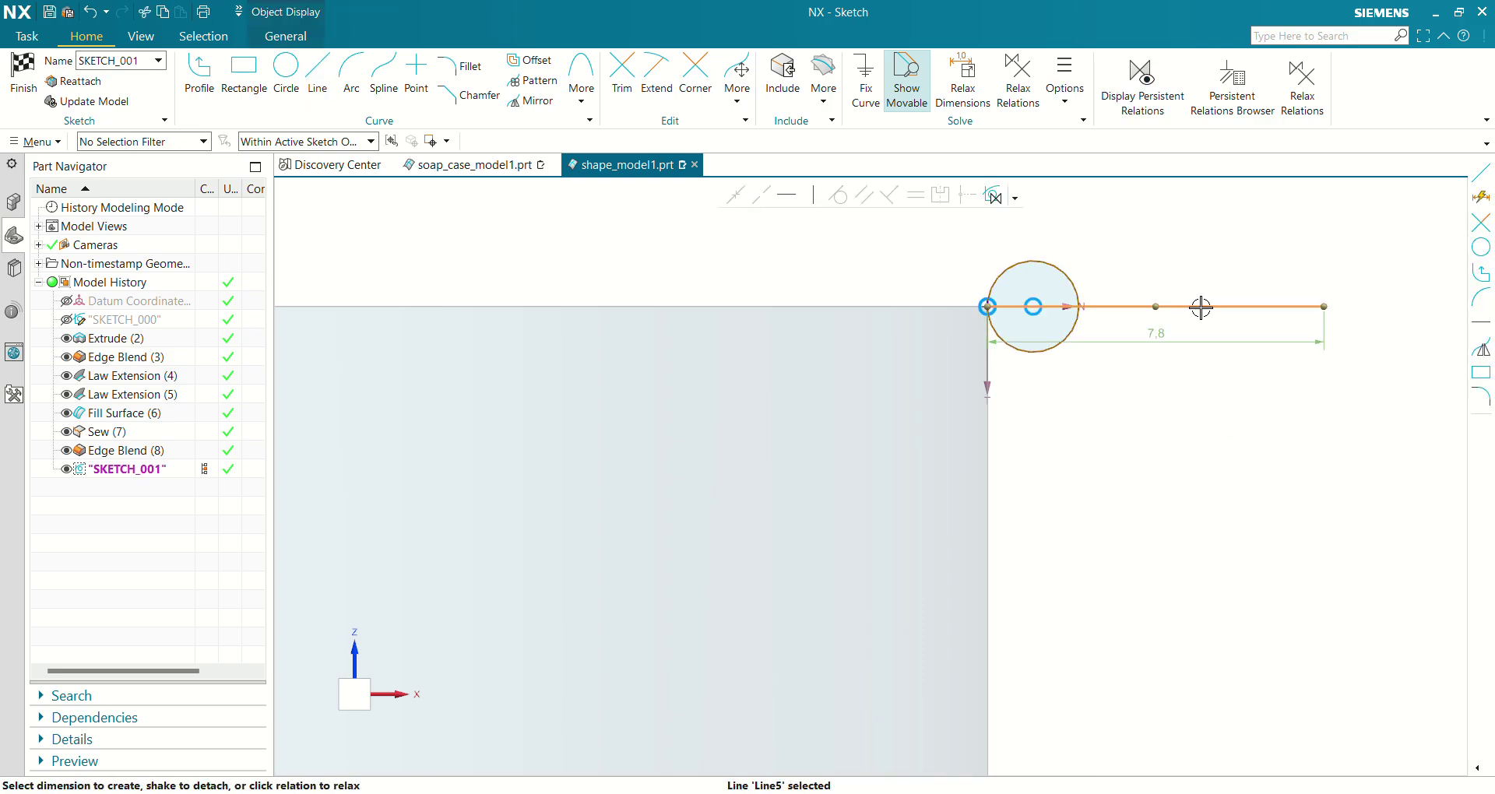
{"action": "left_click", "coordinate": [1182, 434]}
{"action": "left_click", "coordinate": [1231, 301]}
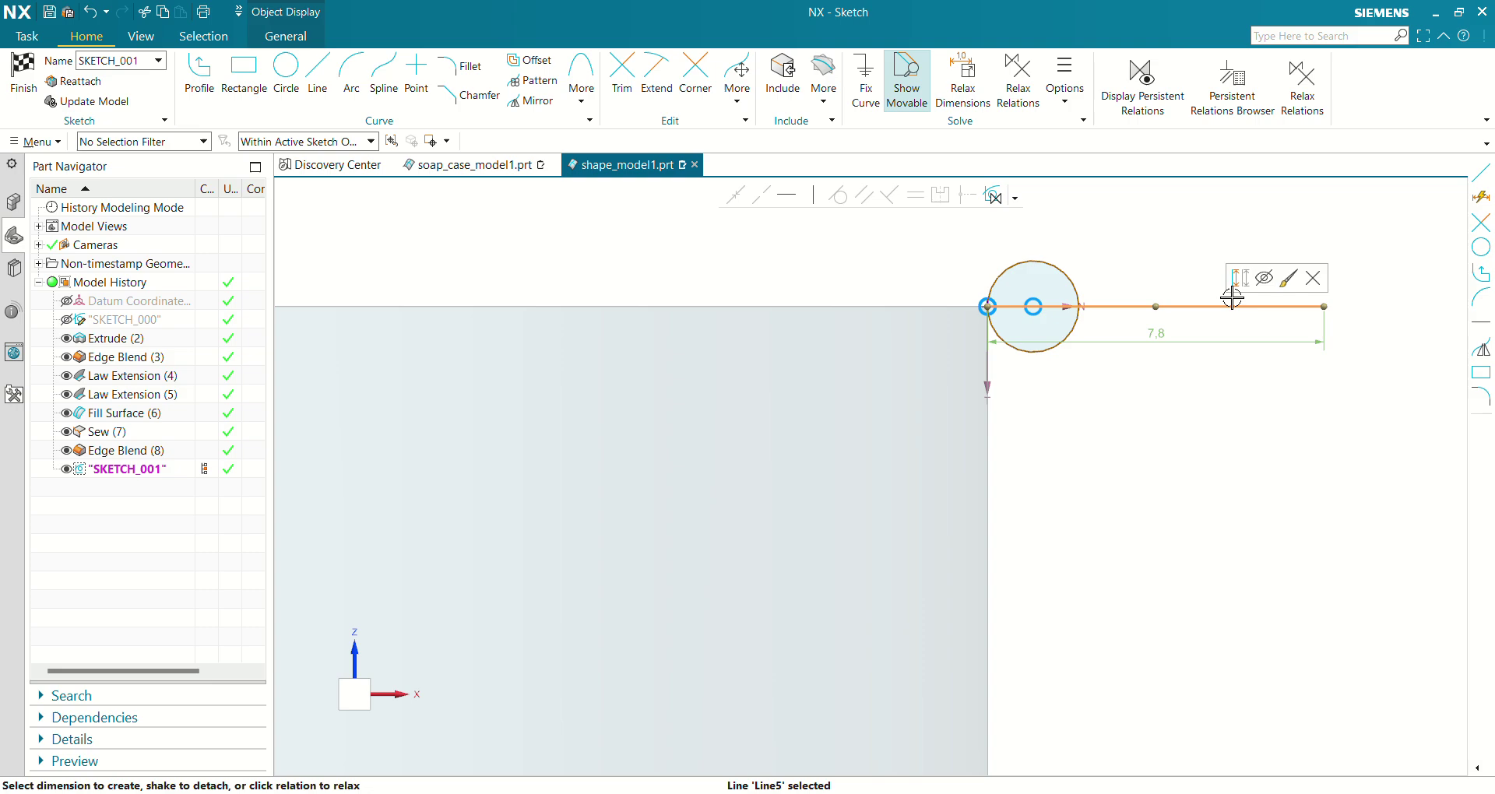
{"action": "left_click", "coordinate": [1221, 261]}
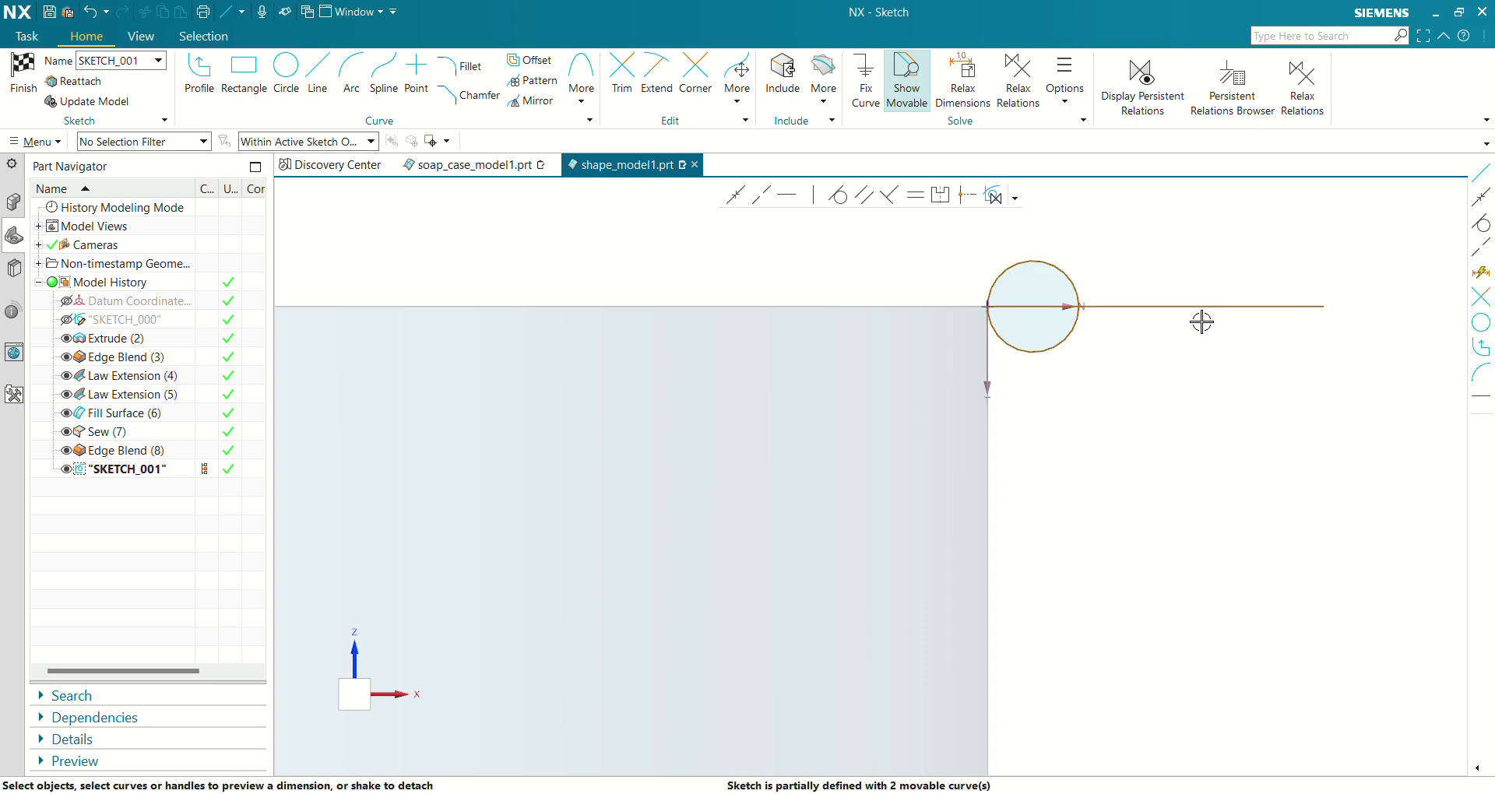
{"action": "left_click", "coordinate": [1211, 305]}
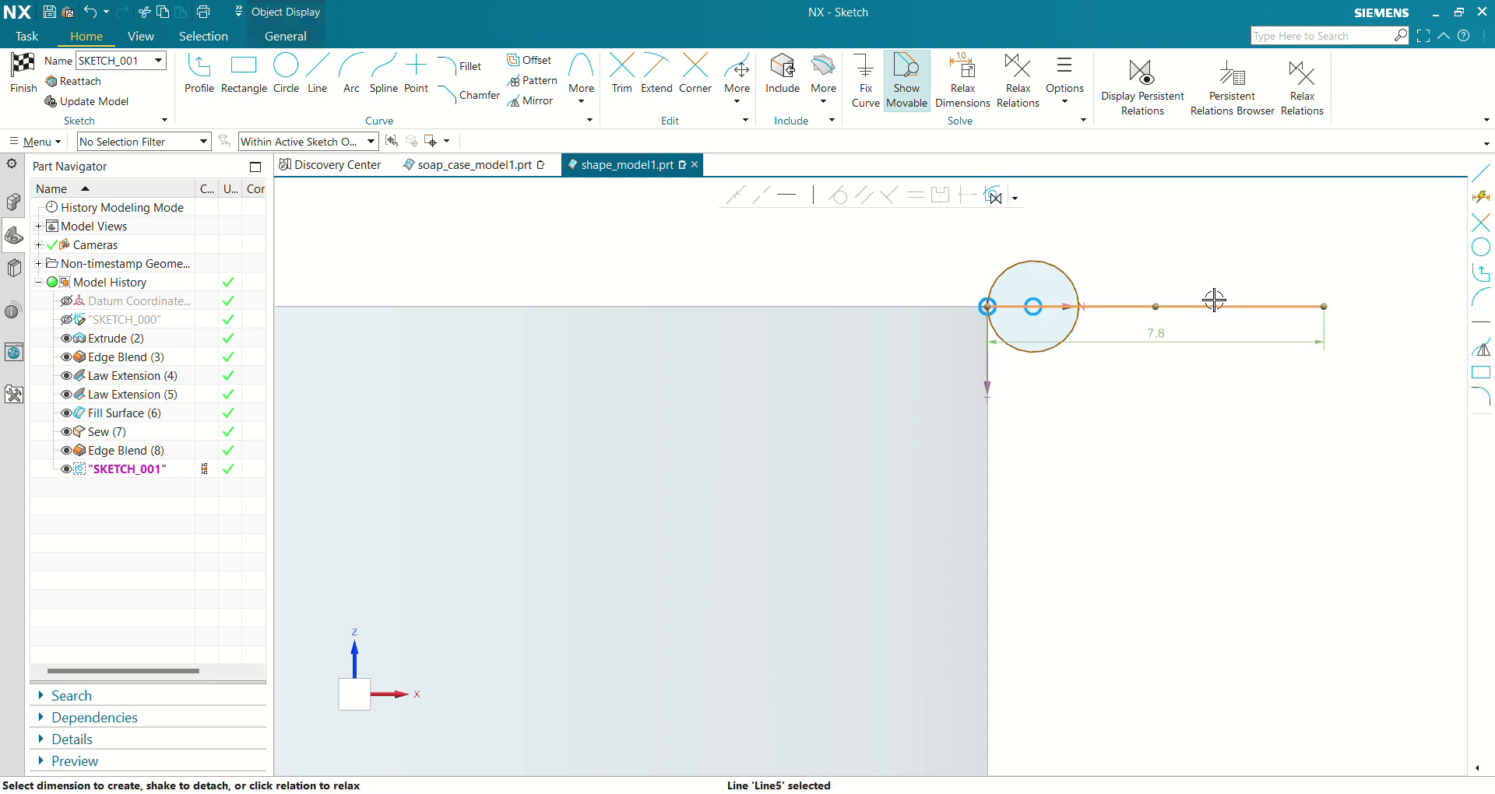
{"action": "left_click", "coordinate": [1202, 249]}
{"action": "left_click", "coordinate": [1204, 304]}
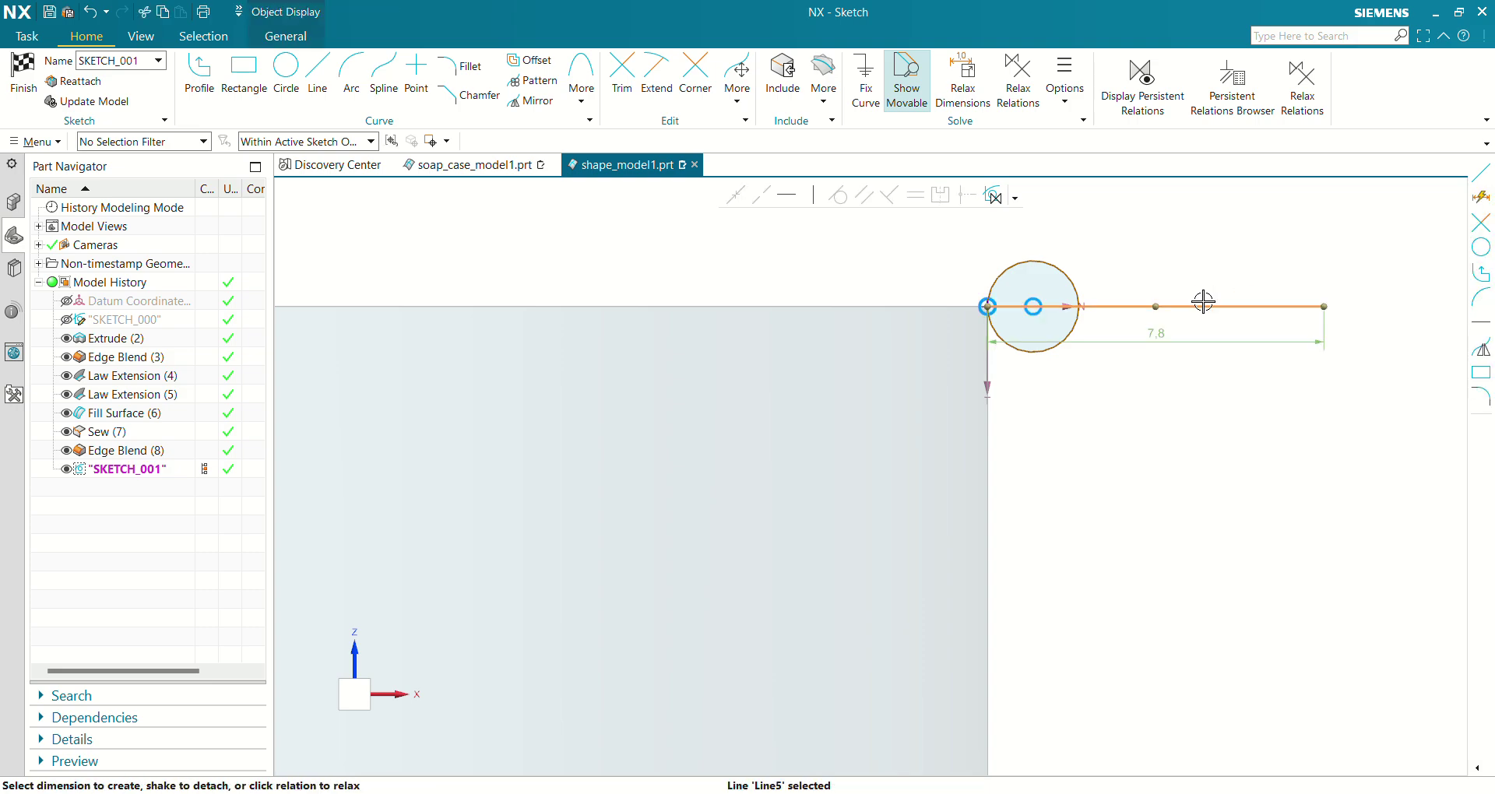
{"action": "left_click", "coordinate": [1243, 282]}
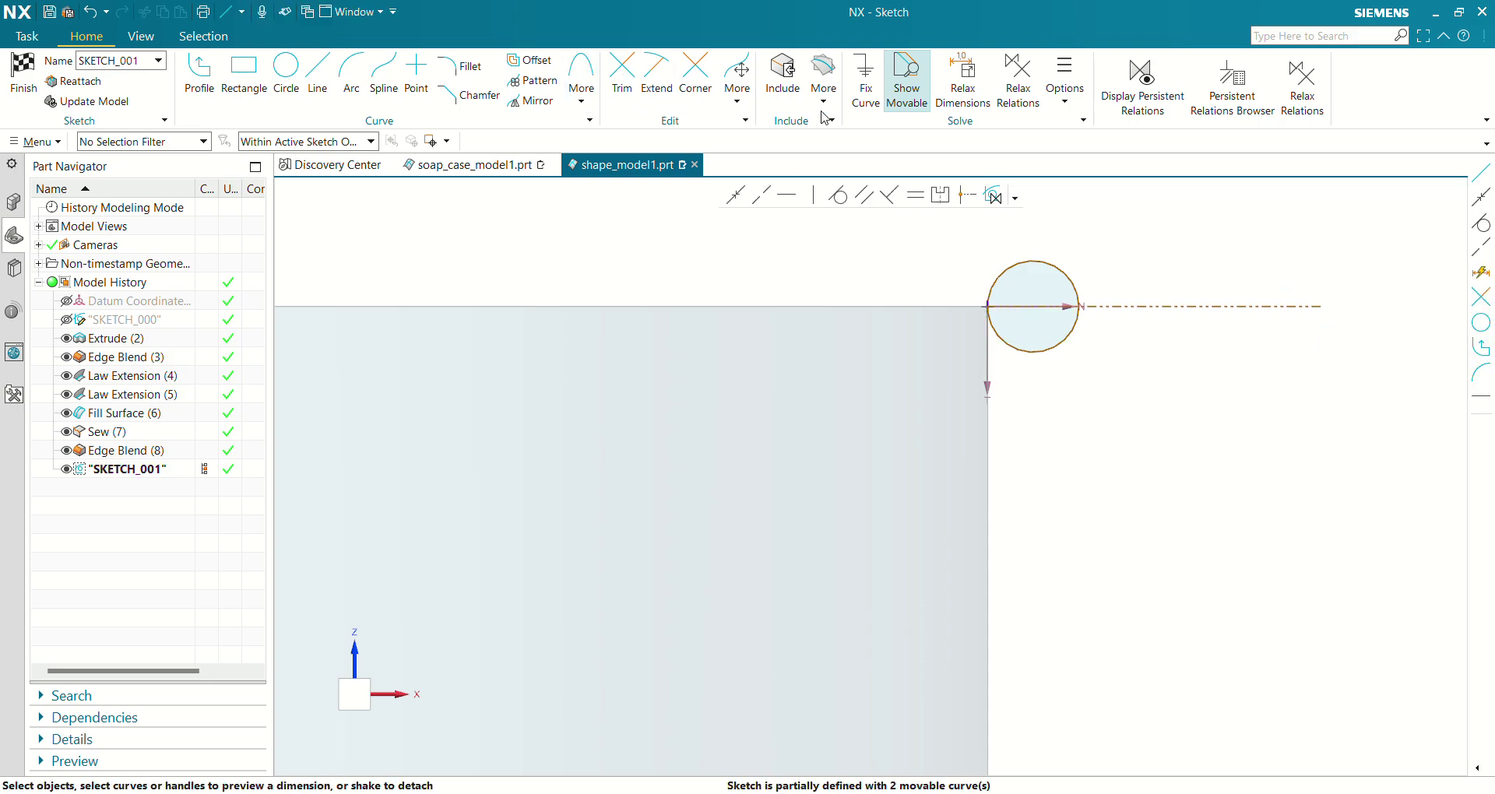
- Fix the horizontal reference line in place with Fix Curve
{"action": "left_click", "coordinate": [865, 82]}
{"action": "left_click", "coordinate": [1193, 306]}
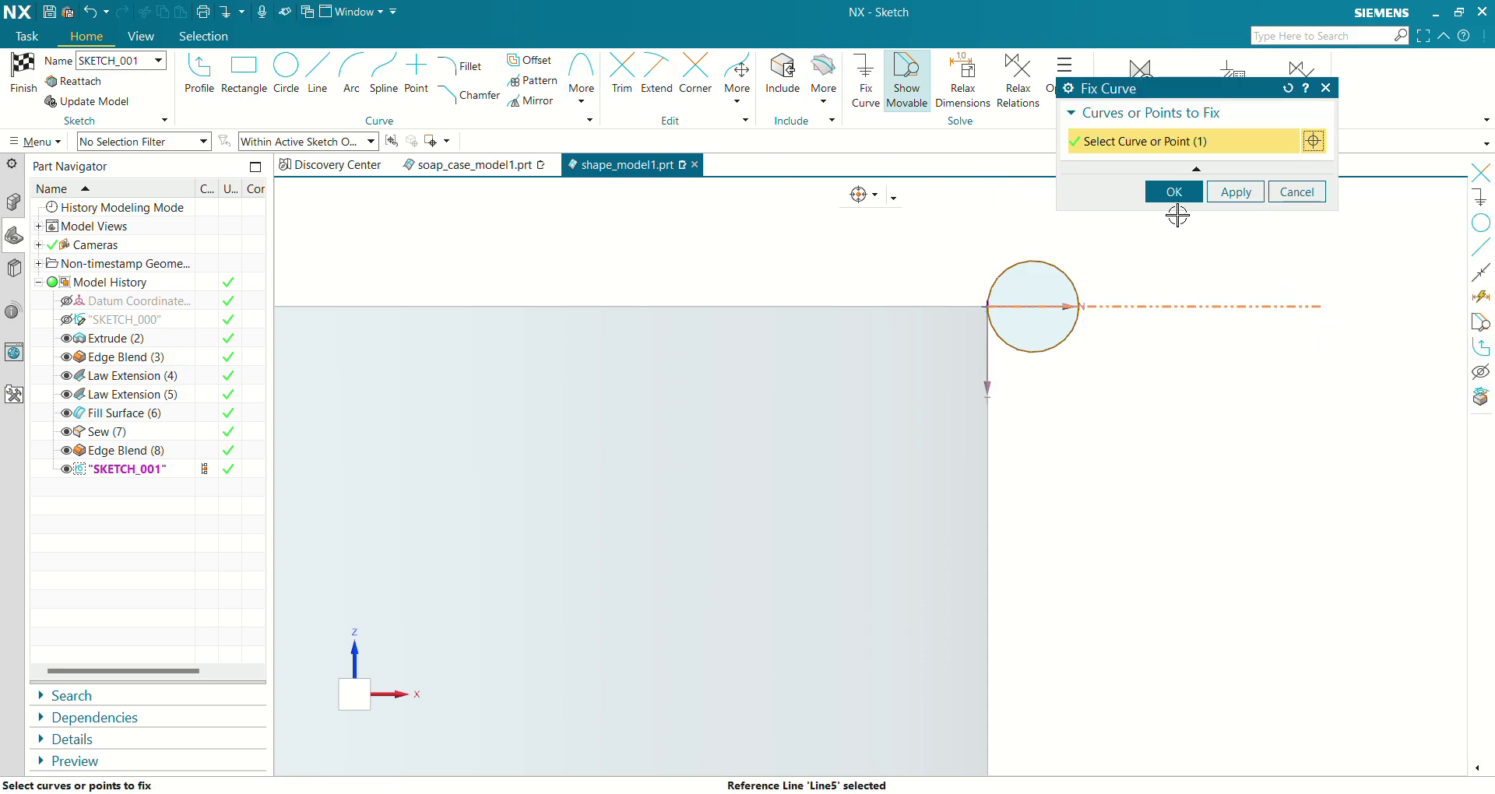
{"action": "left_click", "coordinate": [1174, 191]}
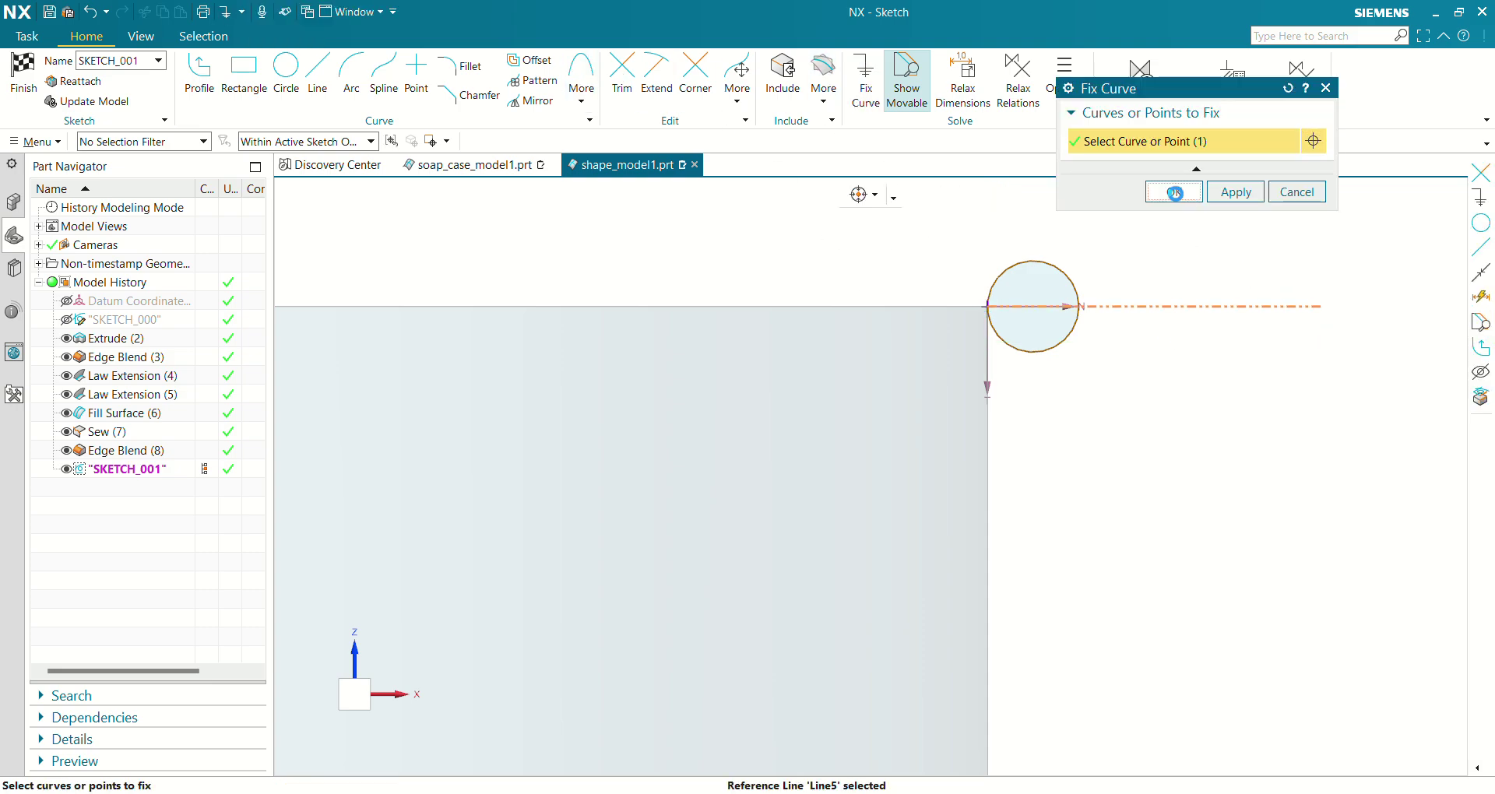
- Trim away the lower half of the circle below the reference line
{"action": "left_click", "coordinate": [632, 76]}
{"action": "left_click", "coordinate": [1045, 351]}
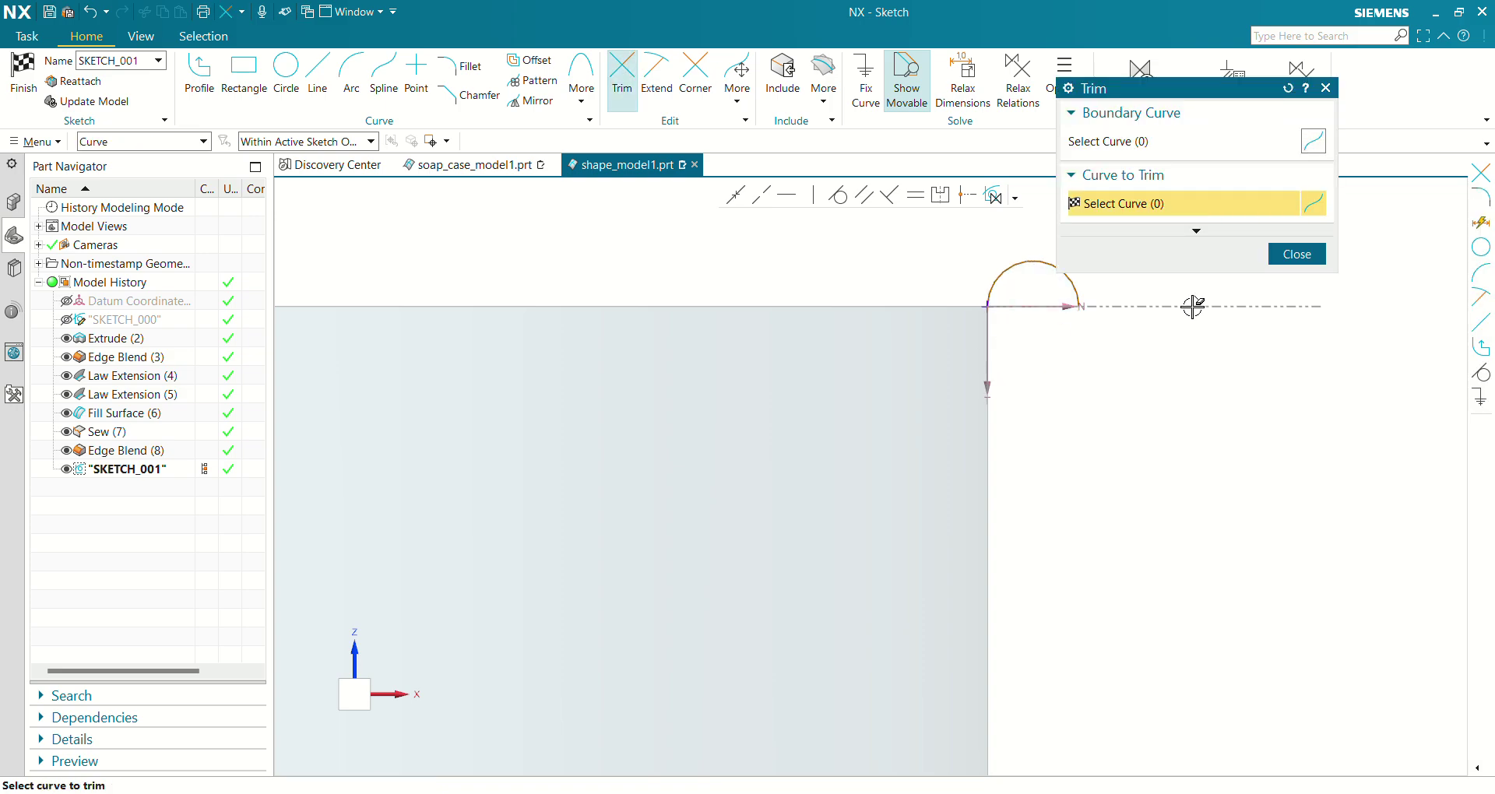
{"action": "left_click", "coordinate": [1296, 253]}
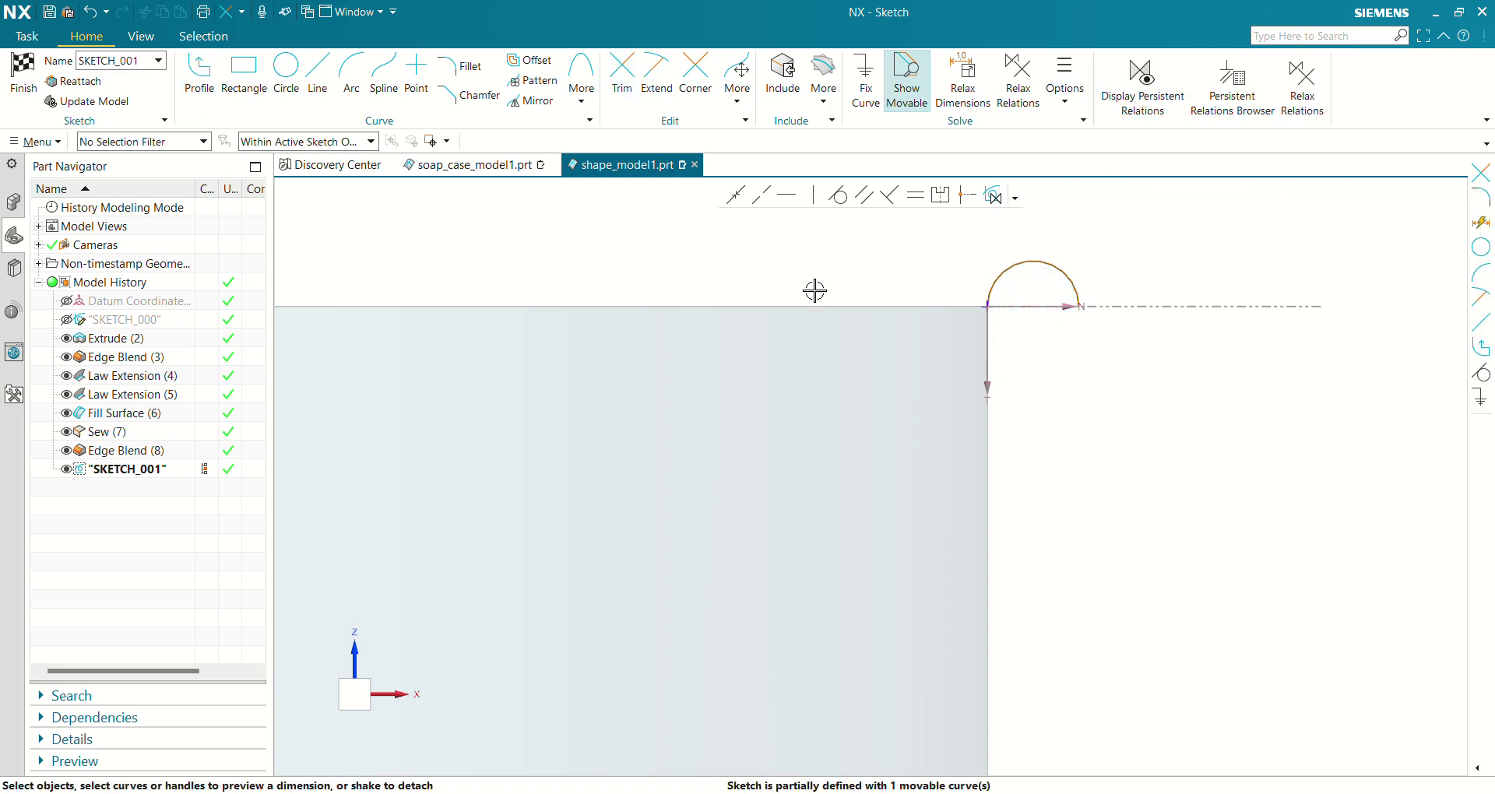
- Dimension the remaining semicircular arc with a radius of 1.5 mm
{"action": "left_click", "coordinate": [1057, 266]}
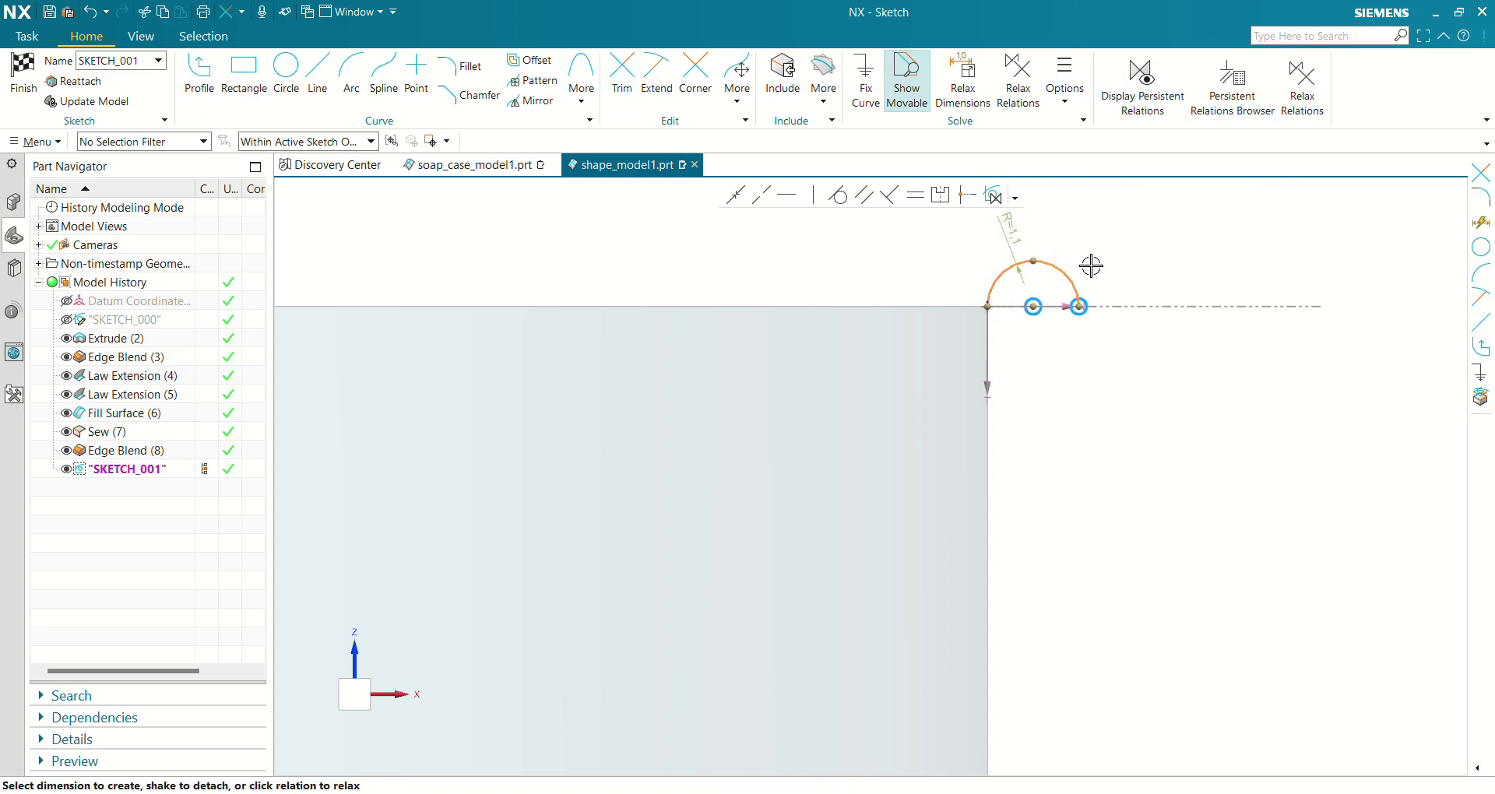
{"action": "left_click", "coordinate": [1000, 232]}
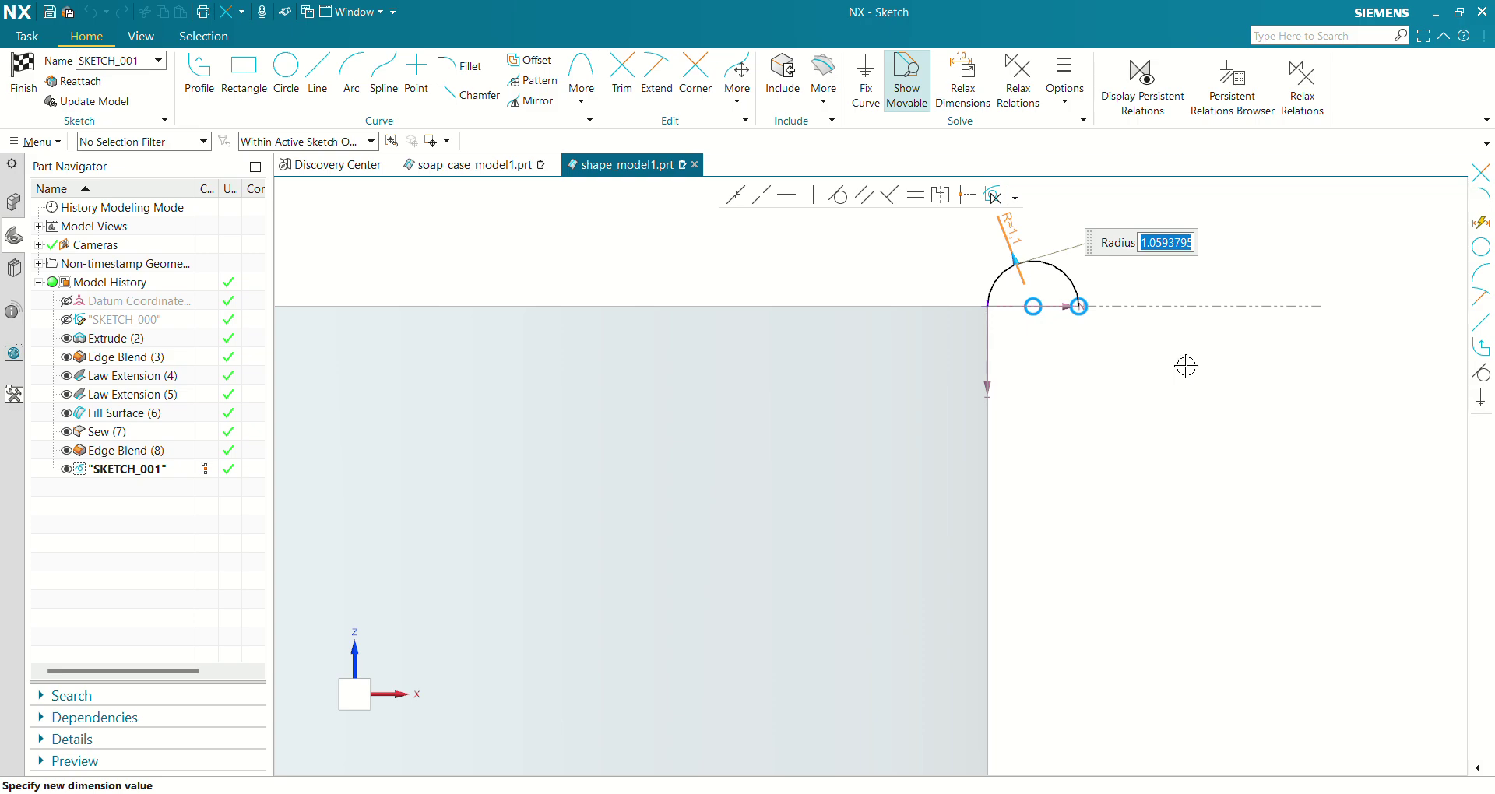
{"action": "key", "text": "Return"}
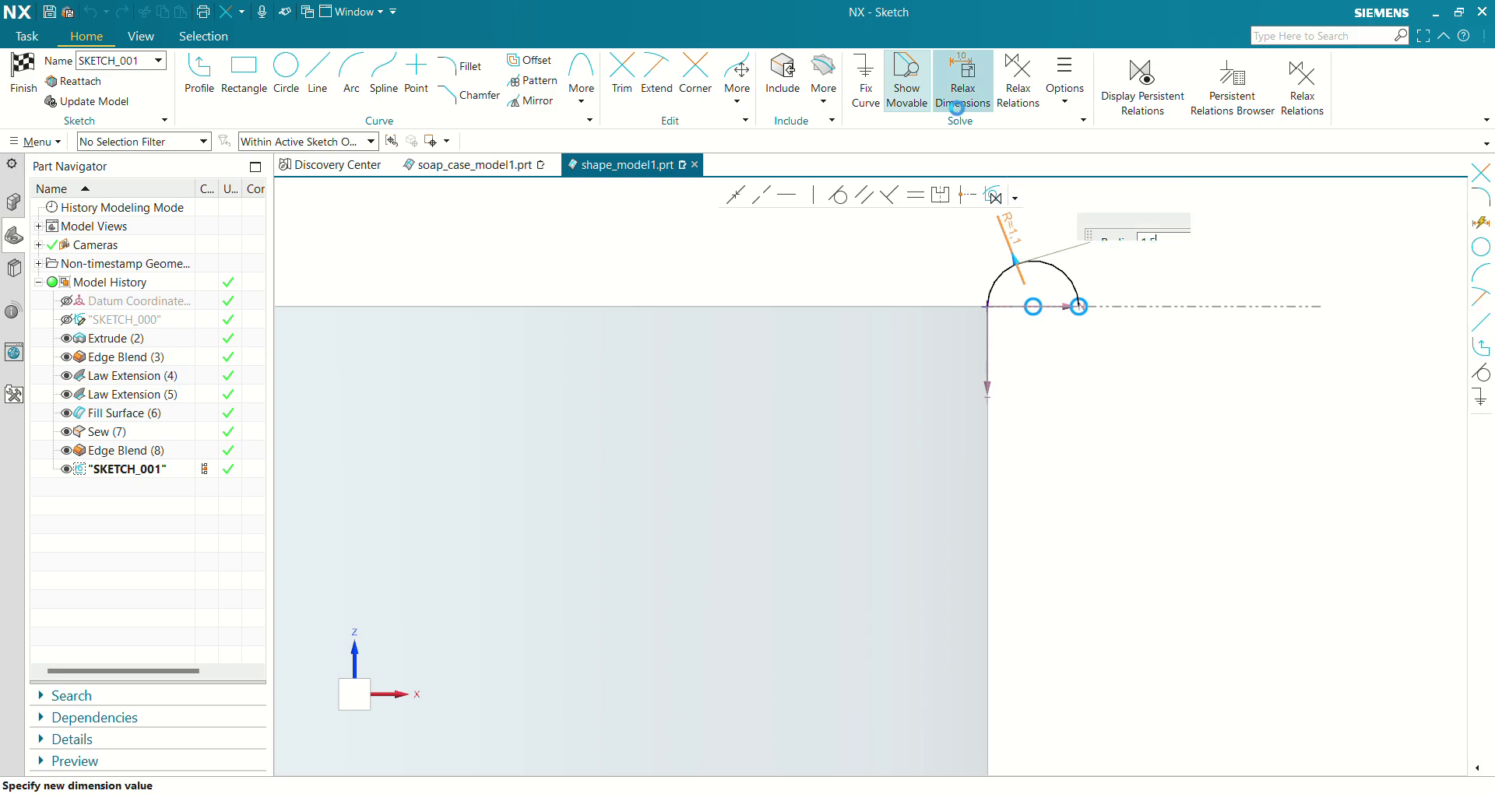
{"action": "left_click", "coordinate": [774, 276]}
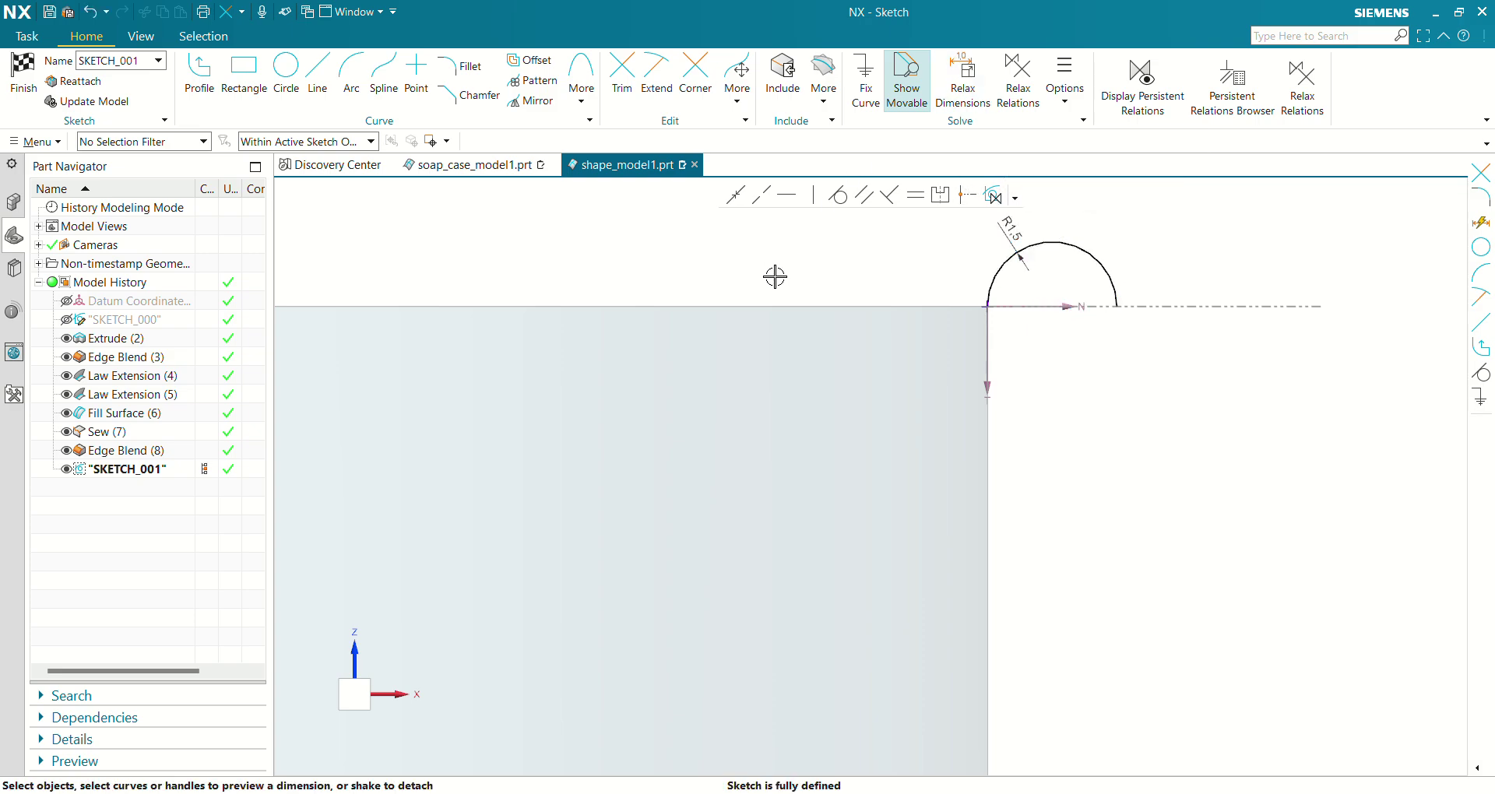
- Finish the rim profile sketch and return to the tray model
{"action": "left_click", "coordinate": [24, 72]}
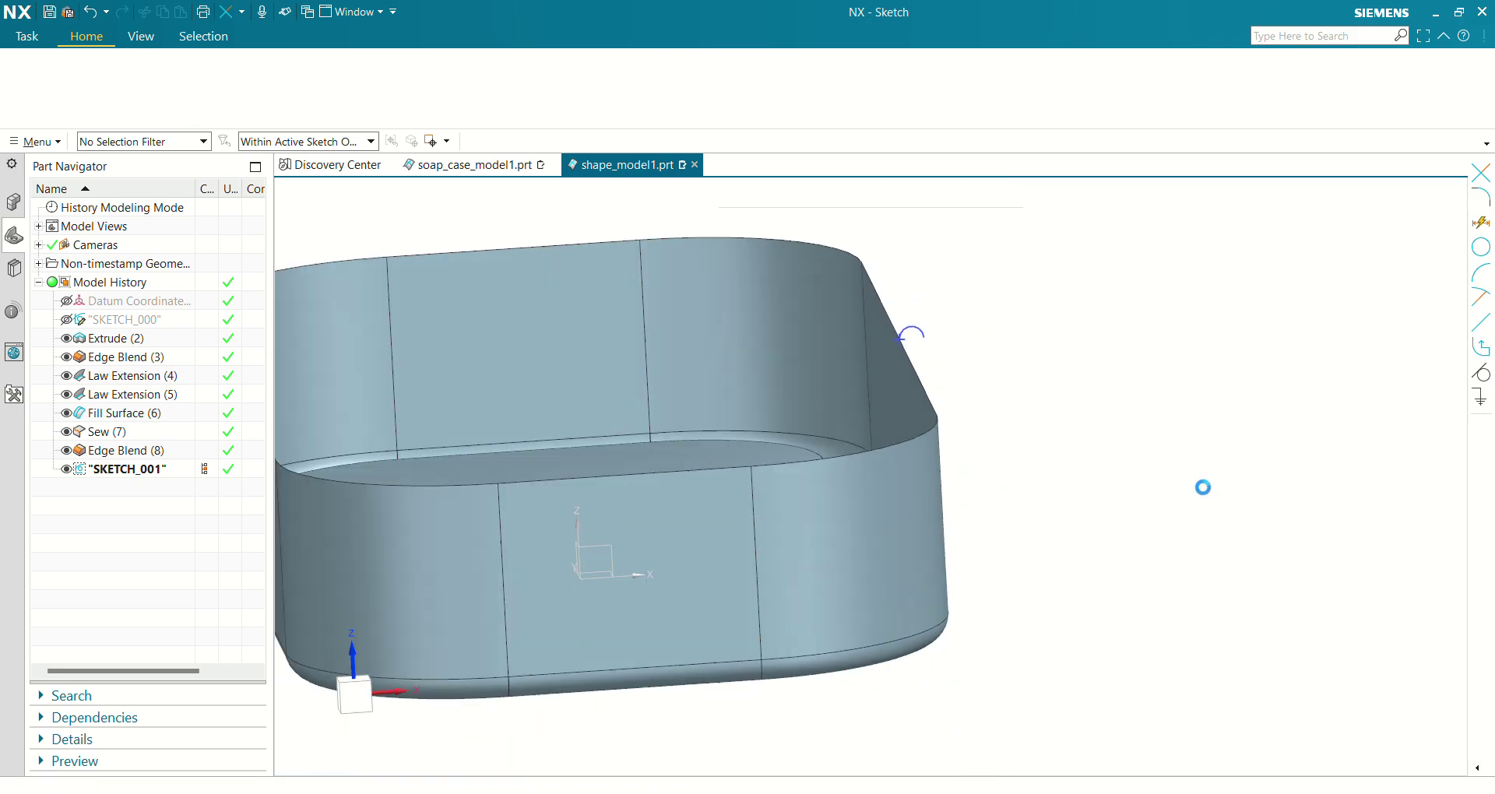
{"action": "scroll", "coordinate": [981, 317], "scroll_direction": "up", "scroll_amount": 5}
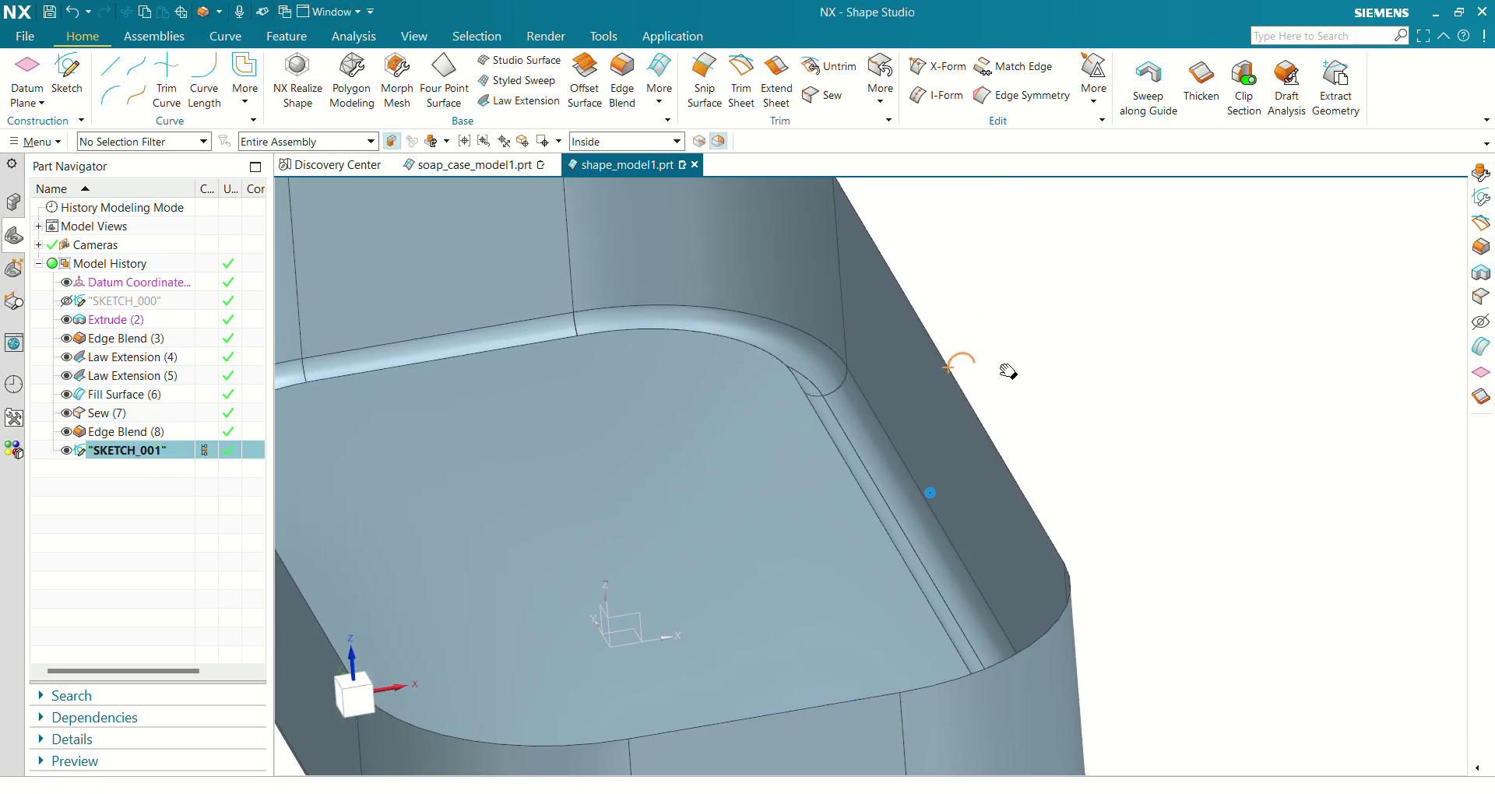
{"action": "middle_click_drag", "start_coordinate": [1008, 371], "coordinate": [981, 361]}
{"action": "scroll", "coordinate": [981, 361], "scroll_direction": "down", "scroll_amount": 4}
{"action": "middle_click_drag", "start_coordinate": [1107, 351], "coordinate": [1097, 382], "text": "shift"}
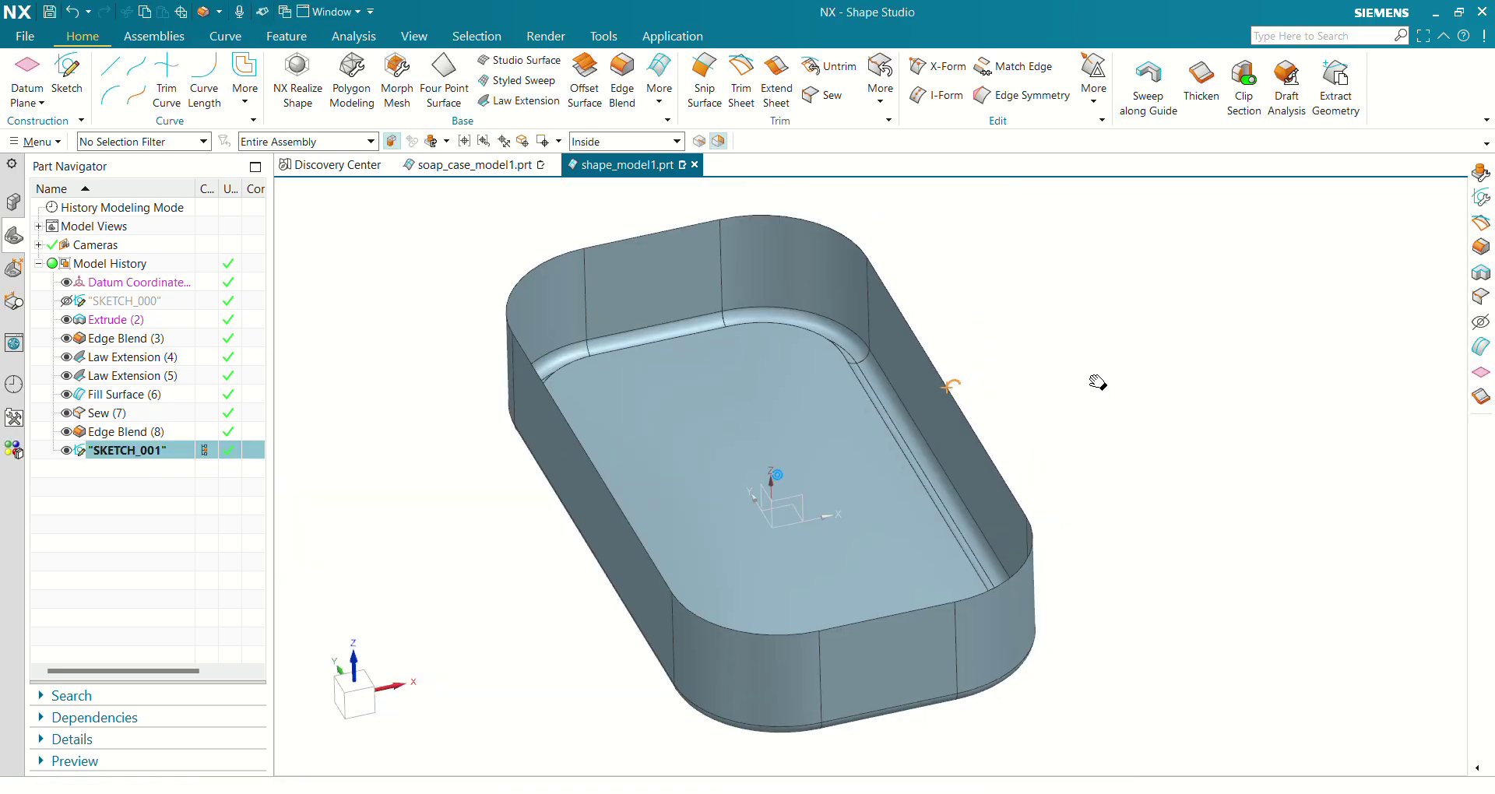
{"action": "left_click", "coordinate": [1336, 107]}
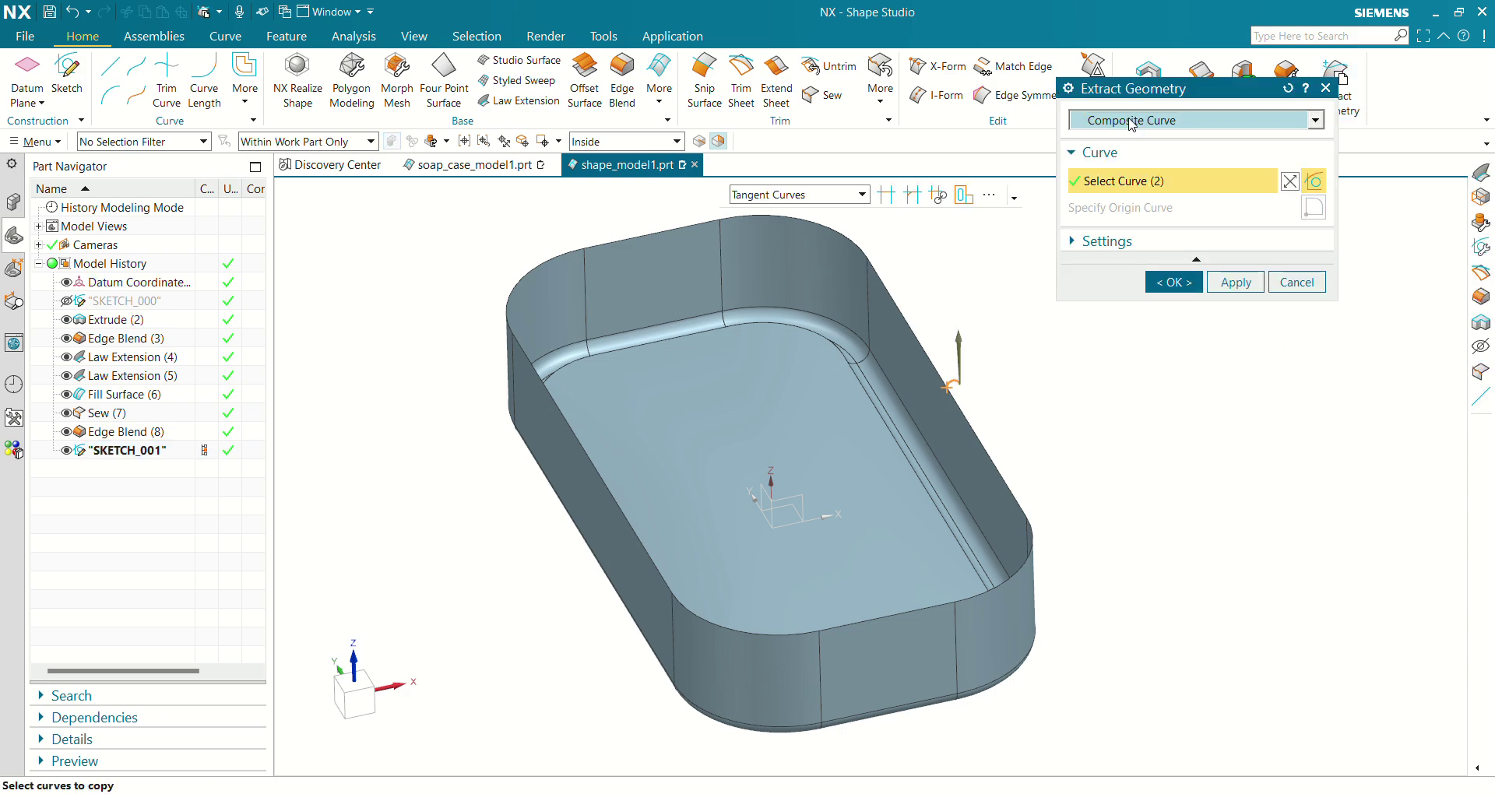
{"action": "left_click", "coordinate": [1132, 121]}
{"action": "left_click", "coordinate": [1141, 143]}
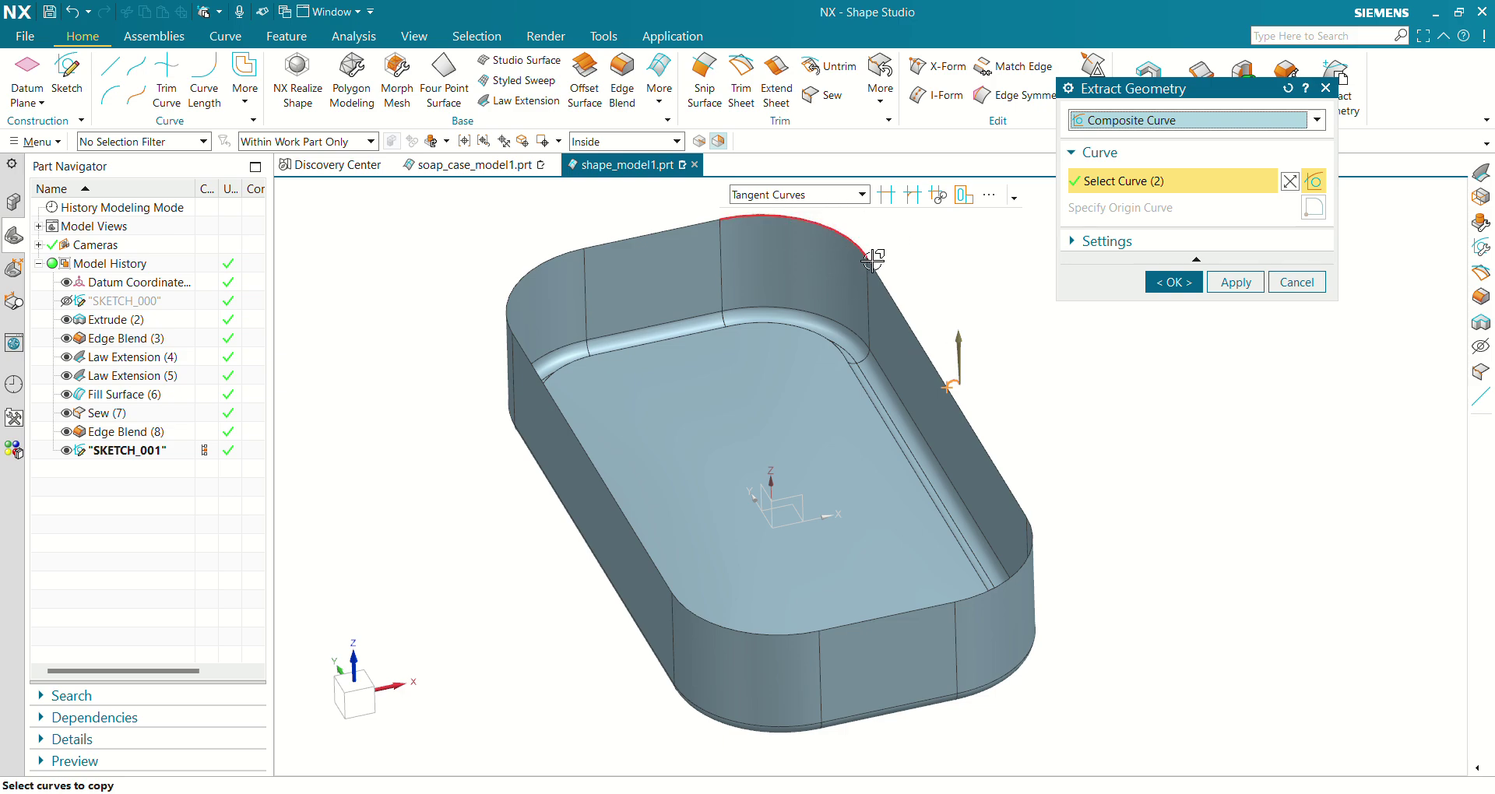
{"action": "left_click", "coordinate": [825, 226]}
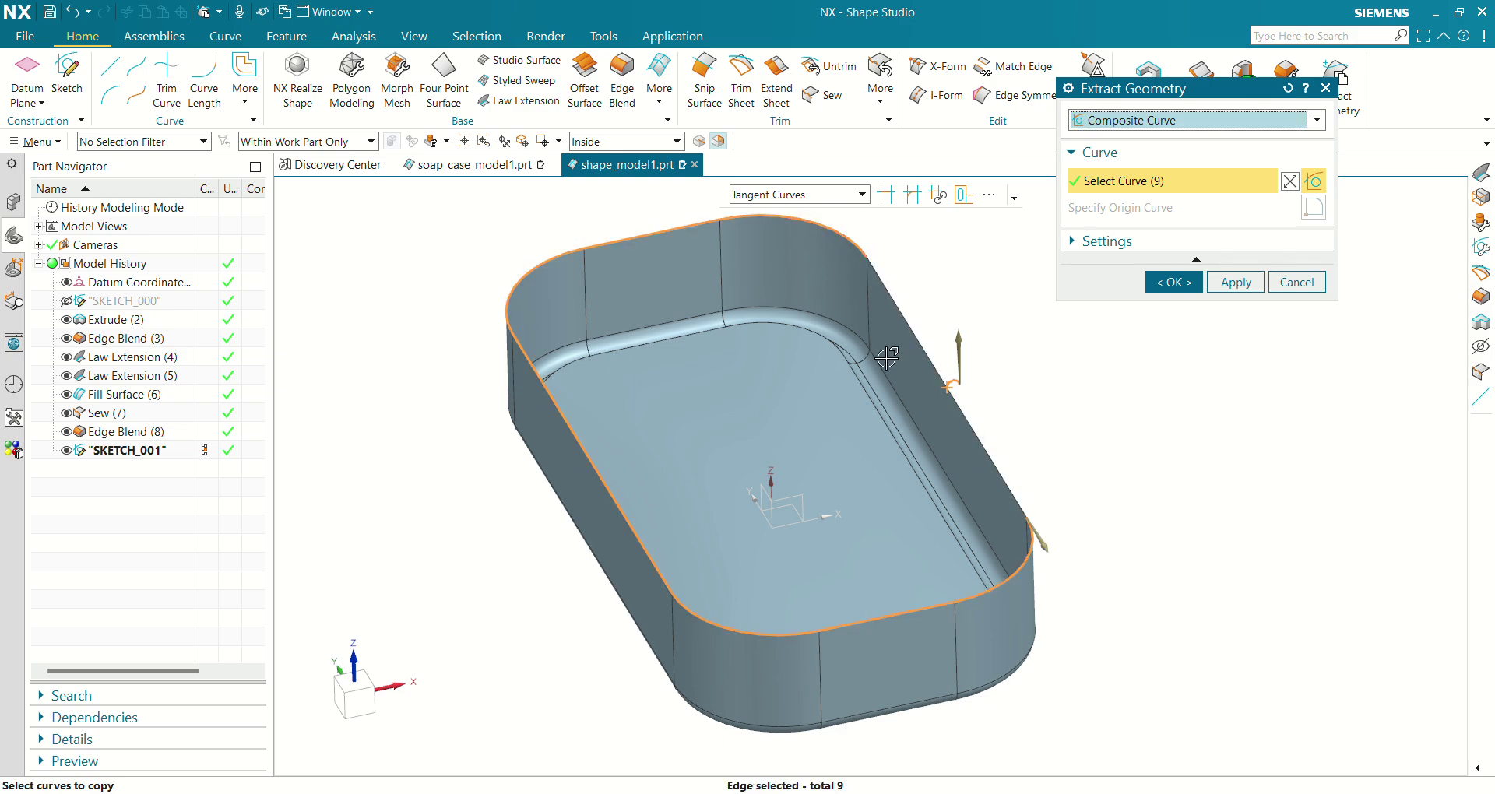
{"action": "left_click", "coordinate": [903, 311]}
{"action": "left_click", "coordinate": [754, 428]}
{"action": "scroll", "coordinate": [1058, 444], "scroll_direction": "up", "scroll_amount": 4}
{"action": "left_click", "coordinate": [989, 401]}
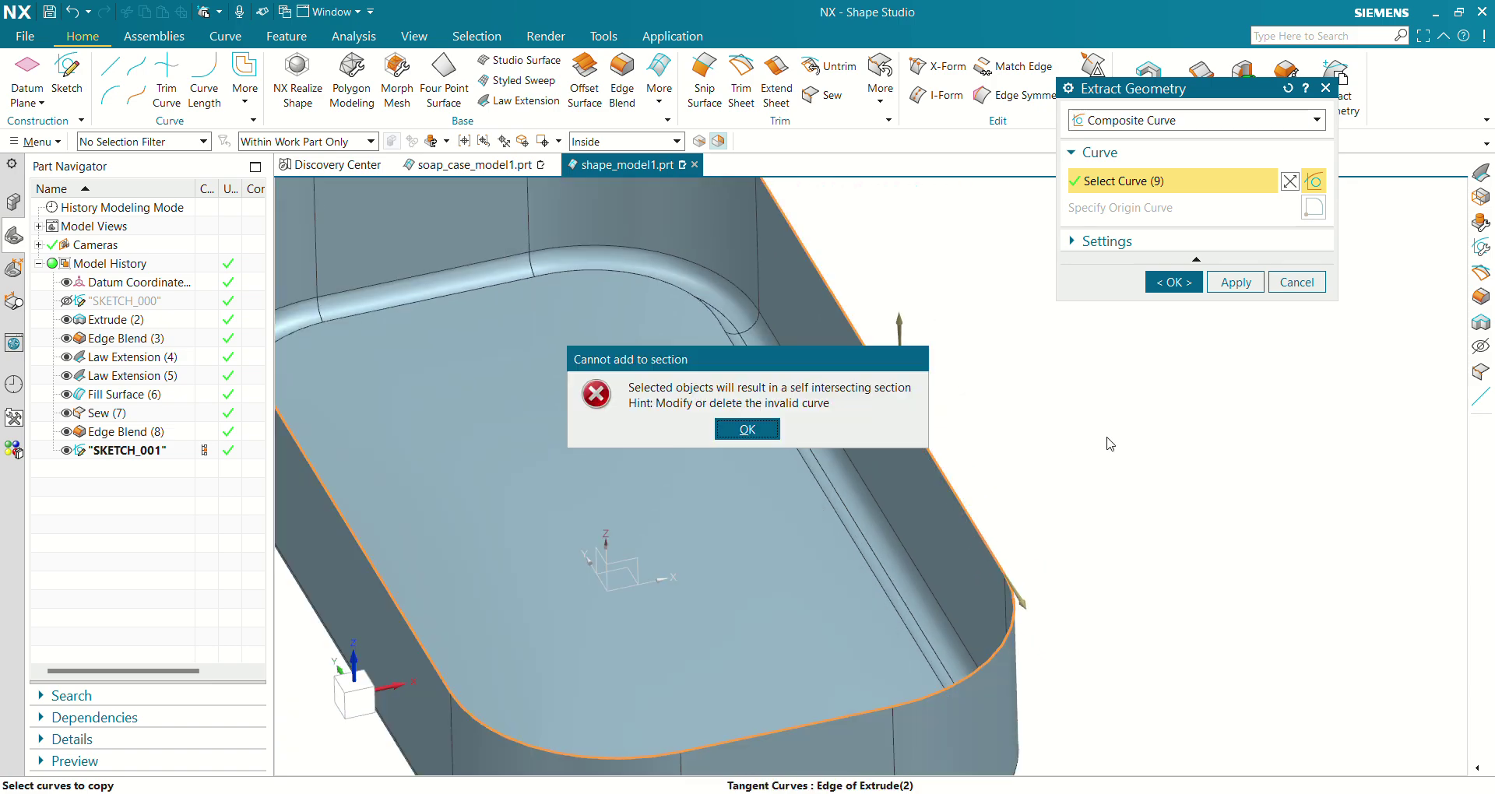
{"action": "left_click", "coordinate": [747, 429]}
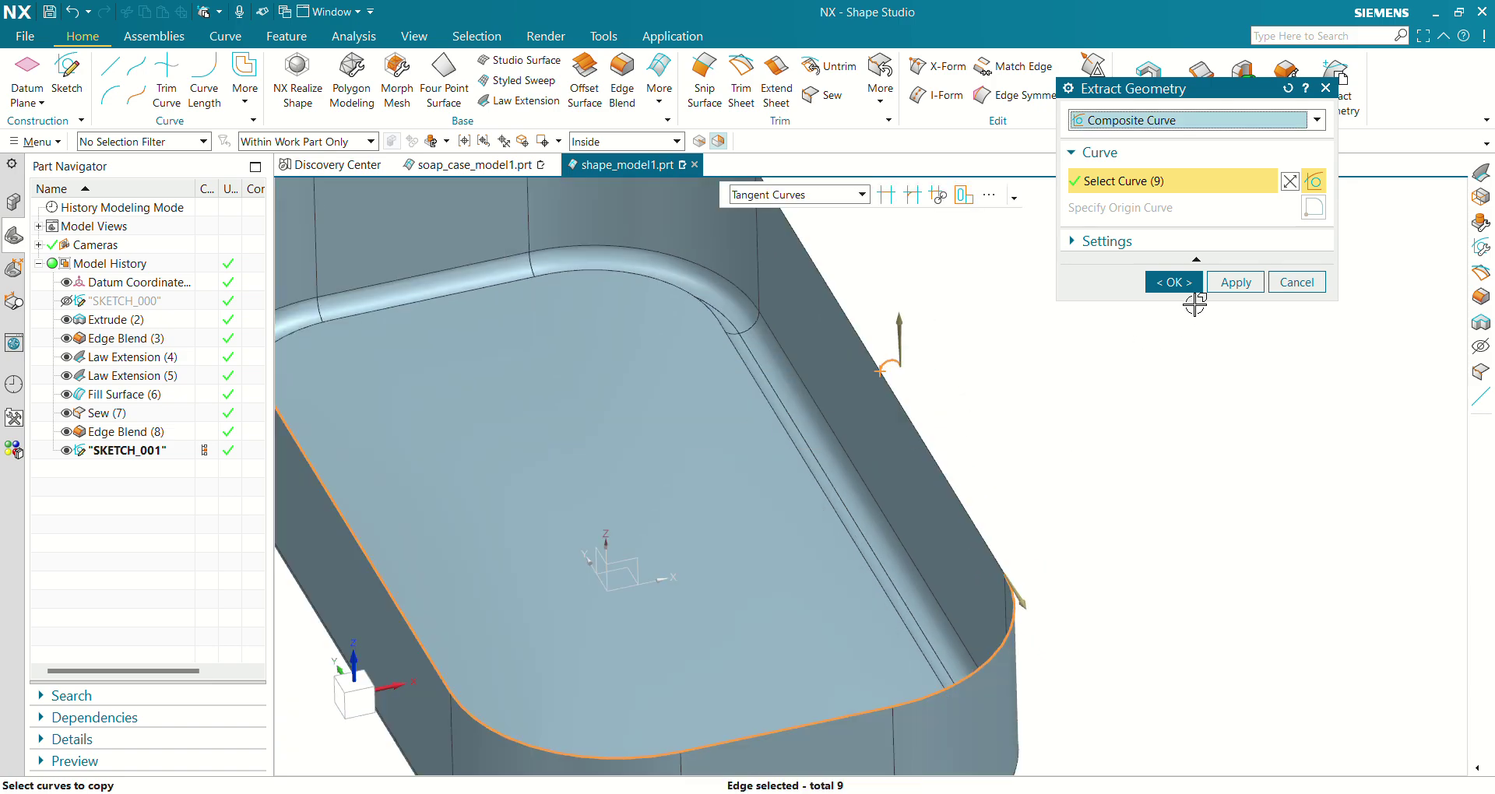
{"action": "left_click", "coordinate": [1297, 280]}
- Reopen the rim profile sketch to check the arc's start point and reference line at the wall edge, and close it again
{"action": "scroll", "coordinate": [824, 404], "scroll_direction": "up", "scroll_amount": 3}
{"action": "middle_click_drag", "start_coordinate": [824, 404], "coordinate": [901, 383]}
{"action": "double_click", "coordinate": [972, 375]}
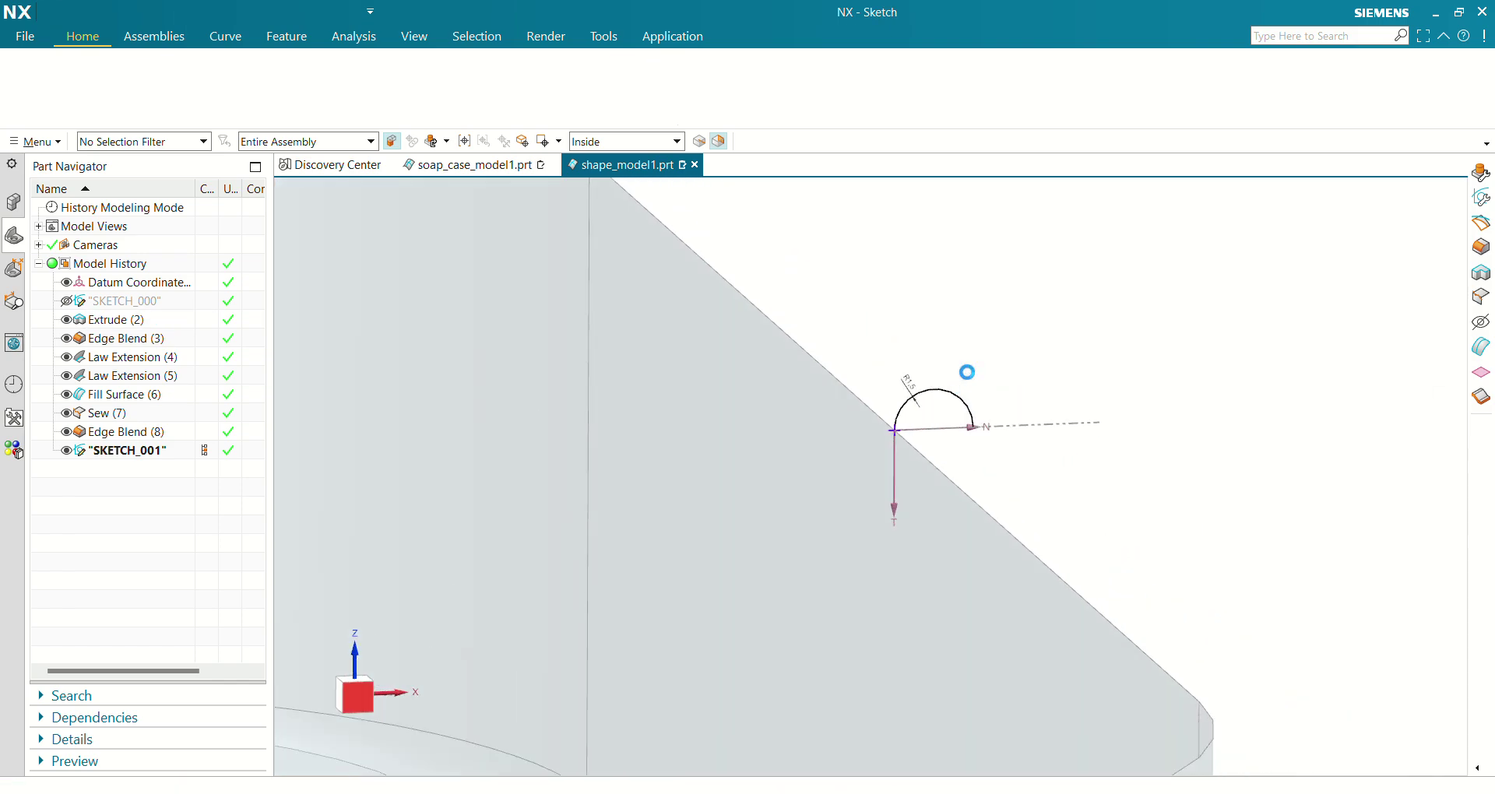
{"action": "scroll", "coordinate": [522, 549], "scroll_direction": "down", "scroll_amount": 3}
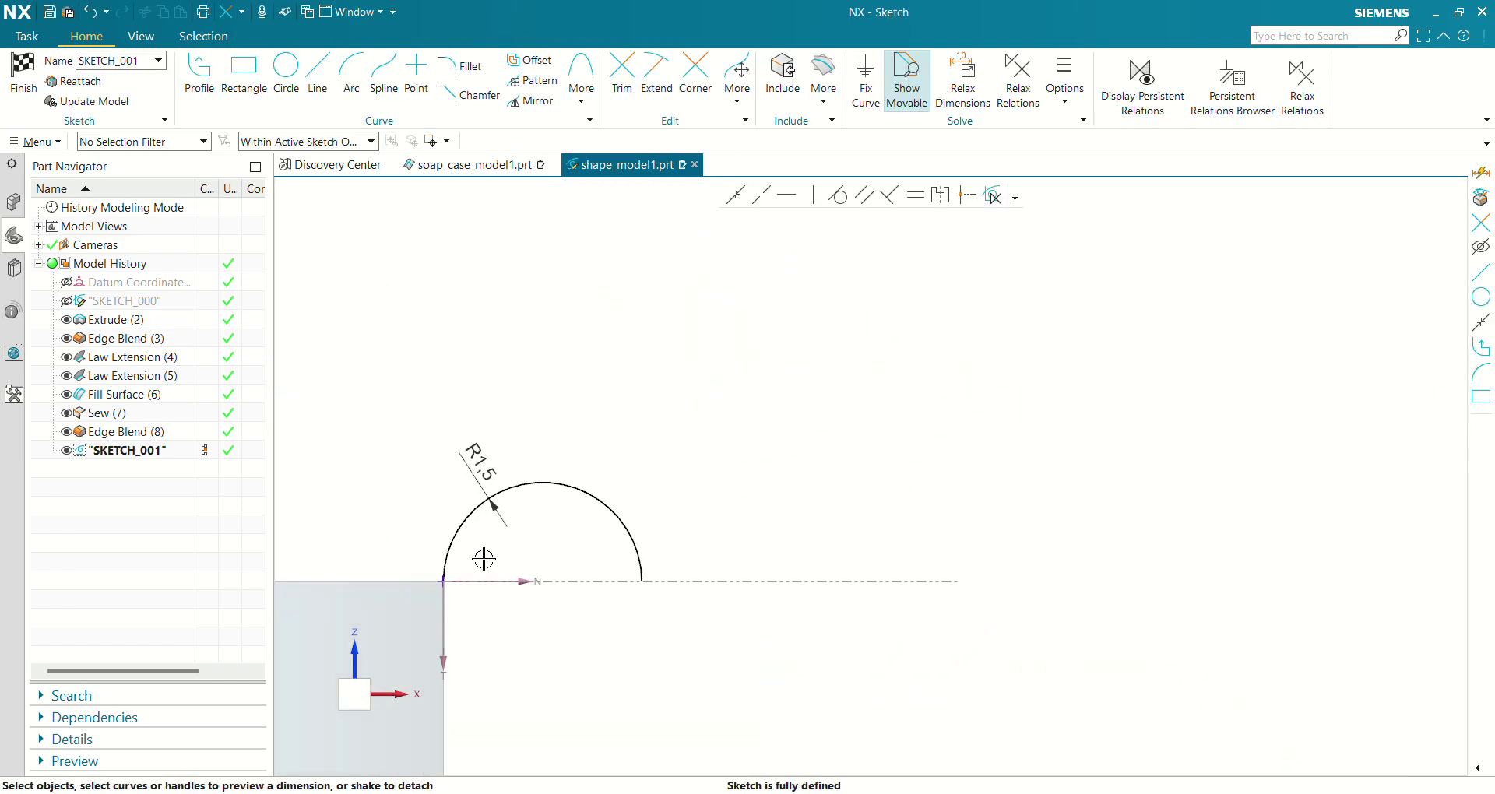
{"action": "left_click", "coordinate": [439, 583]}
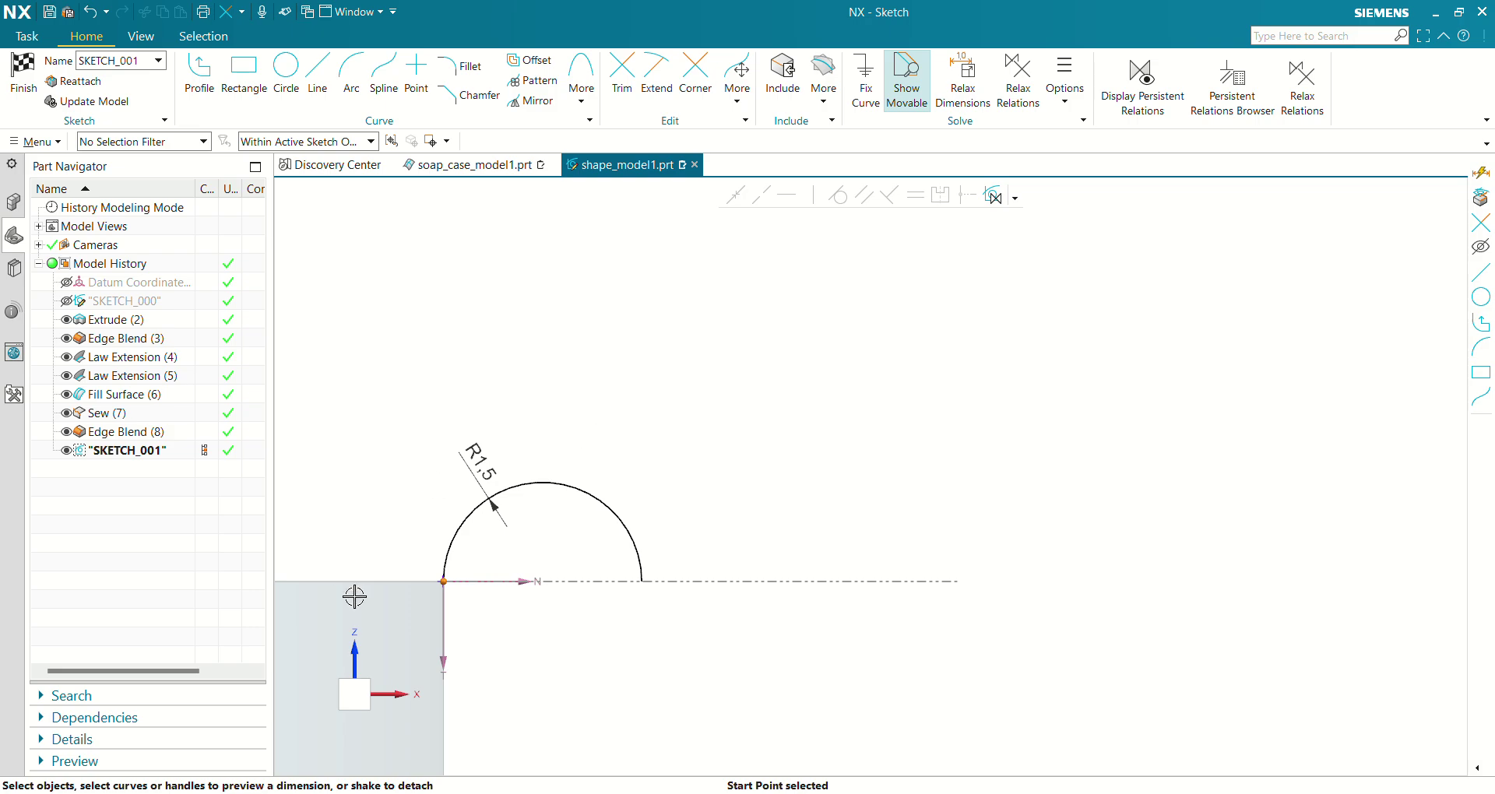
{"action": "scroll", "coordinate": [585, 325], "scroll_direction": "down", "scroll_amount": 5}
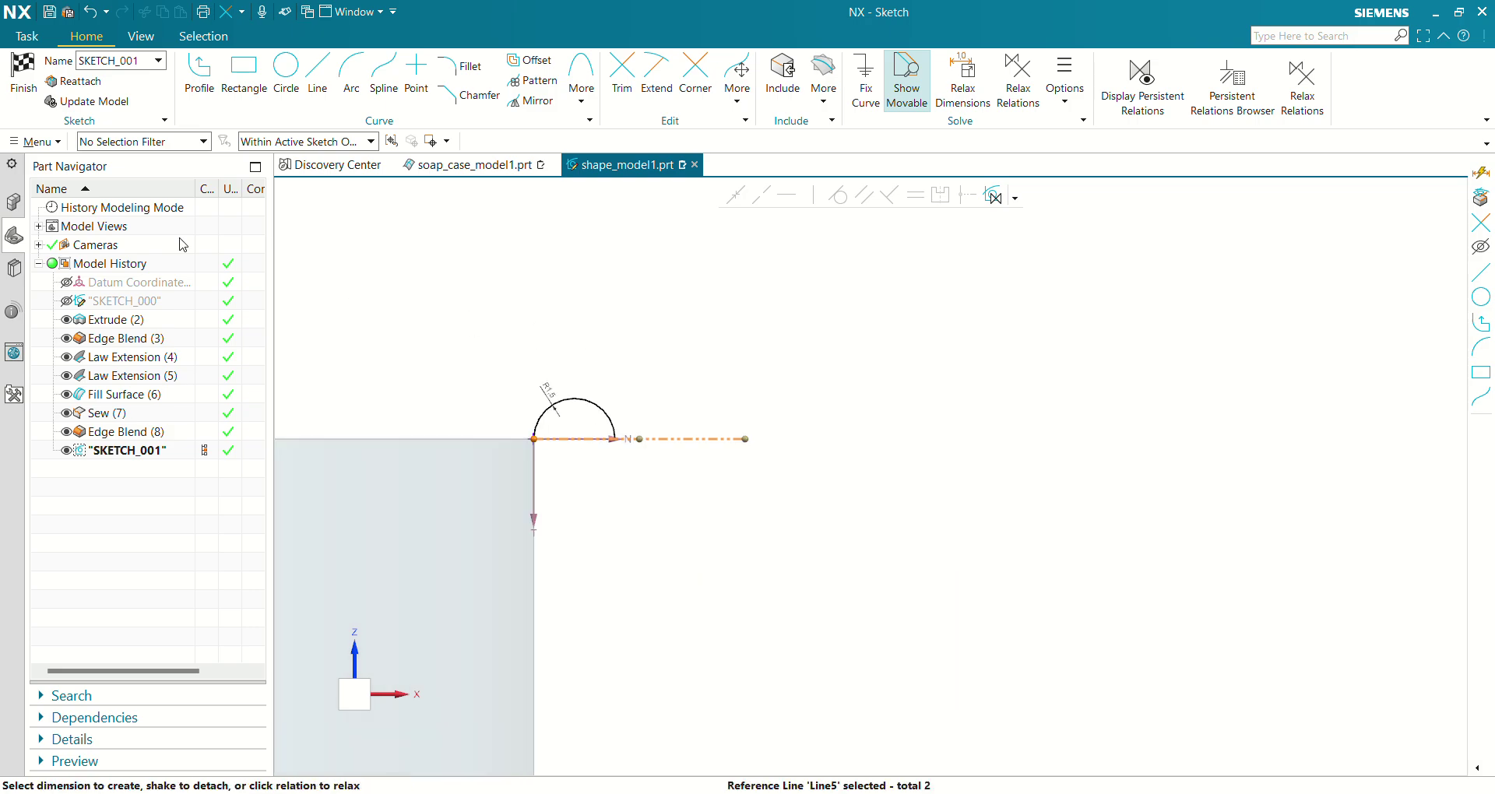
{"action": "middle_click_drag", "start_coordinate": [623, 351], "coordinate": [702, 420]}
{"action": "key", "text": "ctrl+q"}
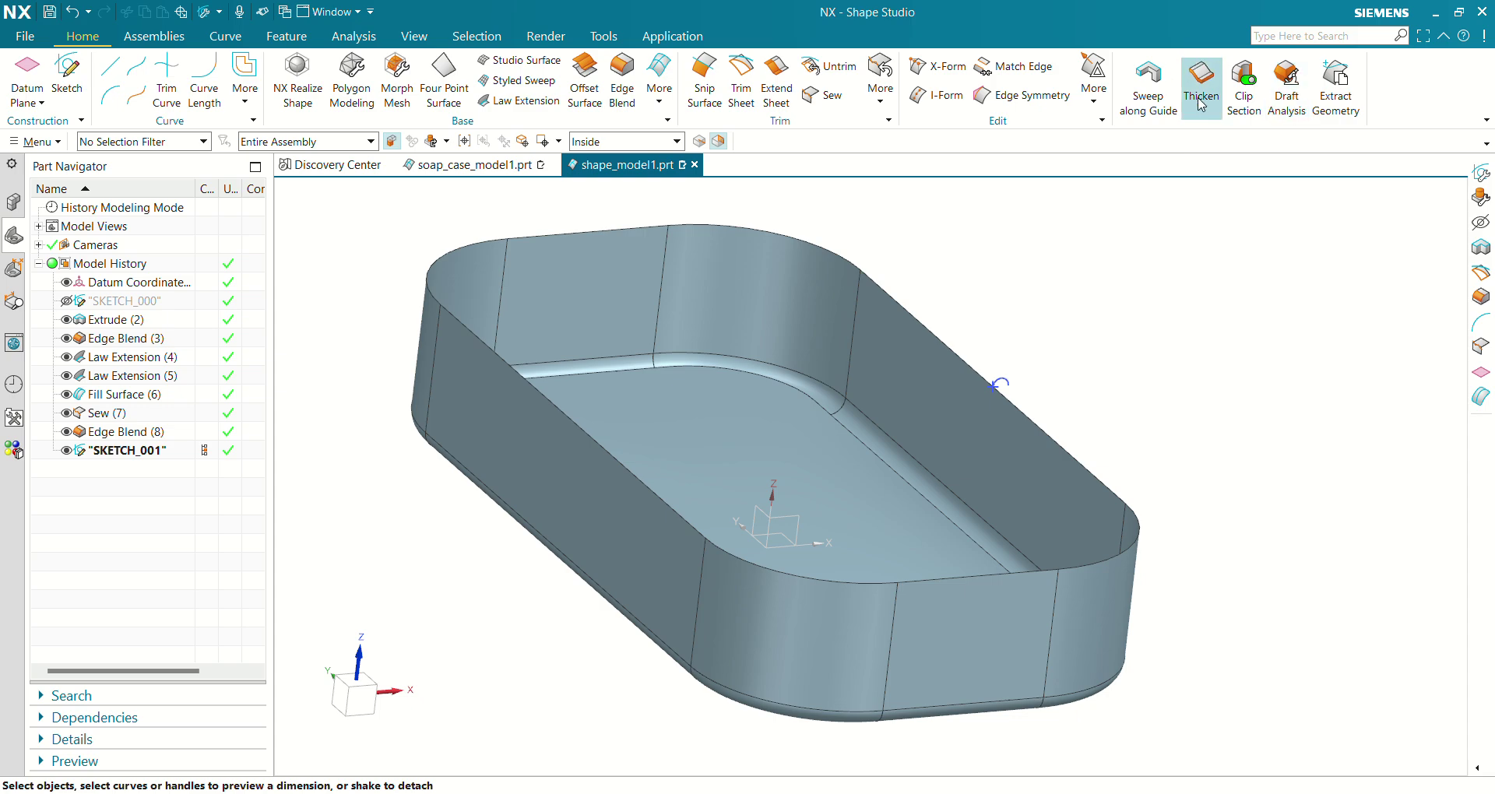
- Extract the wall's full upper edge loop as a composite curve using the Tangent Curves rule
{"action": "left_click", "coordinate": [1335, 82]}
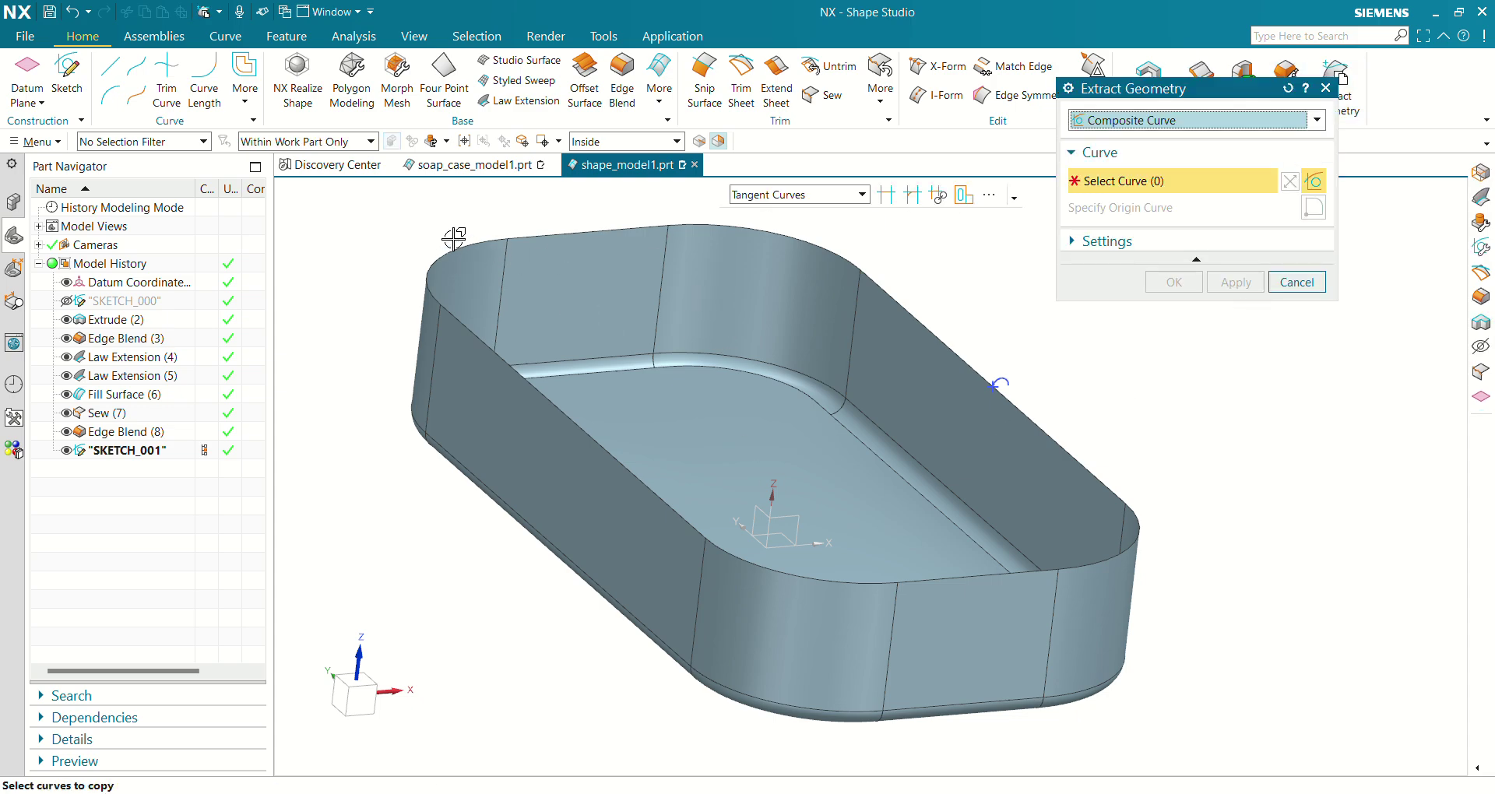
{"action": "left_click", "coordinate": [557, 231]}
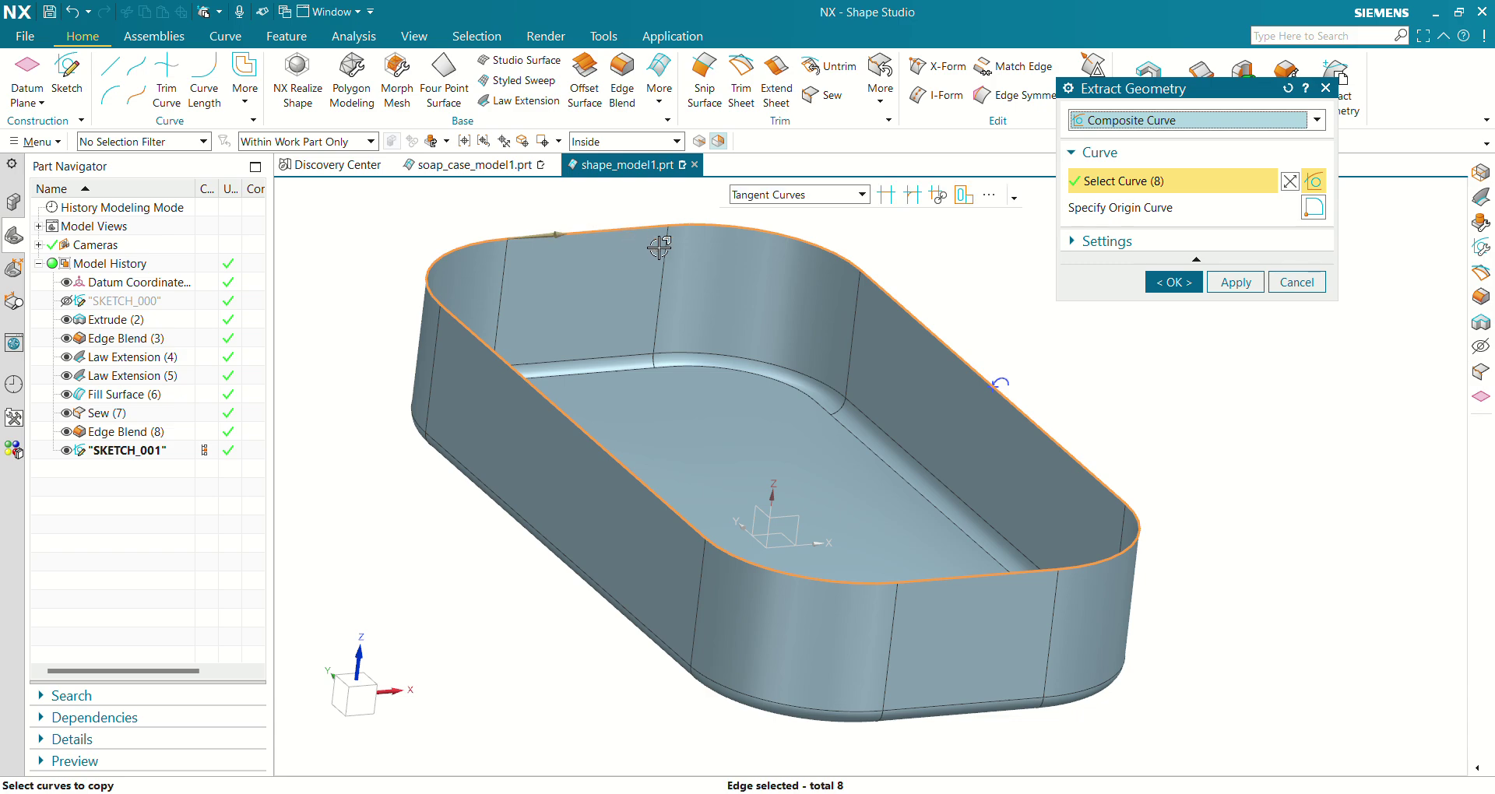
{"action": "left_click", "coordinate": [1160, 284]}
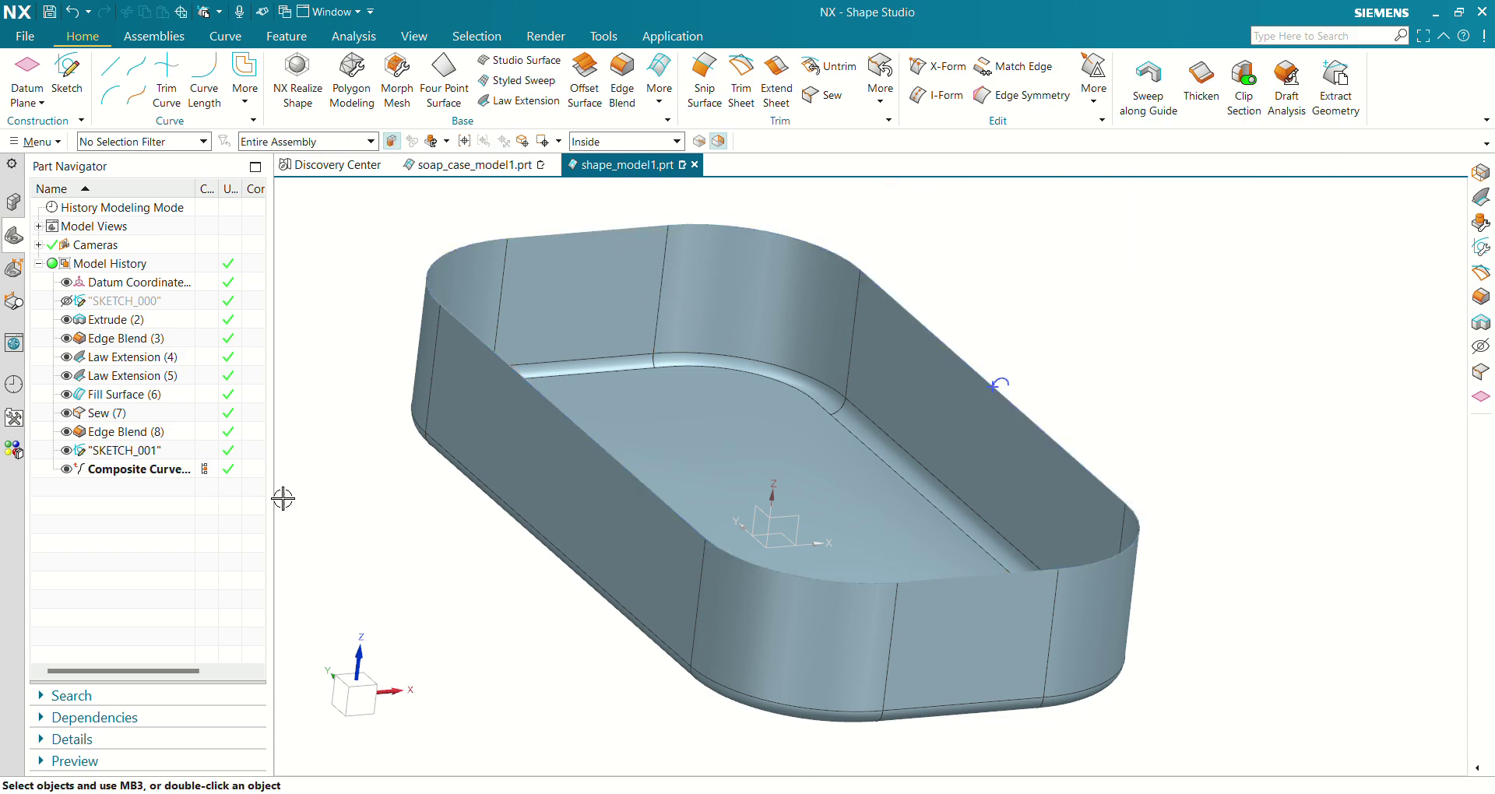
- Change the display color of the composite curve to red
{"action": "left_click", "coordinate": [141, 472]}
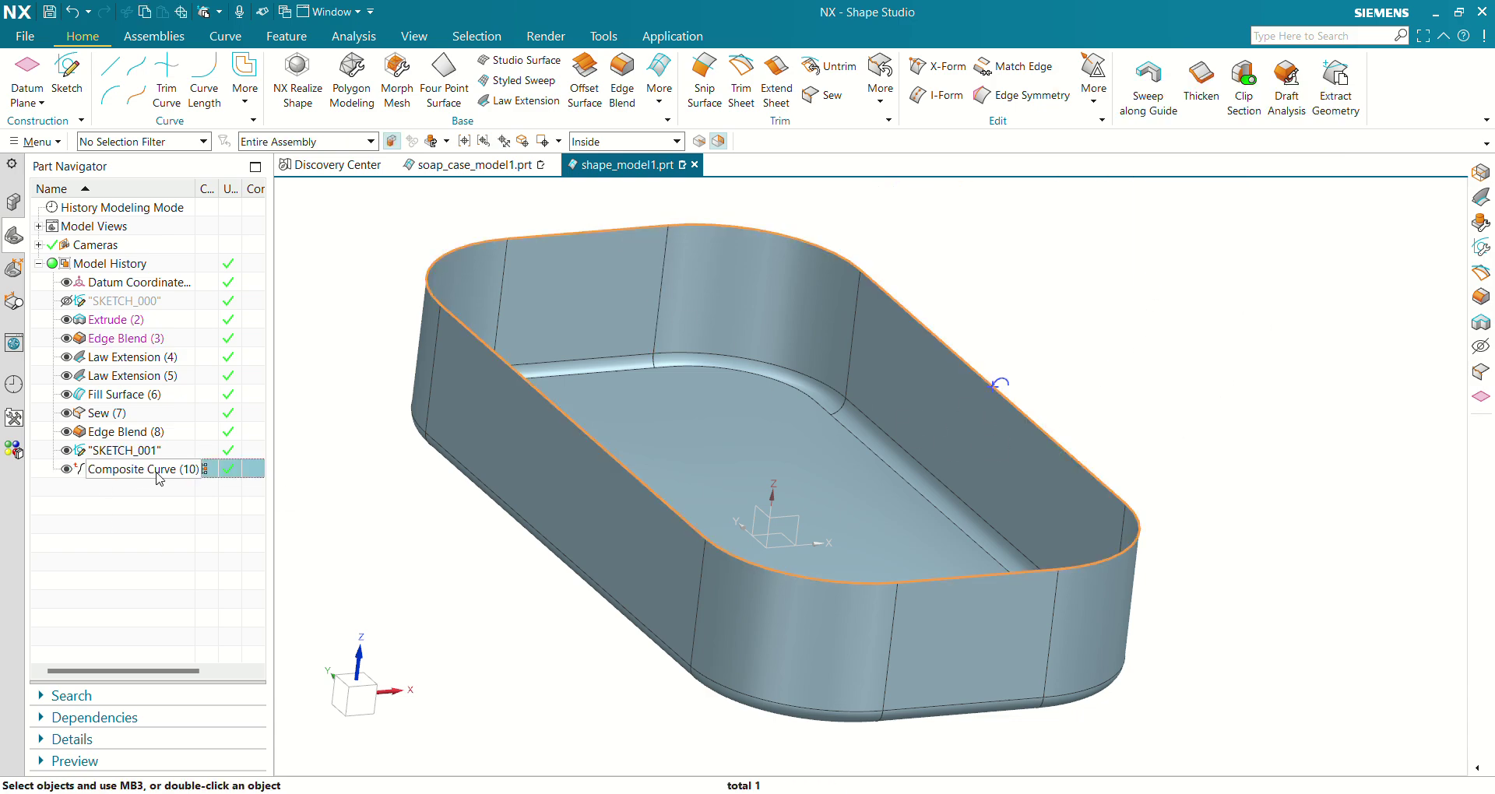
{"action": "key", "text": "ctrl+j"}
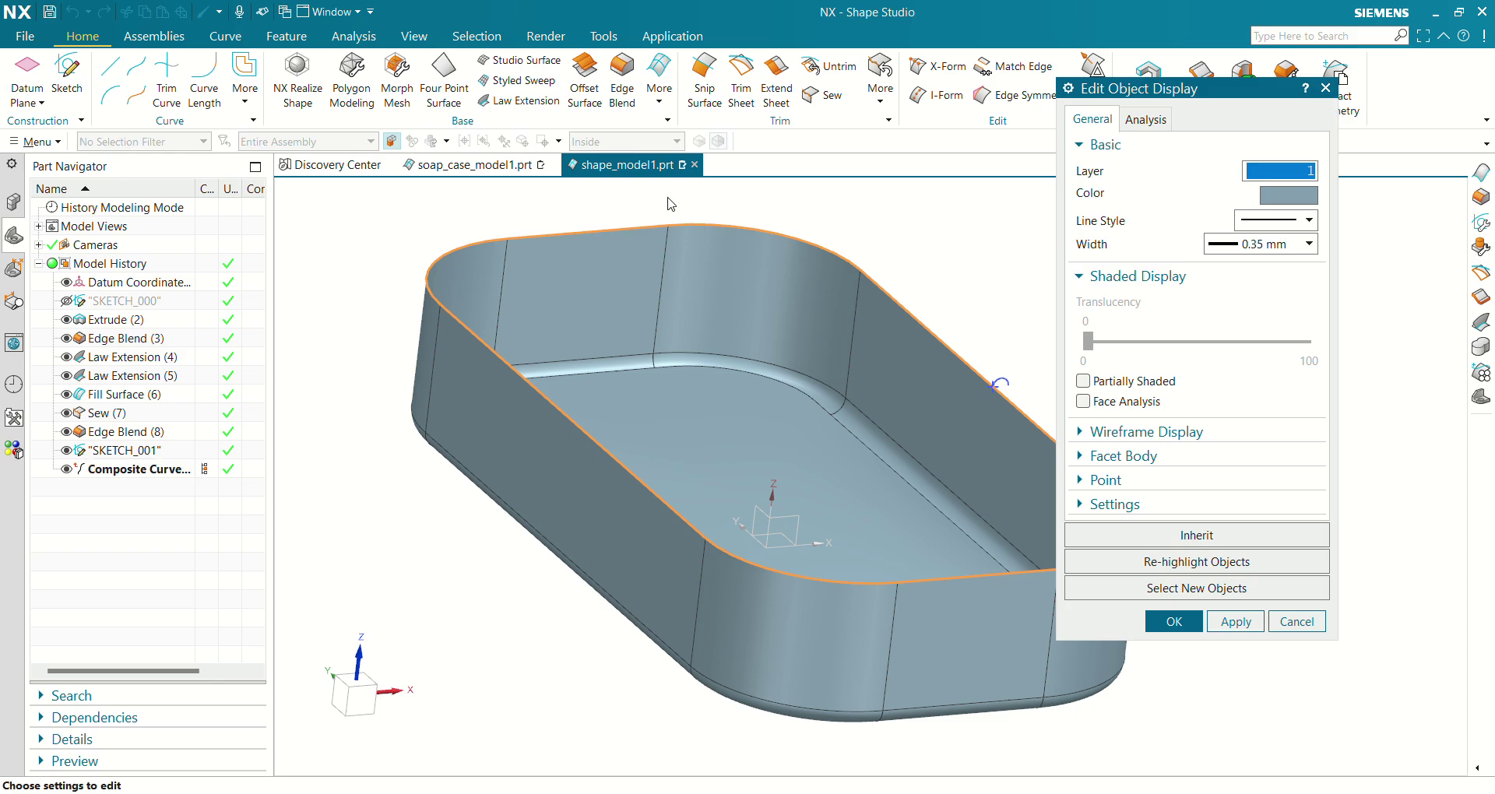
{"action": "left_click", "coordinate": [1314, 196]}
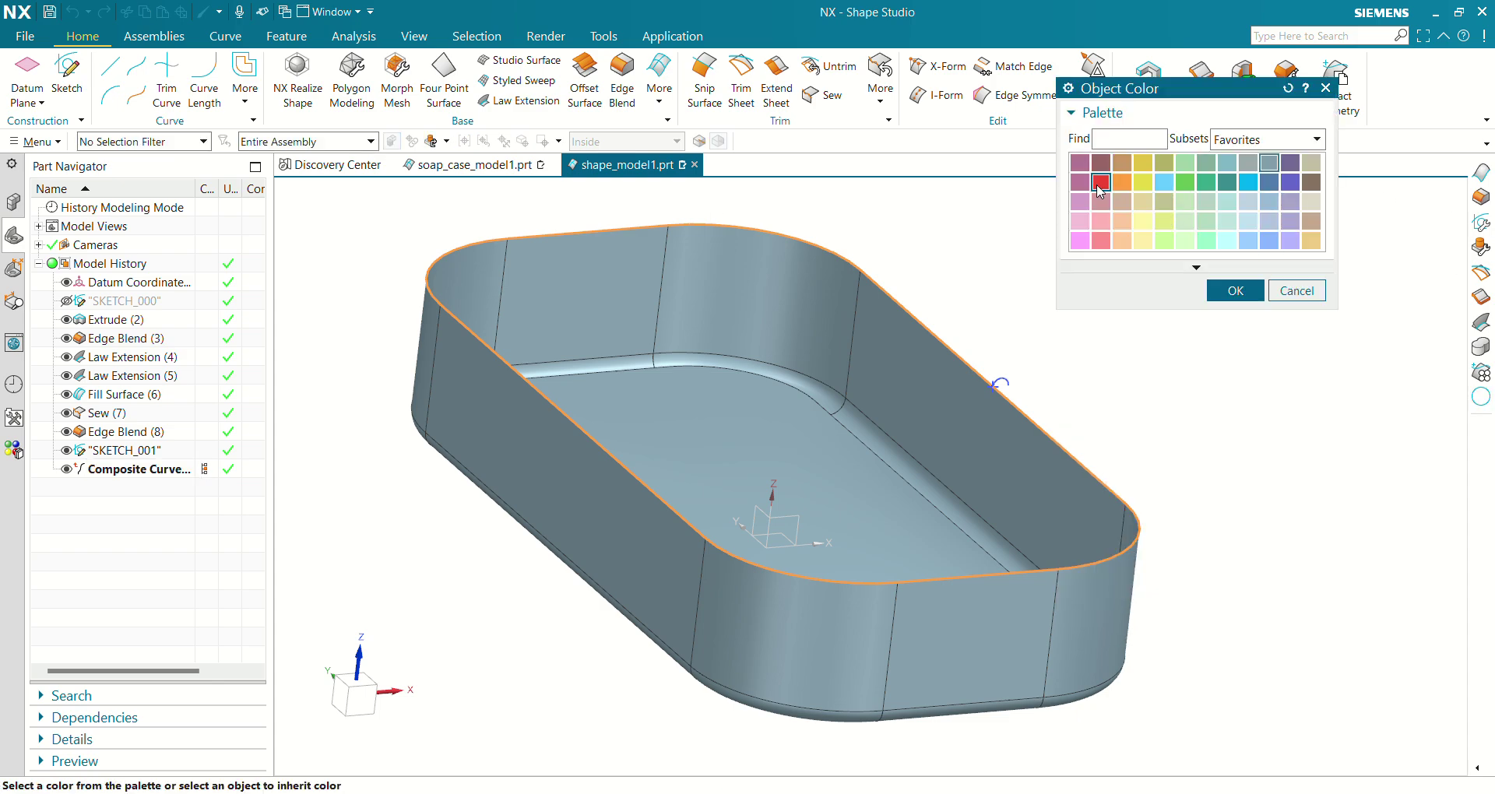
{"action": "left_click", "coordinate": [1236, 290]}
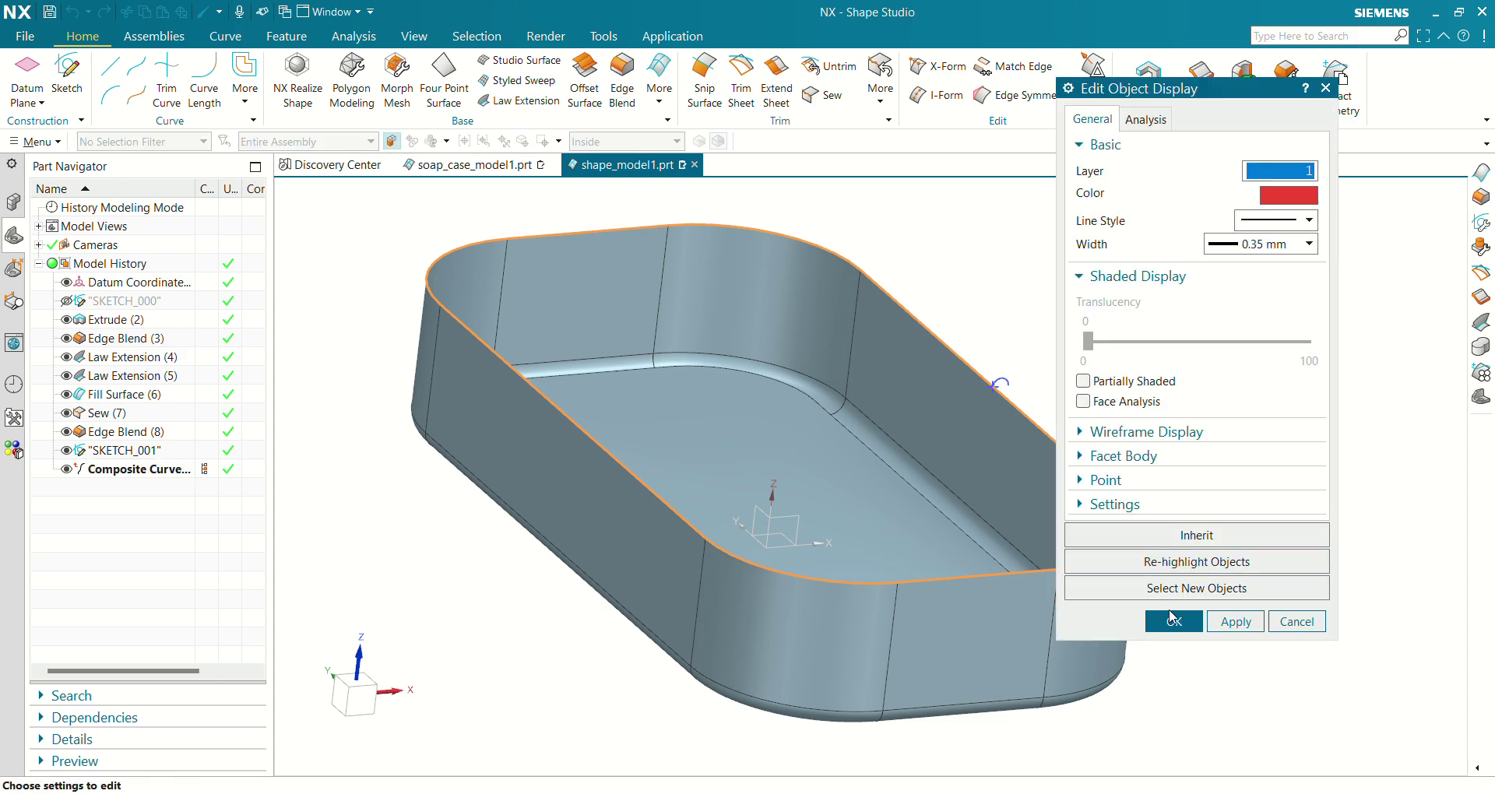
{"action": "left_click", "coordinate": [1171, 620]}
- Create a Swept surface with the semicircular arc as section and the composite curve as guide, using Fixed orientation and a constant scale factor of 1
{"action": "scroll", "coordinate": [1011, 337], "scroll_direction": "up", "scroll_amount": 4}
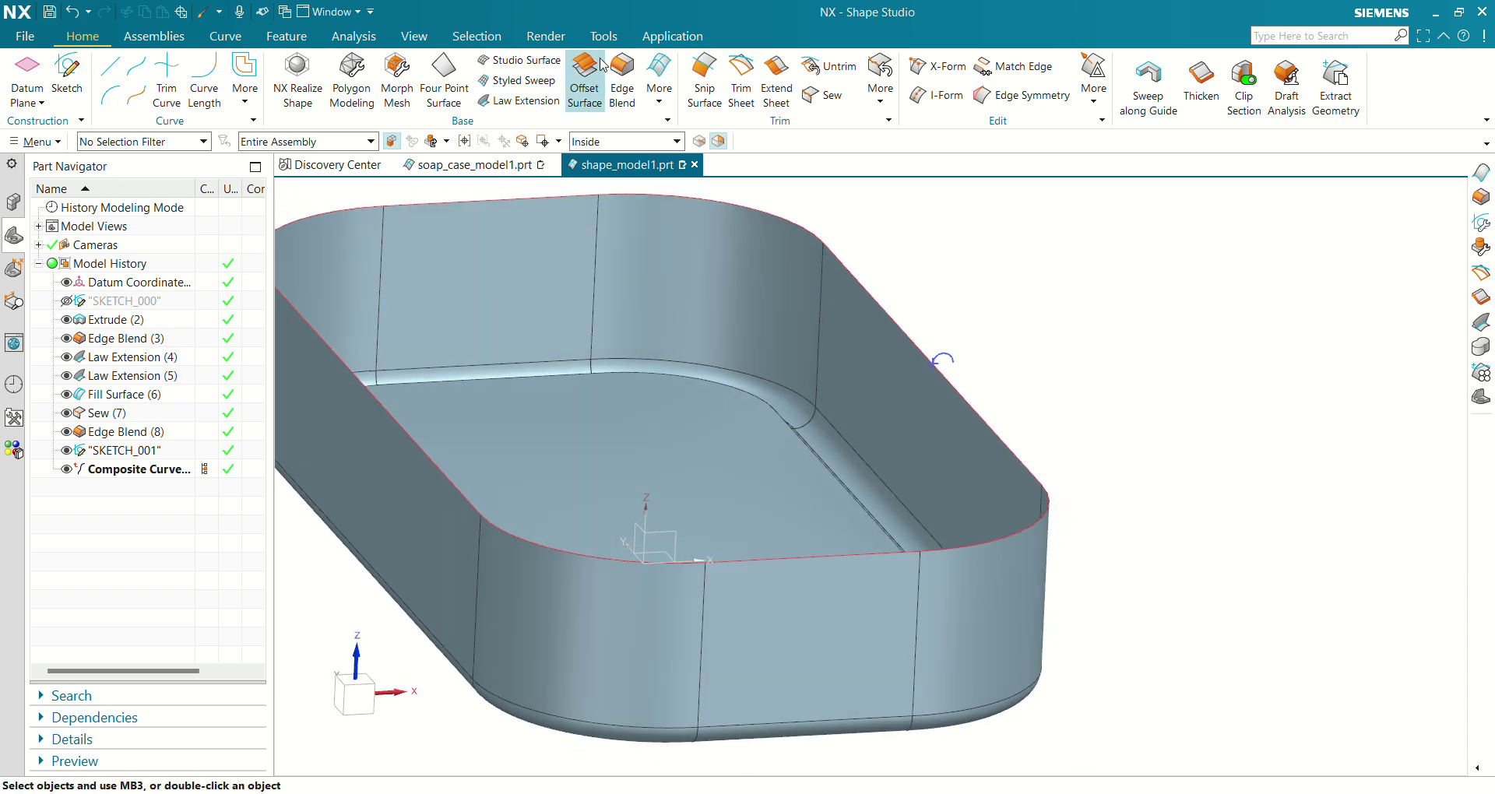
{"action": "left_click", "coordinate": [660, 82]}
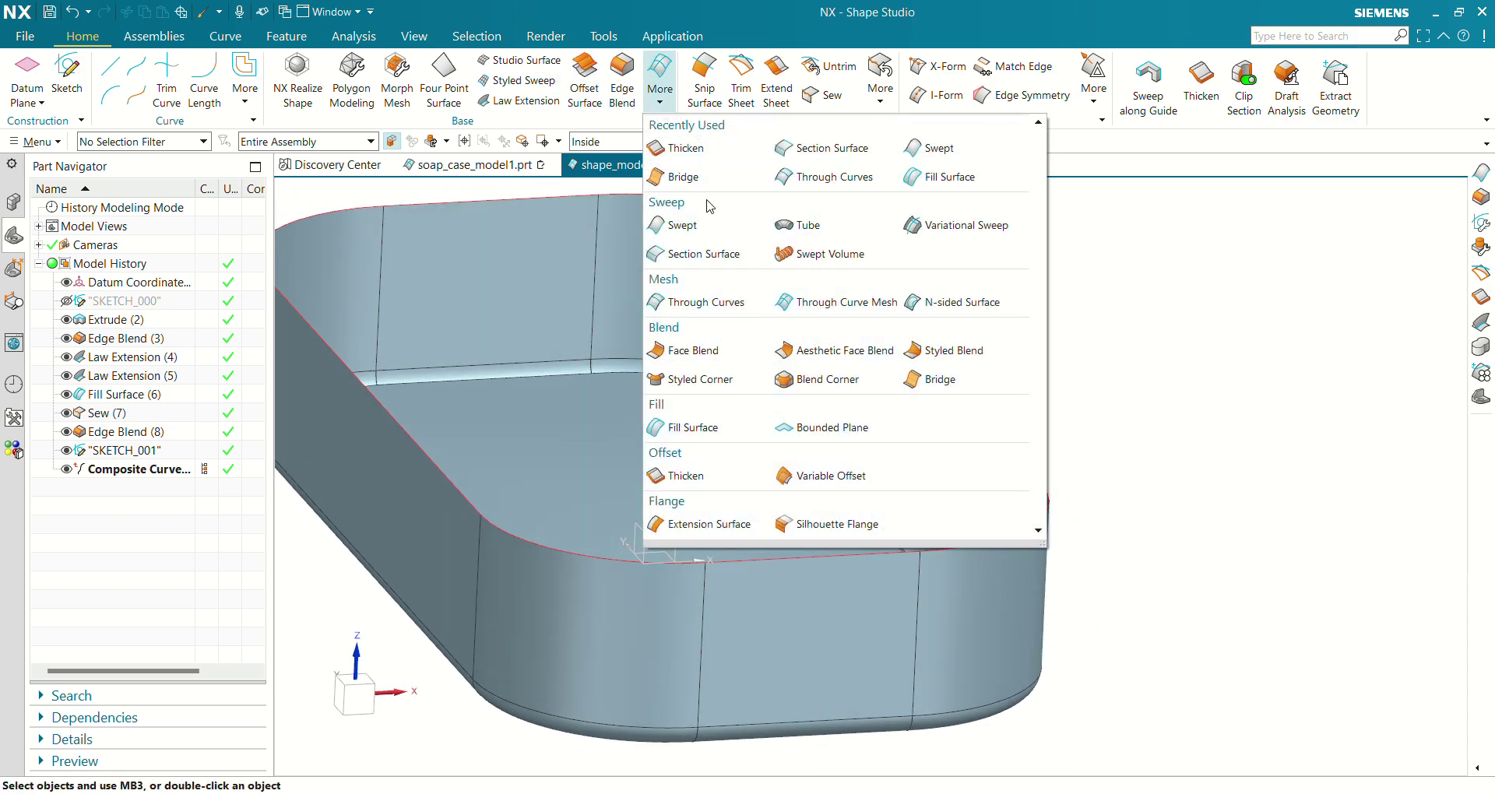
{"action": "left_click", "coordinate": [671, 225]}
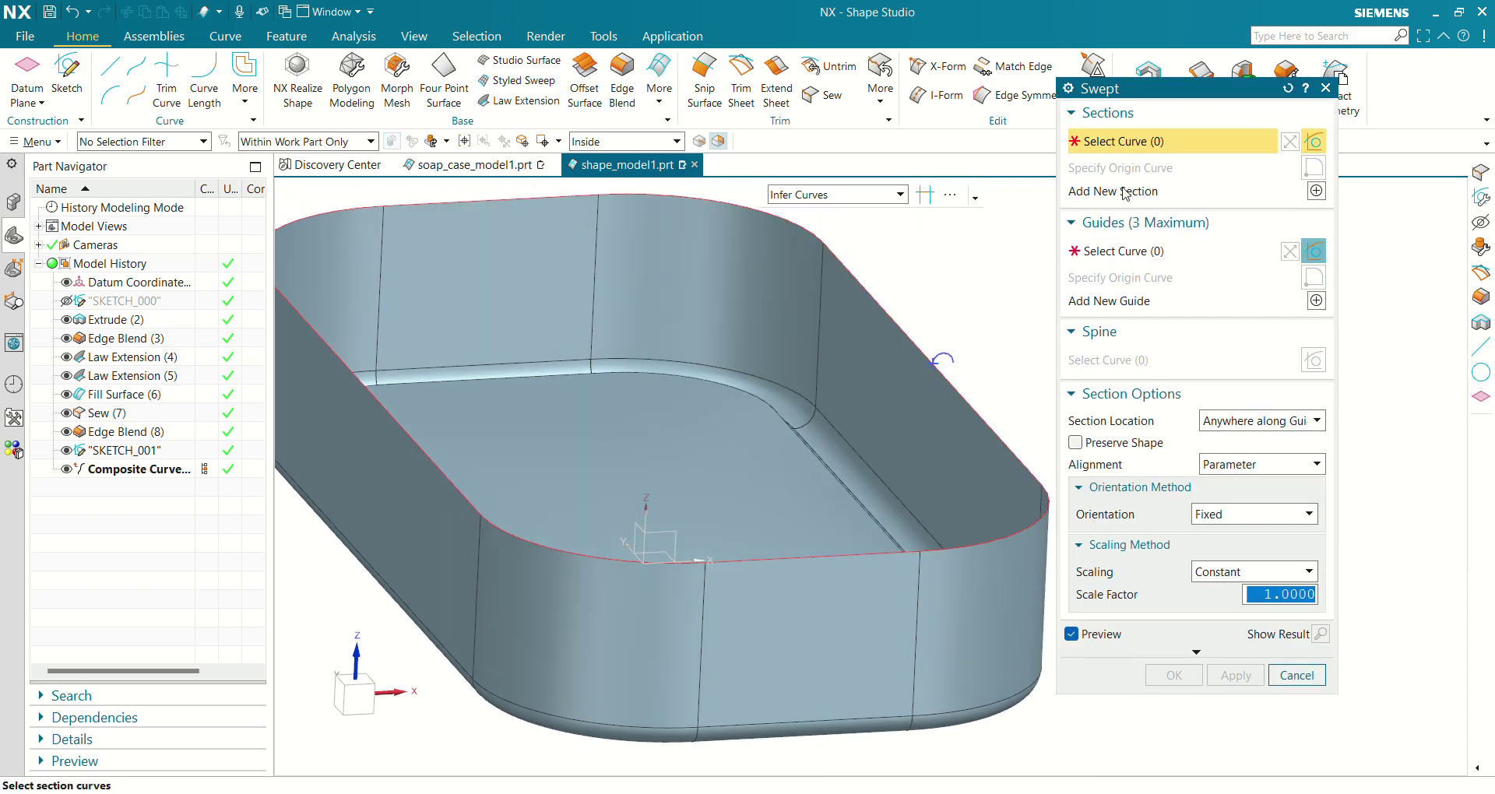
{"action": "left_click", "coordinate": [951, 358]}
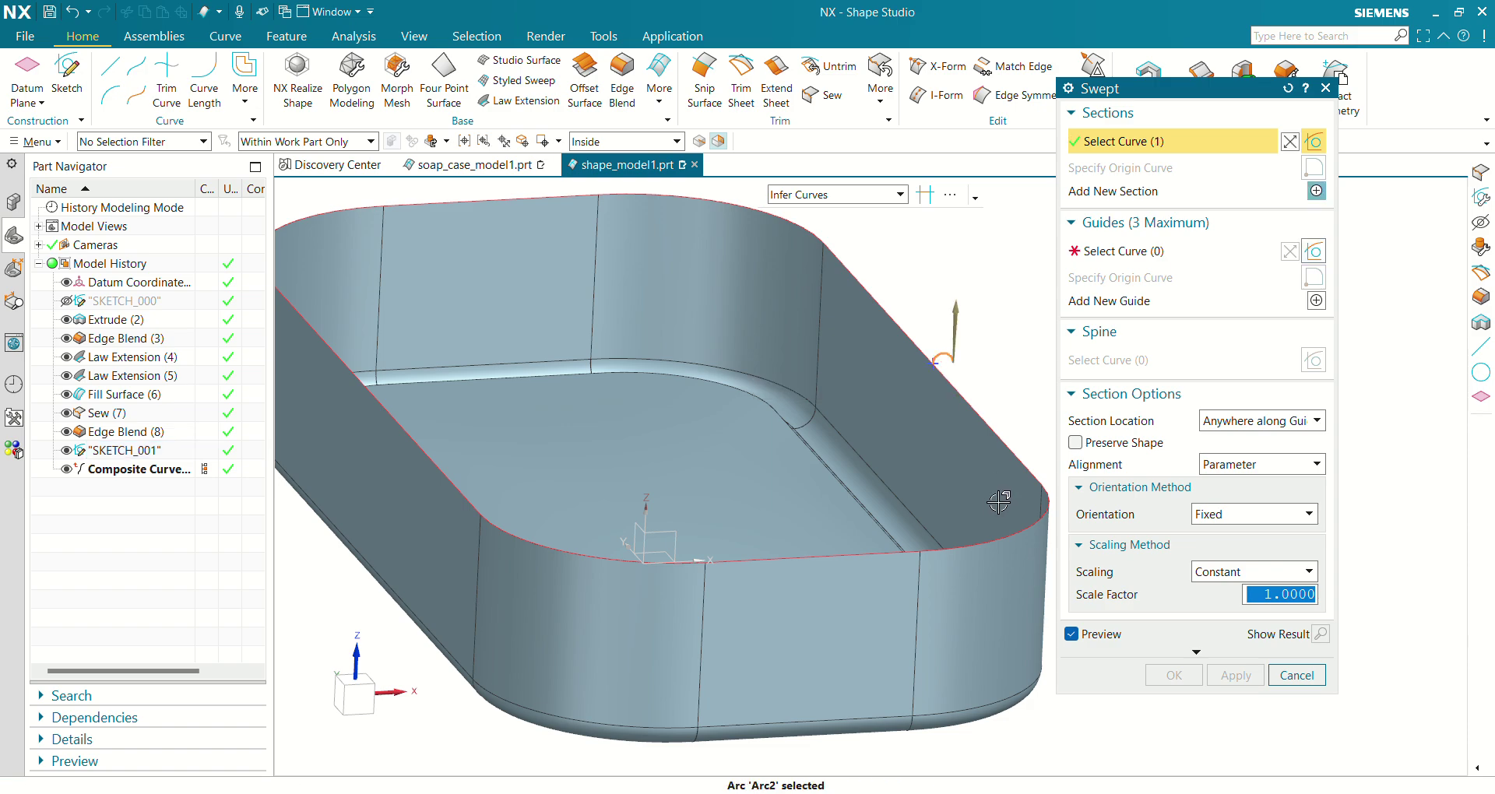
{"action": "middle_click", "coordinate": [1116, 269]}
{"action": "left_click", "coordinate": [103, 470]}
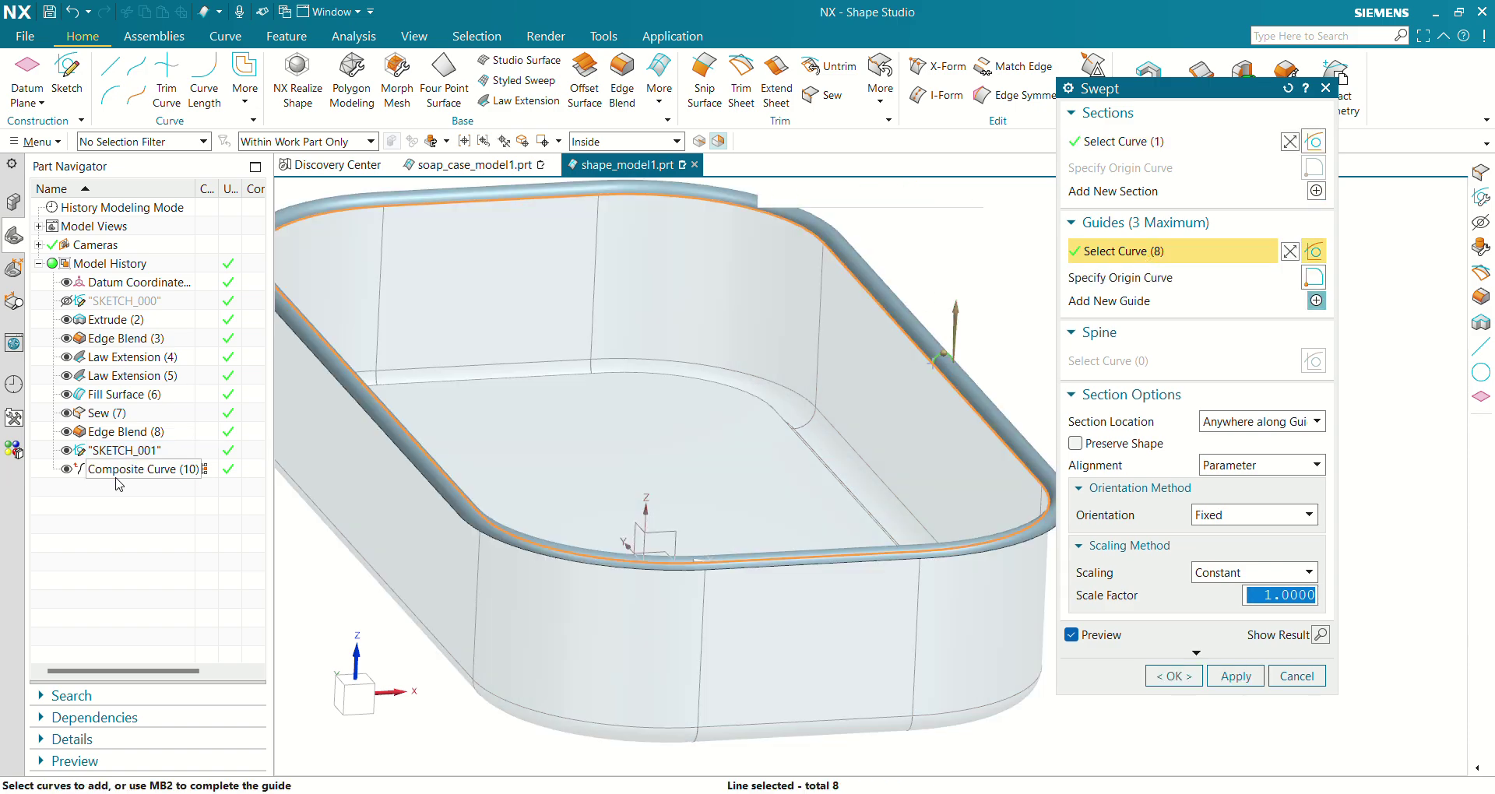
{"action": "left_click", "coordinate": [1173, 676]}
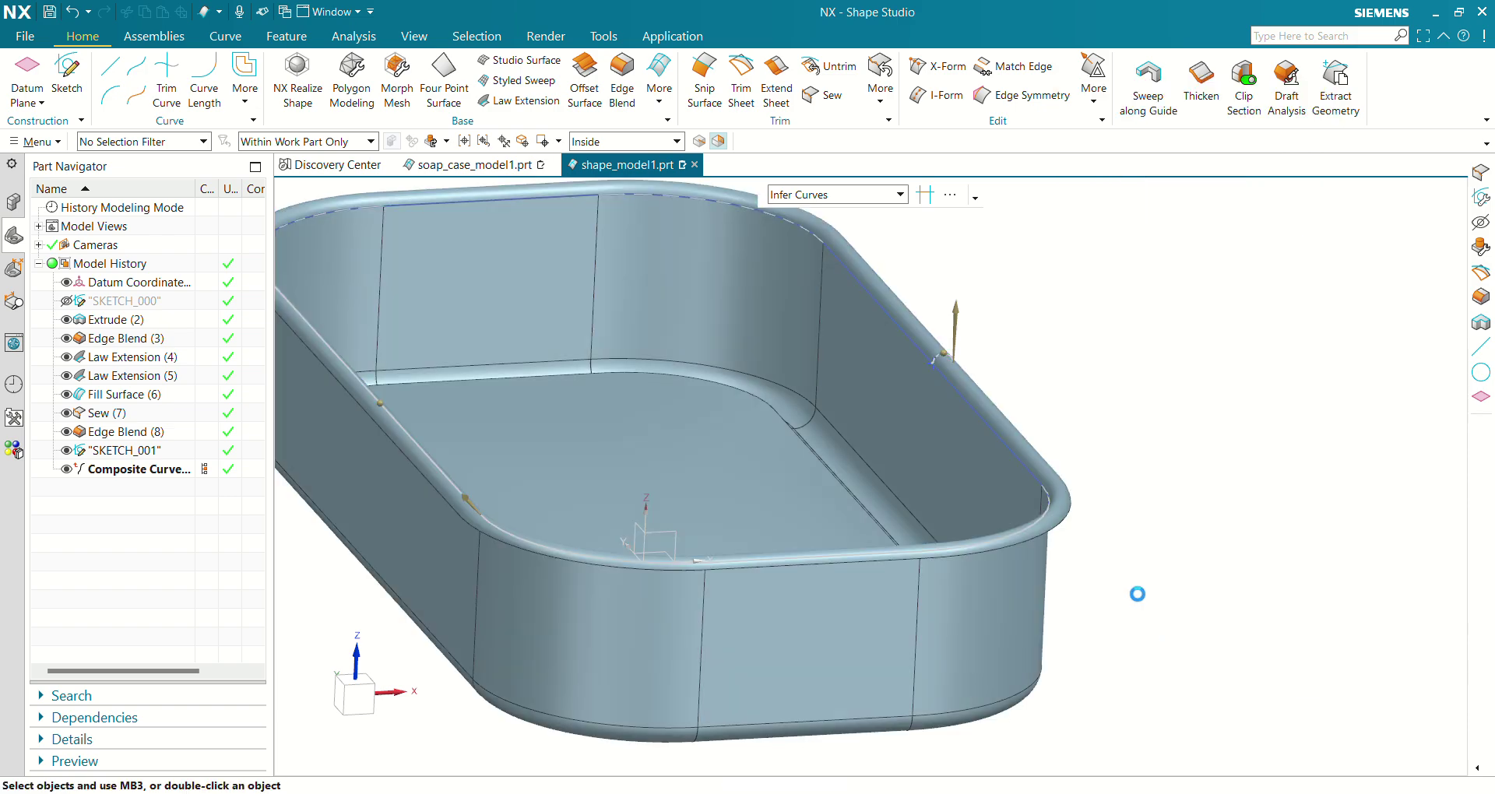
- Compare the swept rim and the floor of the tray with the reference soap case in soap_case_model1.prt
{"action": "middle_click_drag", "start_coordinate": [1134, 594], "coordinate": [885, 511]}
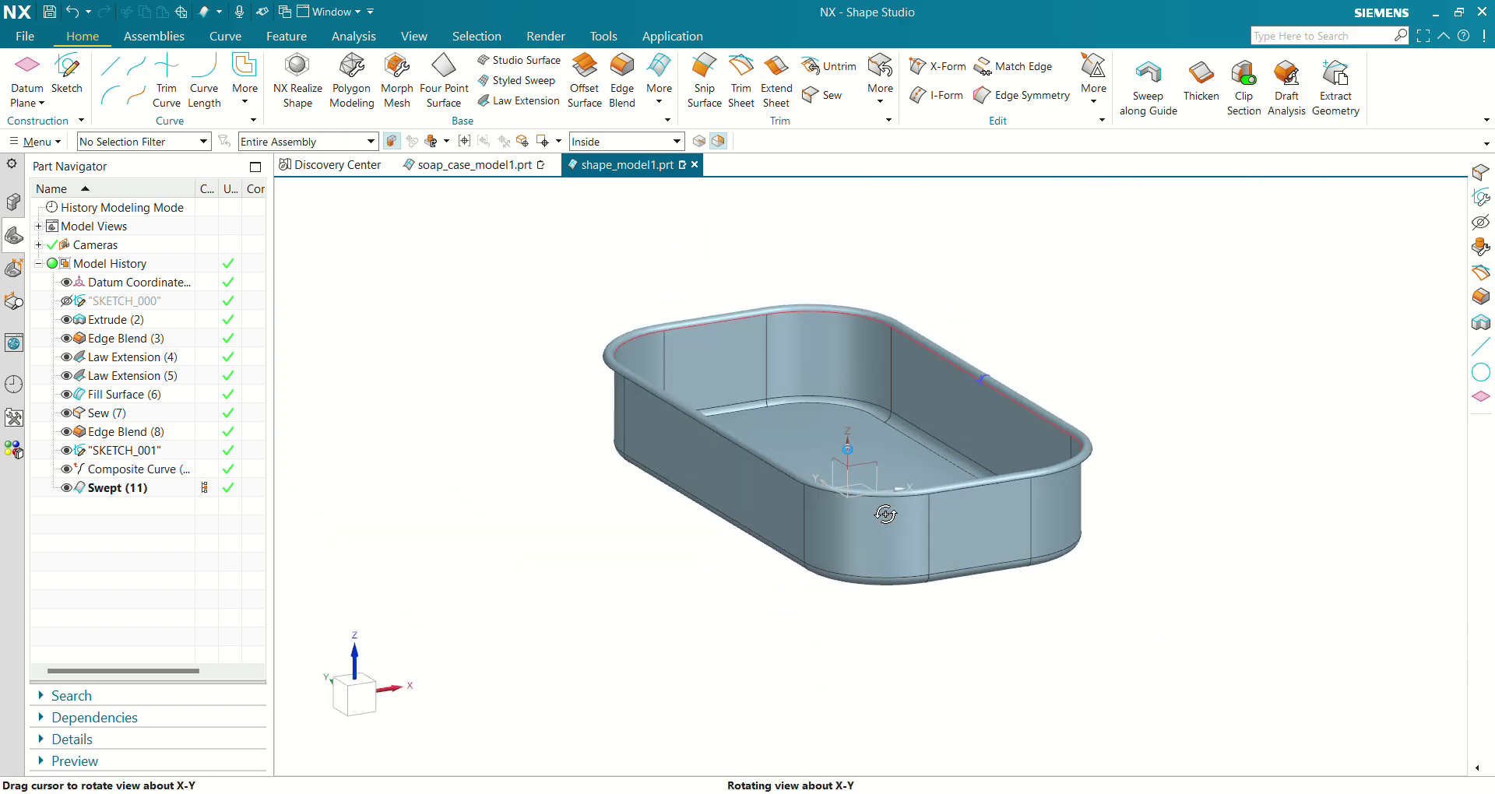
{"action": "scroll", "coordinate": [918, 413], "scroll_direction": "up", "scroll_amount": 3}
{"action": "middle_click_drag", "start_coordinate": [890, 433], "coordinate": [817, 405]}
{"action": "left_click", "coordinate": [468, 164]}
{"action": "middle_click_drag", "start_coordinate": [604, 437], "coordinate": [606, 287]}
{"action": "left_click", "coordinate": [627, 166]}
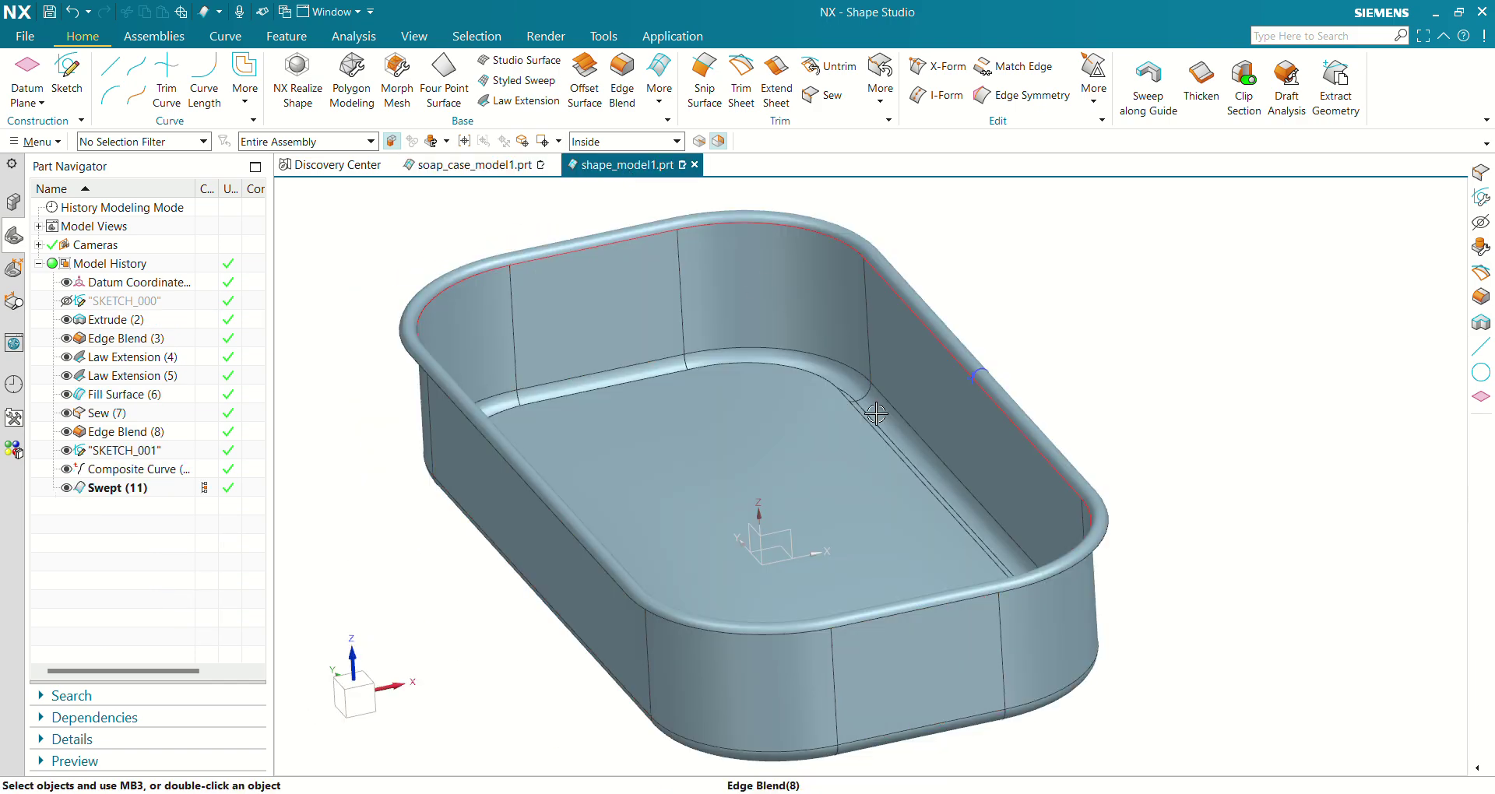
{"action": "middle_click_drag", "start_coordinate": [896, 381], "coordinate": [880, 428]}
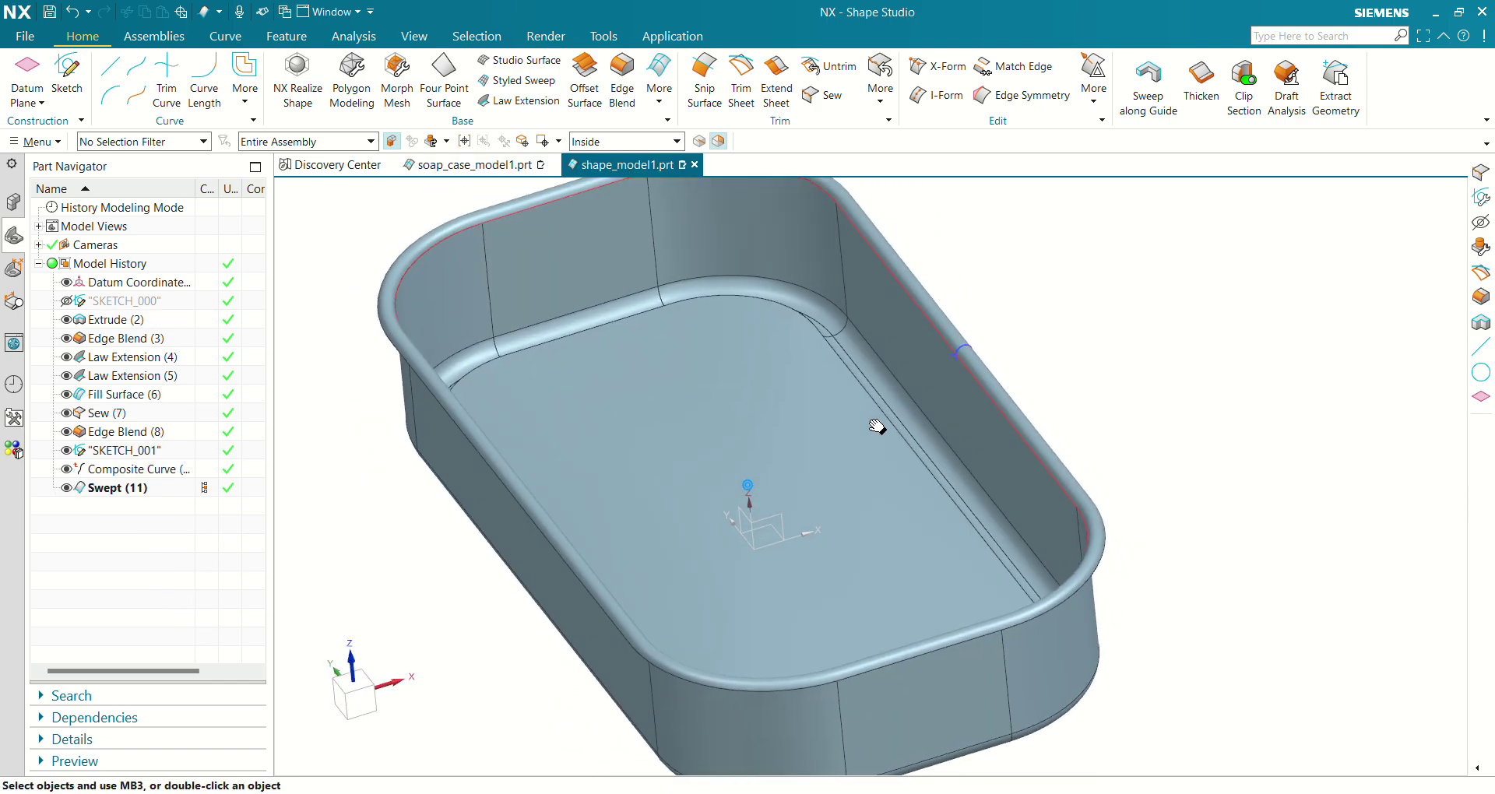
{"action": "left_click", "coordinate": [471, 165]}
{"action": "mouse_move", "coordinate": [659, 466]}
{"action": "middle_mouse_down"}
{"action": "mouse_move", "coordinate": [664, 506]}
{"action": "mouse_move", "coordinate": [683, 517]}
{"action": "mouse_move", "coordinate": [658, 459]}
{"action": "mouse_move", "coordinate": [674, 474]}
{"action": "middle_mouse_up"}
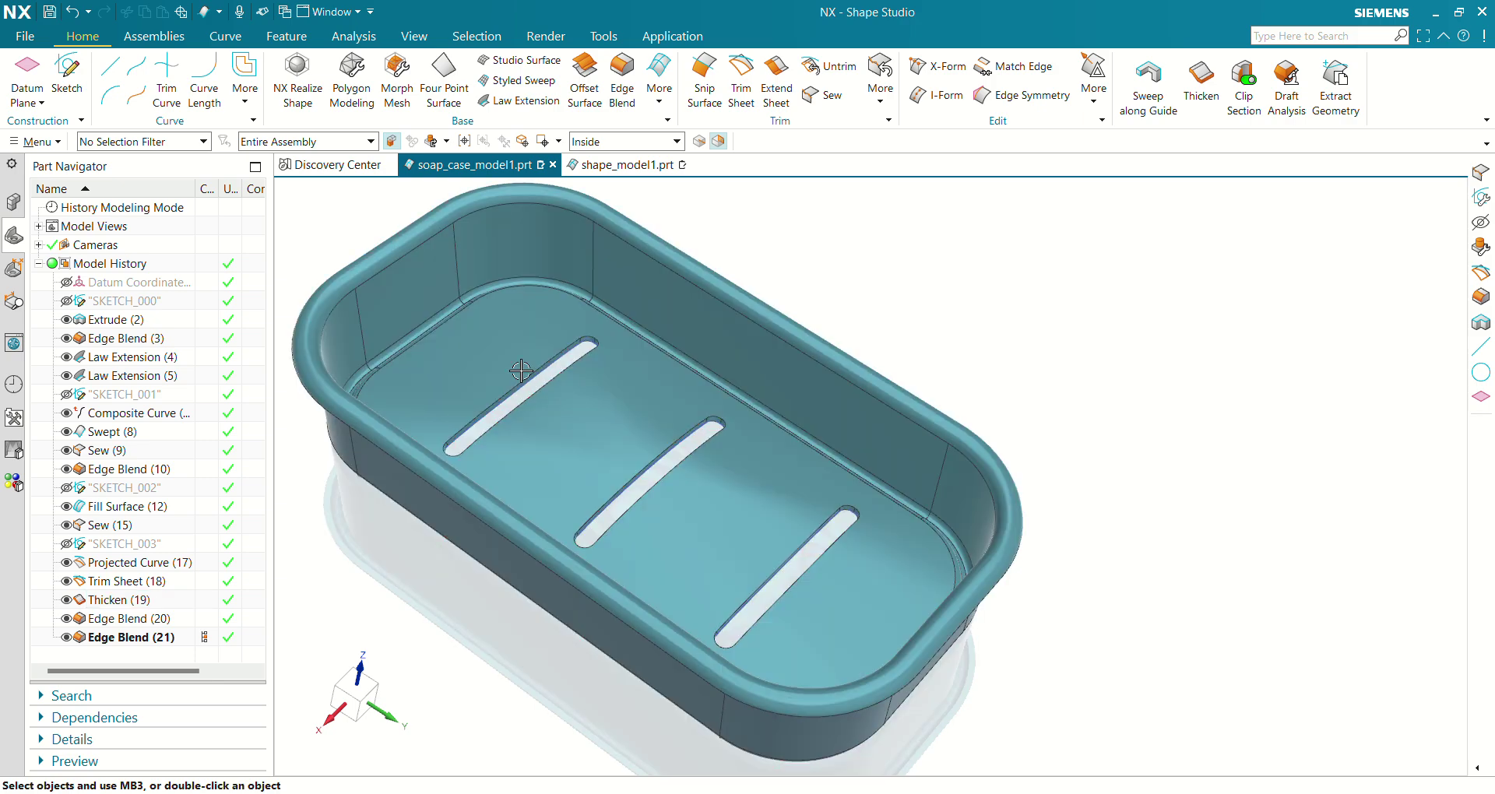
{"action": "left_click", "coordinate": [626, 164]}
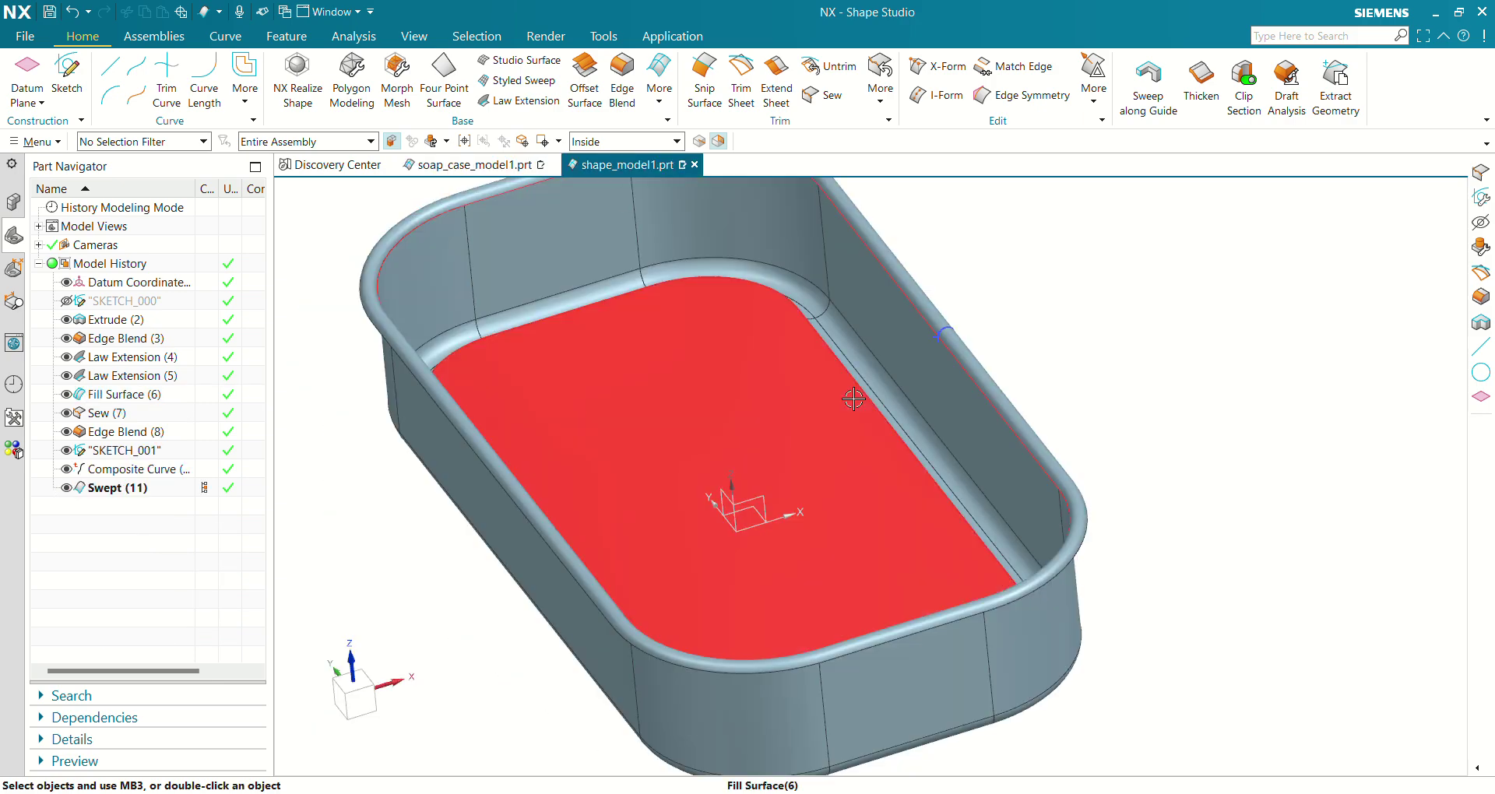
- Create a new sketch on the horizontal XY plane of the tray
{"action": "mouse_move", "coordinate": [851, 390]}
{"action": "middle_mouse_down"}
{"action": "mouse_move", "coordinate": [779, 467]}
{"action": "mouse_move", "coordinate": [840, 435]}
{"action": "mouse_move", "coordinate": [841, 474]}
{"action": "mouse_move", "coordinate": [807, 493]}
{"action": "middle_mouse_up"}
{"action": "left_click", "coordinate": [56, 76]}
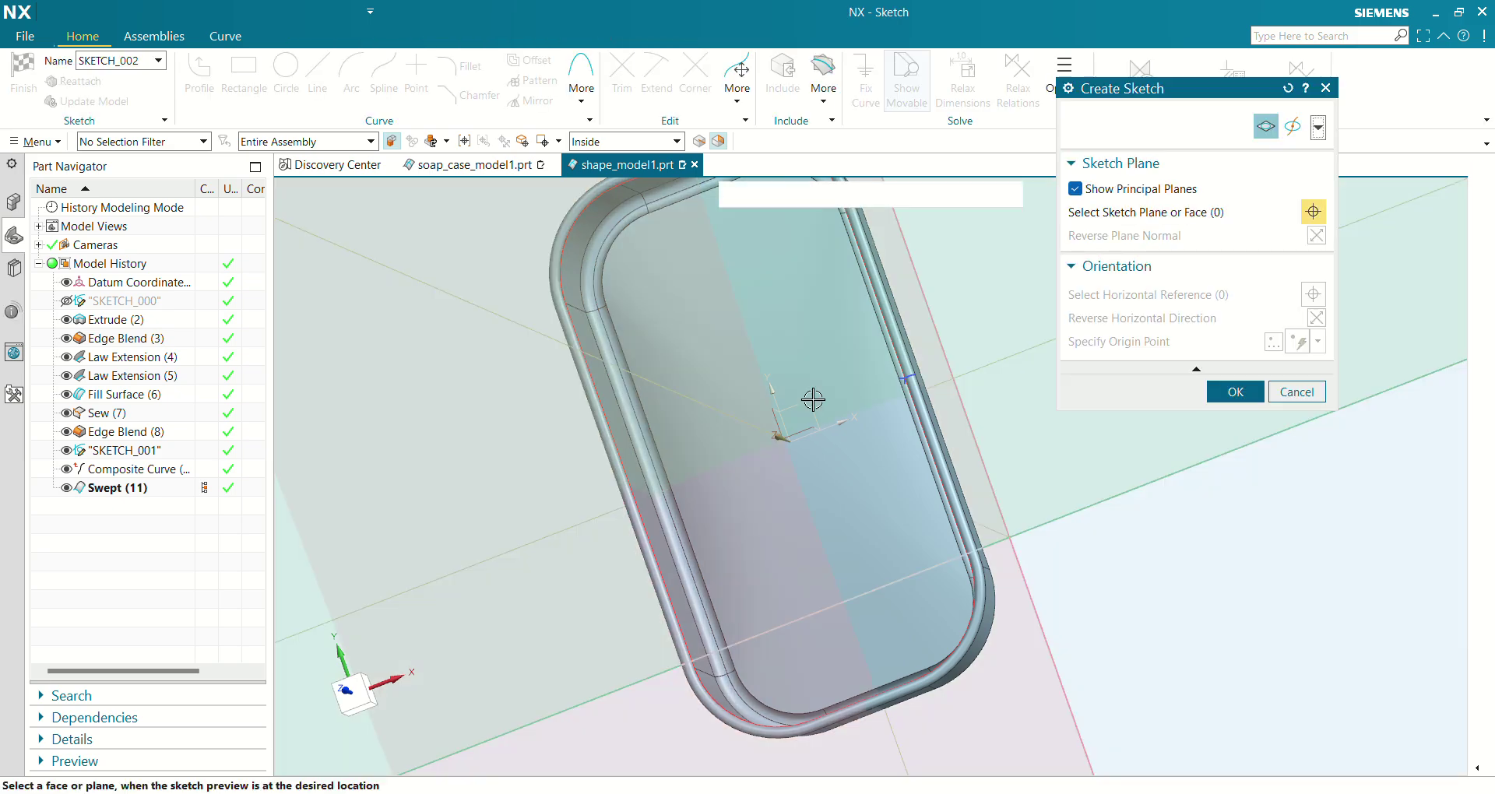
{"action": "left_click", "coordinate": [1237, 391]}
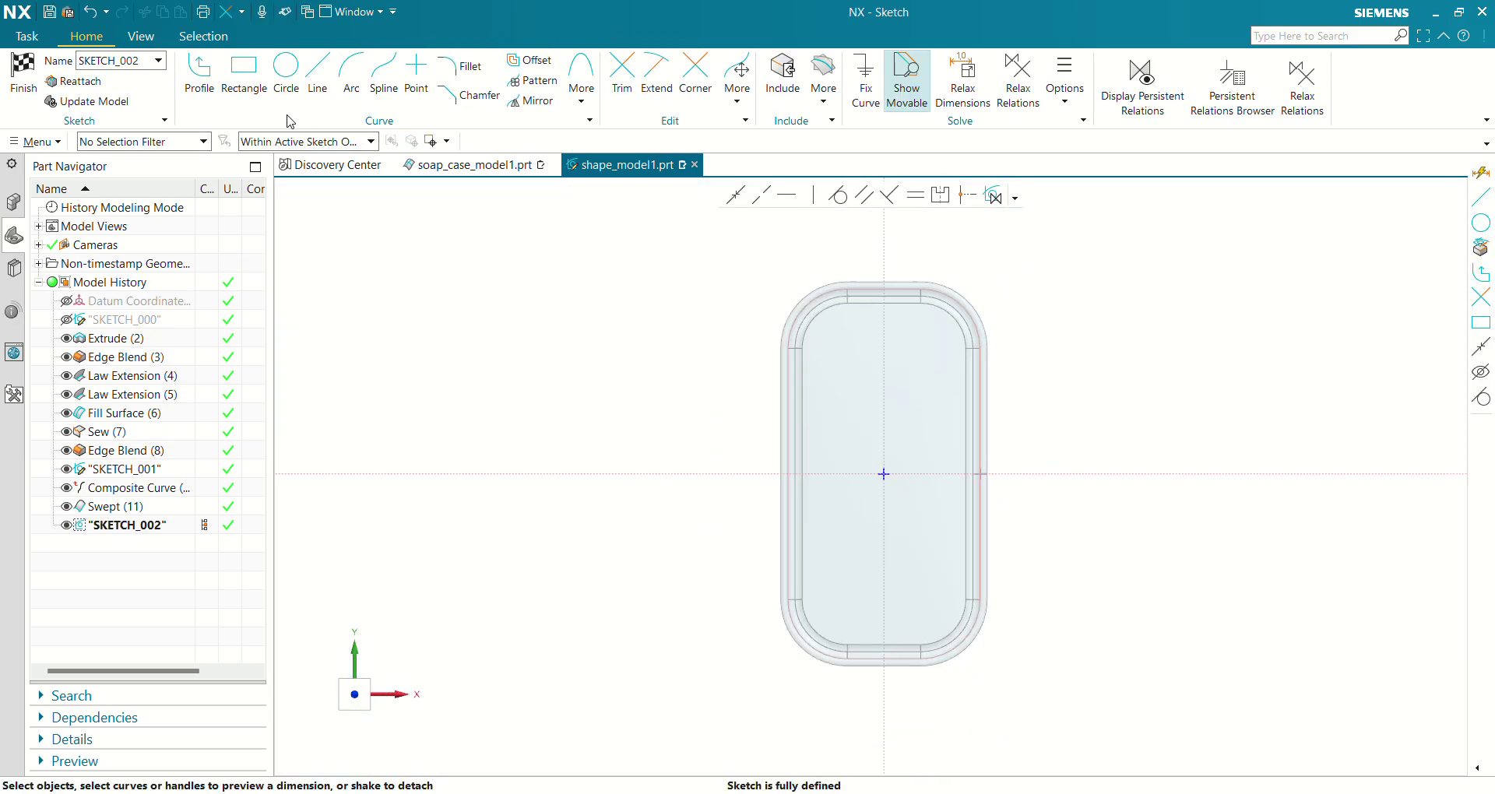
- Draw a center-based horizontal rectangle about 43 mm wide on the sketch origin of the tray floor
{"action": "key", "text": "r"}
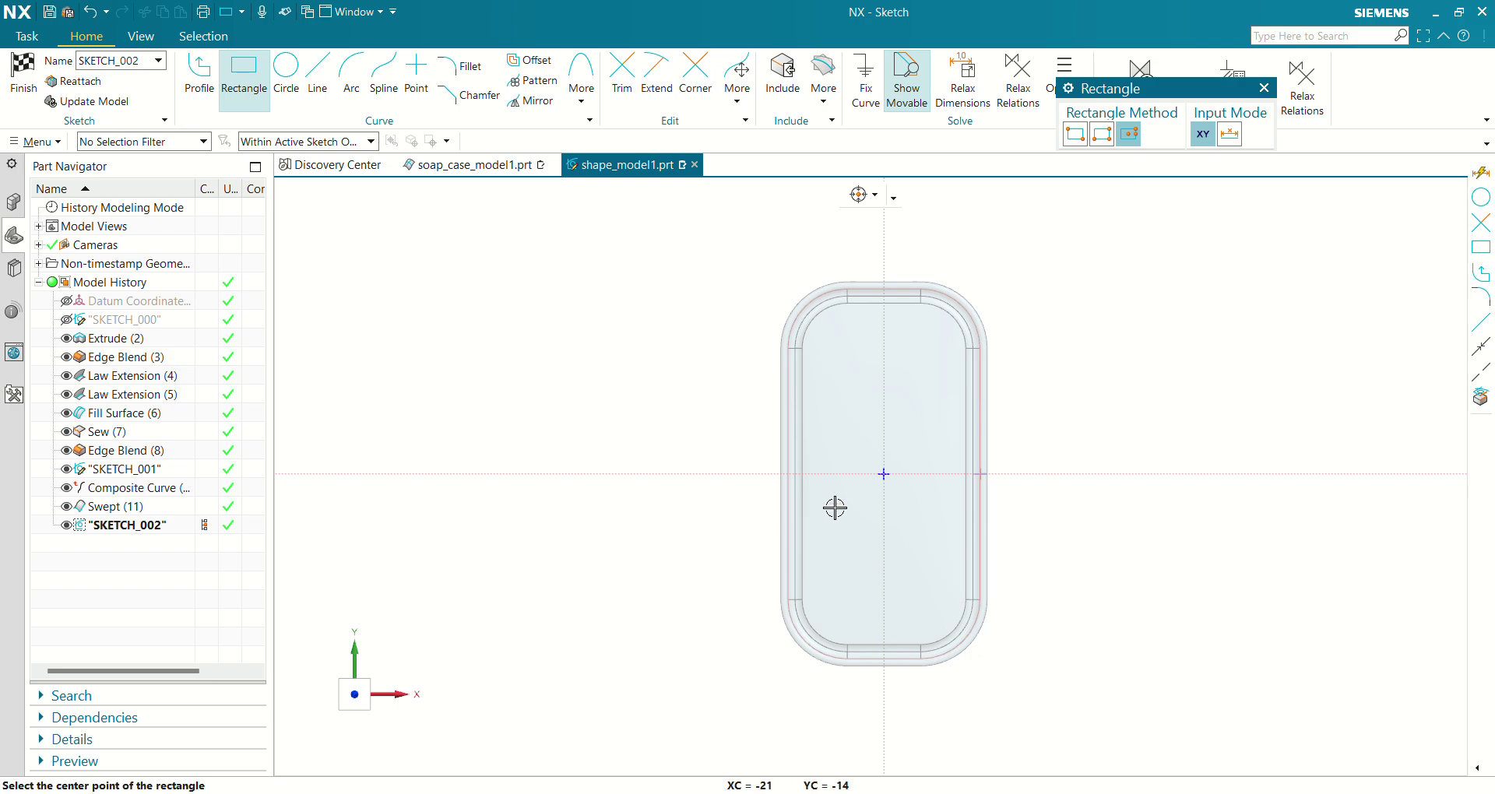
{"action": "left_click", "coordinate": [881, 477]}
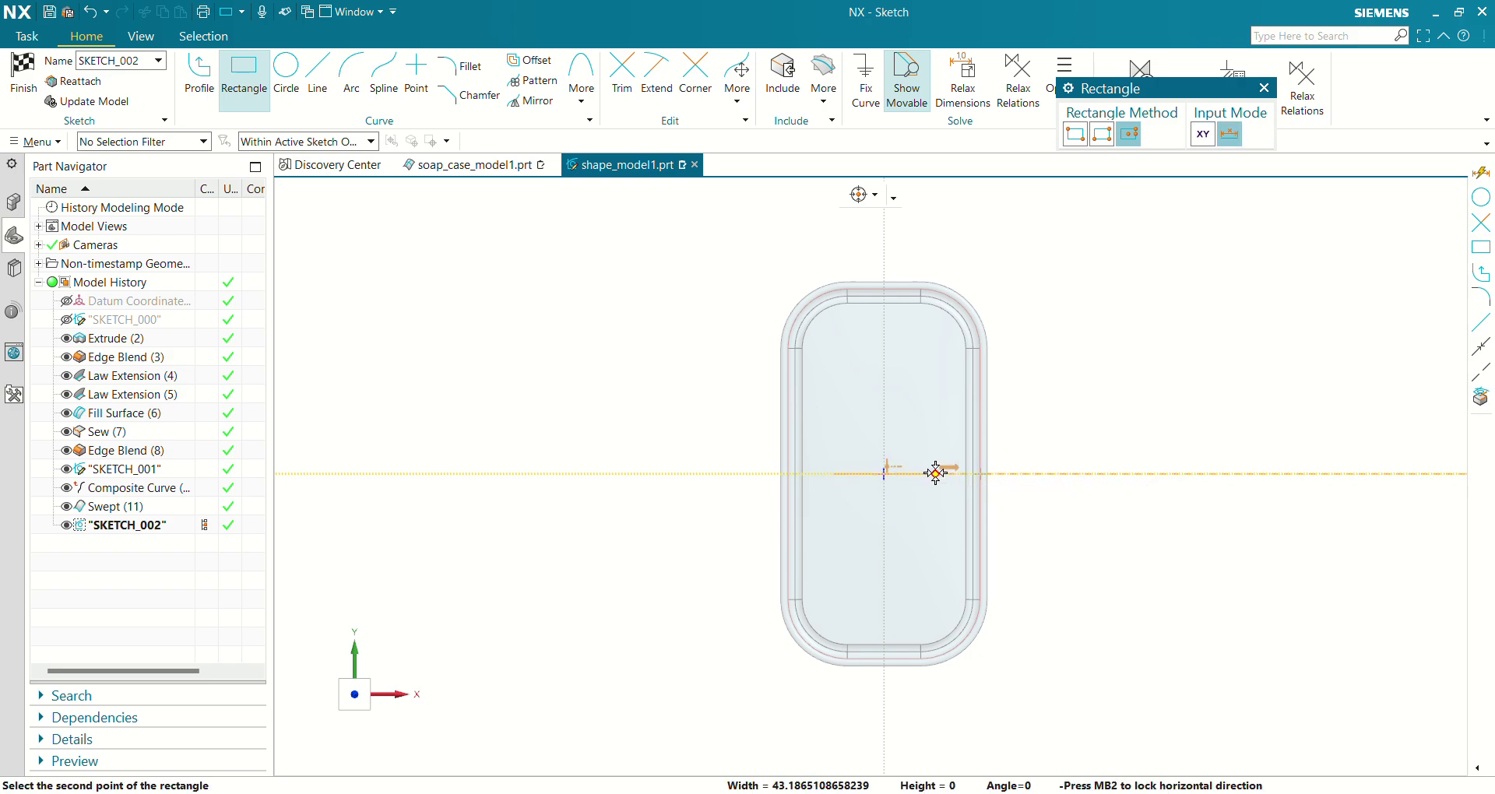
{"action": "left_click", "coordinate": [935, 473]}
{"action": "left_click", "coordinate": [931, 483]}
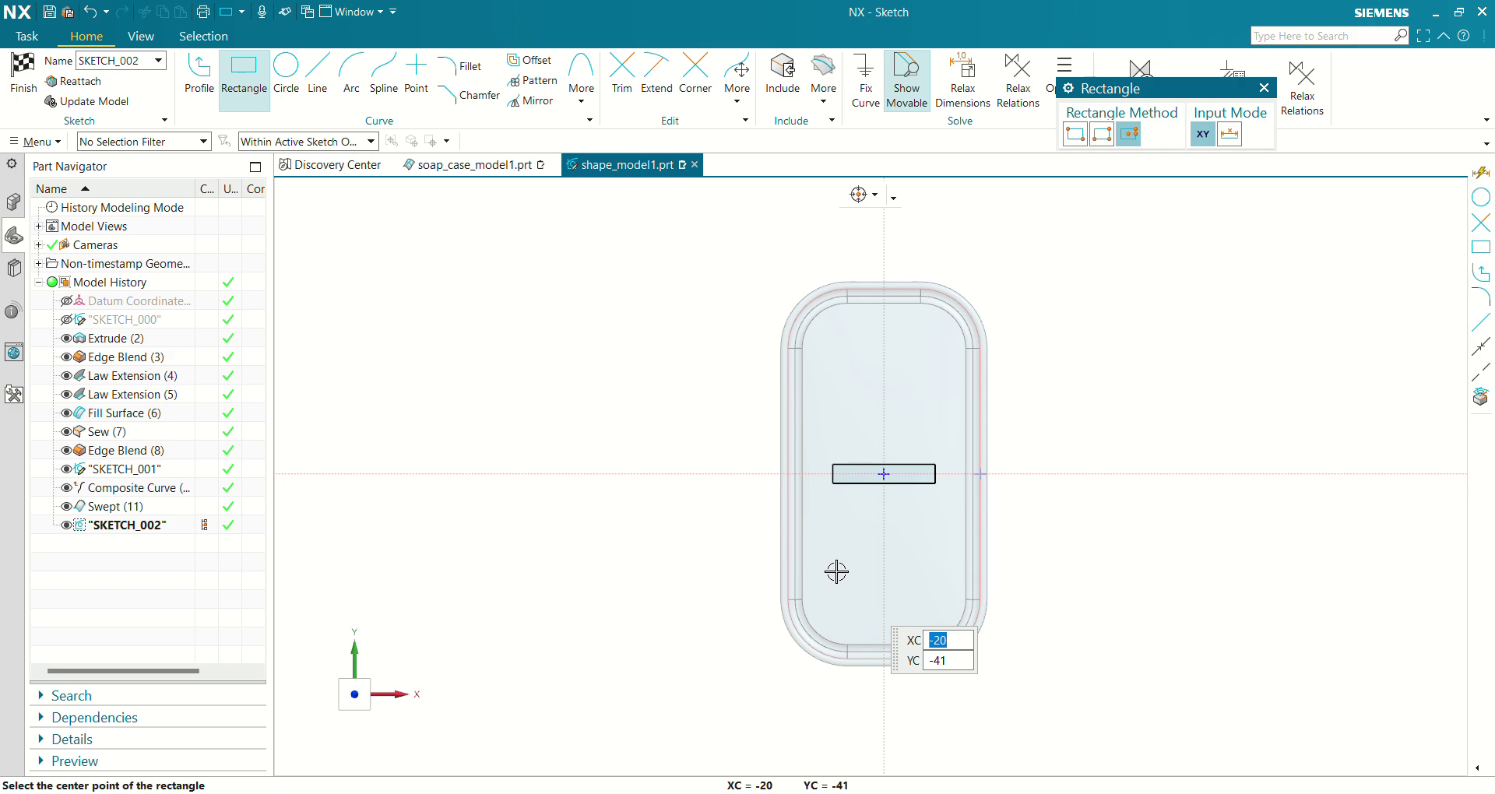
{"action": "scroll", "coordinate": [891, 492], "scroll_direction": "up", "scroll_amount": 5}
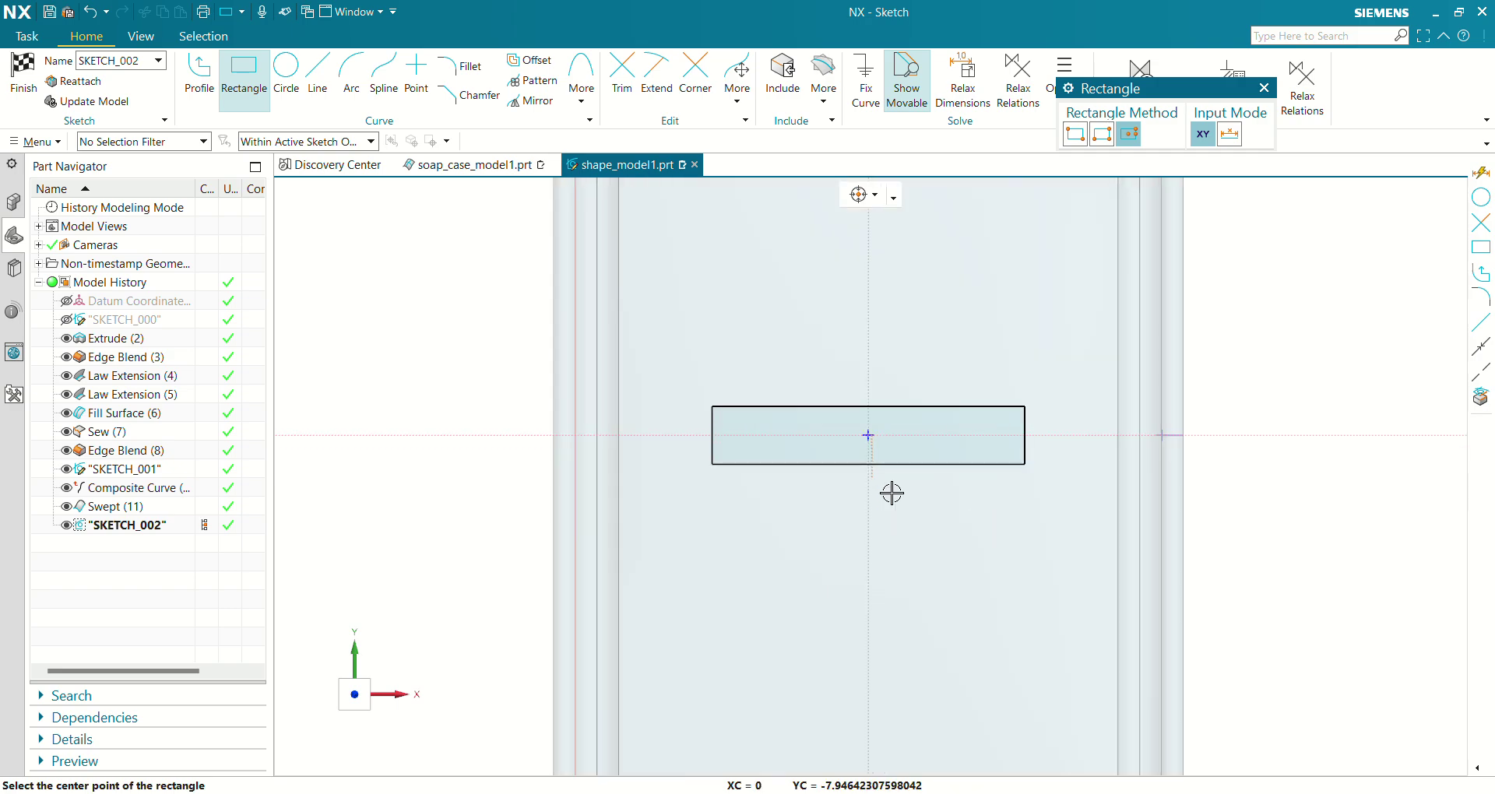
{"action": "scroll", "coordinate": [994, 532], "scroll_direction": "up", "scroll_amount": 1}
{"action": "key", "text": "Escape"}
- Set the rectangle's width to 50 mm, scaling the entire sketch, and its height to 5 mm
{"action": "left_click", "coordinate": [924, 451]}
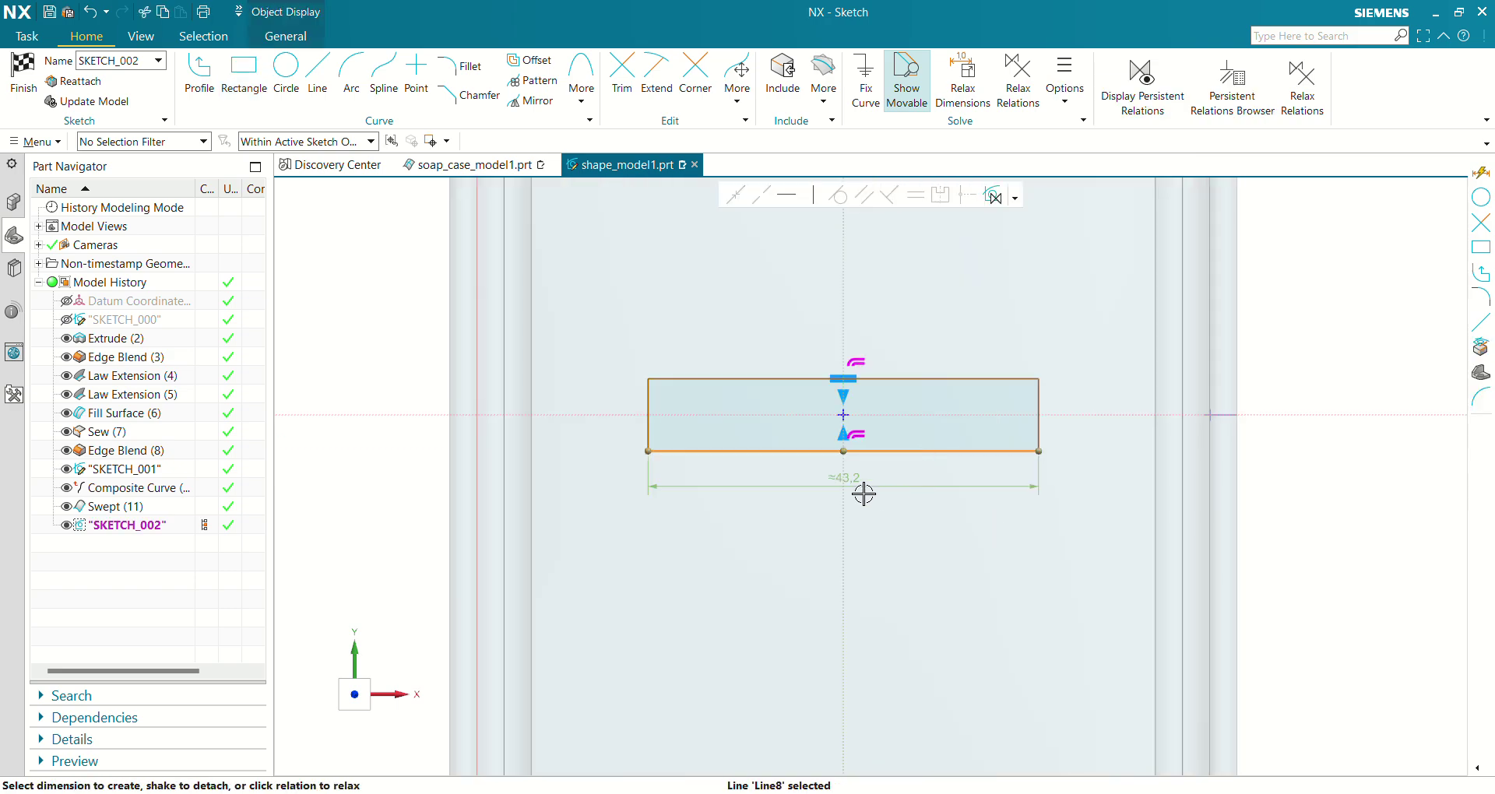
{"action": "double_click", "coordinate": [846, 482]}
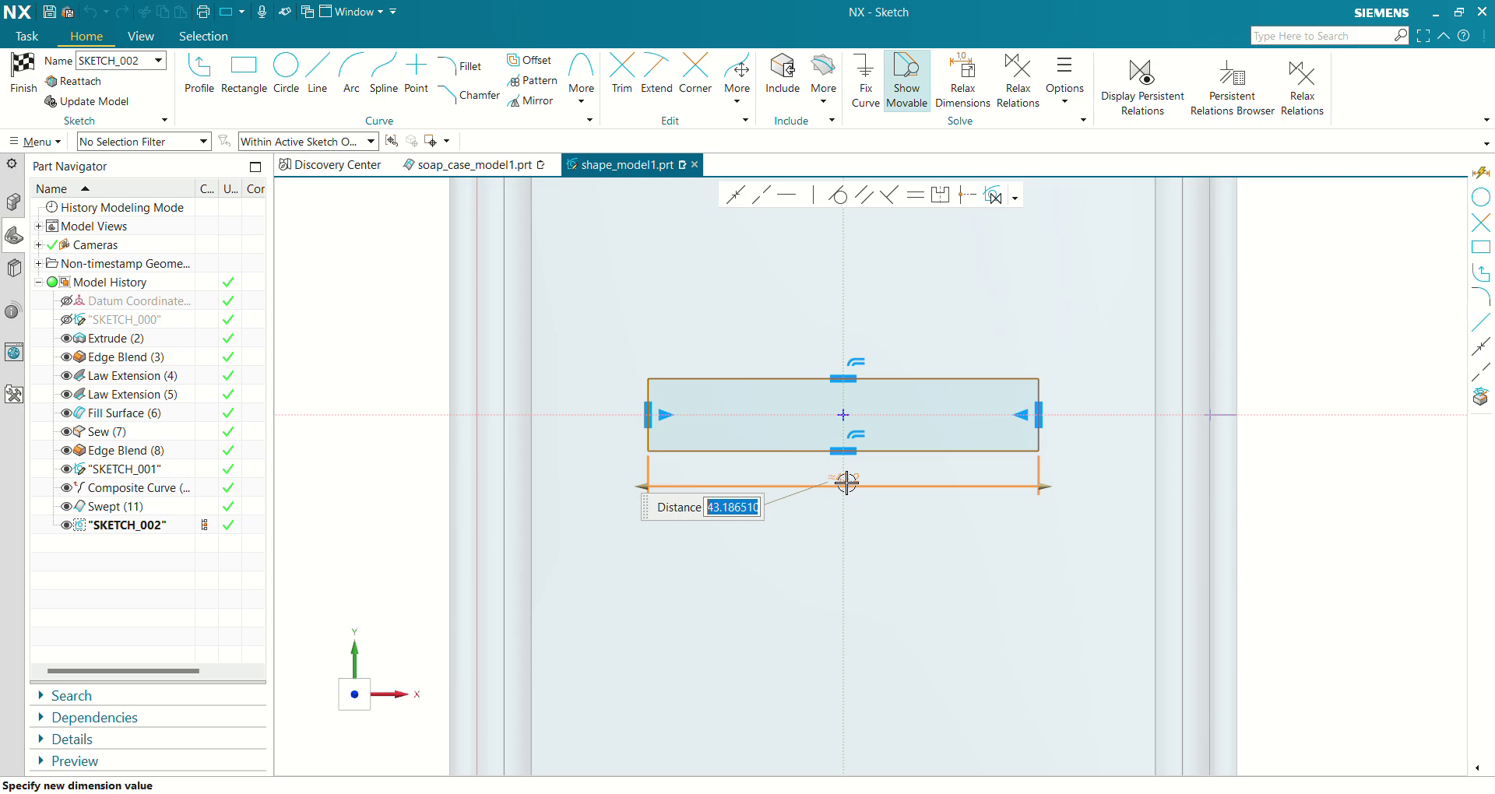
{"action": "type", "text": "50"}
{"action": "key", "text": "Return"}
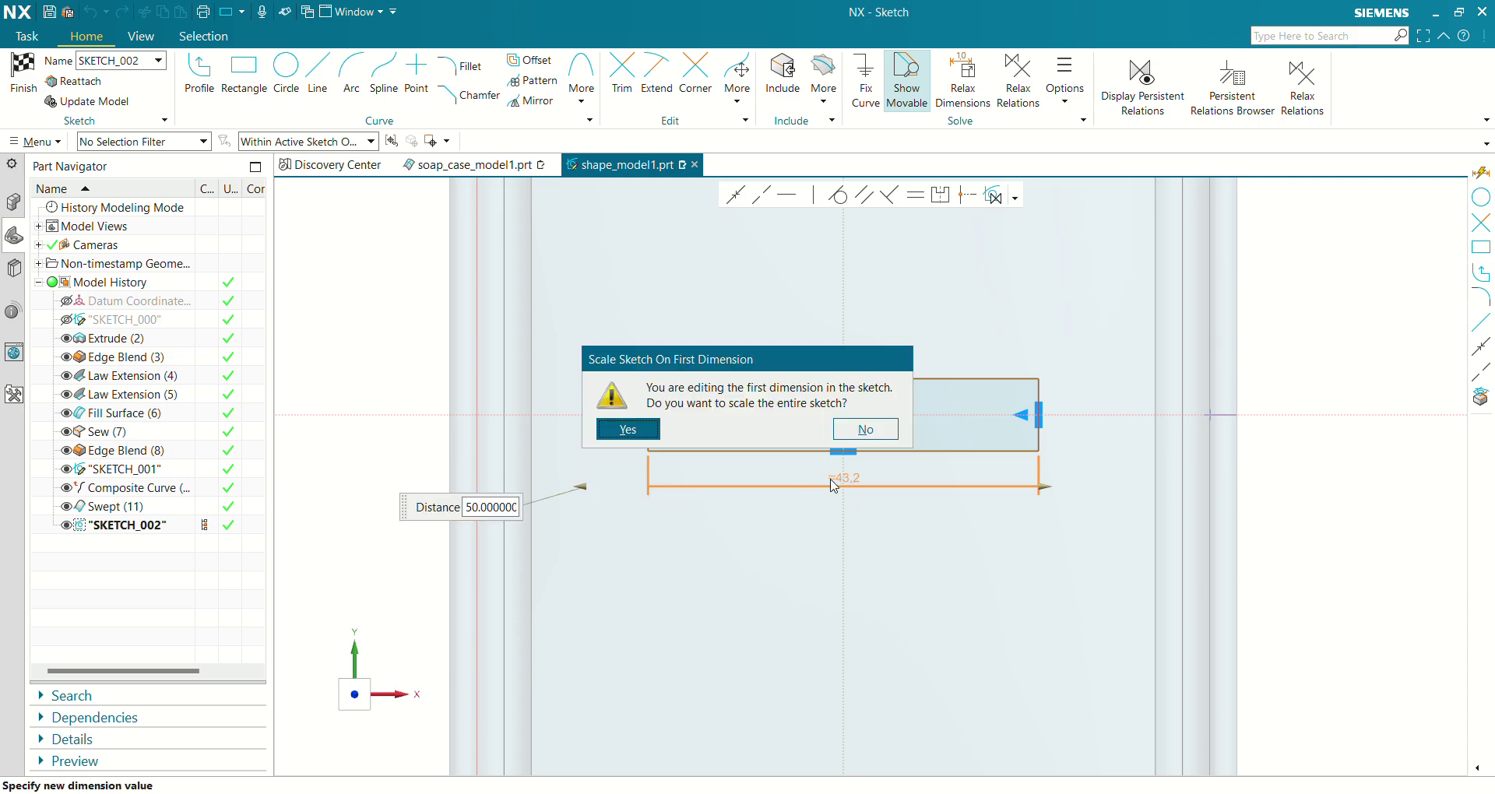
{"action": "left_click", "coordinate": [622, 431]}
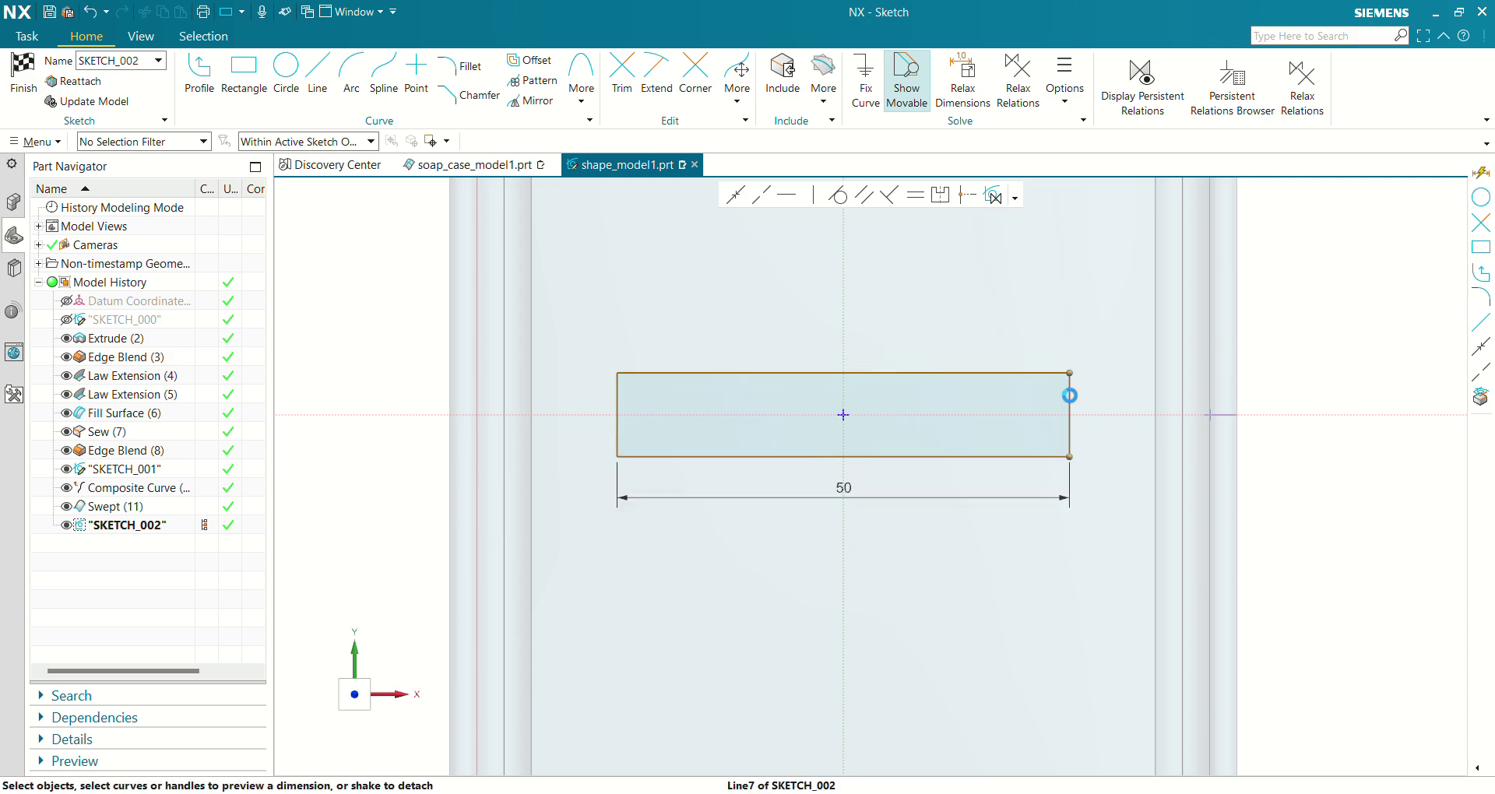
{"action": "left_click", "coordinate": [1071, 394]}
{"action": "left_click", "coordinate": [1108, 409]}
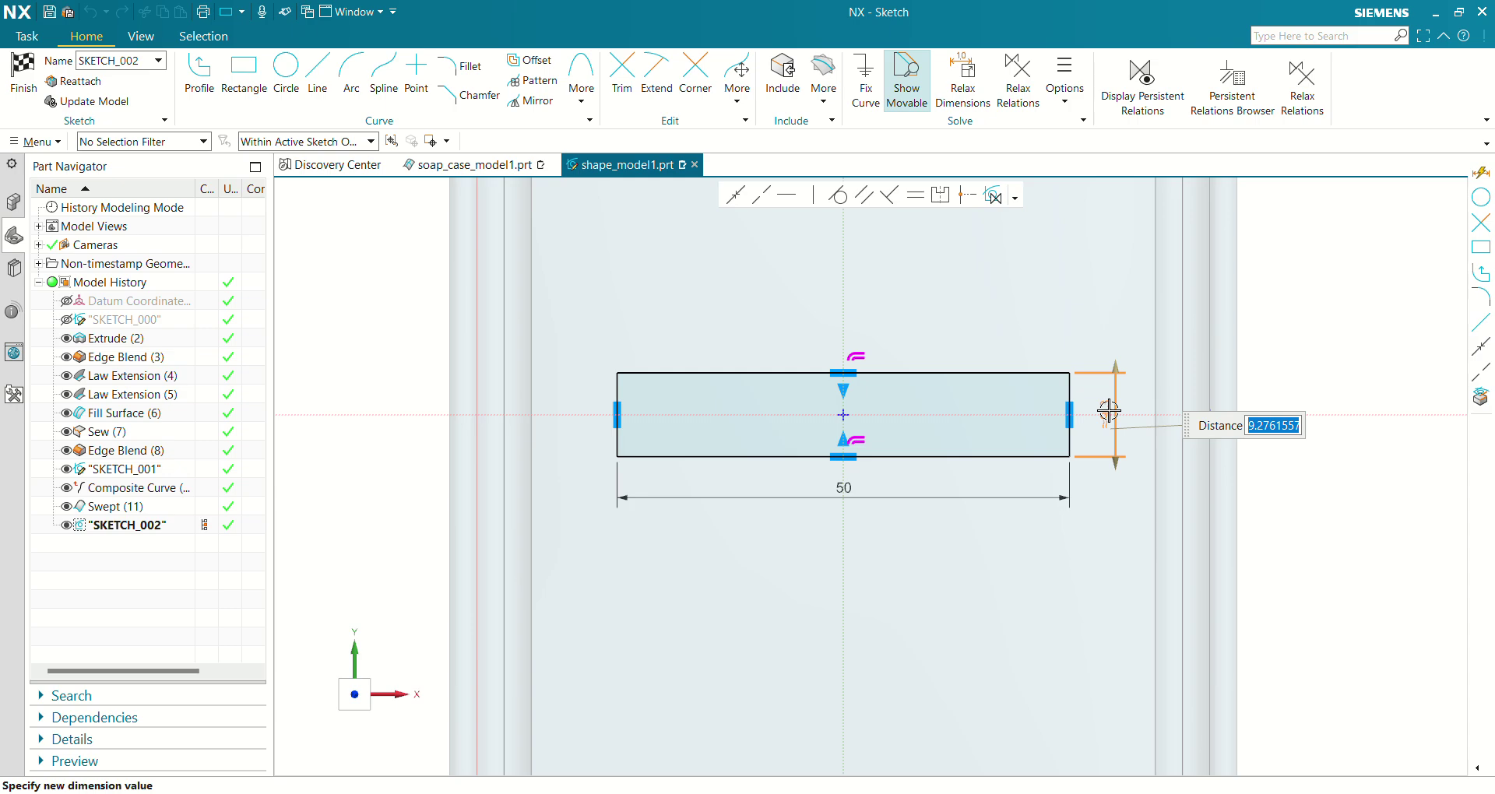
{"action": "type", "text": "5"}
{"action": "key", "text": "Return"}
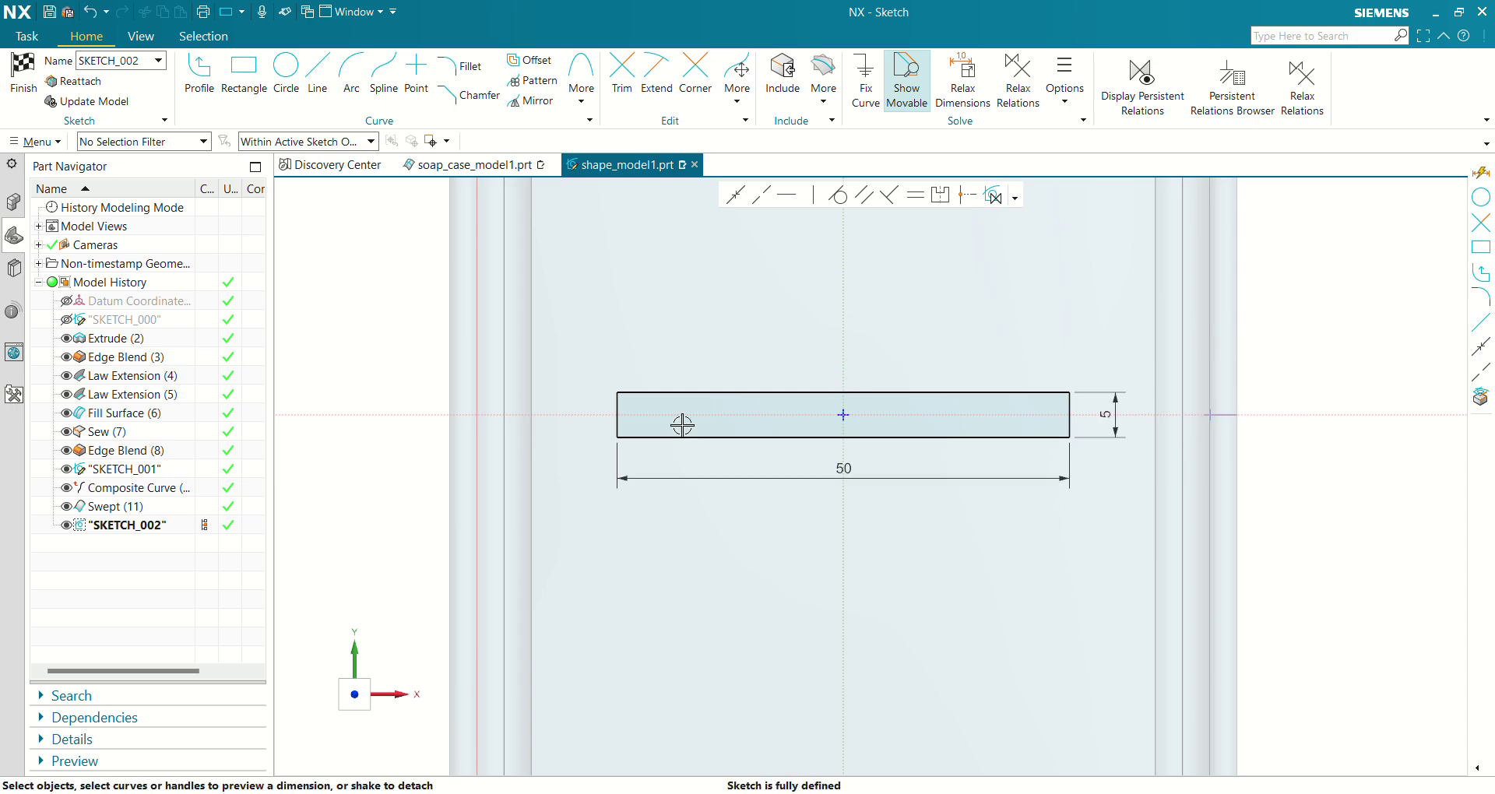
- Set up a linear curve pattern of the rectangle upward along the sketch's vertical axis with count 2 and a 40 mm span
{"action": "scroll", "coordinate": [764, 450], "scroll_direction": "down", "scroll_amount": 2}
{"action": "left_click_drag", "start_coordinate": [981, 450], "coordinate": [536, 284]}
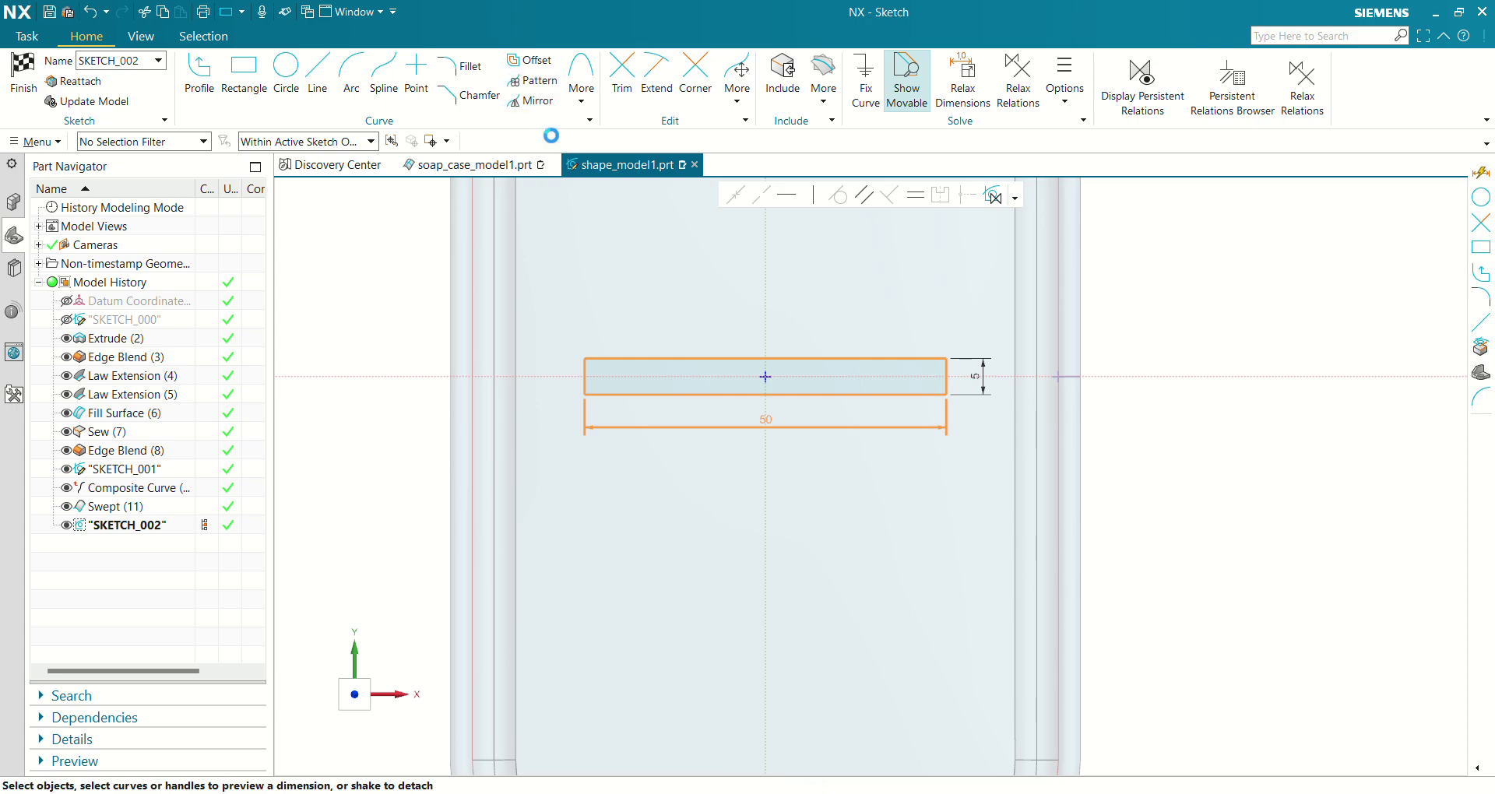
{"action": "left_click", "coordinate": [532, 80]}
{"action": "scroll", "coordinate": [942, 467], "scroll_direction": "down", "scroll_amount": 2}
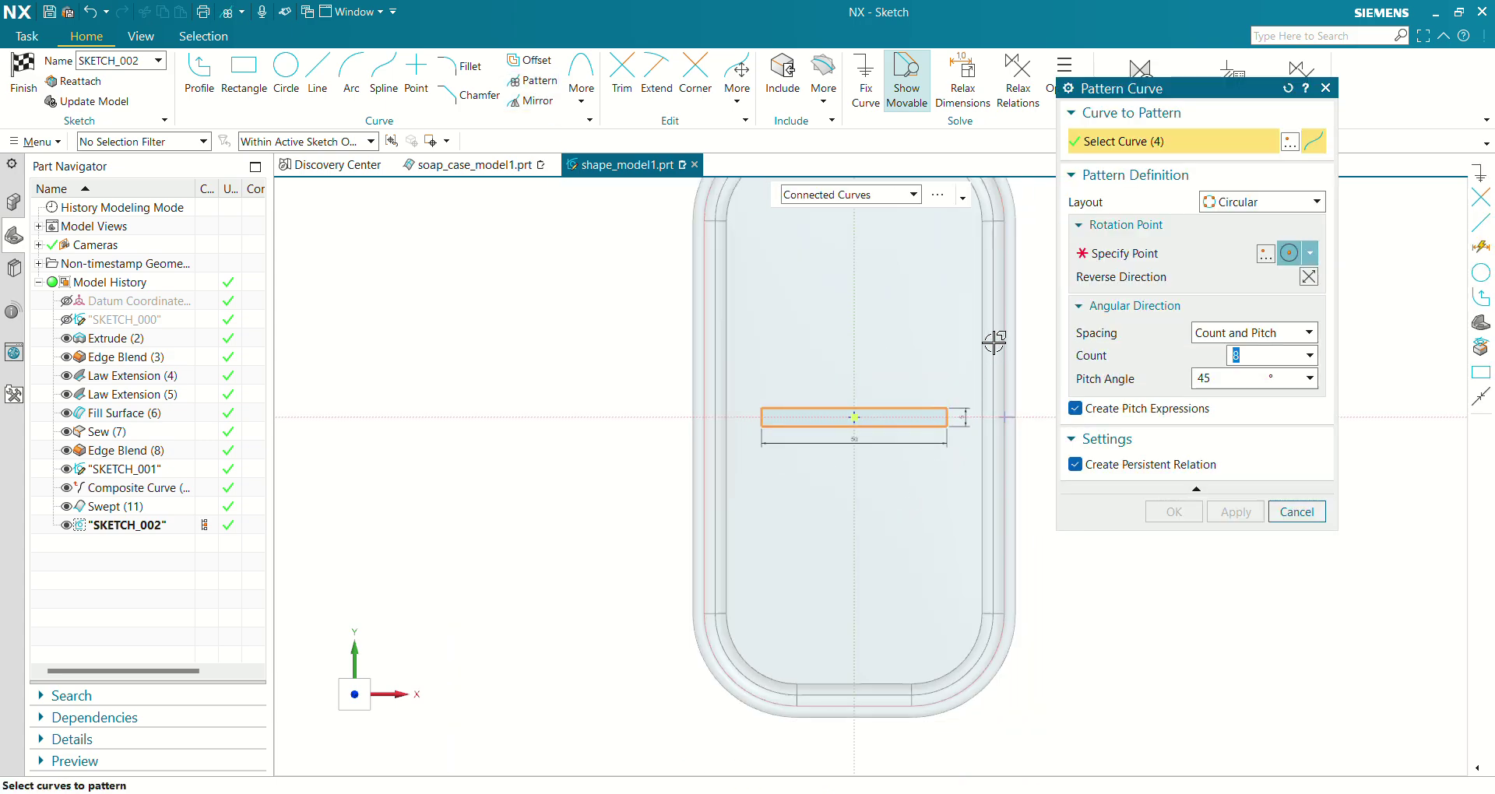
{"action": "middle_click_drag", "start_coordinate": [994, 343], "coordinate": [948, 447], "text": "shift"}
{"action": "left_click", "coordinate": [1261, 202]}
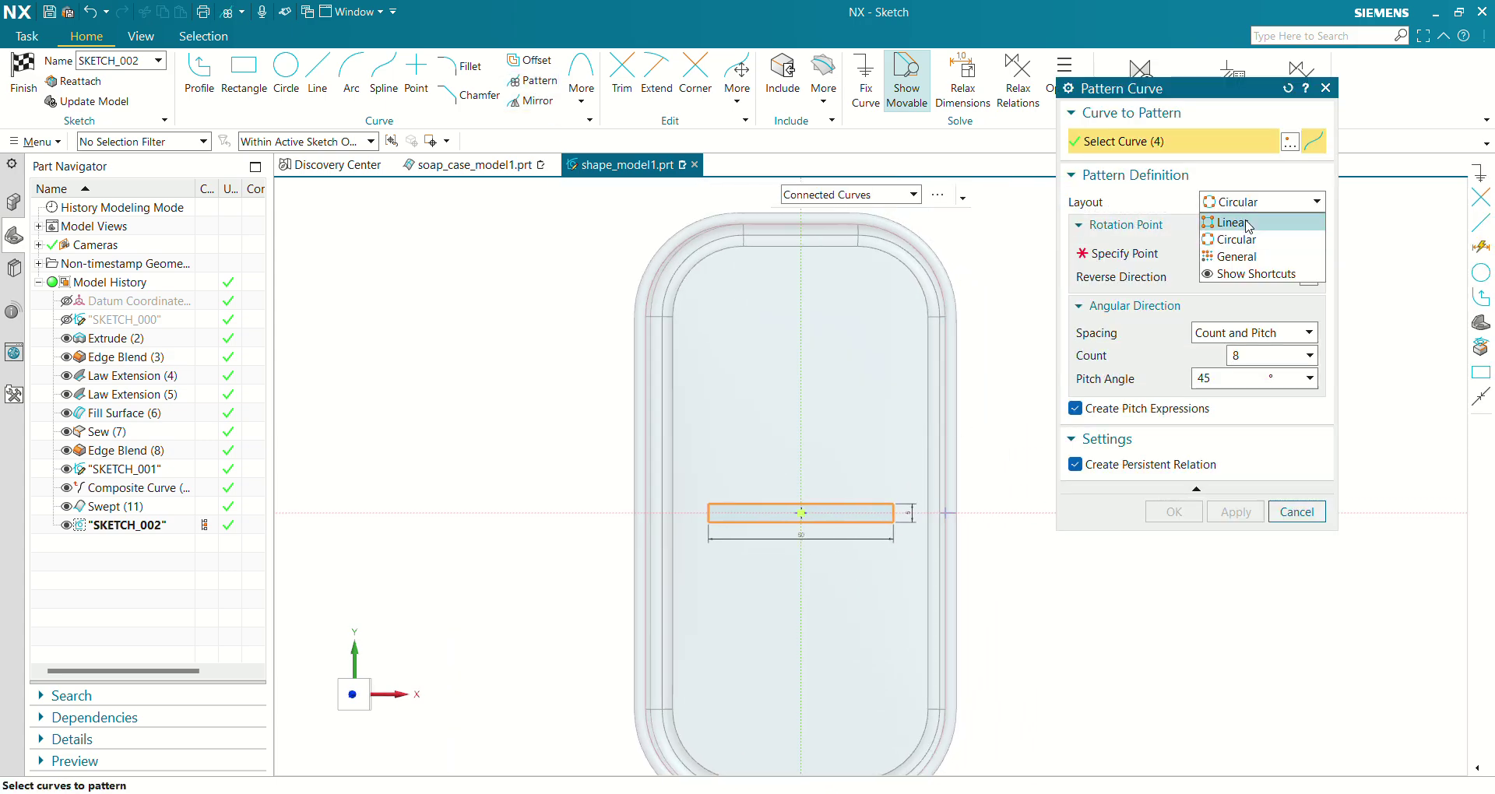
{"action": "left_click", "coordinate": [1244, 223]}
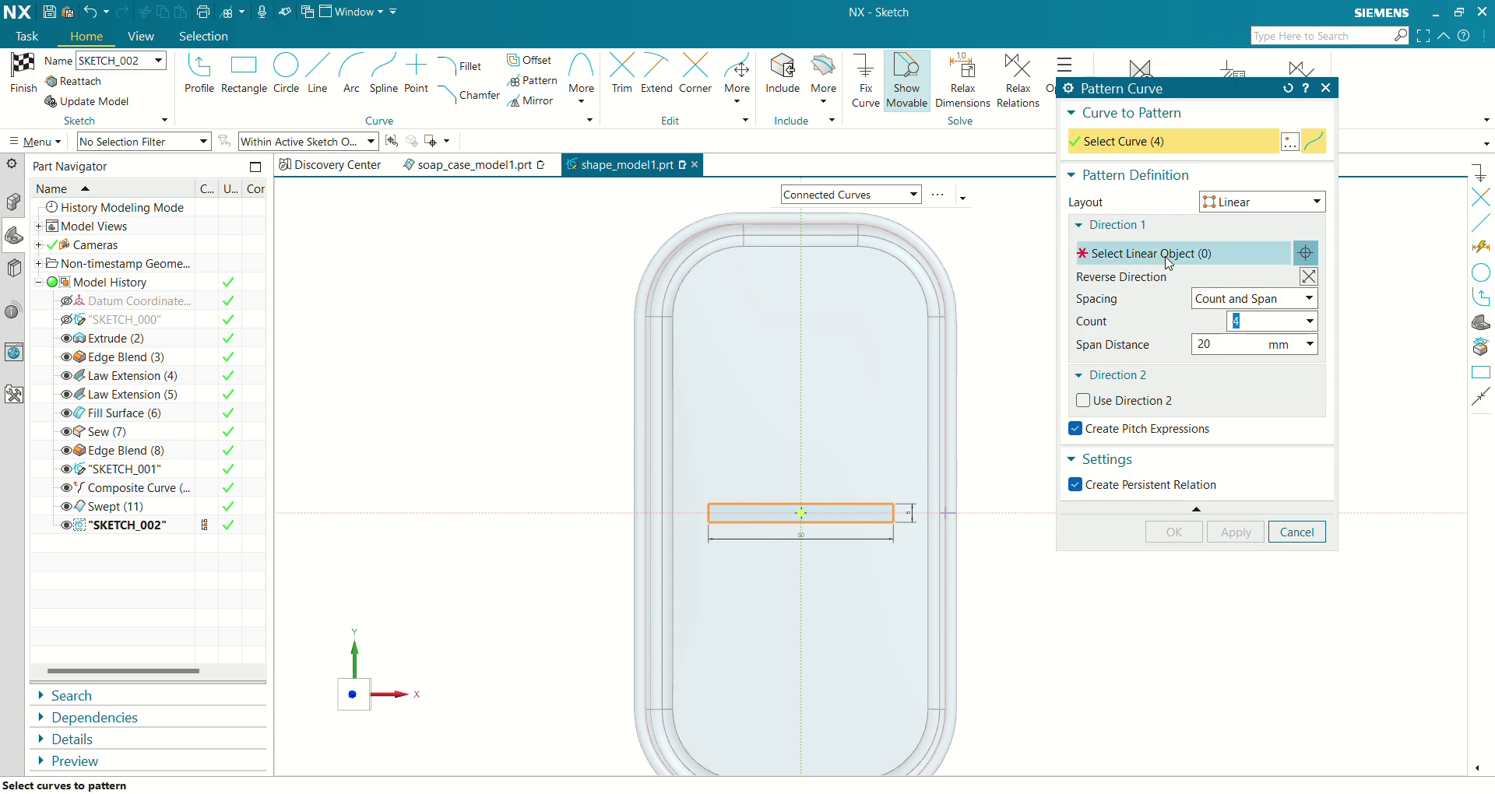
{"action": "left_click", "coordinate": [801, 394]}
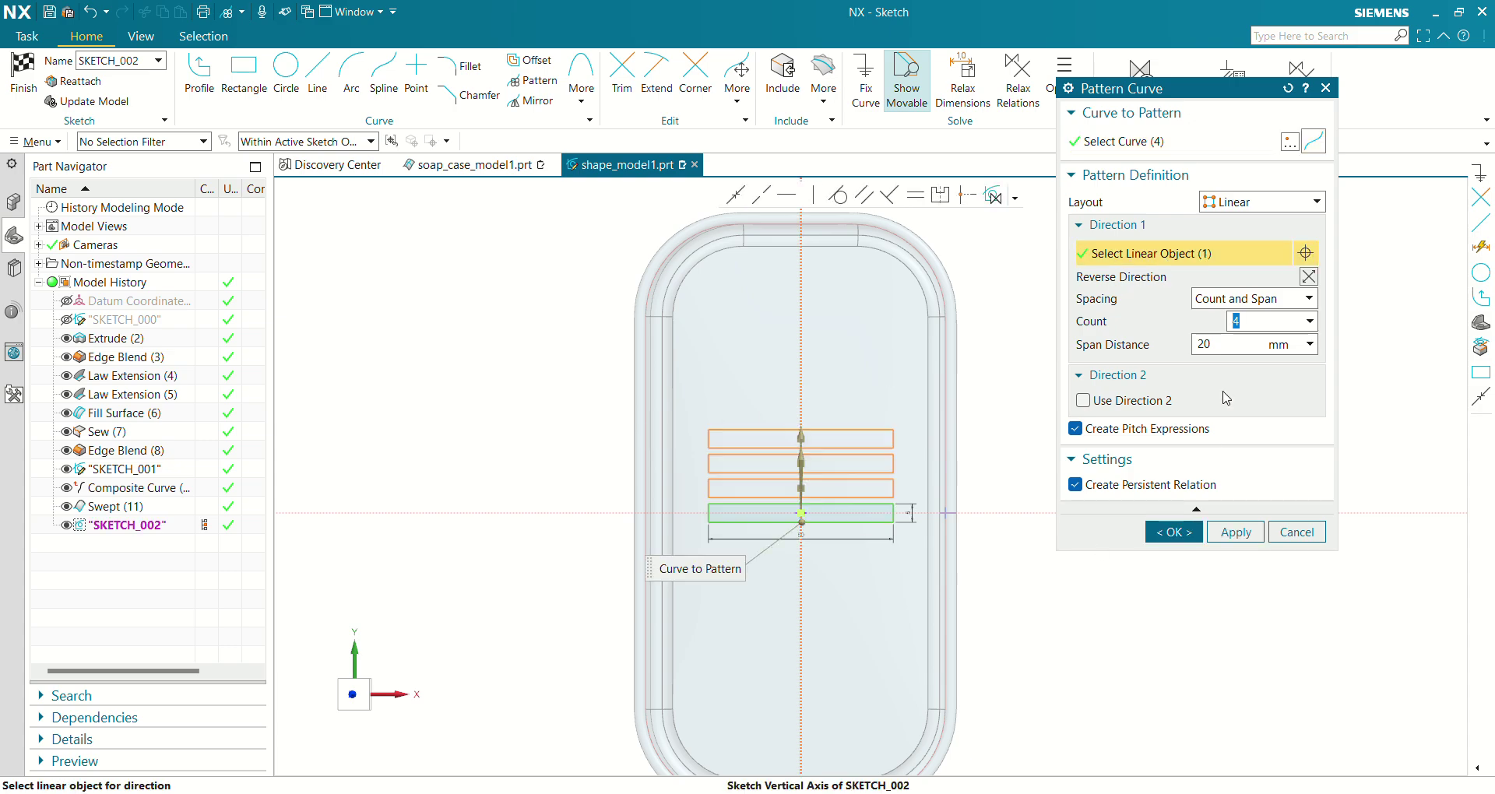
{"action": "type", "text": "2"}
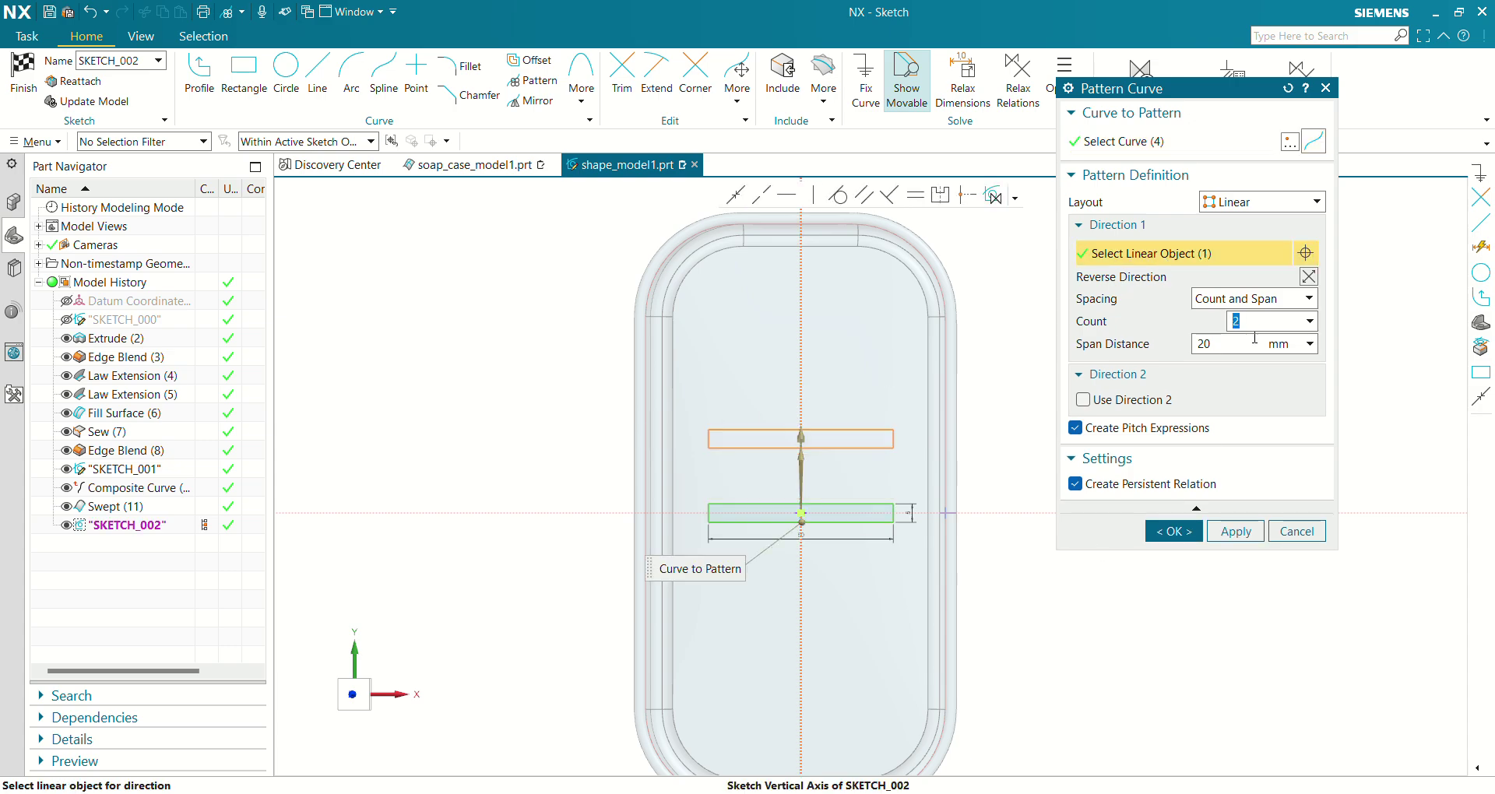
{"action": "key", "text": "Tab"}
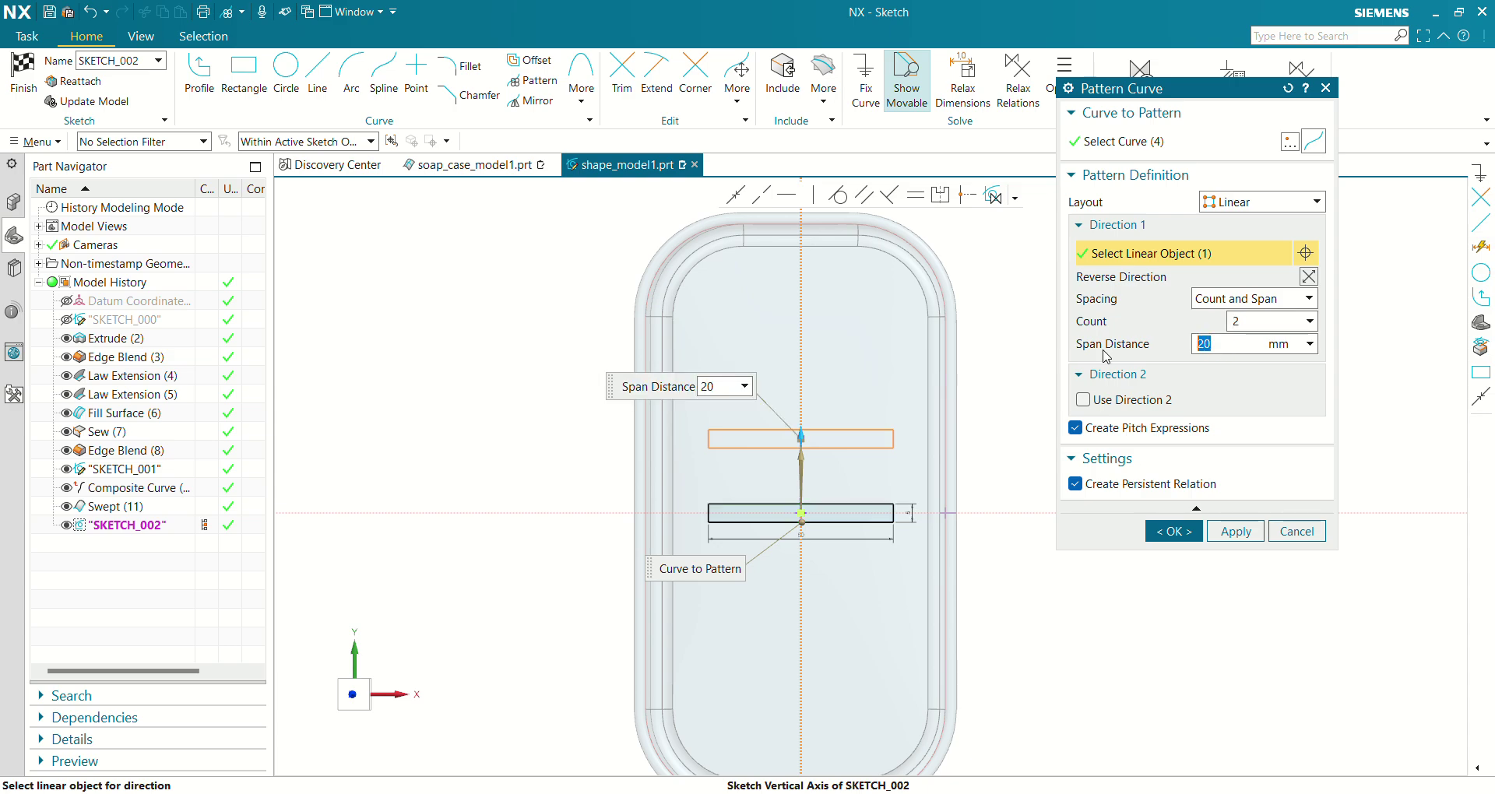
{"action": "type", "text": "40"}
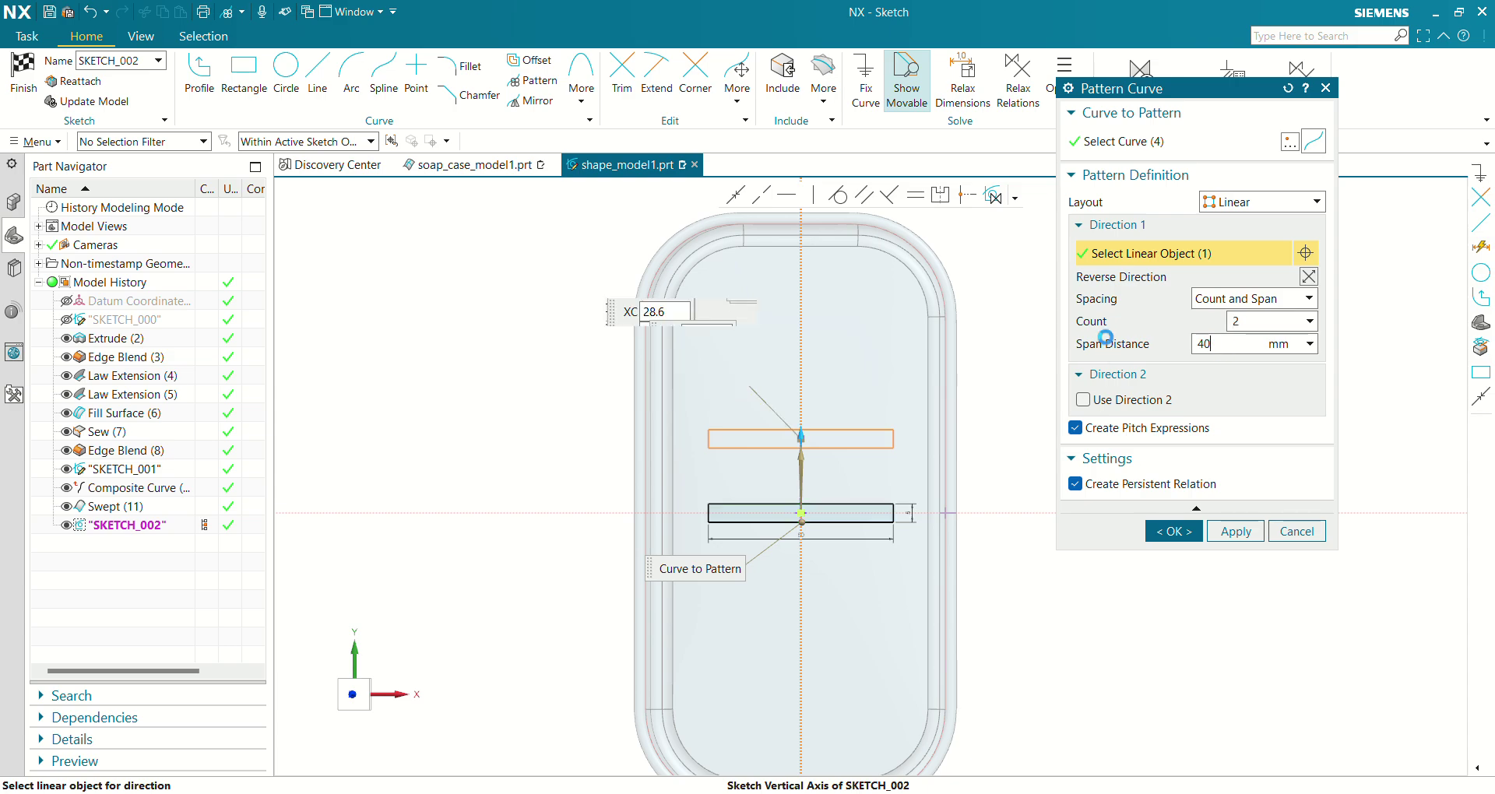
{"action": "key", "text": "Return"}
{"action": "scroll", "coordinate": [1007, 296], "scroll_direction": "down", "scroll_amount": 1}
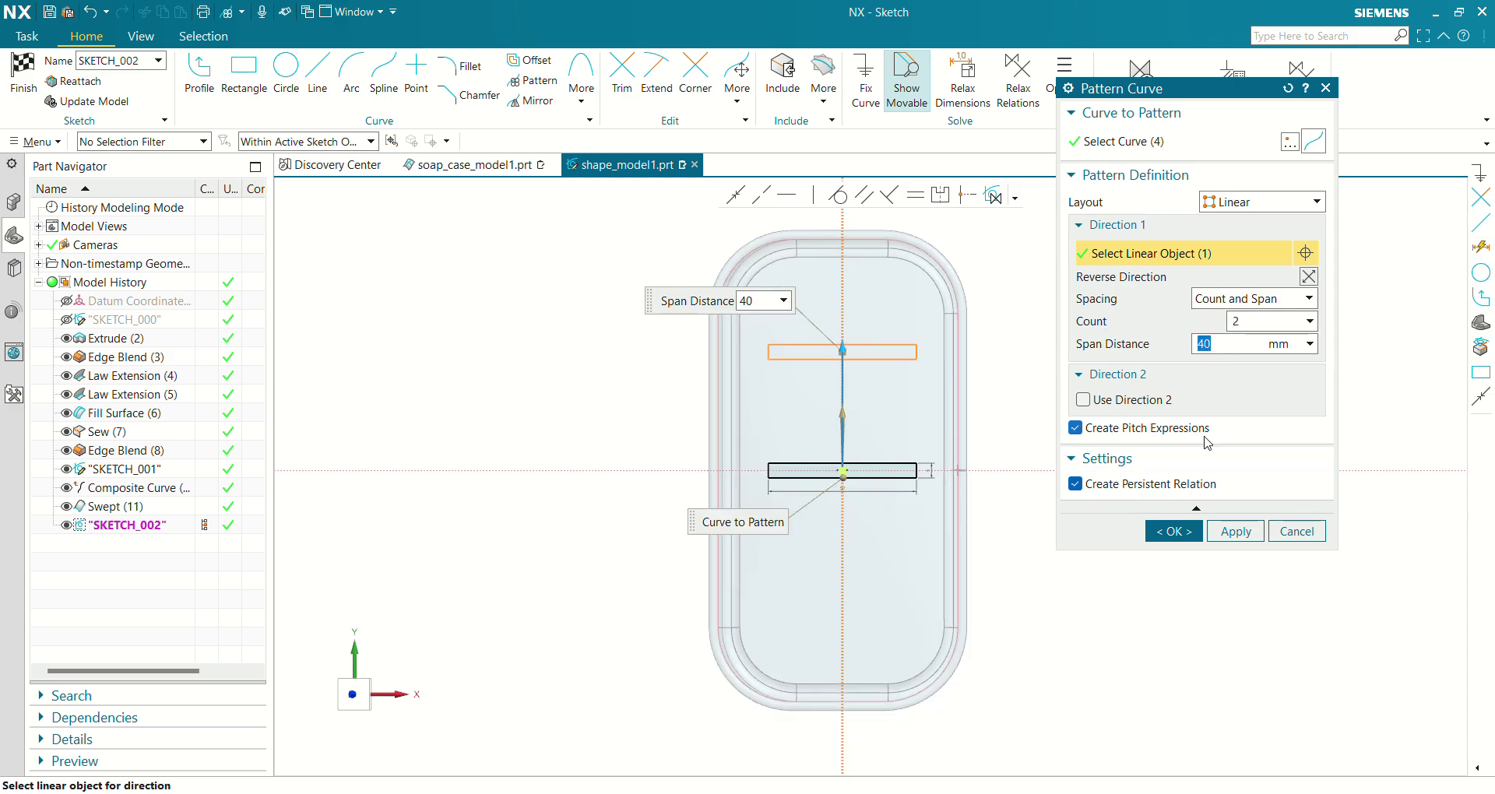
- Add a reversed second pattern direction along the vertical axis with count 2 and 40 mm pitch, create the pattern and finish the sketch
{"action": "left_click", "coordinate": [1081, 399]}
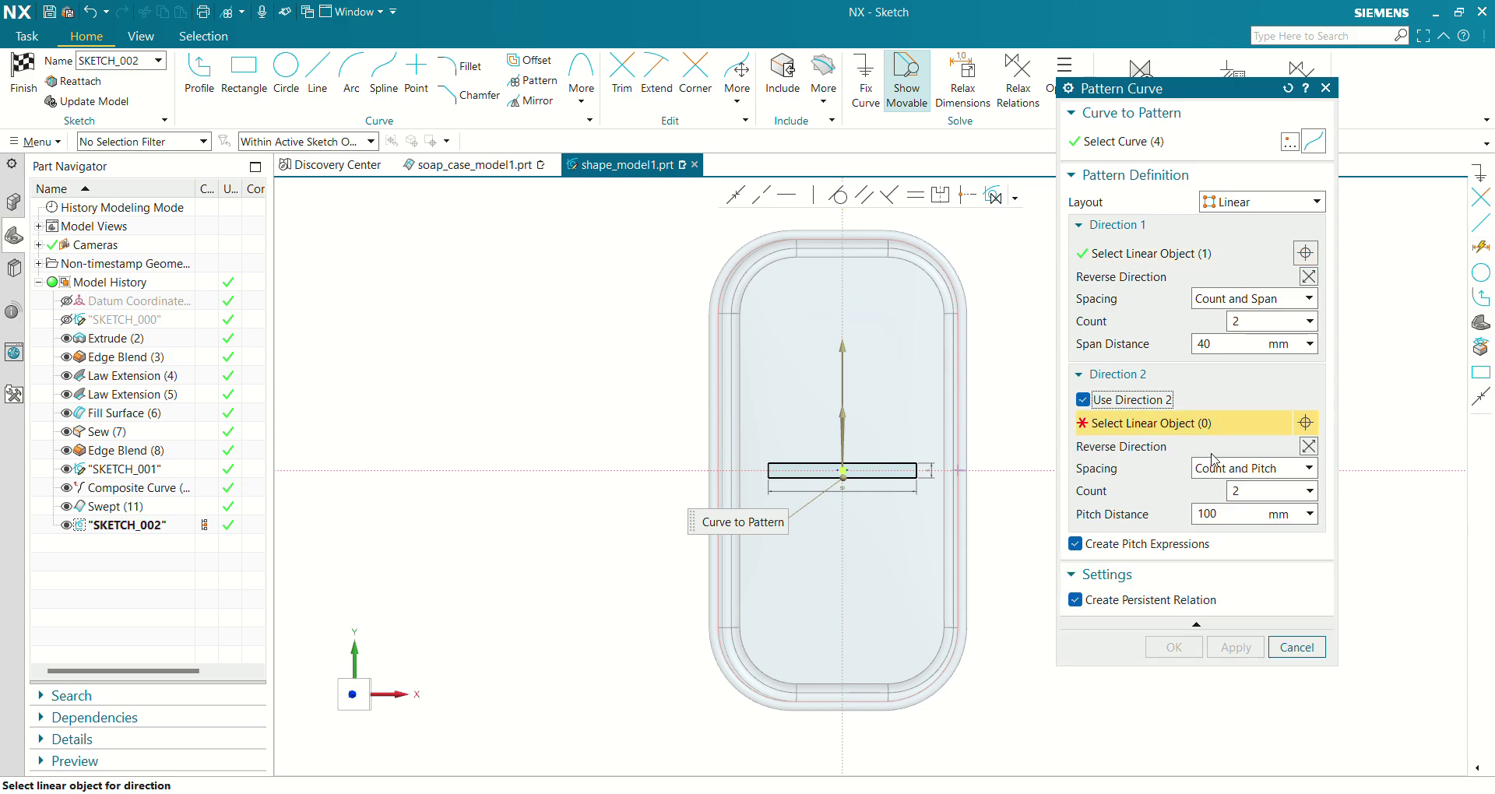
{"action": "left_click", "coordinate": [841, 571]}
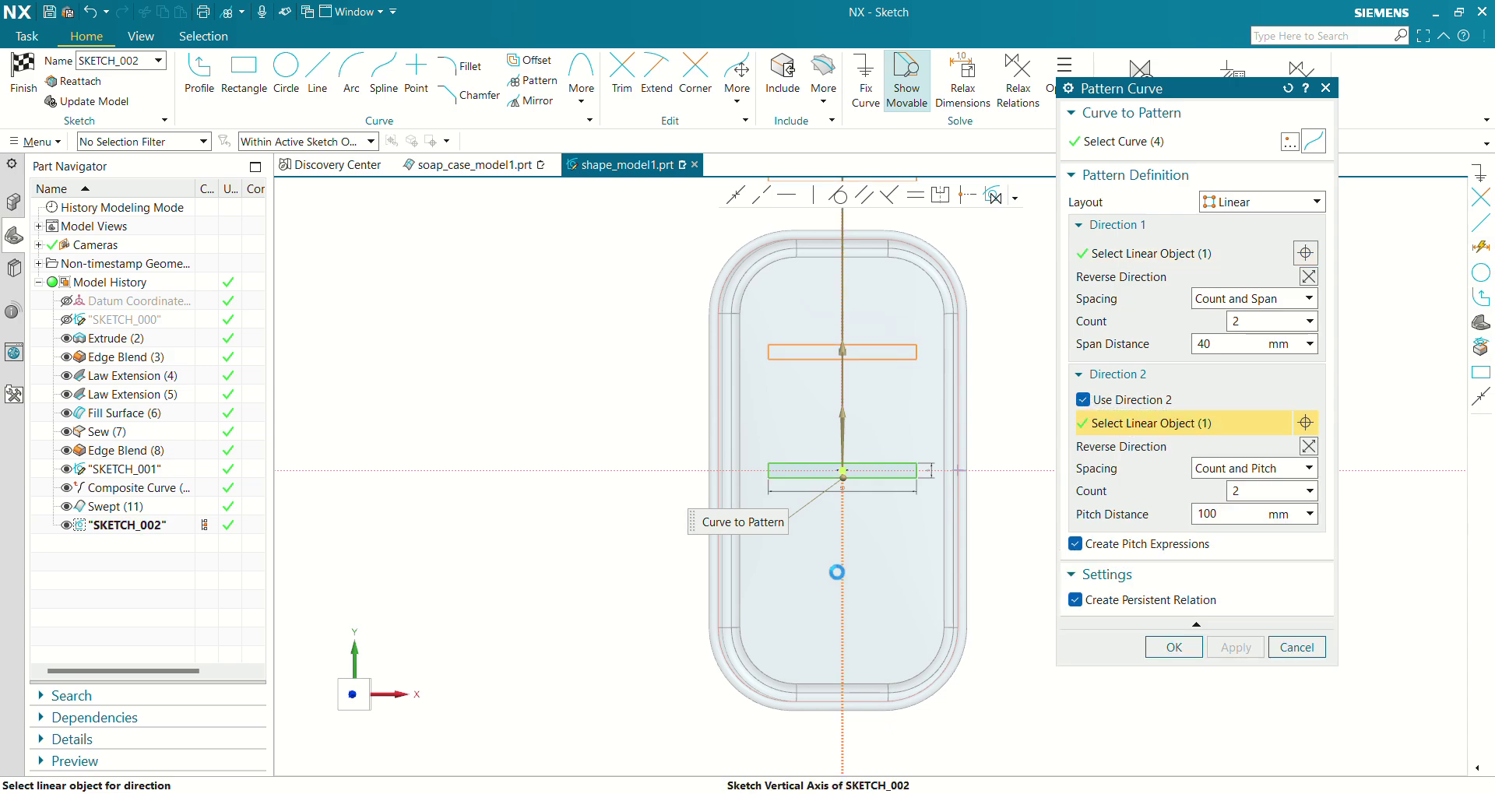
{"action": "left_click", "coordinate": [1308, 446]}
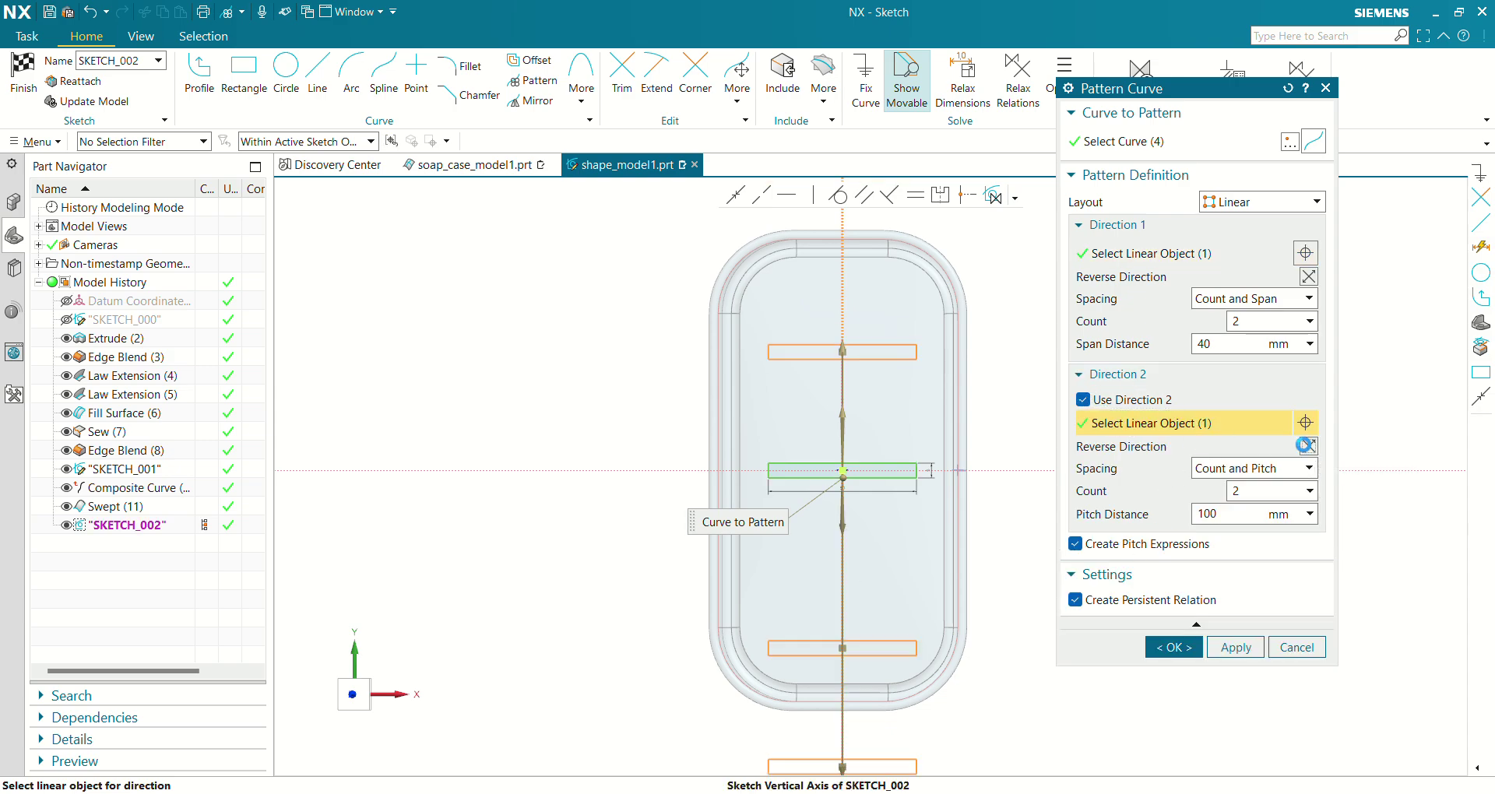
{"action": "double_click", "coordinate": [1211, 514]}
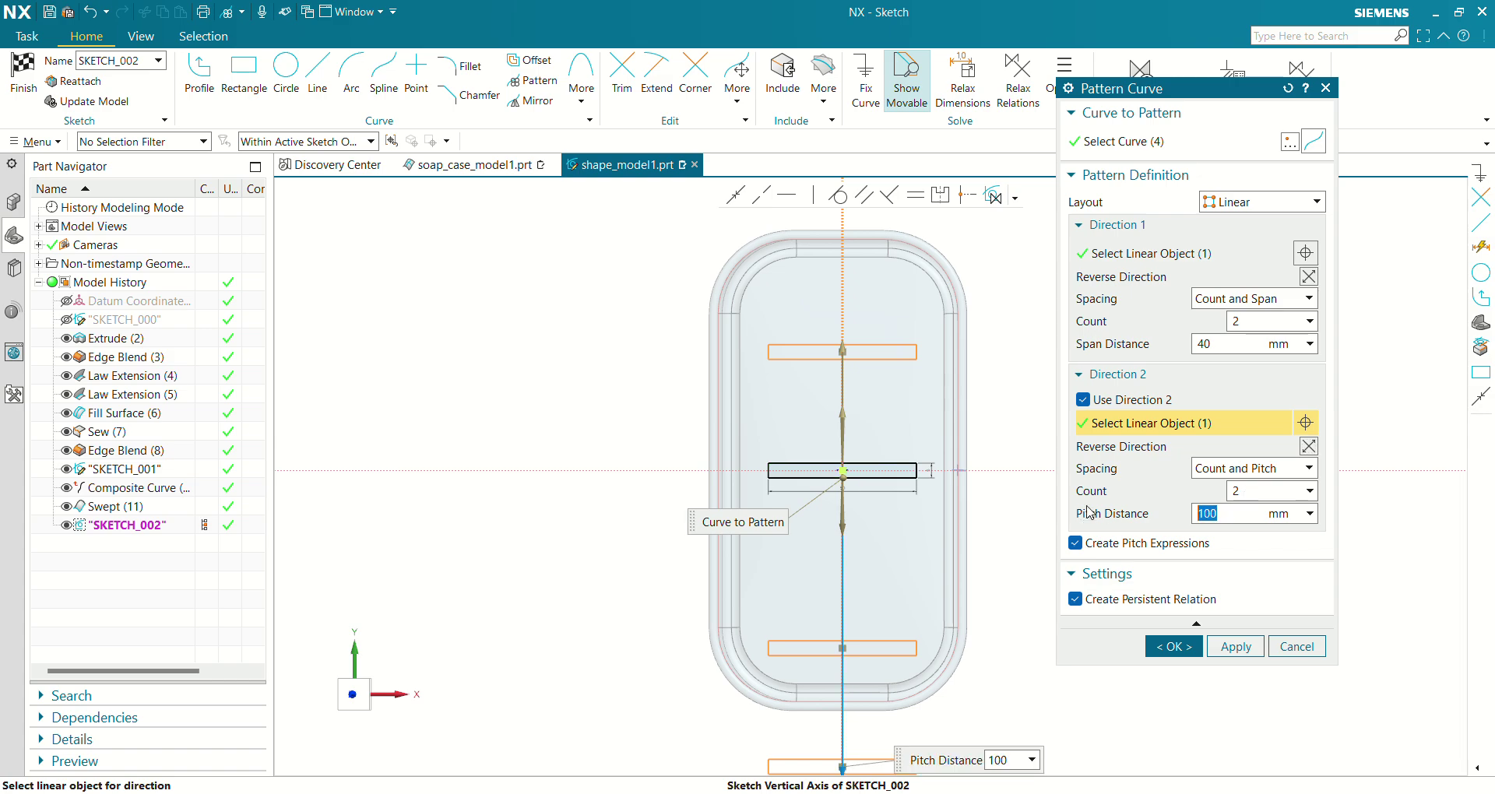
{"action": "type", "text": "40"}
{"action": "key", "text": "Return"}
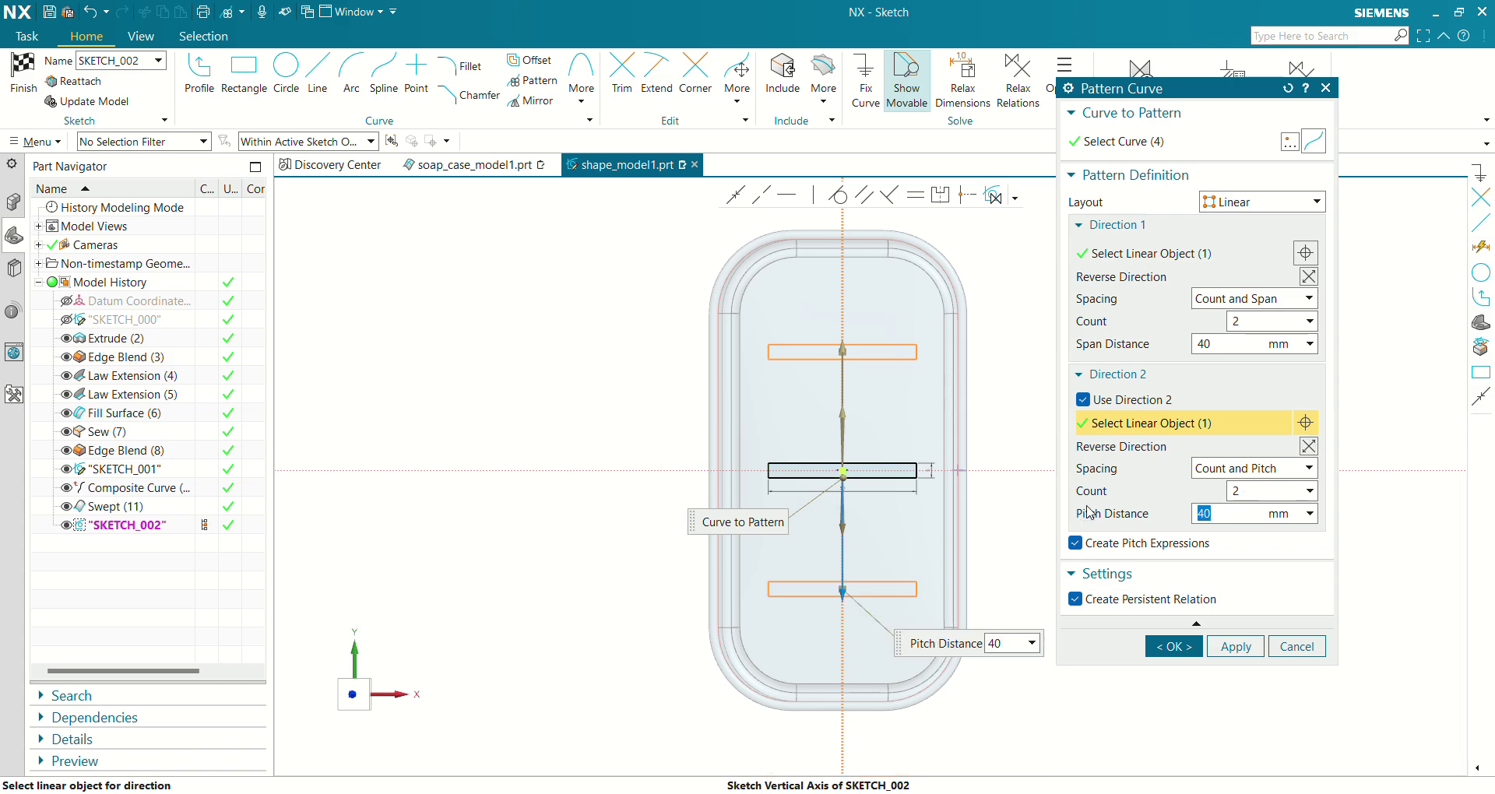
{"action": "left_click", "coordinate": [1168, 646]}
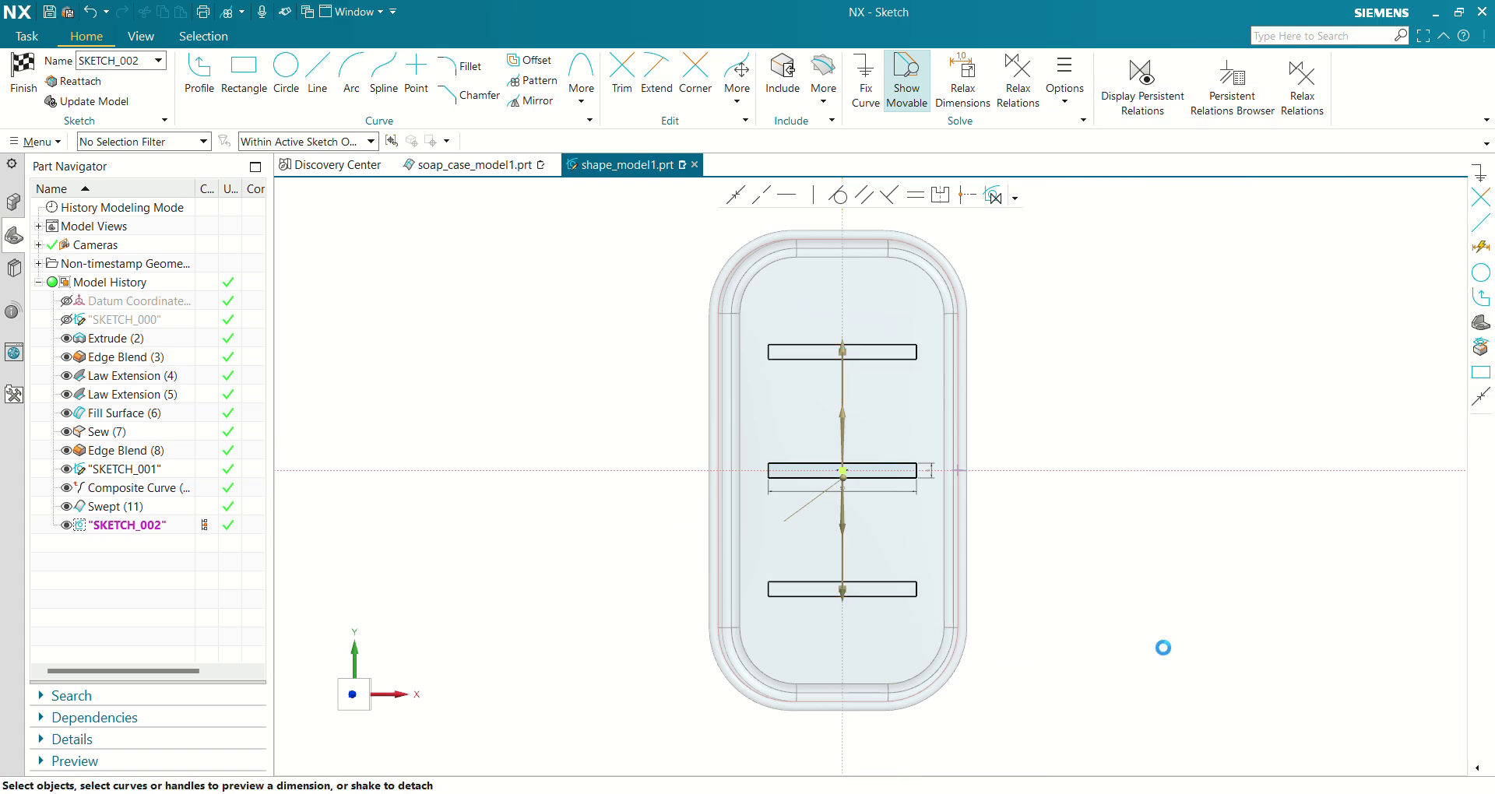
{"action": "left_click", "coordinate": [24, 74]}
- Project the three slot rectangles onto the tray body's faces along the Z-axis, keeping the input curves
{"action": "middle_click_drag", "start_coordinate": [745, 468], "coordinate": [779, 476]}
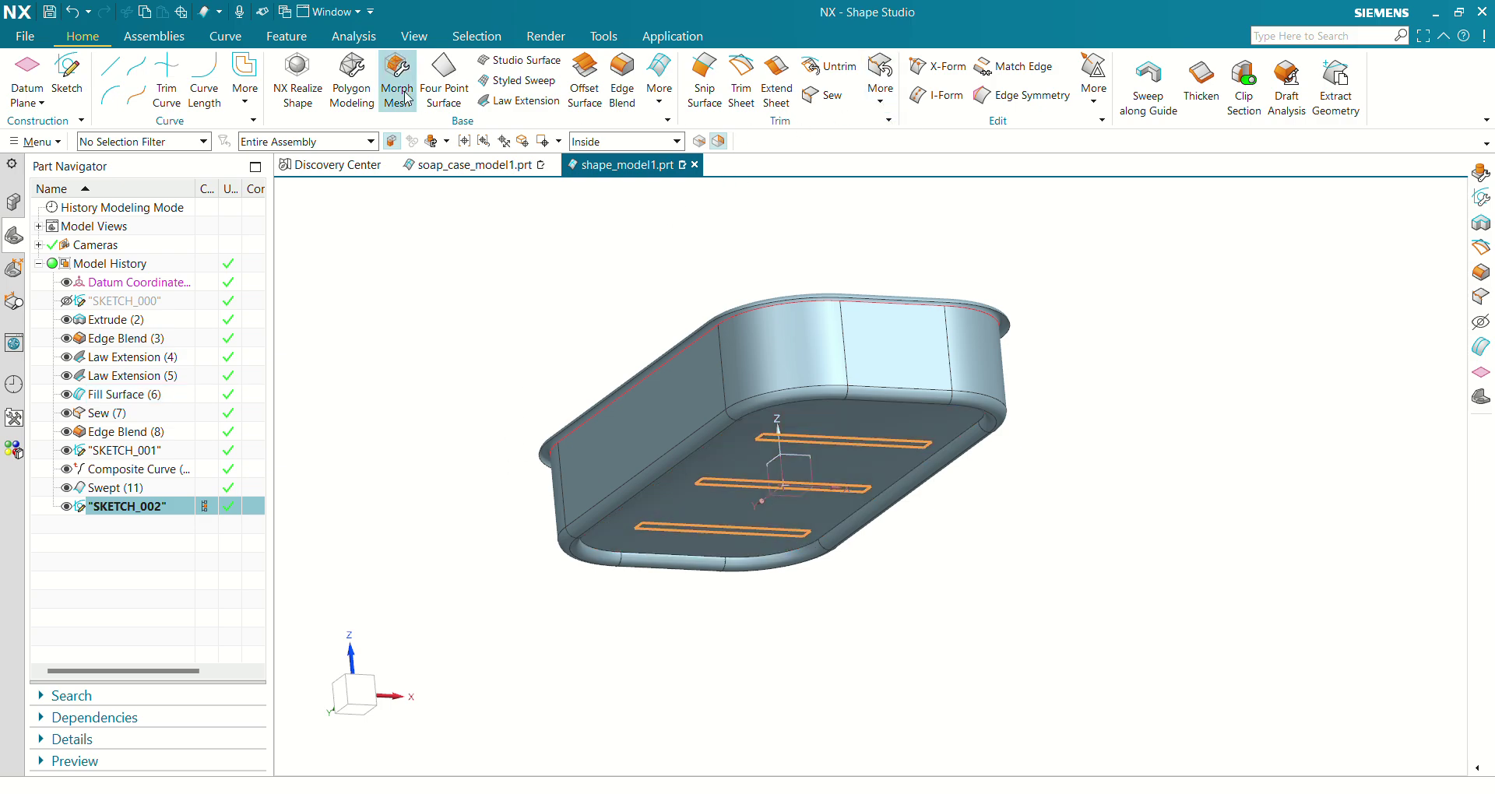
{"action": "left_click", "coordinate": [244, 102]}
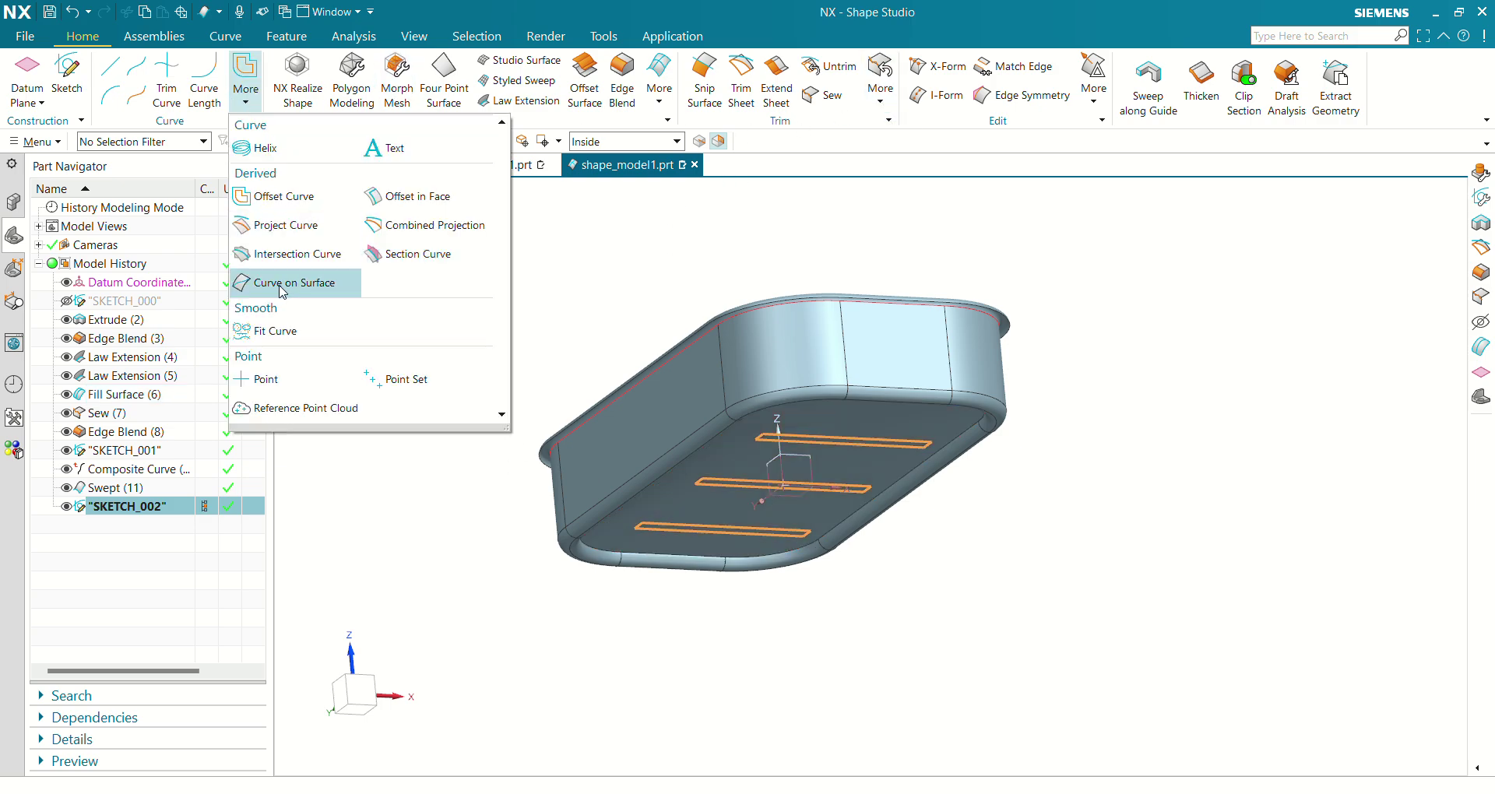
{"action": "left_click", "coordinate": [286, 225]}
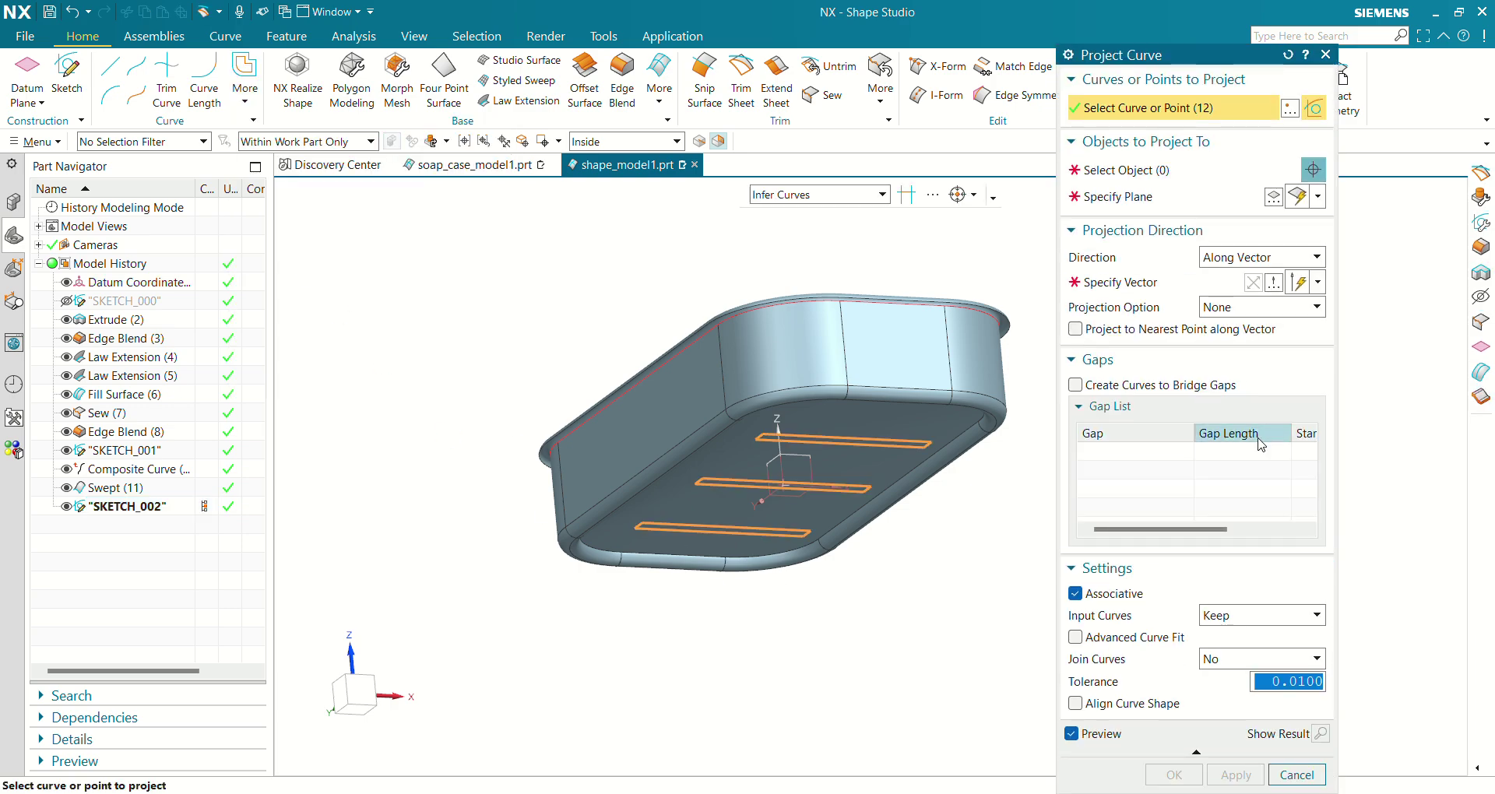
{"action": "left_click", "coordinate": [1128, 171]}
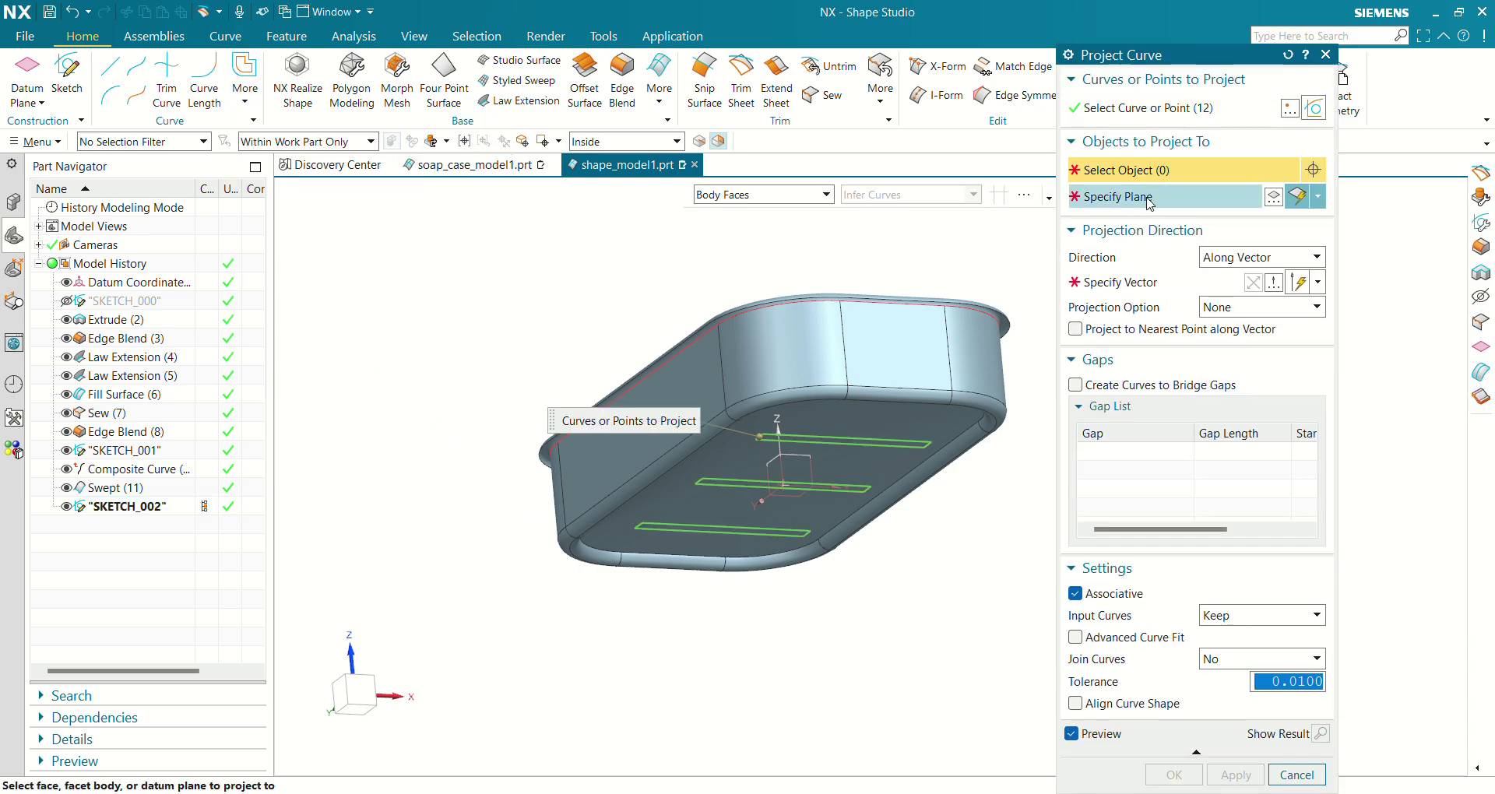
{"action": "left_click", "coordinate": [914, 474]}
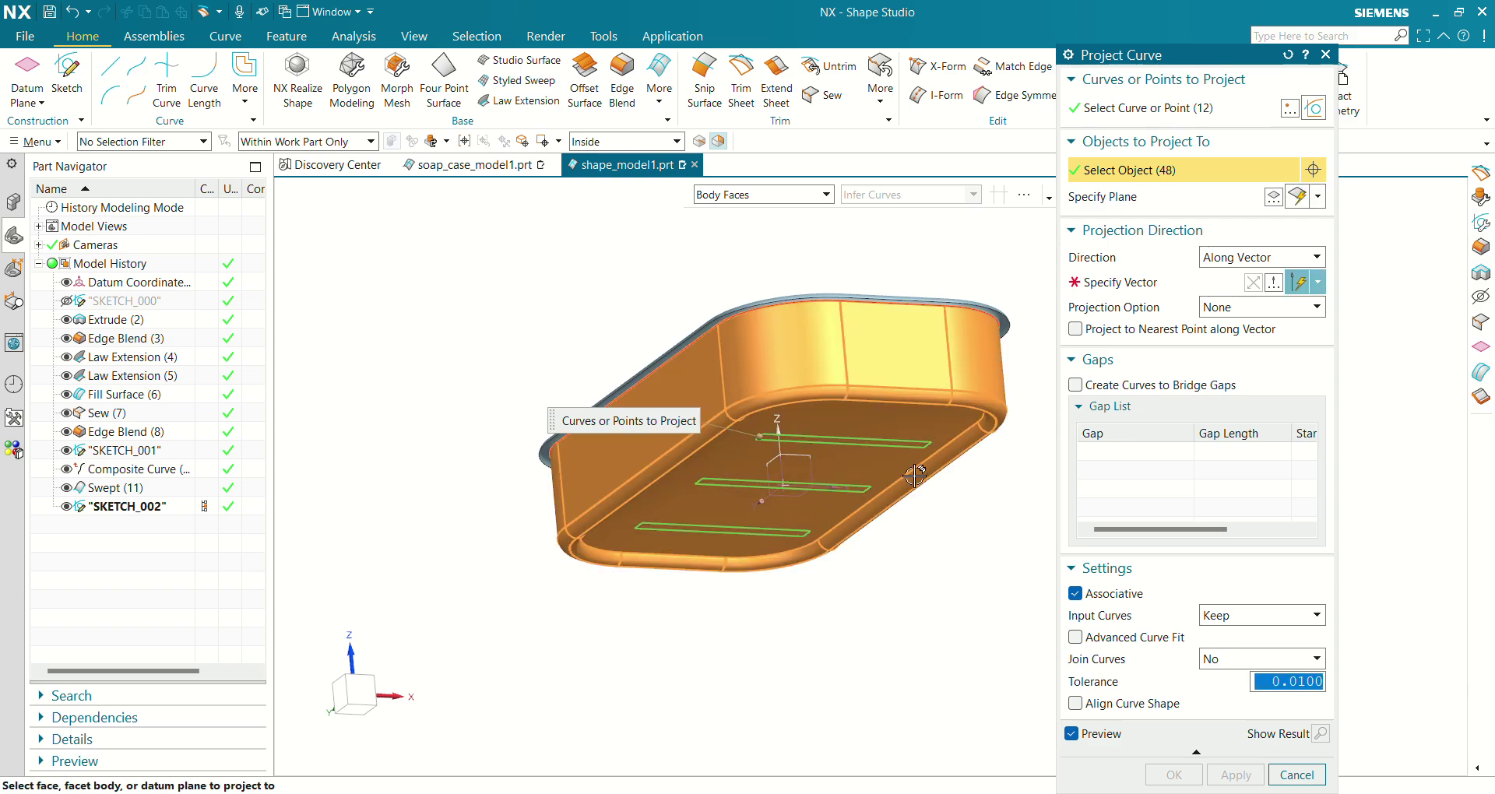
{"action": "middle_click", "coordinate": [1133, 310]}
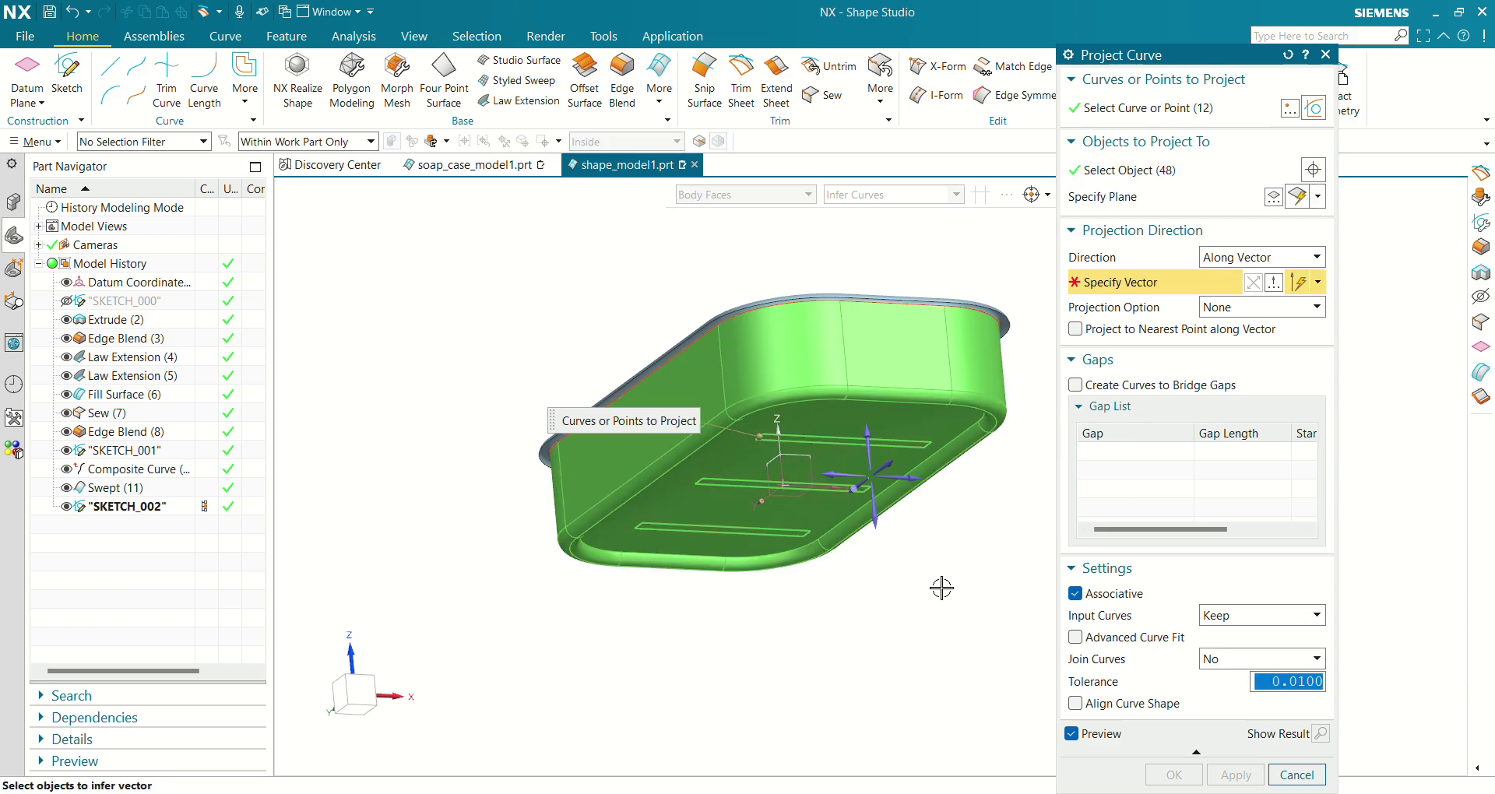
{"action": "left_click", "coordinate": [869, 441]}
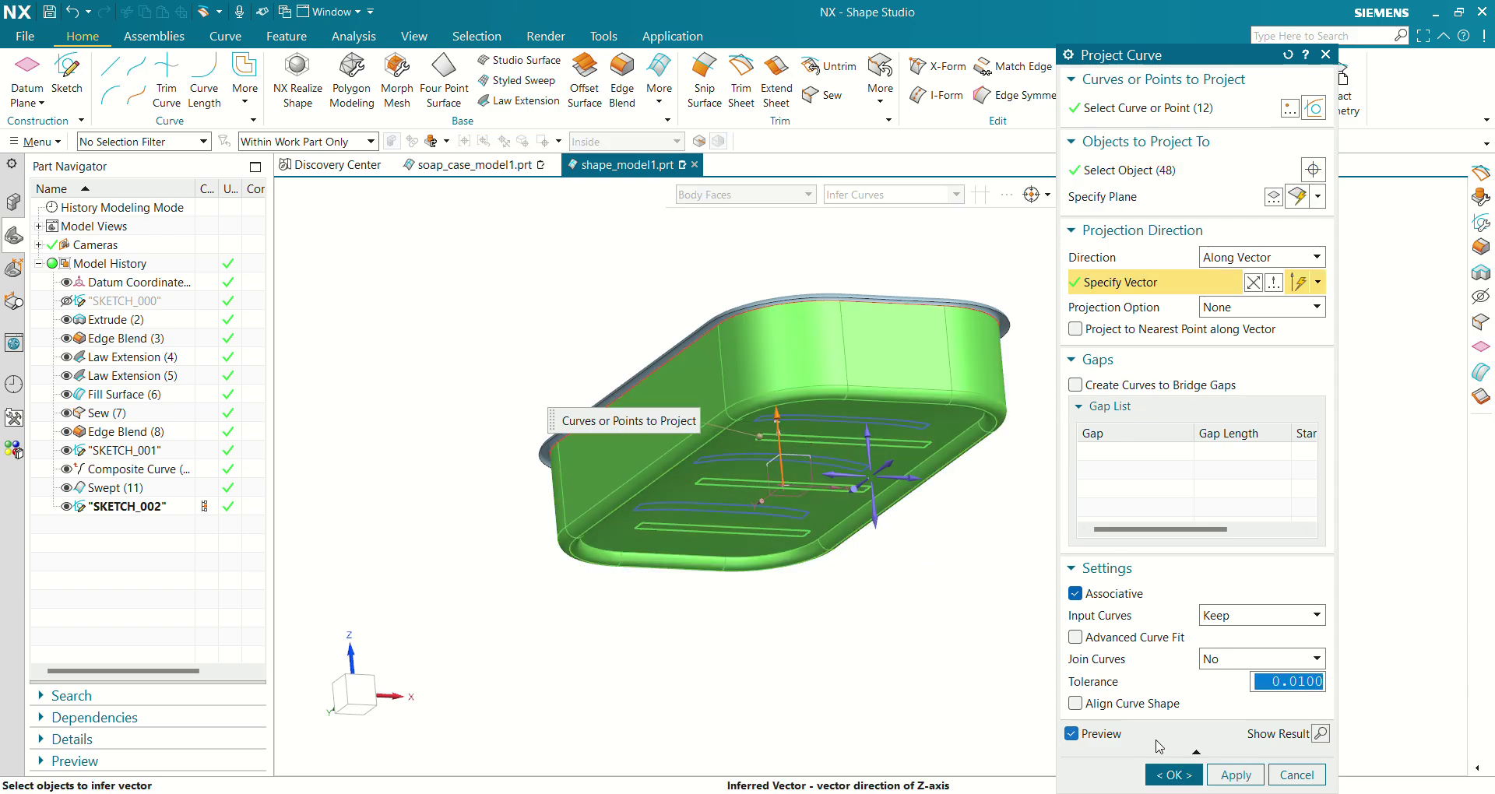
{"action": "left_click", "coordinate": [1179, 775]}
- Hide the flat slot sketch SKETCH_002, leaving the projected curves on the tray floor displayed
{"action": "middle_click_drag", "start_coordinate": [970, 510], "coordinate": [889, 441]}
{"action": "left_click", "coordinate": [67, 525]}
{"action": "mouse_move", "coordinate": [764, 540]}
{"action": "middle_mouse_down"}
{"action": "mouse_move", "coordinate": [804, 614]}
{"action": "mouse_move", "coordinate": [773, 628]}
{"action": "mouse_move", "coordinate": [801, 679]}
{"action": "mouse_move", "coordinate": [762, 572]}
{"action": "middle_mouse_up"}
- Trim the tray's sheet body with the projected slot curves using Trim Sheet normal to face, keeping the region outside the three slots
{"action": "scroll", "coordinate": [766, 592], "scroll_direction": "up", "scroll_amount": 2}
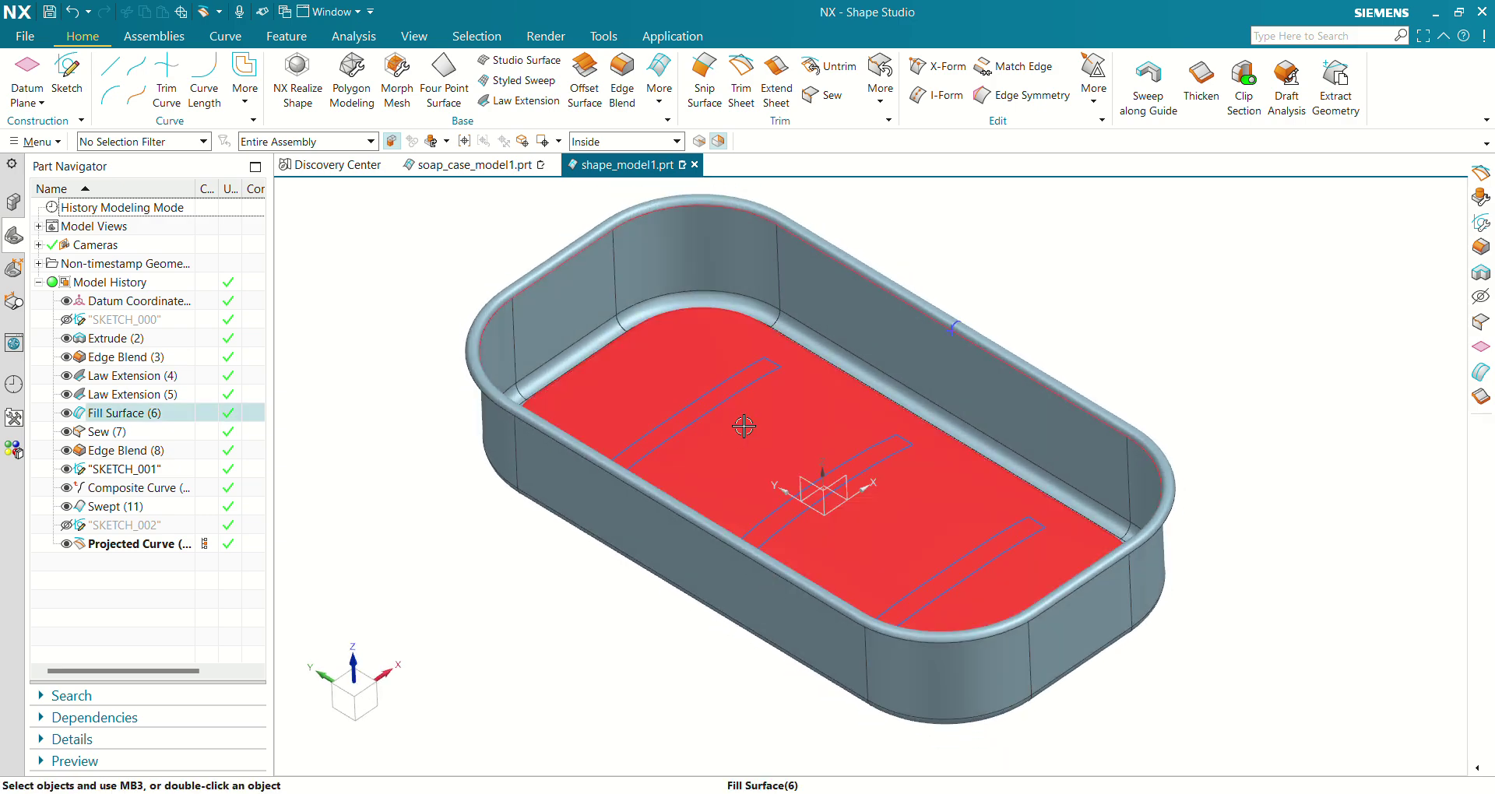
{"action": "middle_click_drag", "start_coordinate": [589, 553], "coordinate": [661, 554], "text": "shift"}
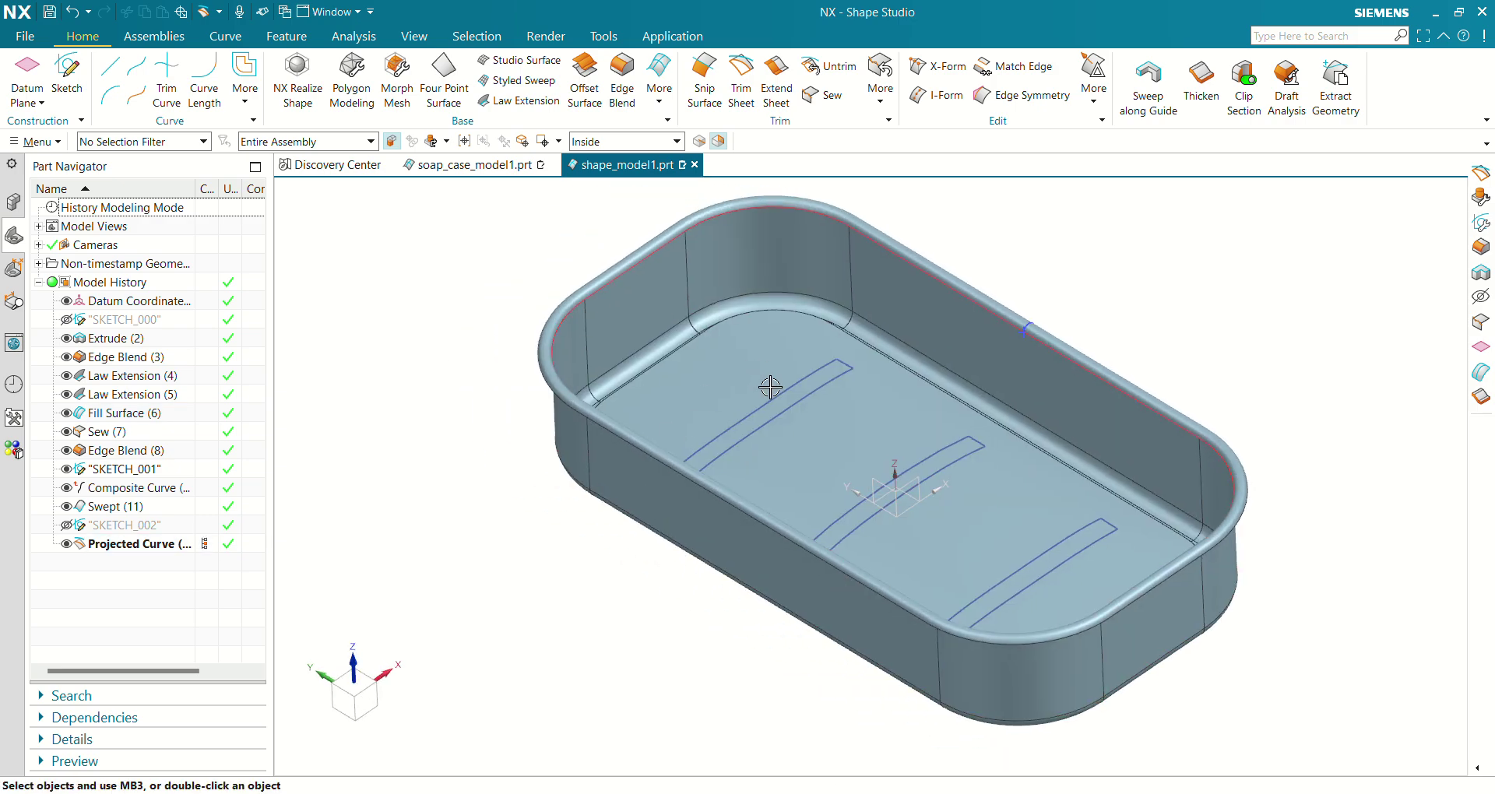
{"action": "left_click", "coordinate": [741, 82]}
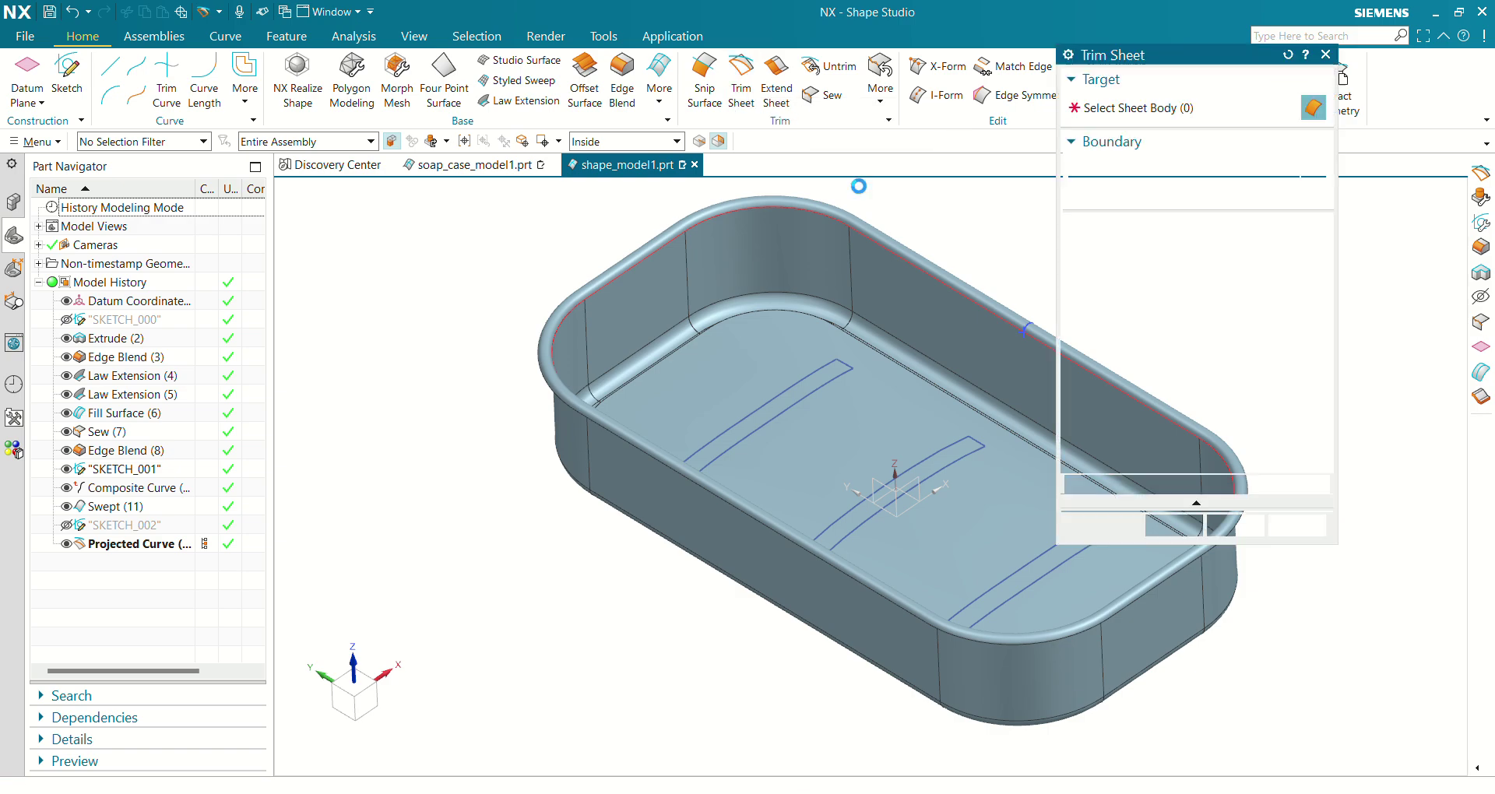
{"action": "middle_click_drag", "start_coordinate": [999, 251], "coordinate": [927, 248], "text": "shift"}
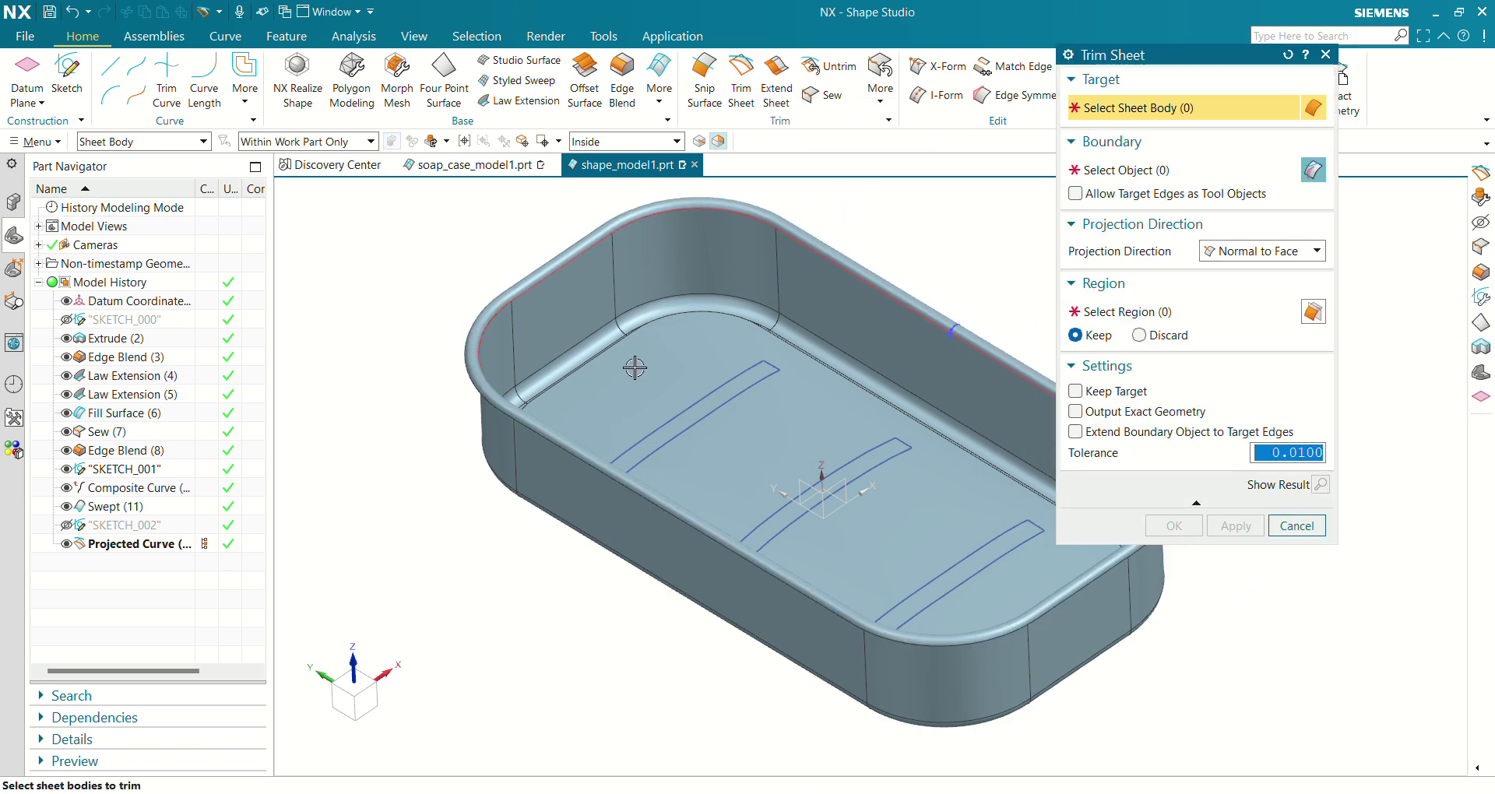
{"action": "left_click", "coordinate": [650, 357]}
{"action": "left_click", "coordinate": [1113, 171]}
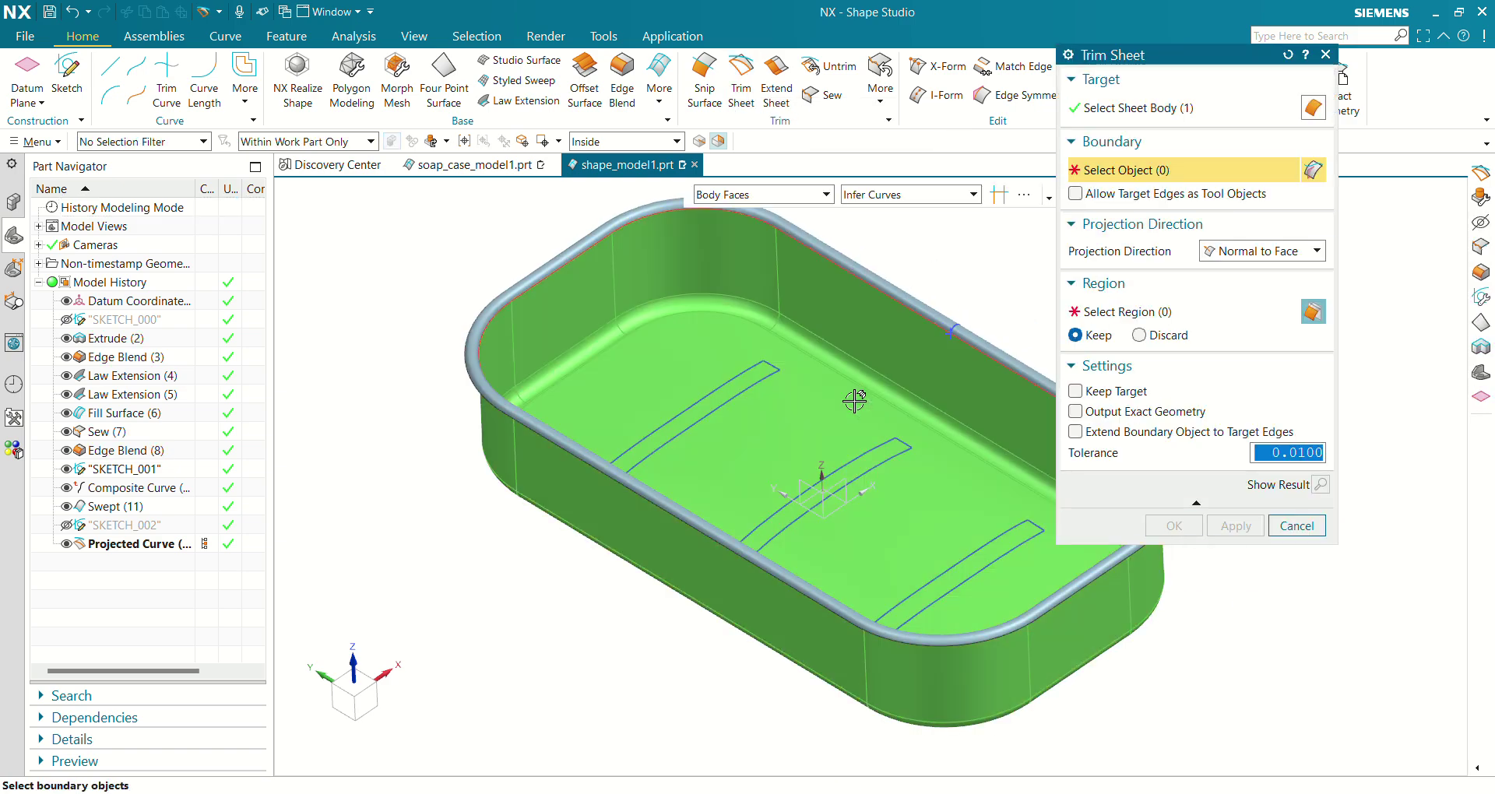
{"action": "left_click", "coordinate": [723, 398]}
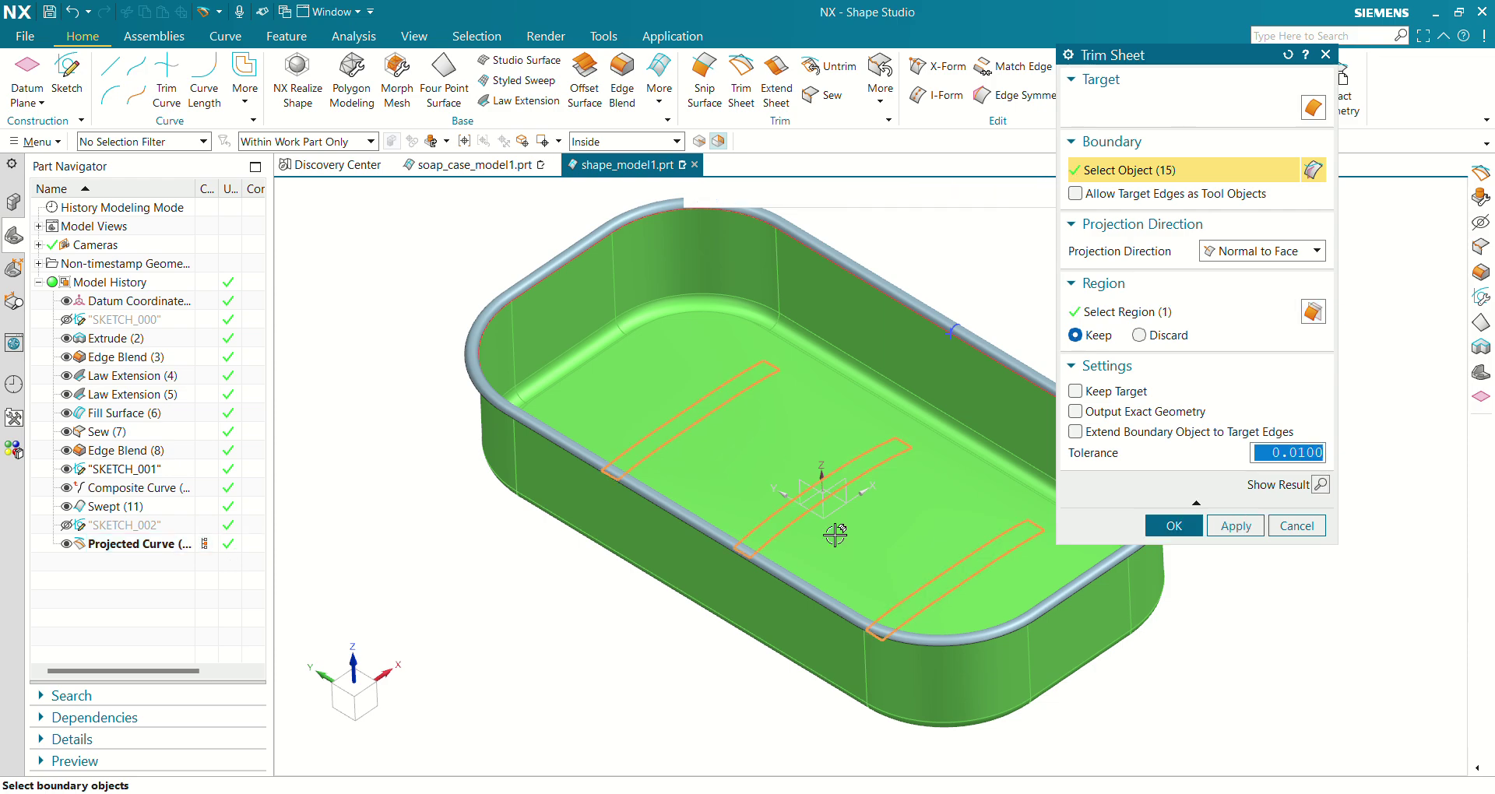
{"action": "left_click", "coordinate": [1117, 313]}
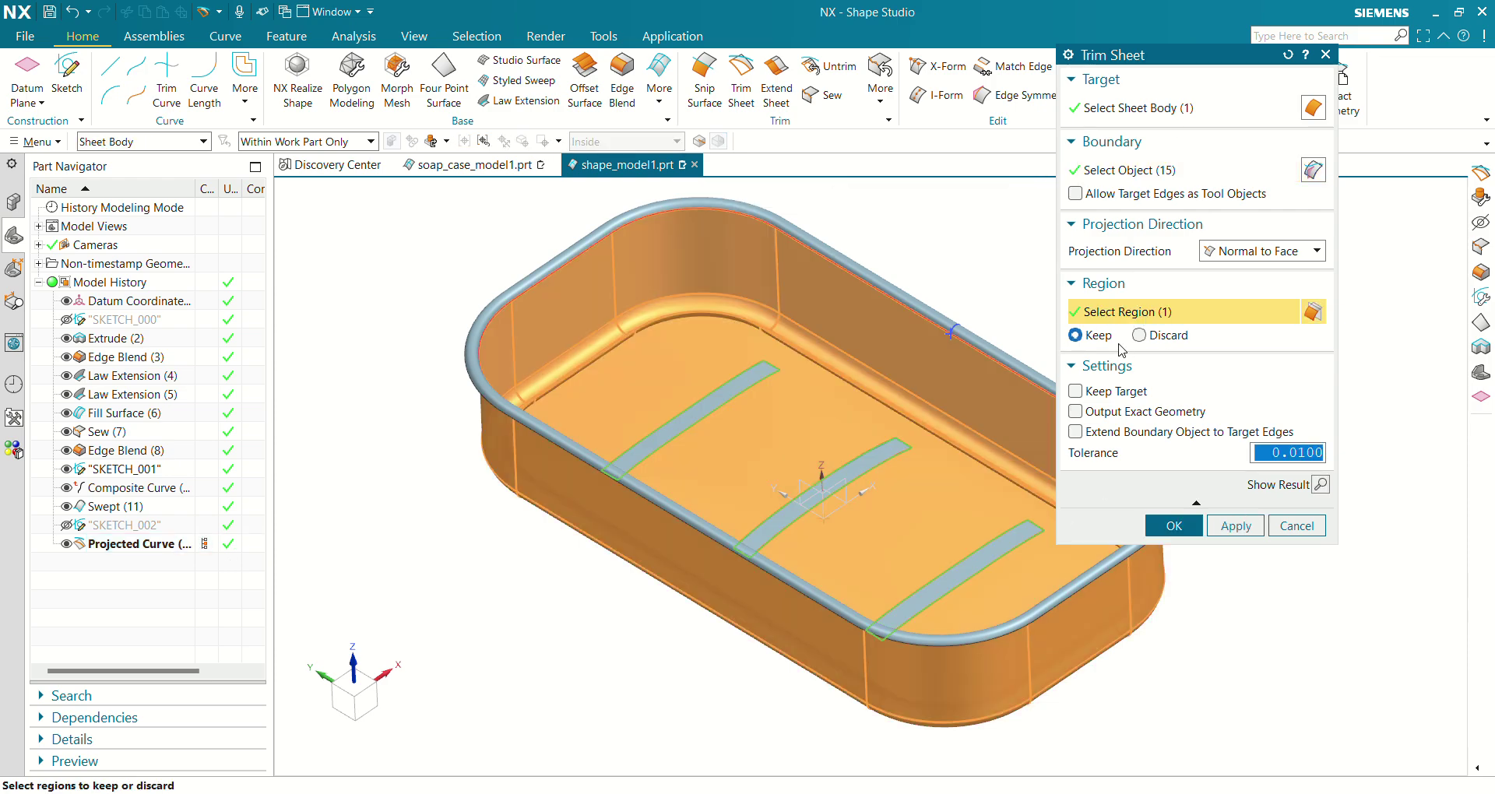
{"action": "left_click", "coordinate": [1172, 525]}
- Inspect the three trimmed floor slots and hide the projected curves around them
{"action": "scroll", "coordinate": [664, 468], "scroll_direction": "down", "scroll_amount": 1}
{"action": "middle_click_drag", "start_coordinate": [664, 468], "coordinate": [658, 491]}
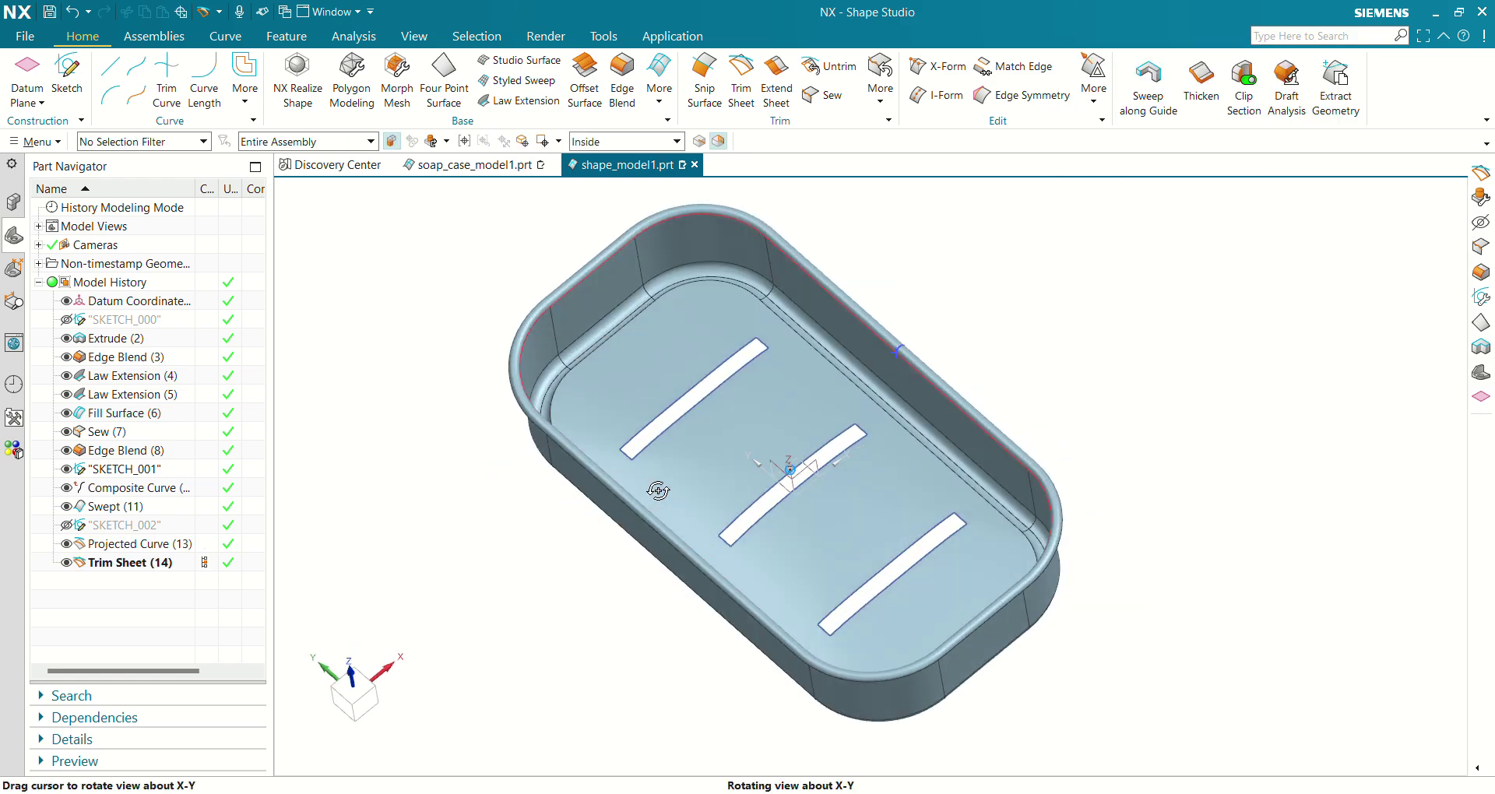
{"action": "scroll", "coordinate": [670, 460], "scroll_direction": "up", "scroll_amount": 5}
{"action": "middle_click_drag", "start_coordinate": [796, 433], "coordinate": [881, 428]}
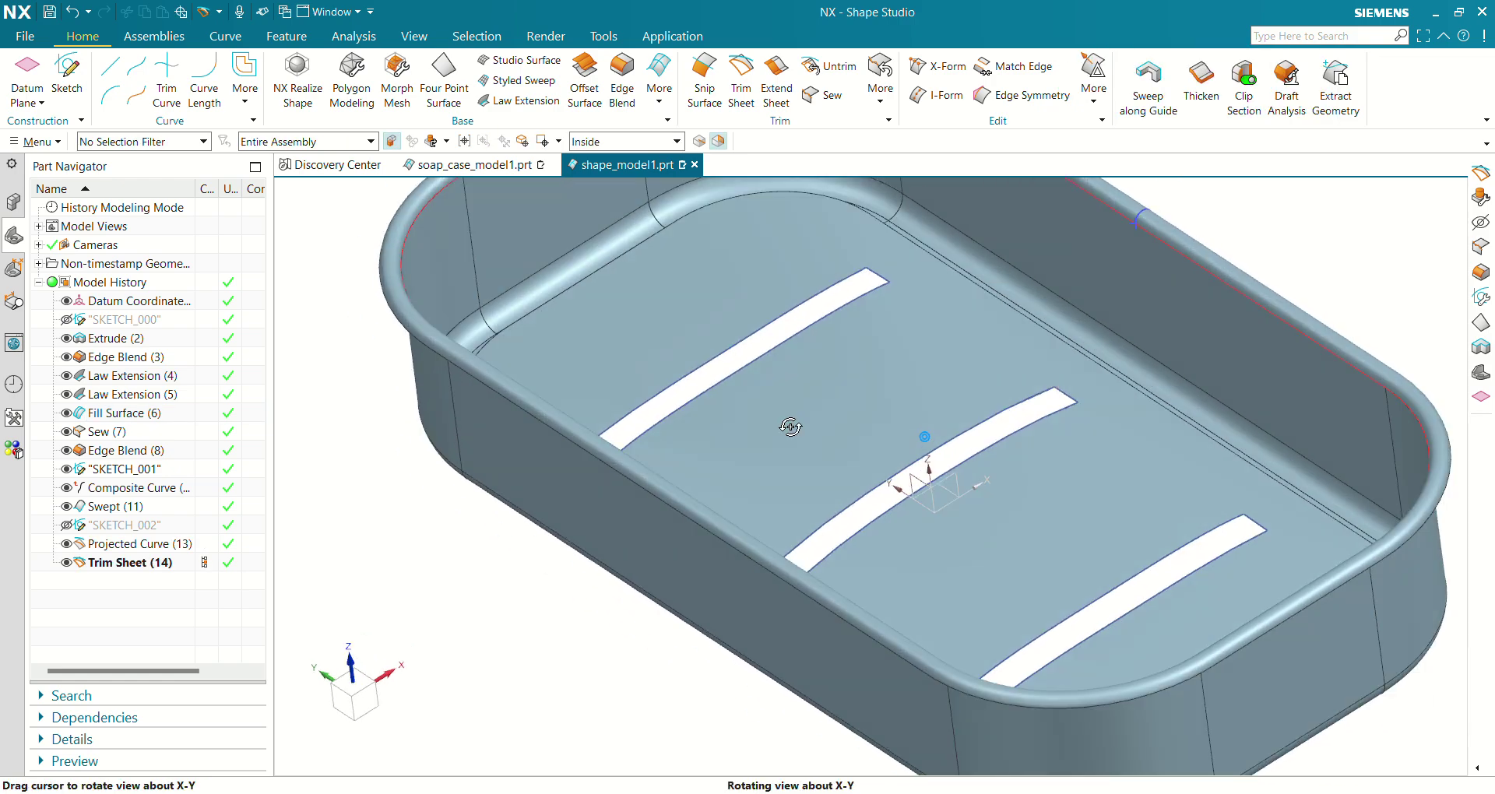
{"action": "scroll", "coordinate": [881, 427], "scroll_direction": "down", "scroll_amount": 1}
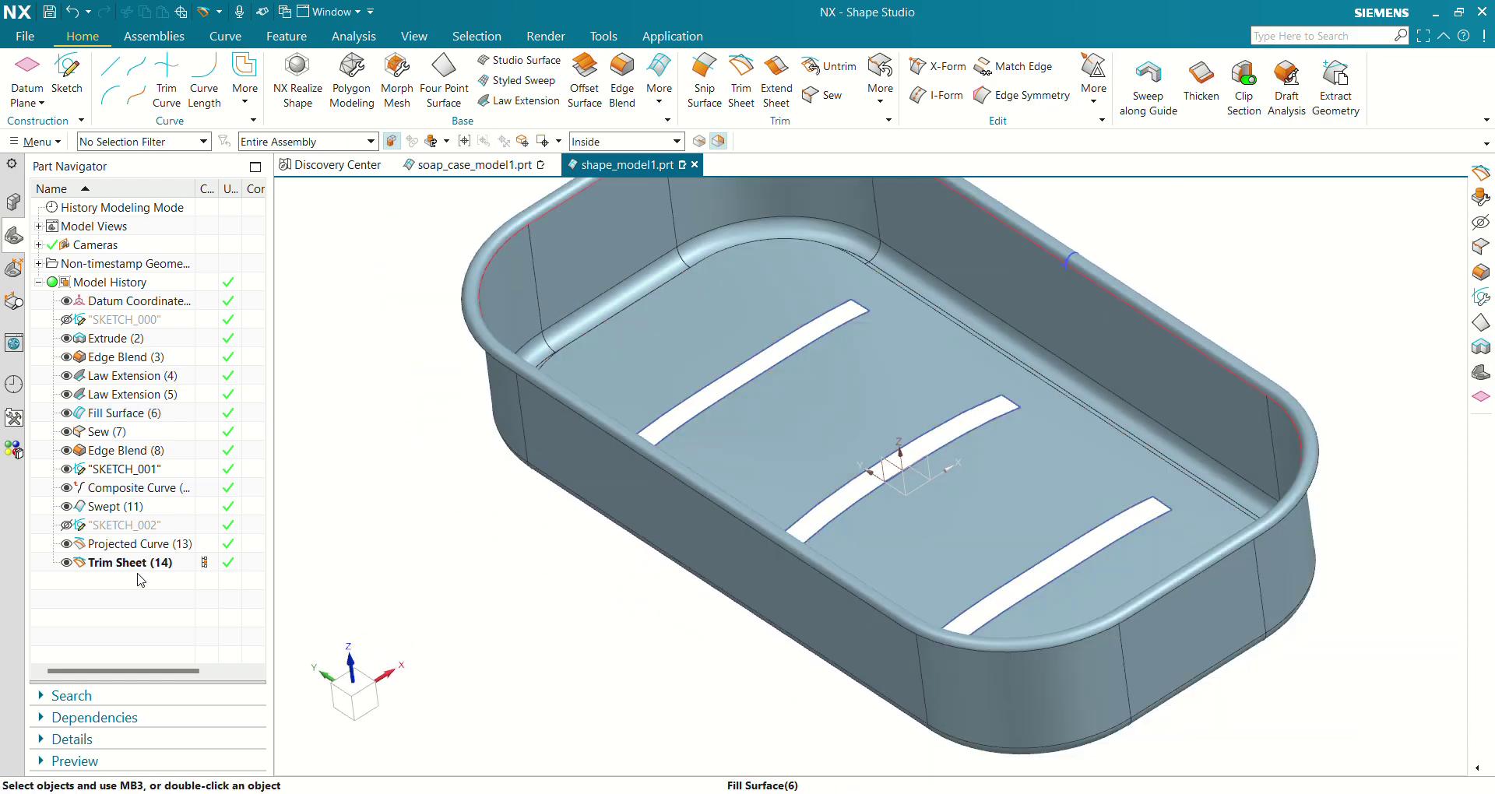
{"action": "left_click", "coordinate": [67, 544]}
- Sew the tray sheet body to the swept rim, with the rim as target and body type Sheet
{"action": "scroll", "coordinate": [750, 483], "scroll_direction": "down", "scroll_amount": 1}
{"action": "middle_click_drag", "start_coordinate": [750, 483], "coordinate": [831, 467]}
{"action": "left_click", "coordinate": [822, 95]}
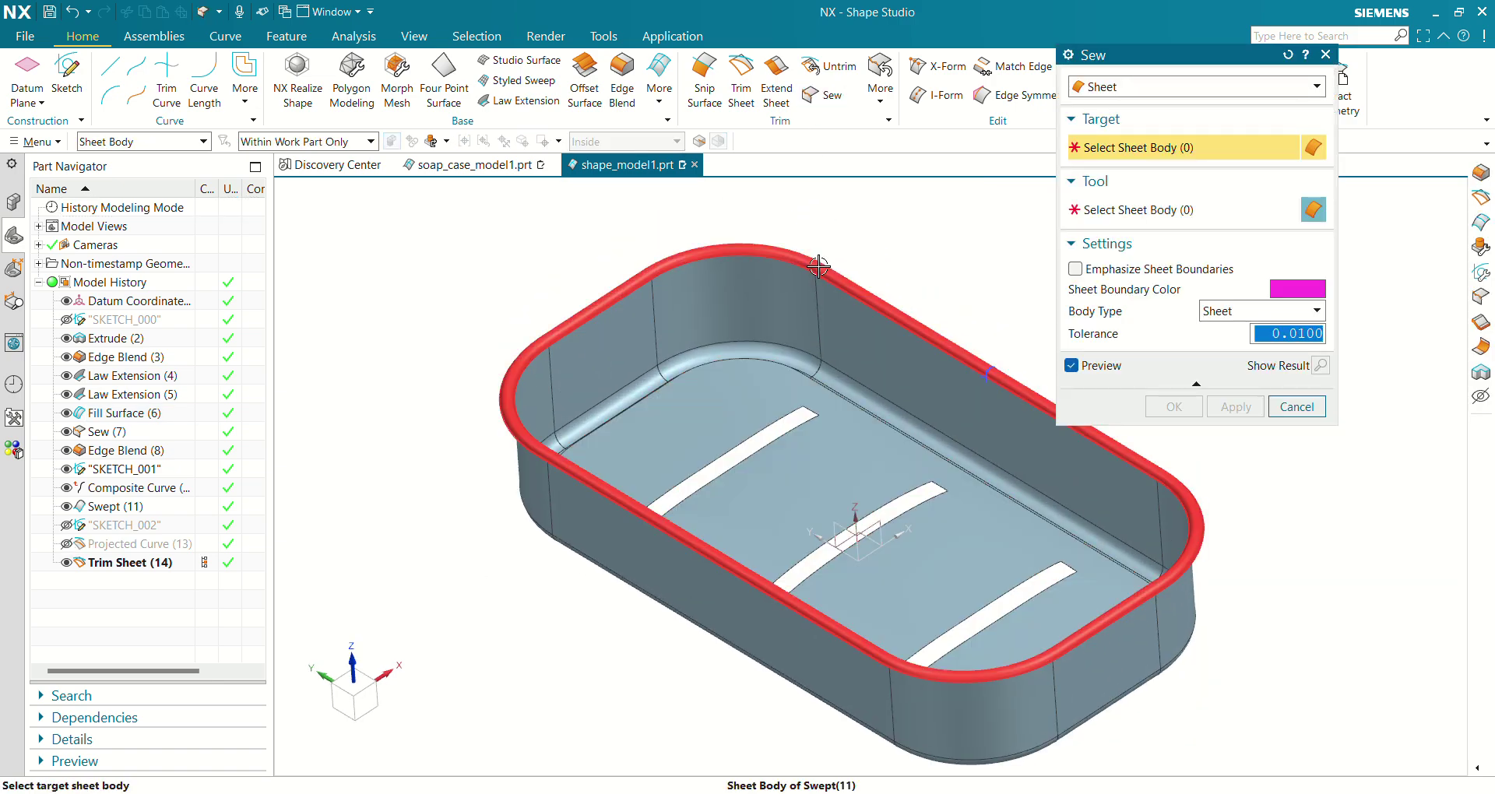
{"action": "left_click", "coordinate": [819, 264]}
{"action": "left_click", "coordinate": [821, 292]}
{"action": "left_click", "coordinate": [1234, 406]}
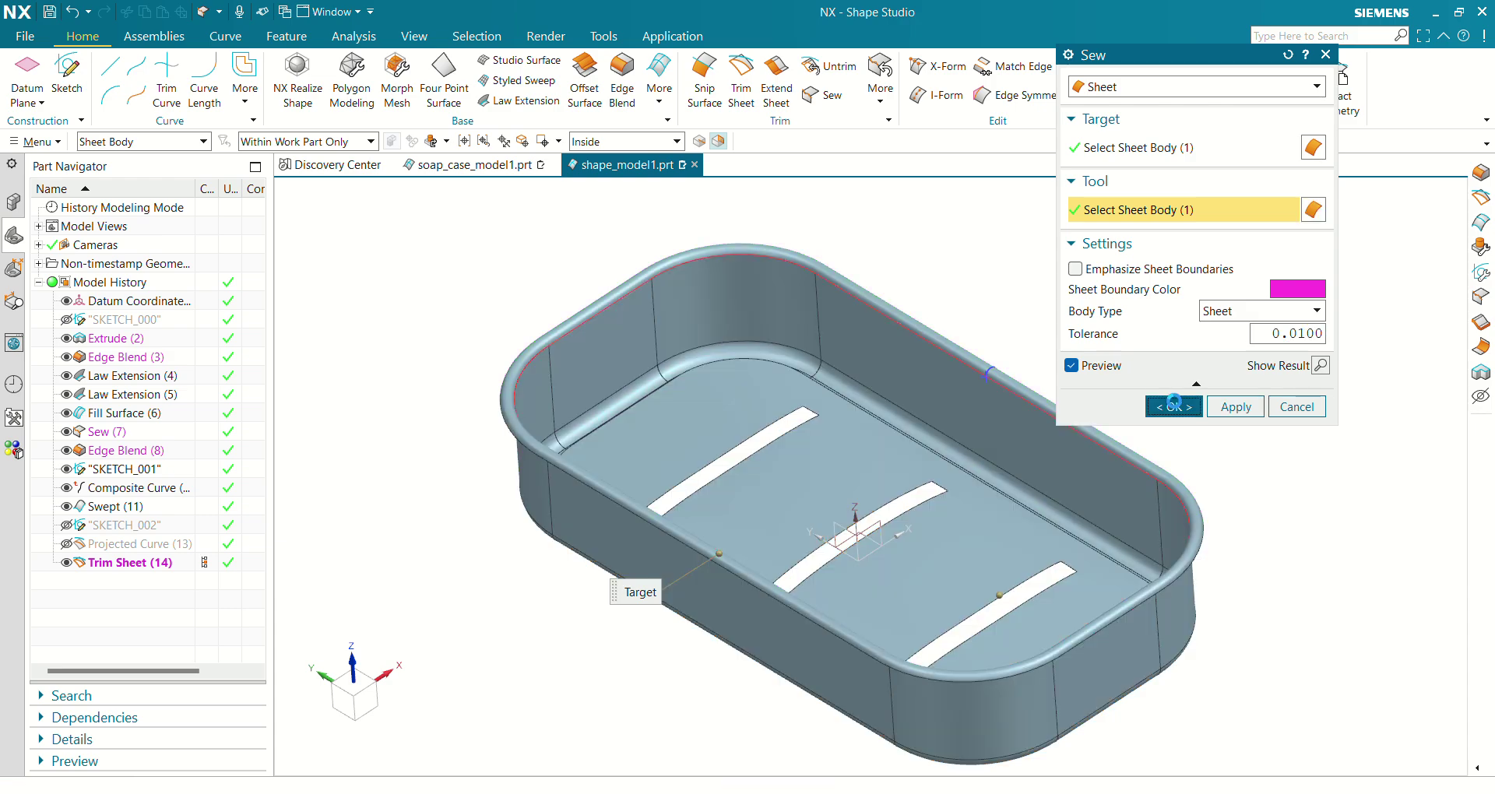
{"action": "left_click", "coordinate": [1296, 406]}
- Hide the rim profile sketch SKETCH_001
{"action": "scroll", "coordinate": [810, 444], "scroll_direction": "up", "scroll_amount": 2}
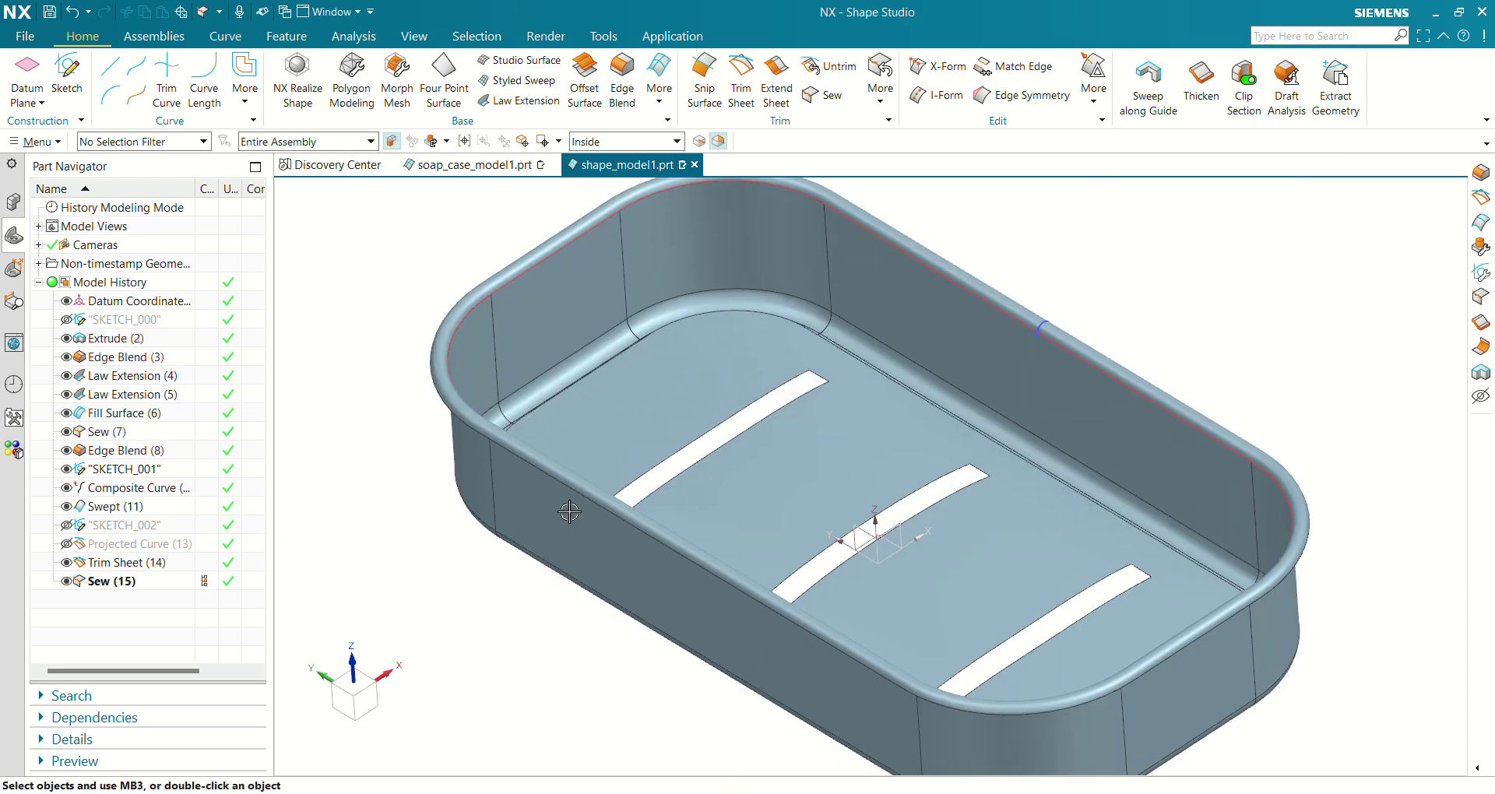
{"action": "scroll", "coordinate": [634, 457], "scroll_direction": "down", "scroll_amount": 2}
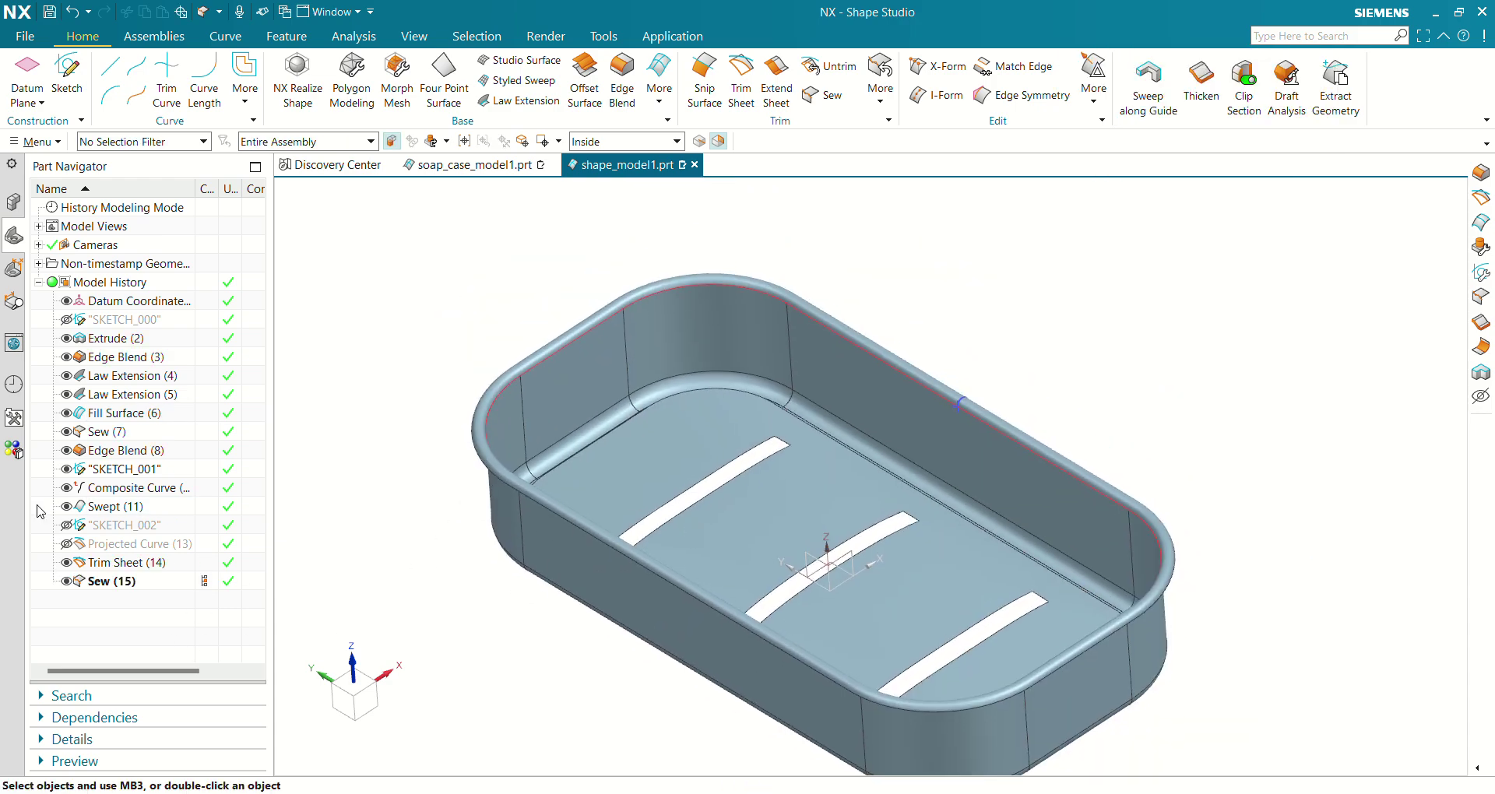
{"action": "middle_click_drag", "start_coordinate": [694, 491], "coordinate": [661, 521]}
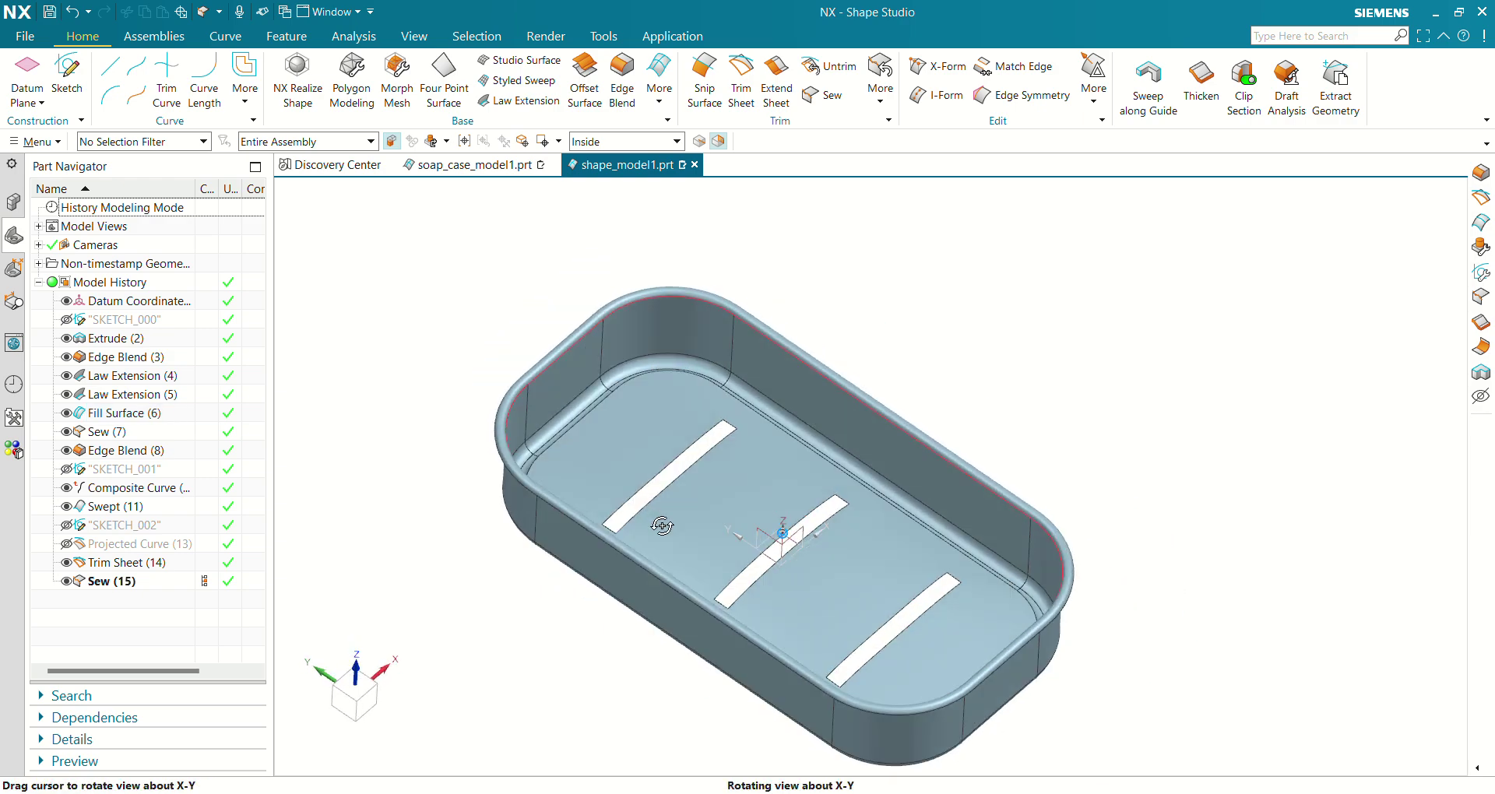
- Blend the tangent edge loop around the tray floor with a circular G1 edge blend of 2 mm radius
{"action": "scroll", "coordinate": [618, 427], "scroll_direction": "up", "scroll_amount": 5}
{"action": "middle_click_drag", "start_coordinate": [618, 428], "coordinate": [644, 440]}
{"action": "scroll", "coordinate": [541, 386], "scroll_direction": "up", "scroll_amount": 2}
{"action": "scroll", "coordinate": [541, 385], "scroll_direction": "down", "scroll_amount": 2}
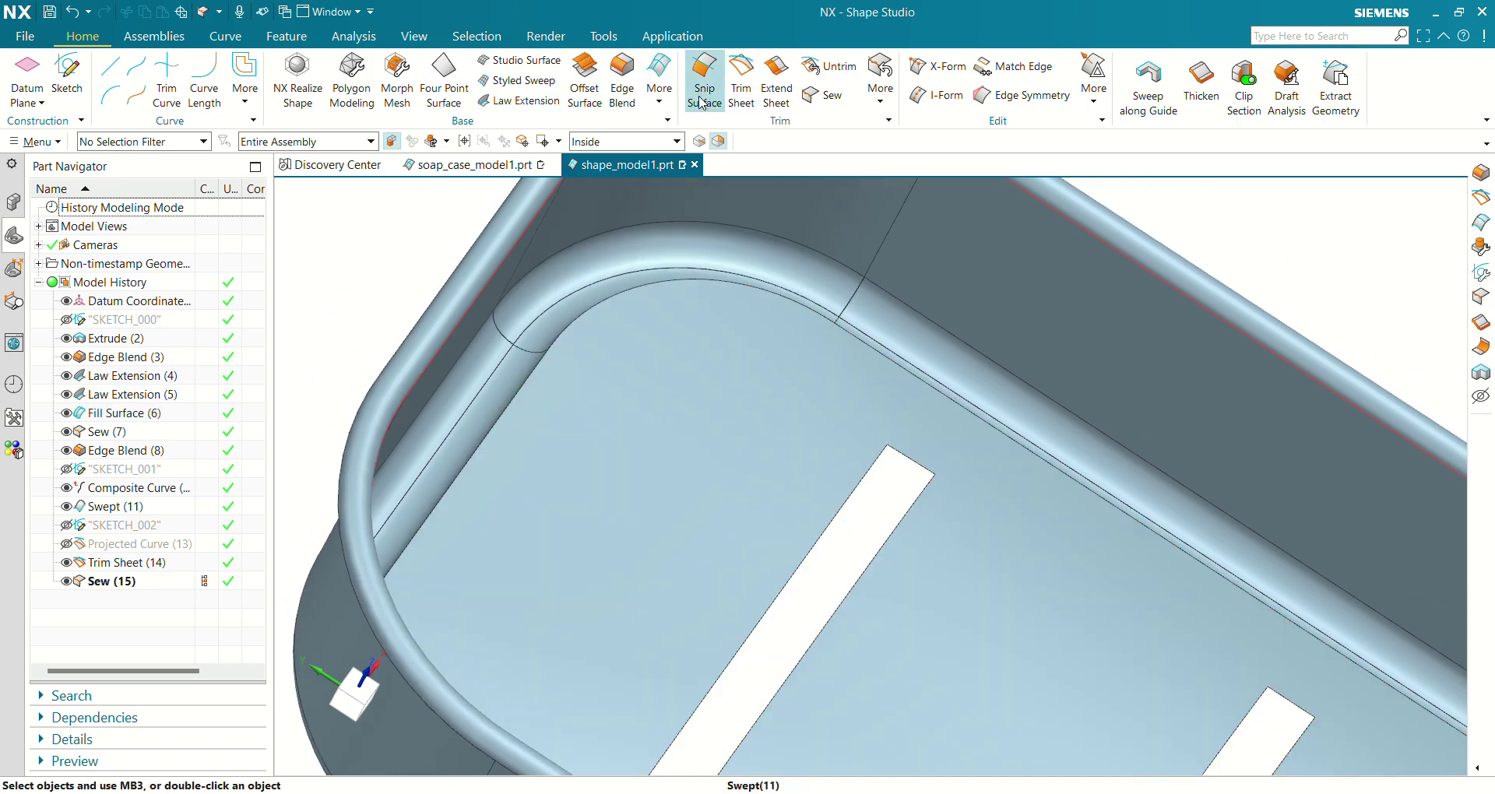
{"action": "left_click", "coordinate": [622, 82]}
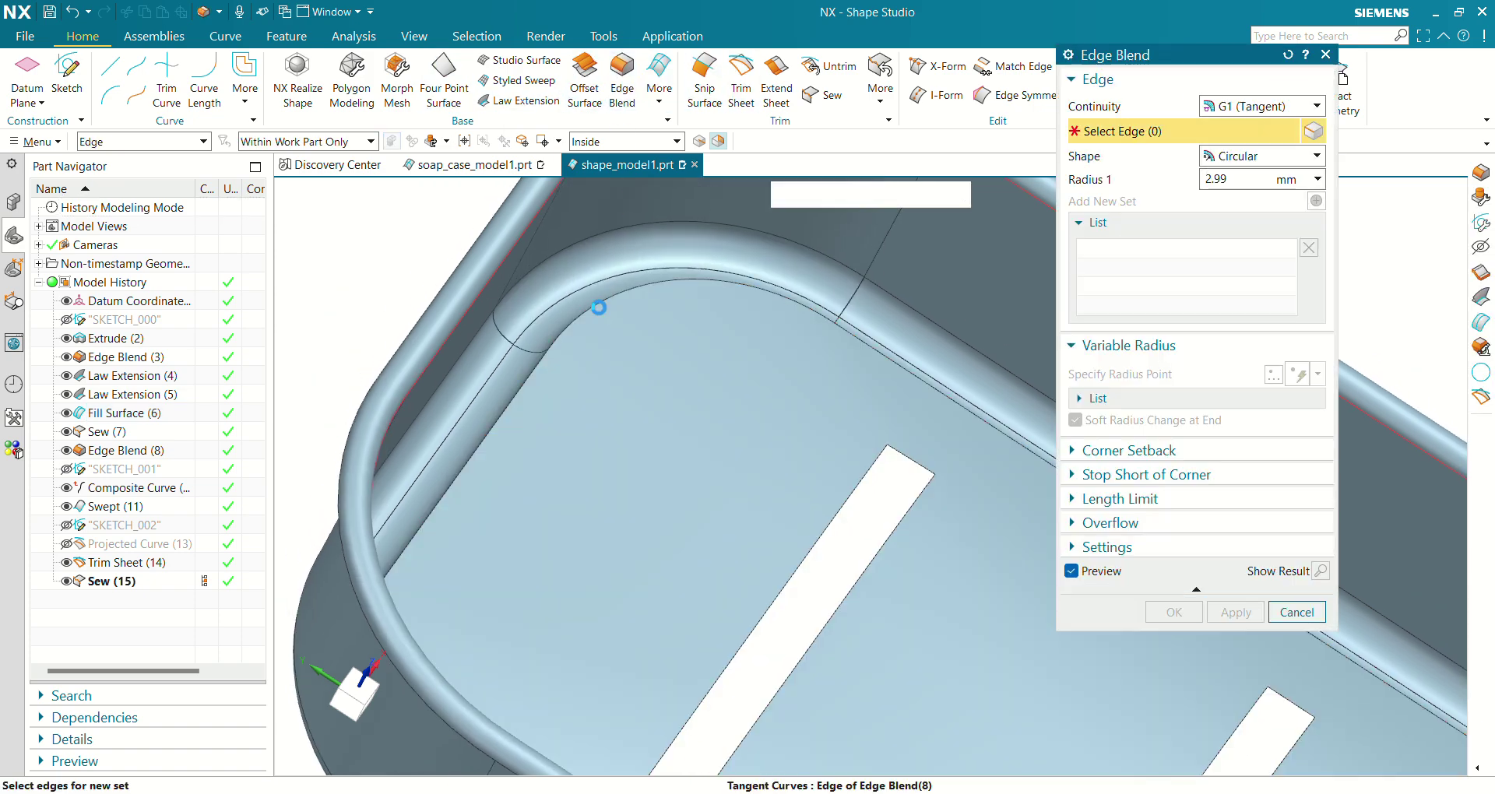
{"action": "left_click", "coordinate": [596, 306]}
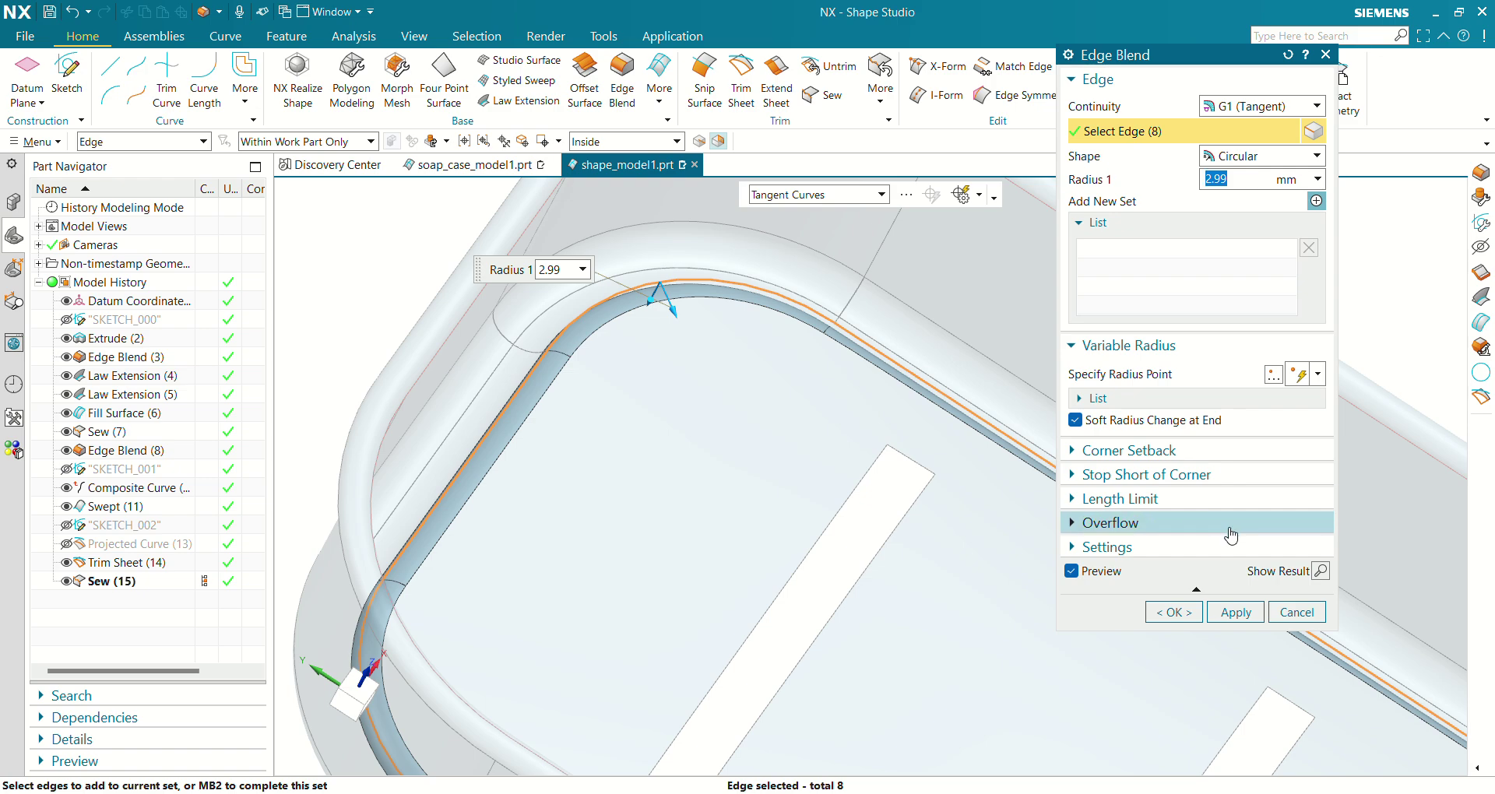
{"action": "type", "text": "2"}
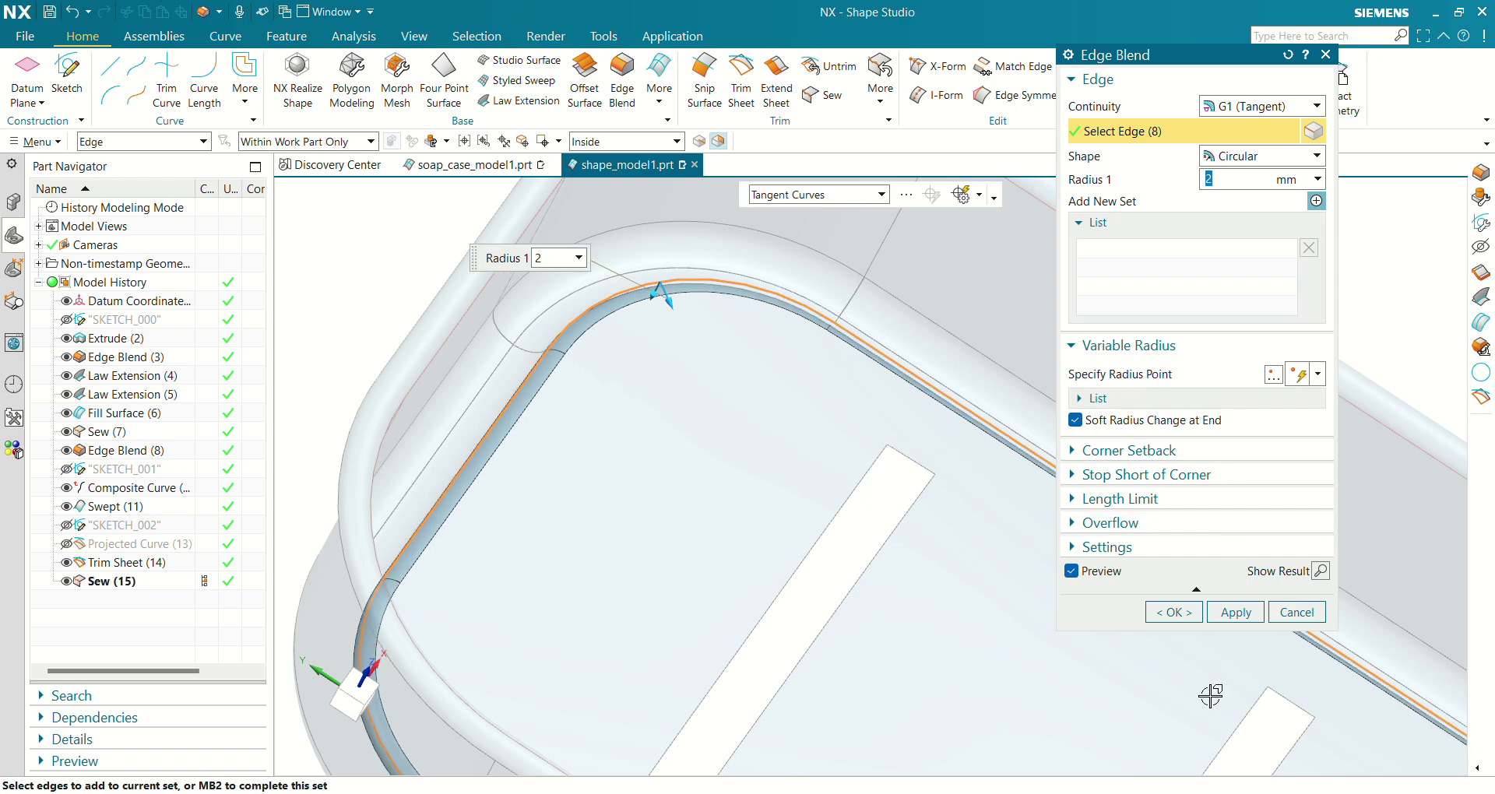
{"action": "left_click", "coordinate": [1173, 612]}
- Hide the composite curve running along the tray's rim
{"action": "scroll", "coordinate": [861, 544], "scroll_direction": "down", "scroll_amount": 5}
{"action": "middle_click_drag", "start_coordinate": [861, 545], "coordinate": [778, 530]}
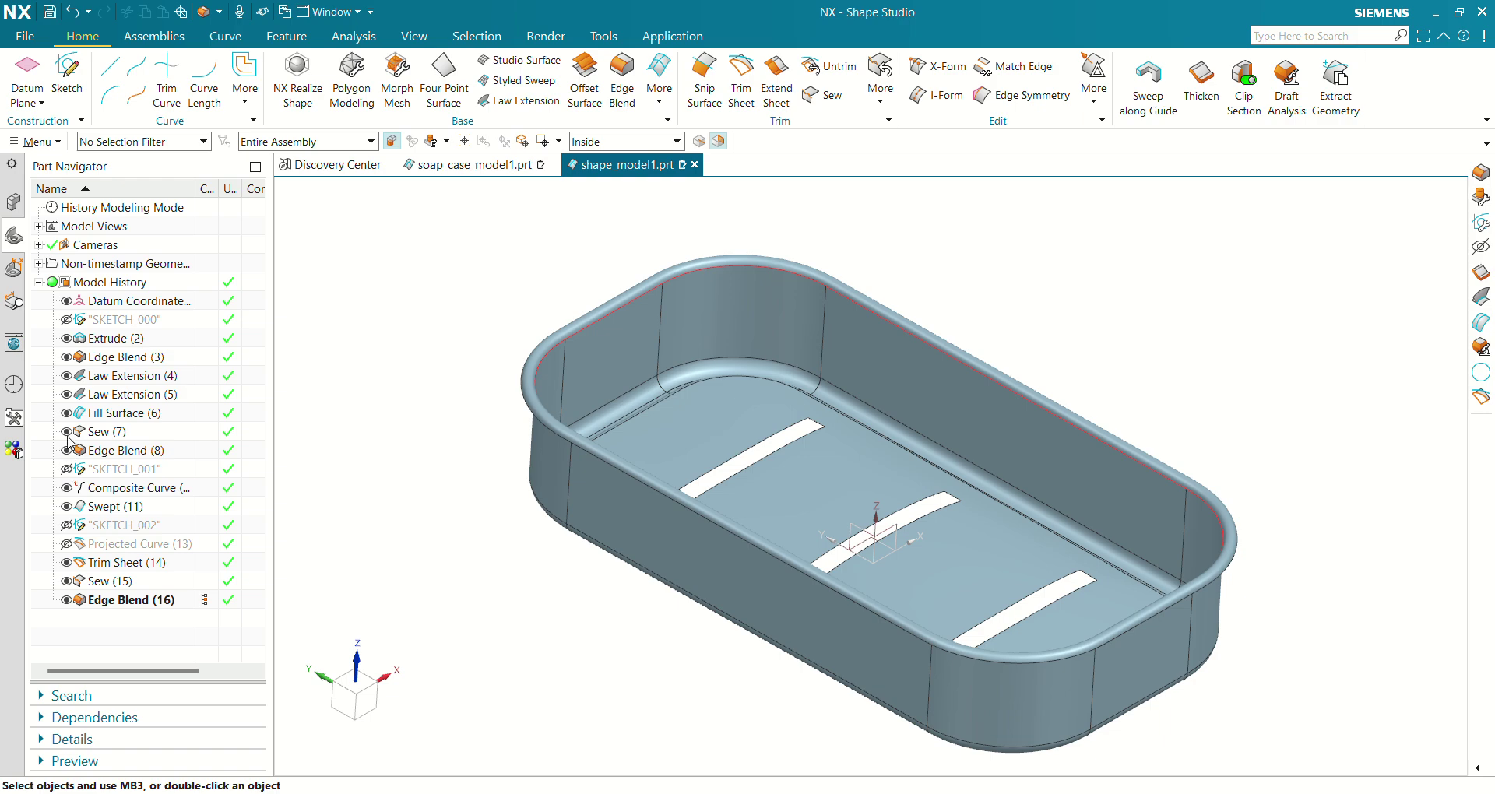
{"action": "left_click", "coordinate": [713, 265]}
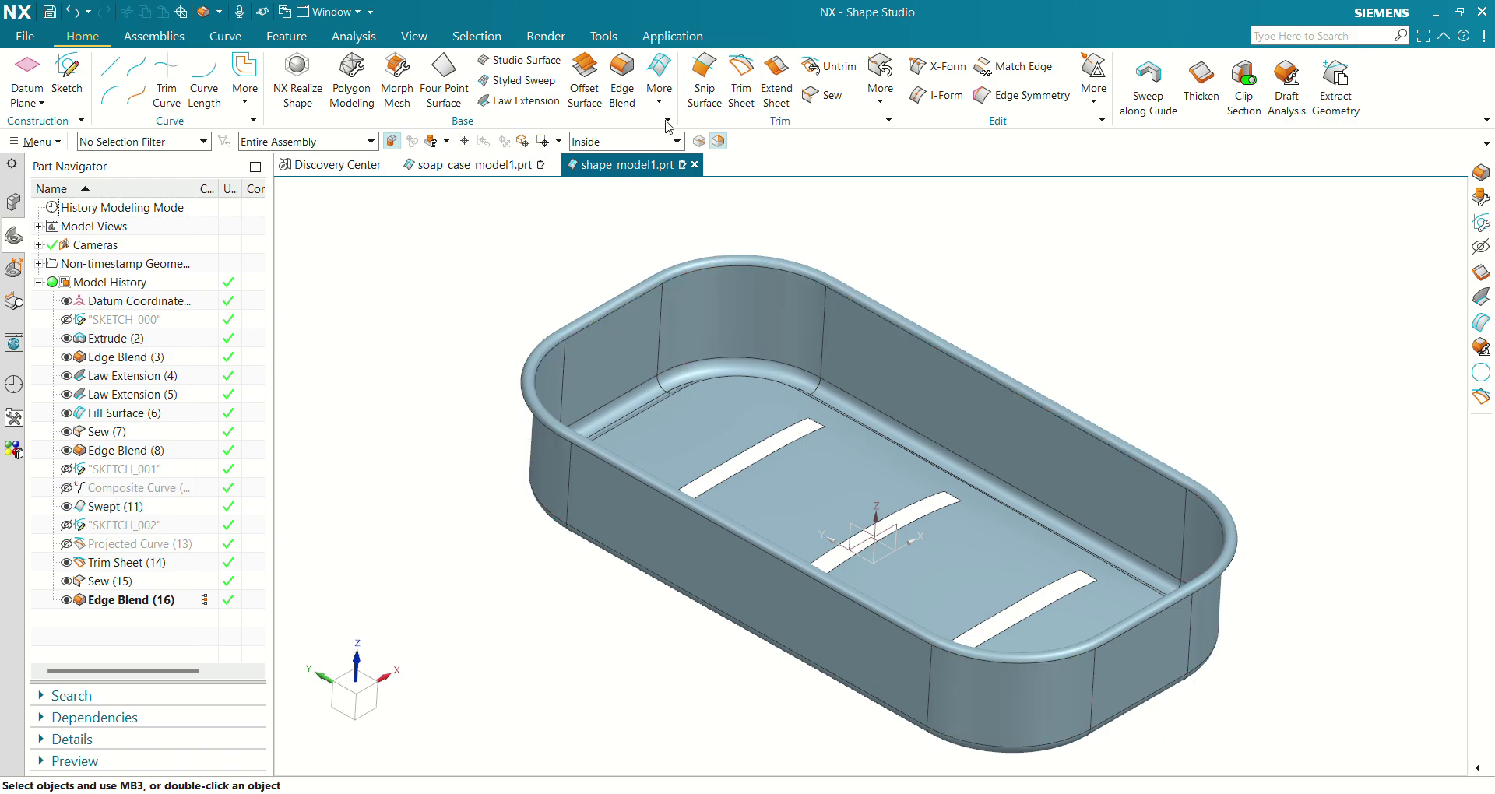
- Thicken all faces of the sewn tray body with Offset 1 of 2 mm and Offset 2 of 0 mm
{"action": "left_click", "coordinate": [659, 77]}
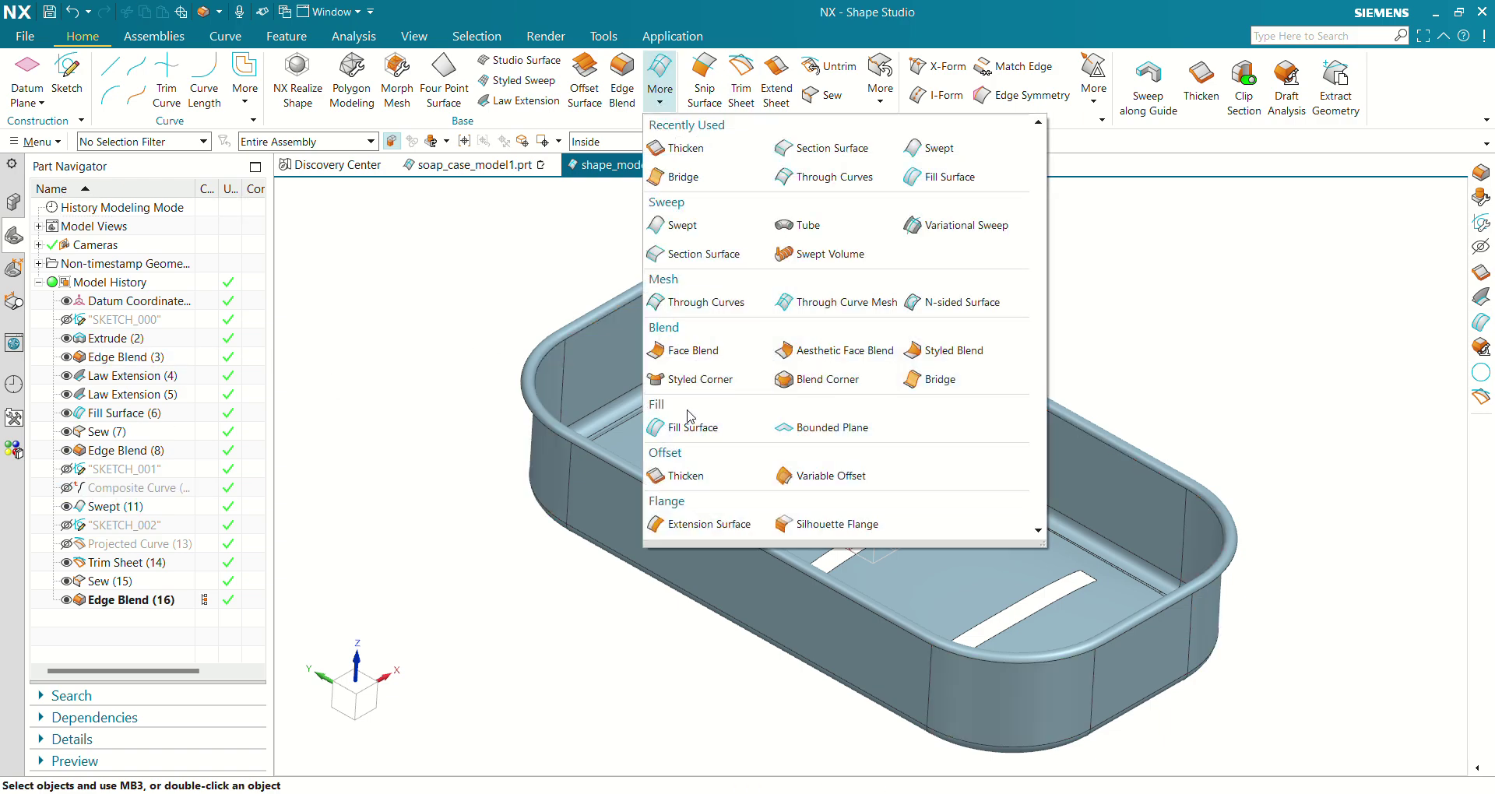
{"action": "left_click", "coordinate": [679, 476]}
{"action": "left_click", "coordinate": [926, 386]}
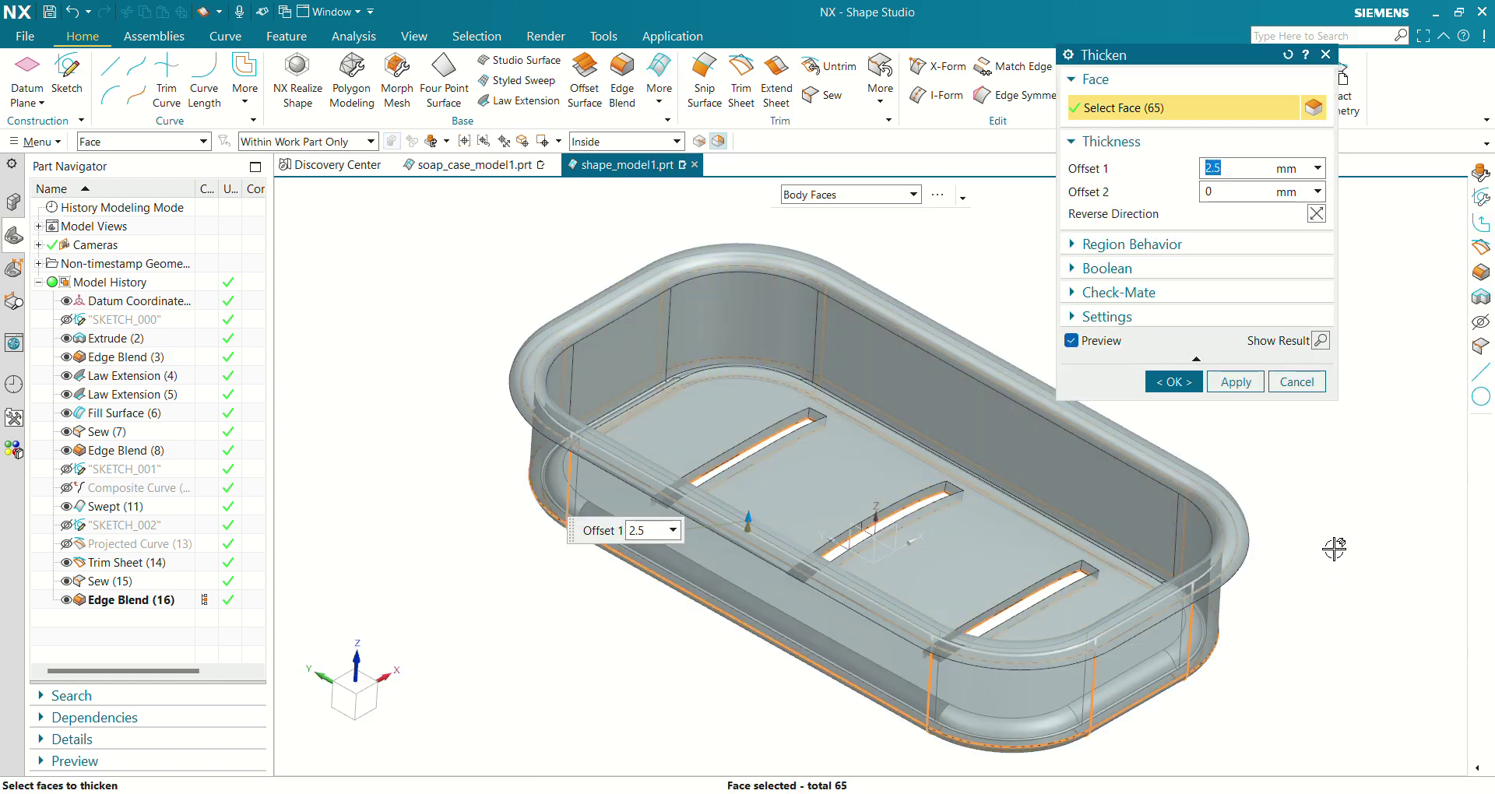
{"action": "middle_click_drag", "start_coordinate": [1355, 480], "coordinate": [1261, 498], "text": "shift"}
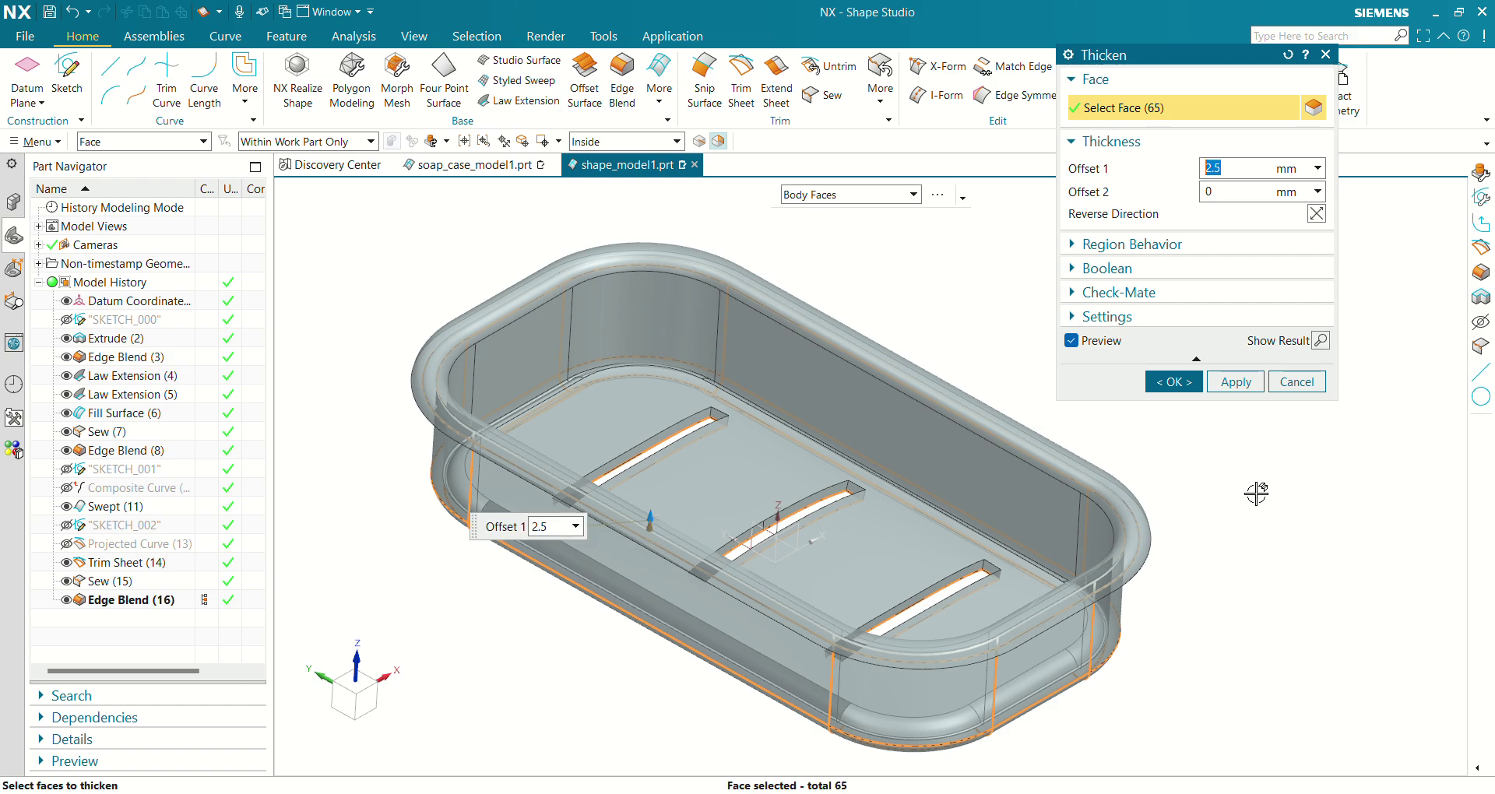
{"action": "type", "text": "2"}
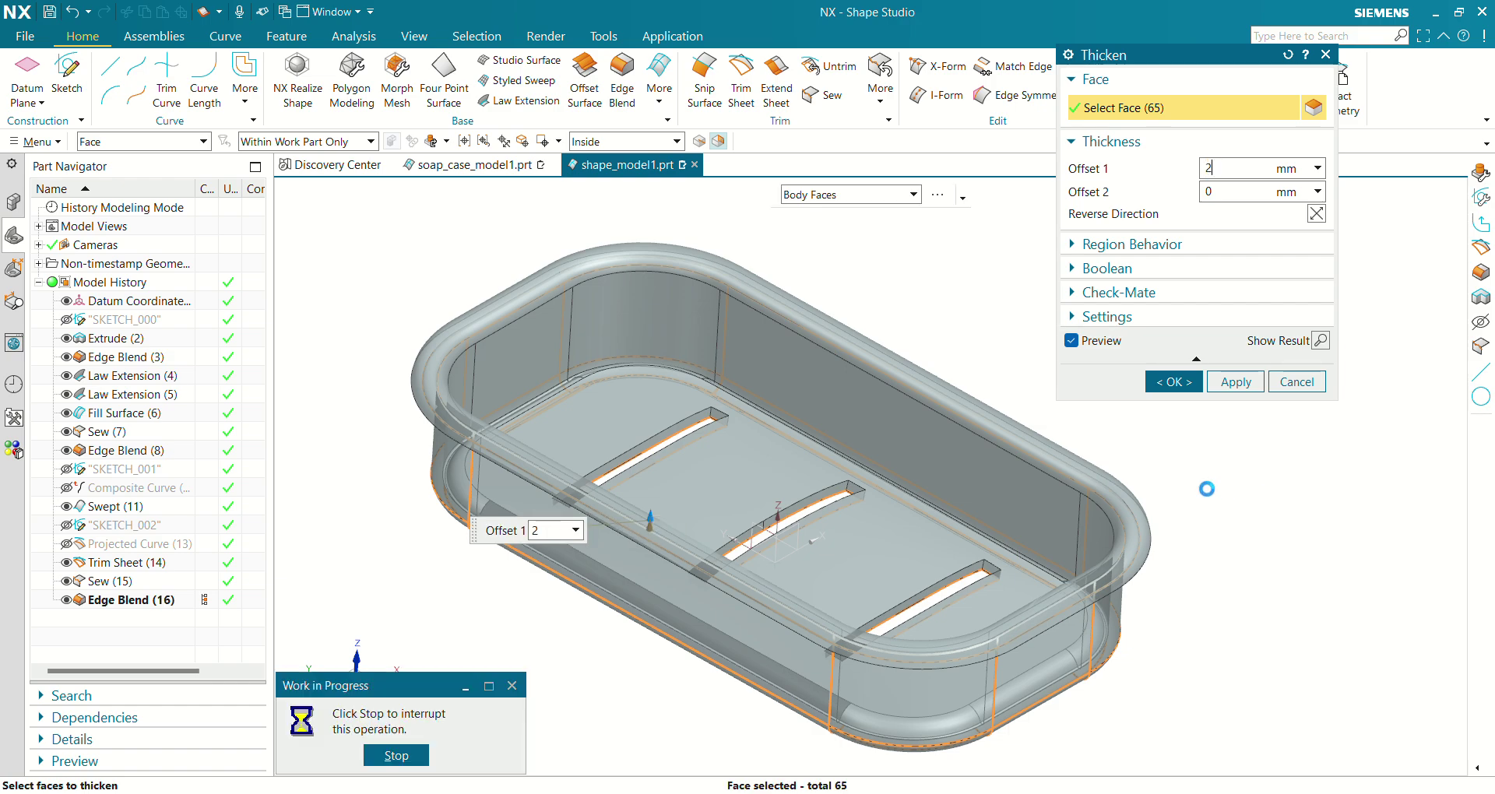
{"action": "left_click", "coordinate": [1177, 382]}
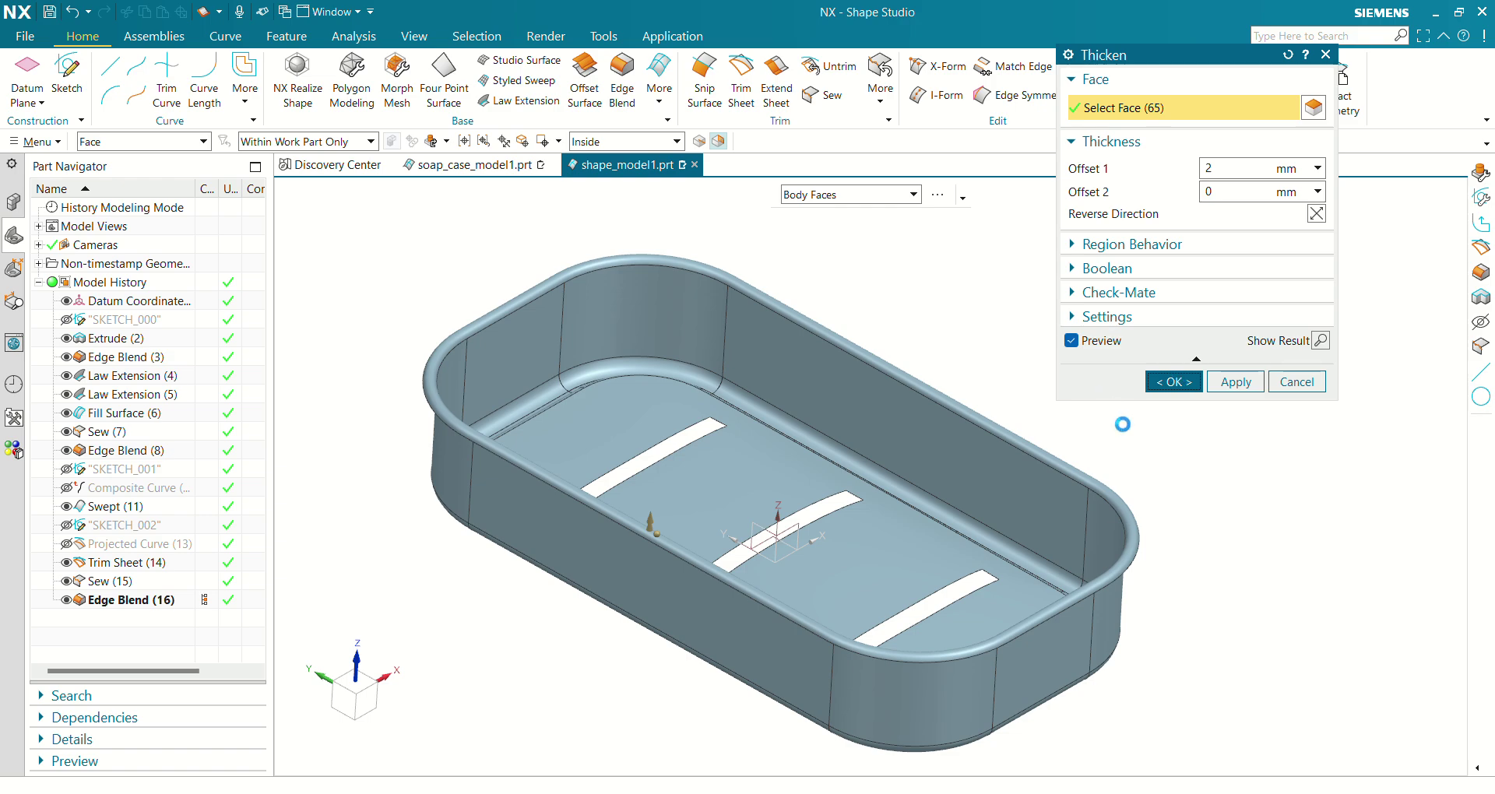
- Cut the thickened tray with a one-plane view section normal to X and examine the wall and rim cross-section
{"action": "middle_click_drag", "start_coordinate": [483, 502], "coordinate": [705, 466]}
{"action": "key", "text": "ctrl+h"}
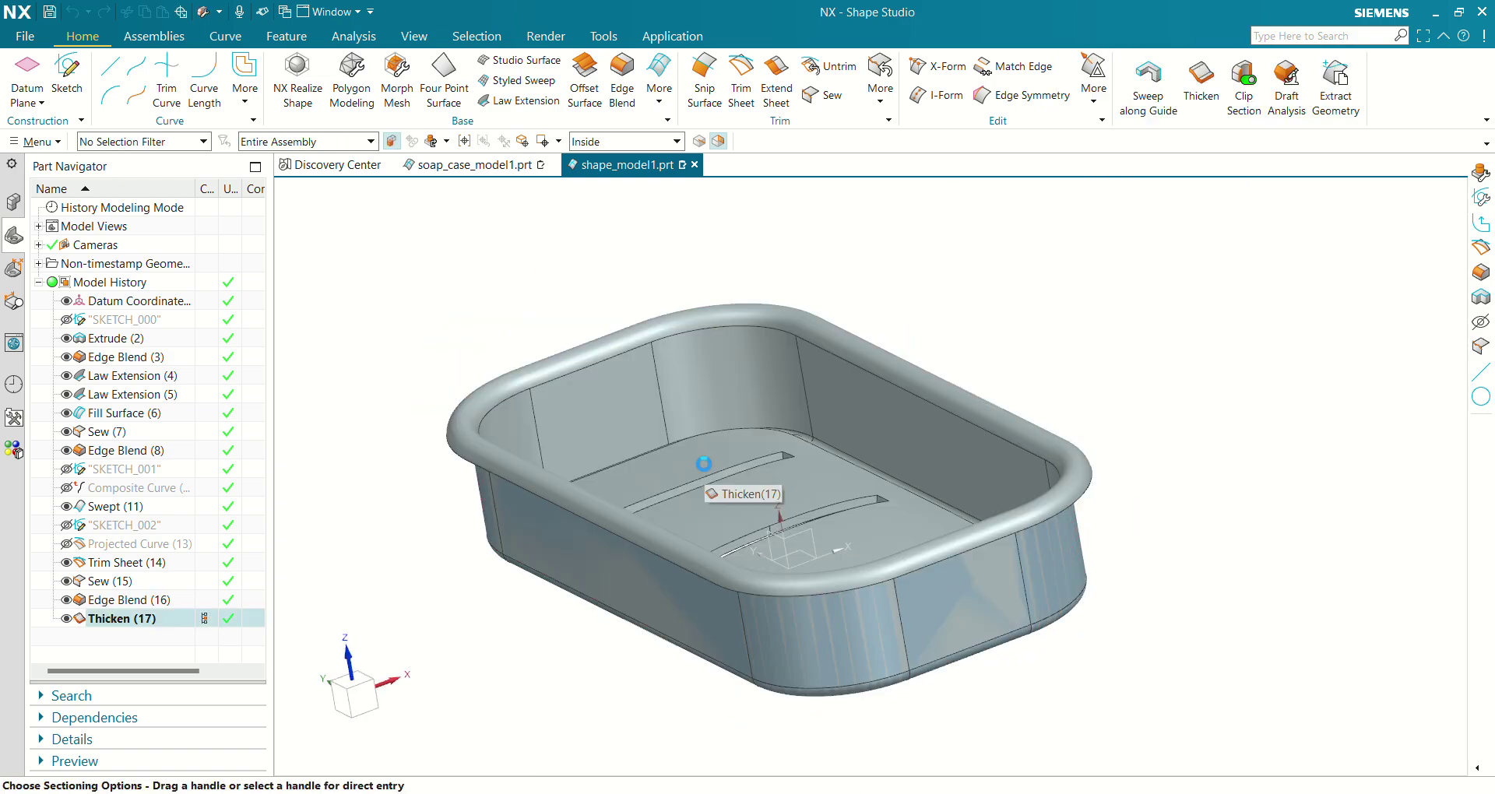
{"action": "scroll", "coordinate": [627, 596], "scroll_direction": "up", "scroll_amount": 3}
{"action": "middle_click_drag", "start_coordinate": [626, 596], "coordinate": [669, 571]}
{"action": "scroll", "coordinate": [590, 514], "scroll_direction": "up", "scroll_amount": 3}
{"action": "scroll", "coordinate": [589, 514], "scroll_direction": "down", "scroll_amount": 3}
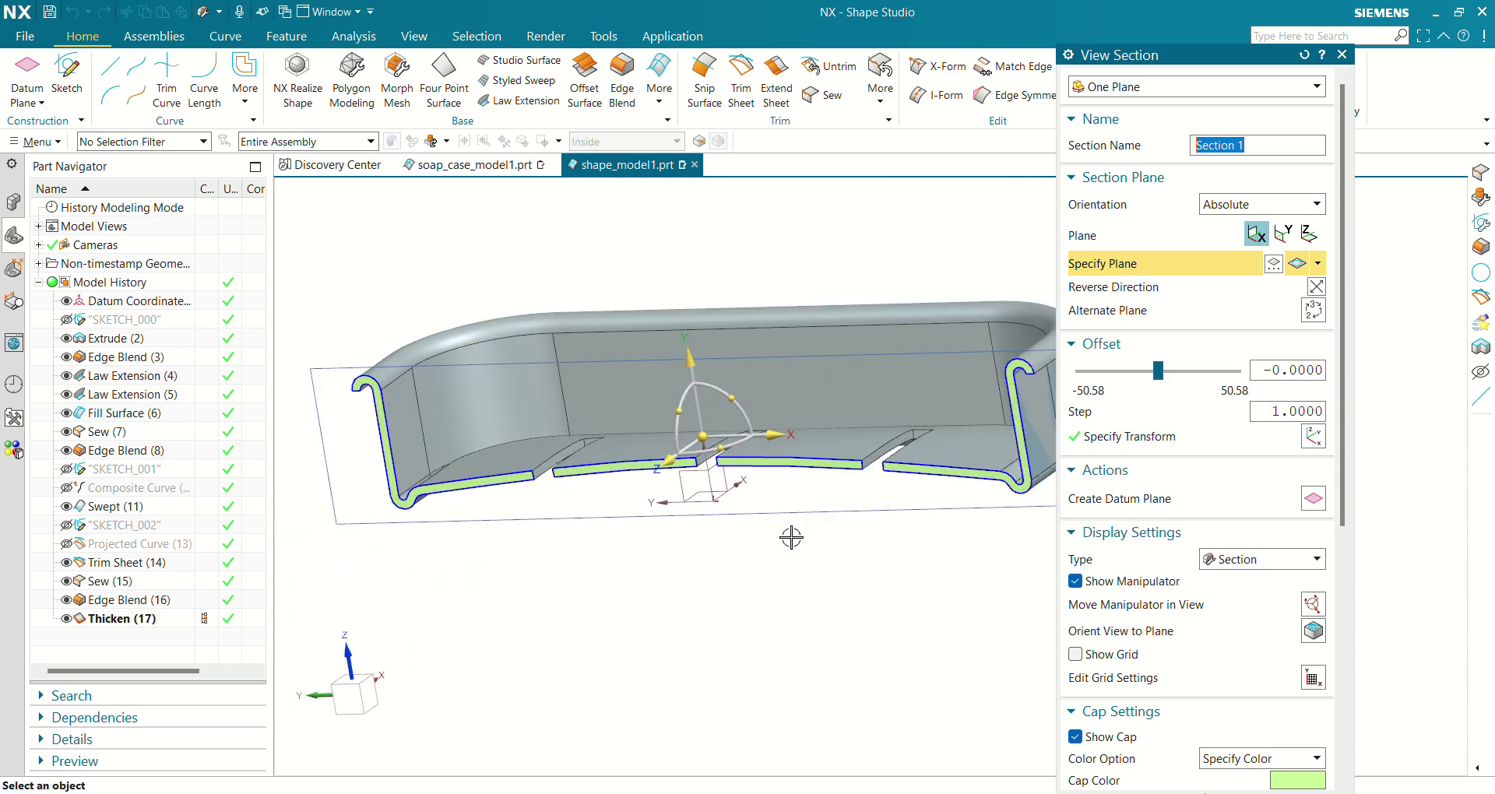
{"action": "mouse_move", "coordinate": [774, 564]}
{"action": "middle_mouse_down"}
{"action": "mouse_move", "coordinate": [761, 587]}
{"action": "mouse_move", "coordinate": [727, 573]}
{"action": "mouse_move", "coordinate": [786, 559]}
{"action": "middle_mouse_up"}
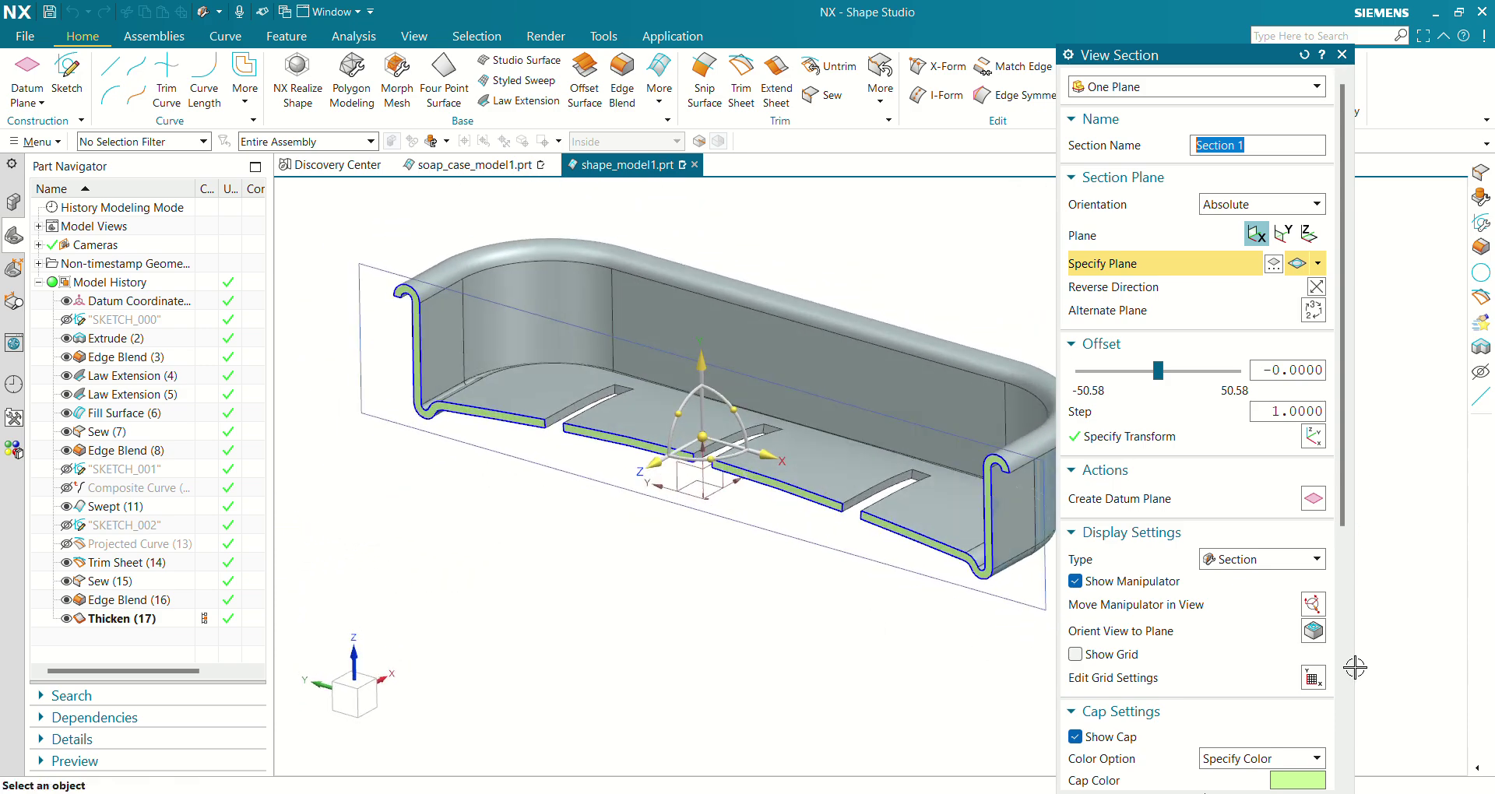
{"action": "scroll", "coordinate": [1214, 545], "scroll_direction": "down", "scroll_amount": 2}
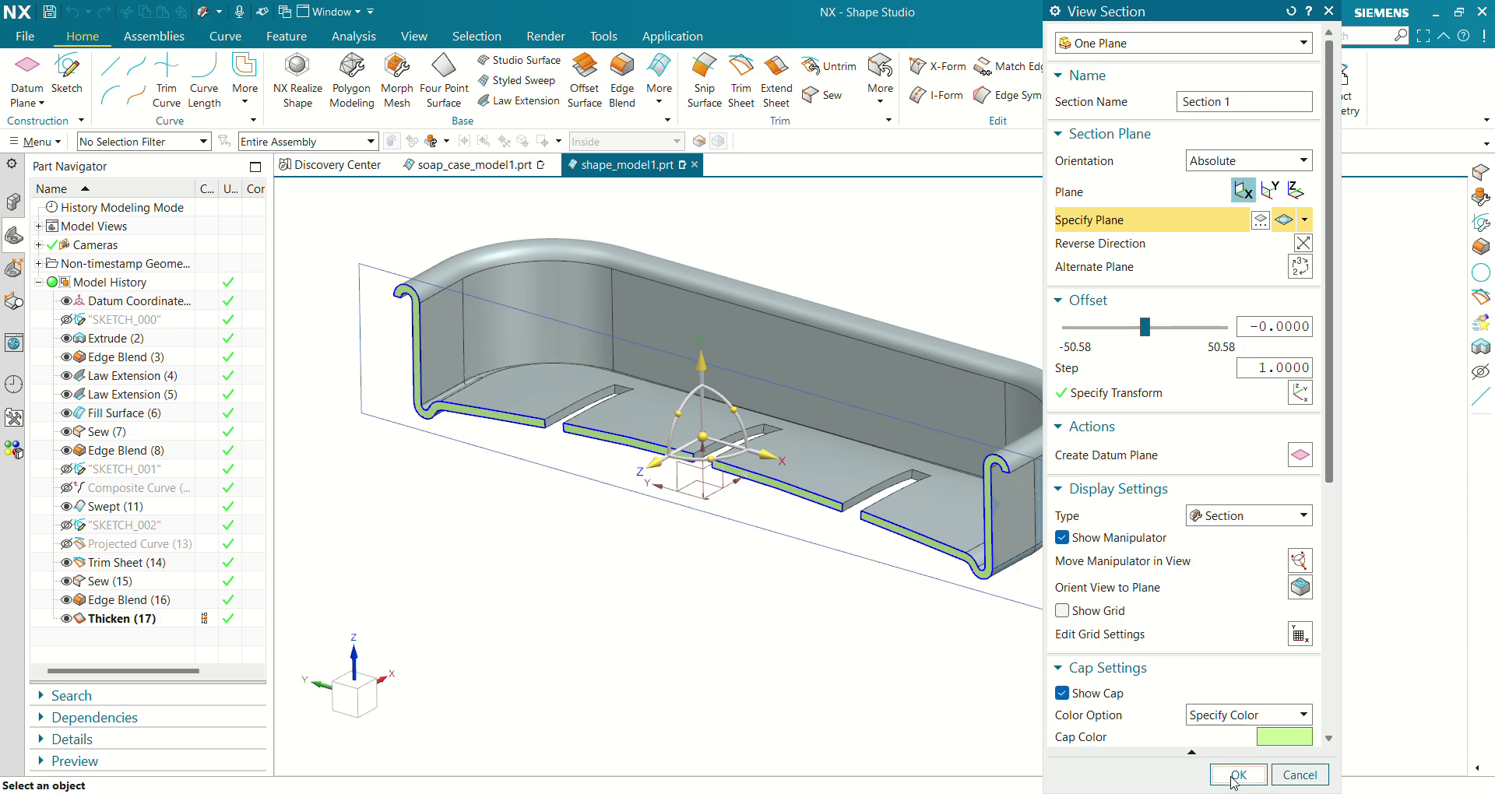
{"action": "left_click", "coordinate": [1226, 773]}
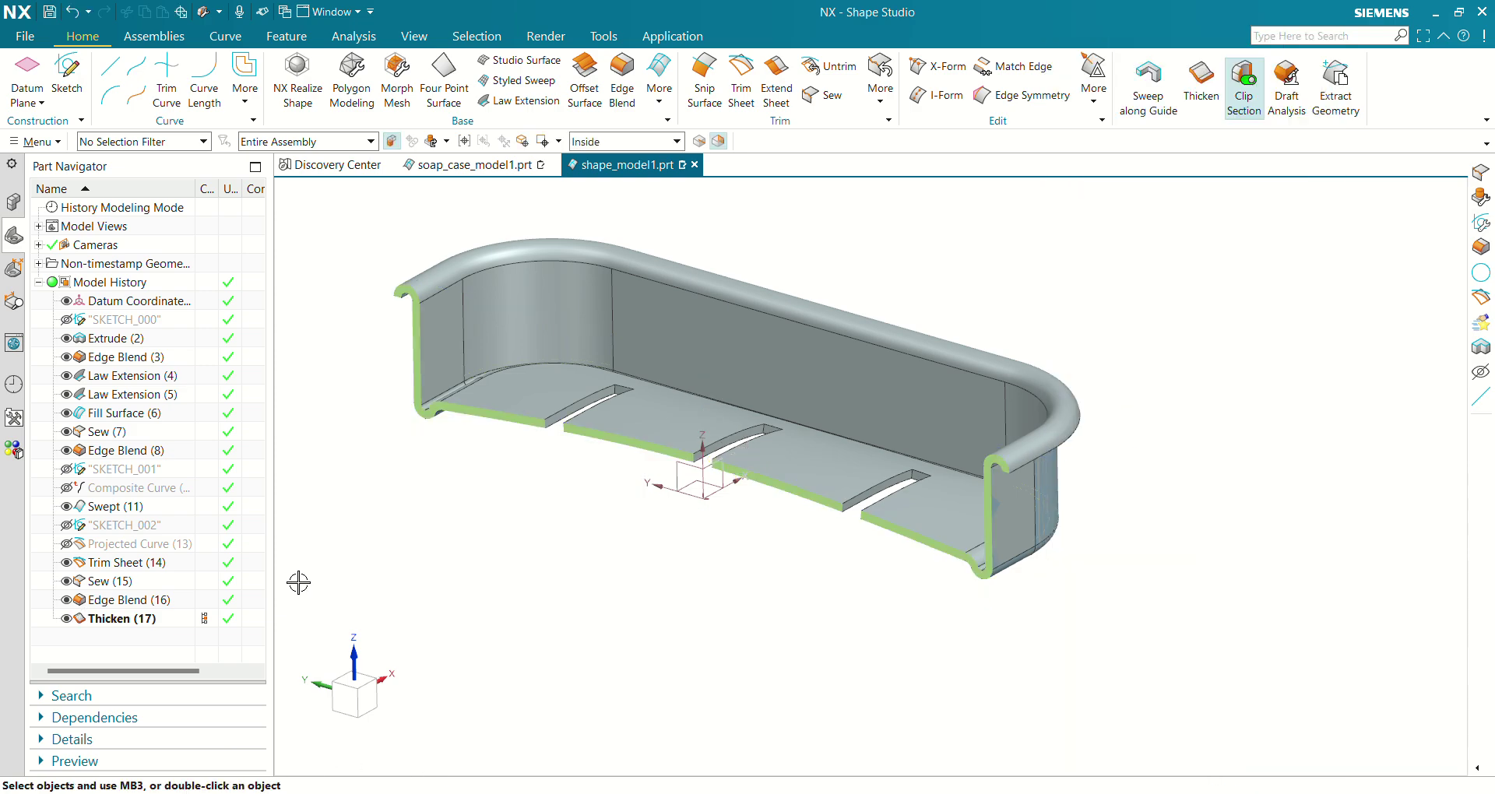
{"action": "middle_click_drag", "start_coordinate": [571, 543], "coordinate": [612, 612]}
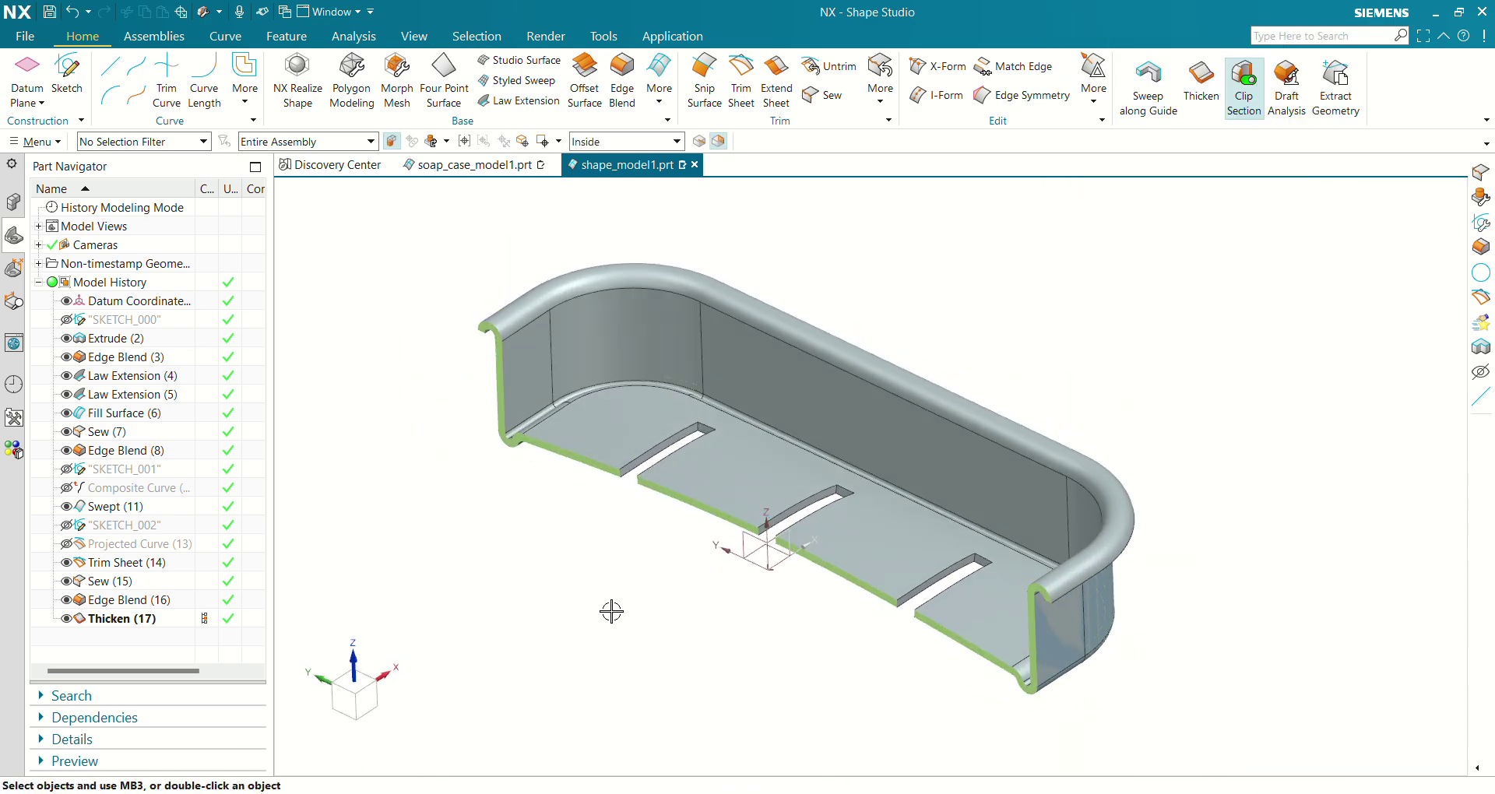
- Turn off the section clipping and hide the original sewn sheet body, leaving only the thickened tray displayed
{"action": "left_click", "coordinate": [1243, 92]}
{"action": "scroll", "coordinate": [1106, 409], "scroll_direction": "down", "scroll_amount": 3}
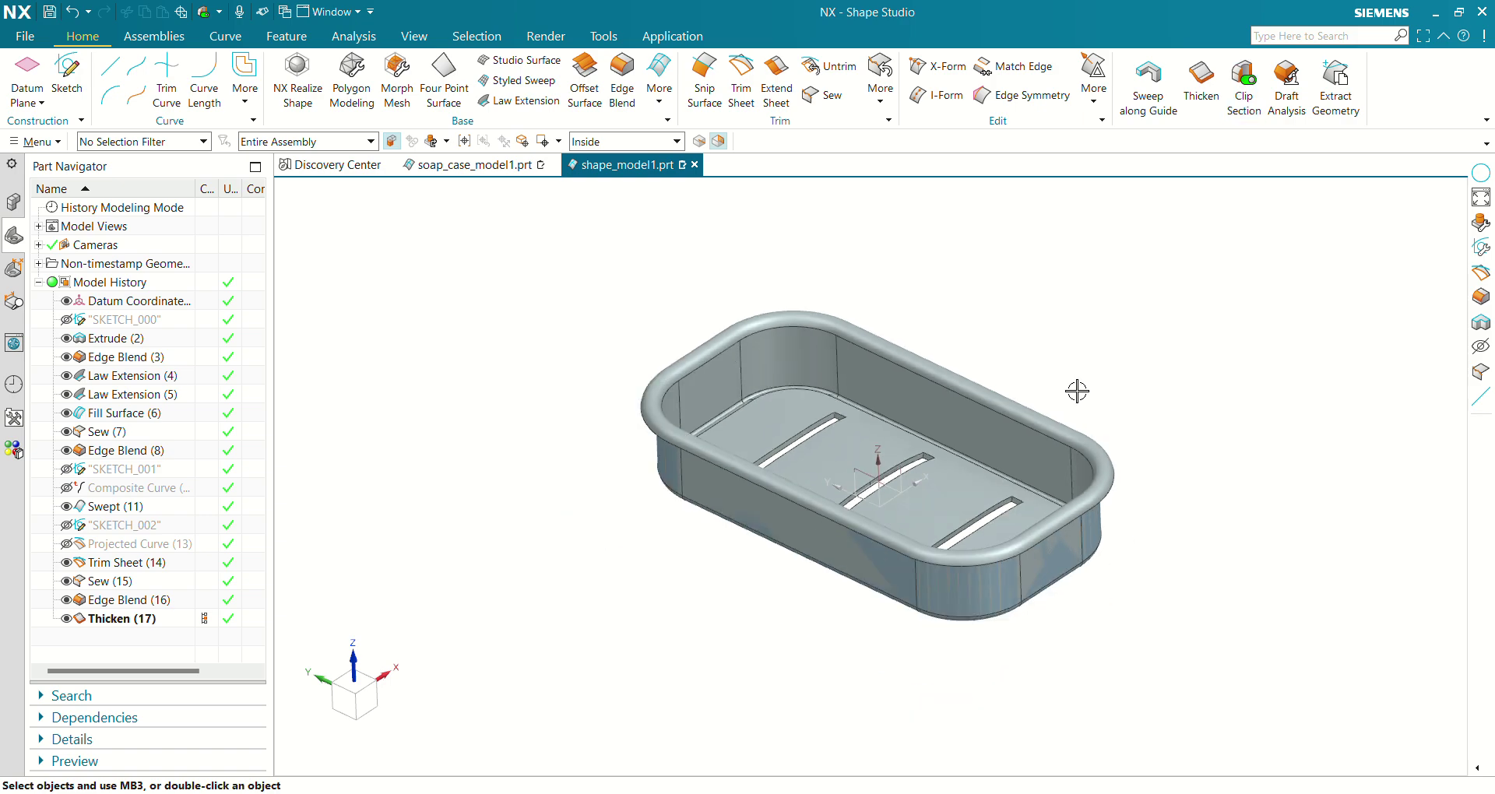
{"action": "left_click", "coordinate": [69, 581]}
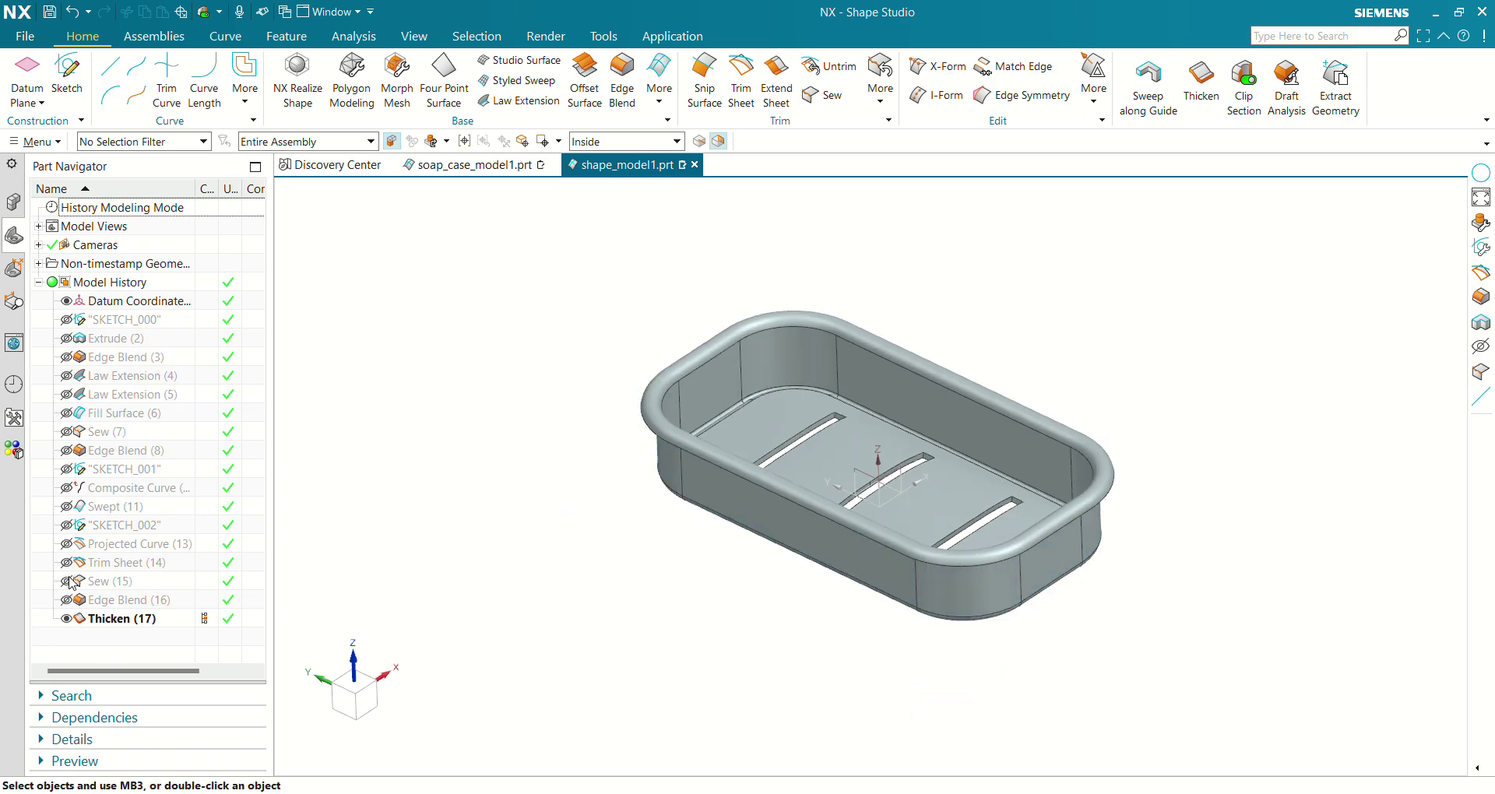
- Change the thickened tray body's display color to light teal from the Favorites palette
{"action": "middle_click_drag", "start_coordinate": [917, 517], "coordinate": [895, 538], "text": "shift"}
{"action": "left_click", "coordinate": [808, 436]}
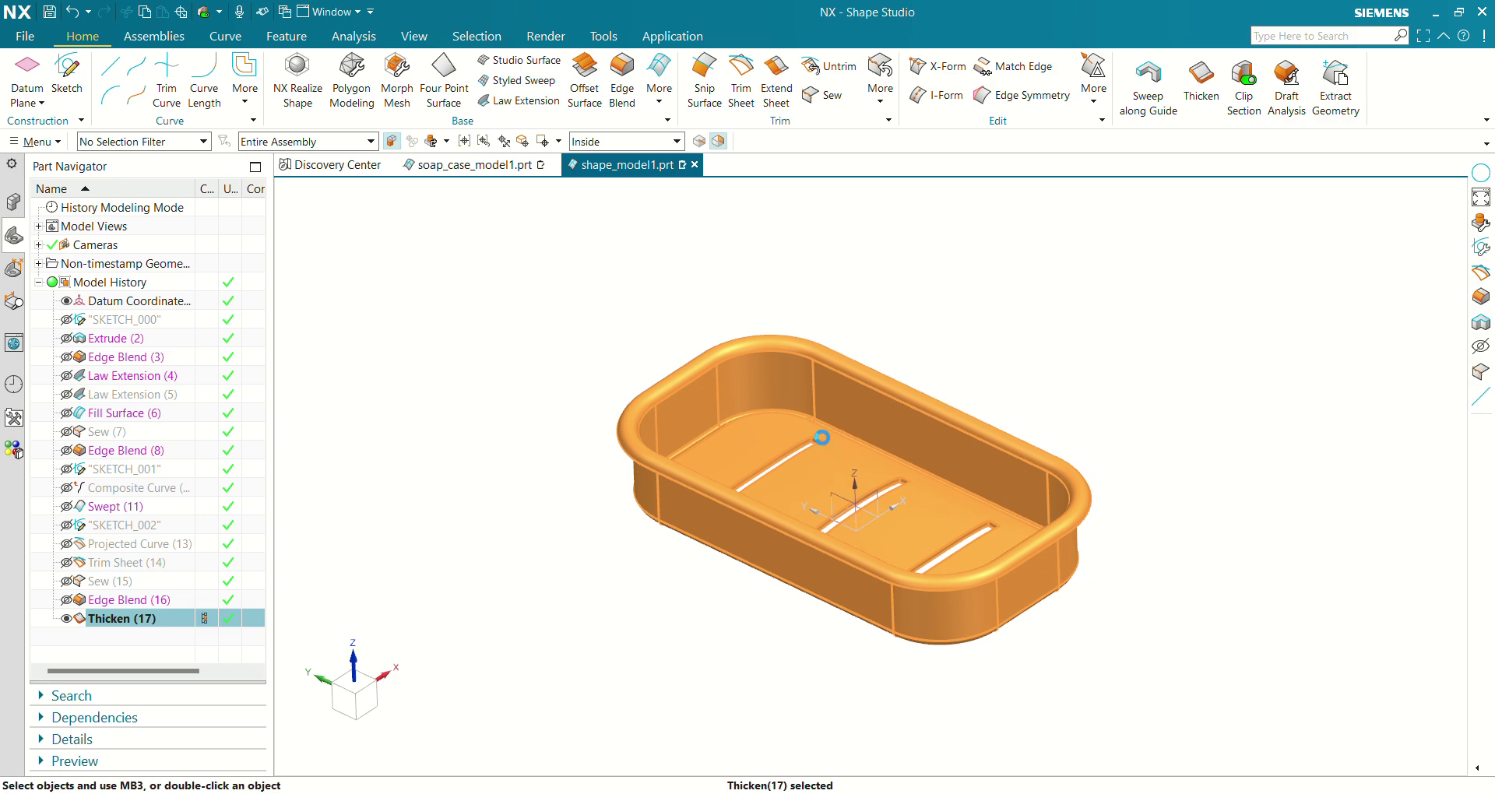
{"action": "key", "text": "ctrl+j"}
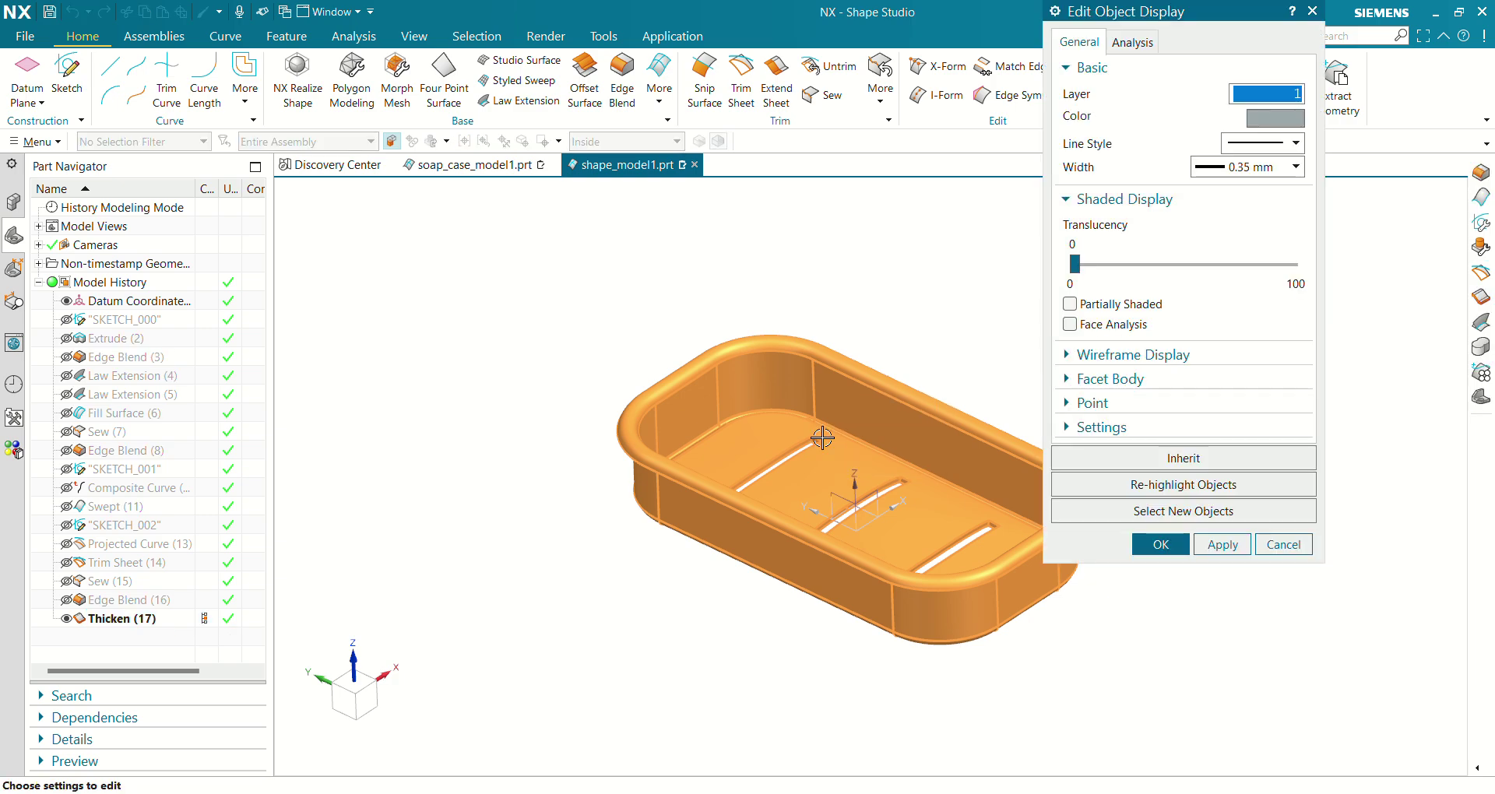
{"action": "left_click", "coordinate": [1298, 119]}
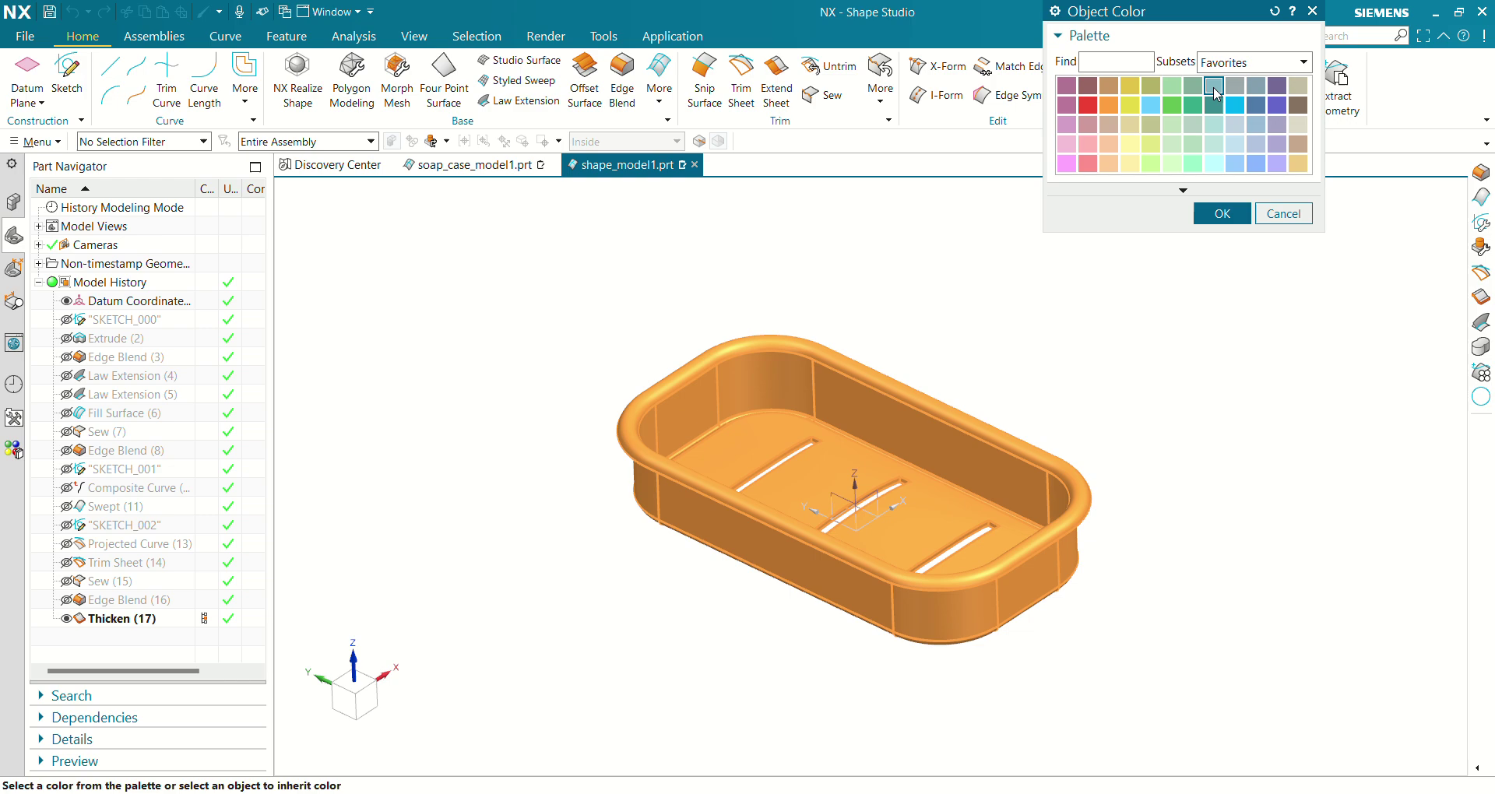
{"action": "left_click", "coordinate": [1221, 213]}
{"action": "left_click", "coordinate": [1160, 544]}
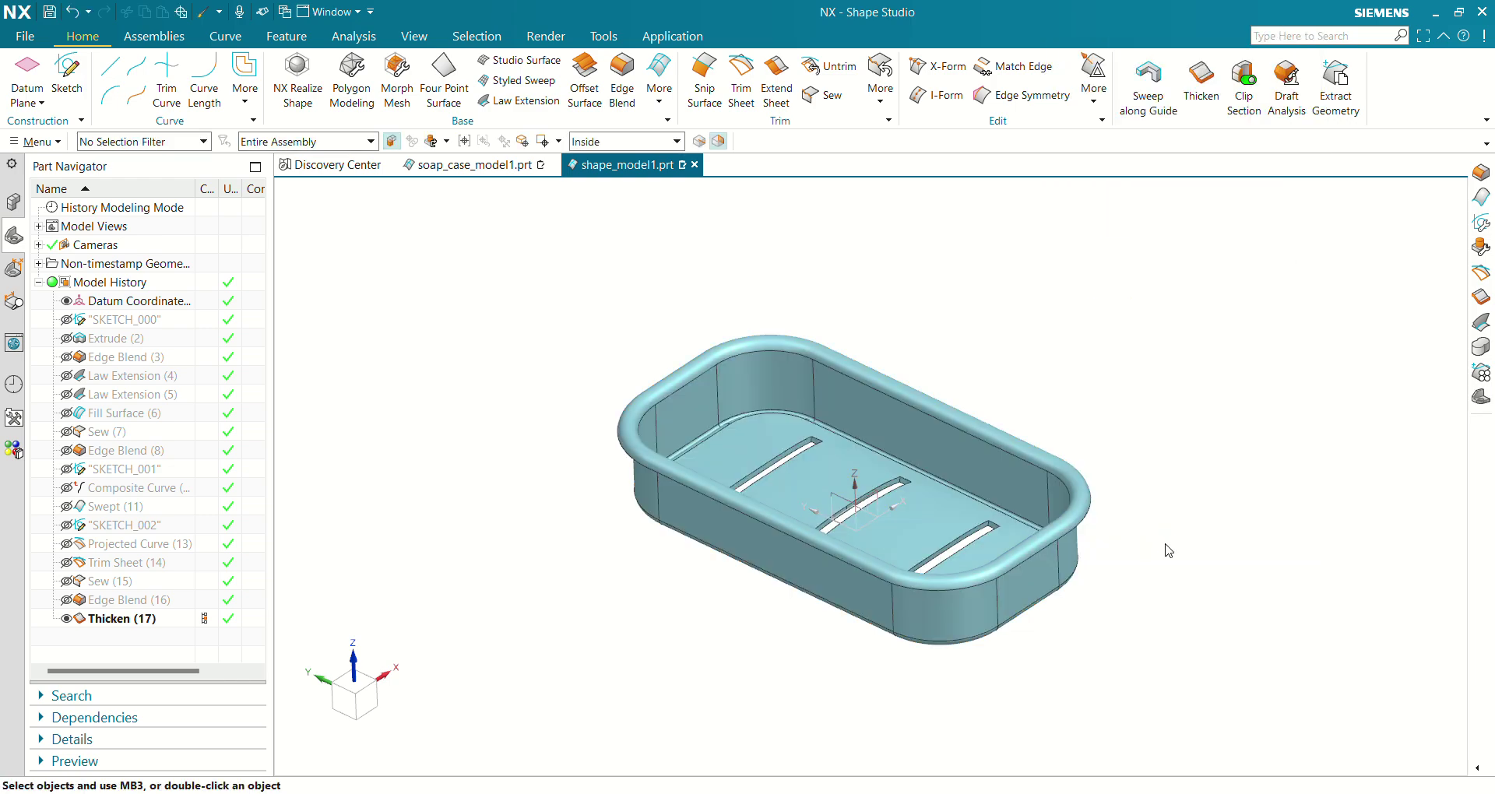
- Display the tray in a studio-style rendering with a floor reflection and compare it with the model in soap_case_model1.prt
{"action": "right_click_drag", "start_coordinate": [1130, 350], "coordinate": [1100, 287]}
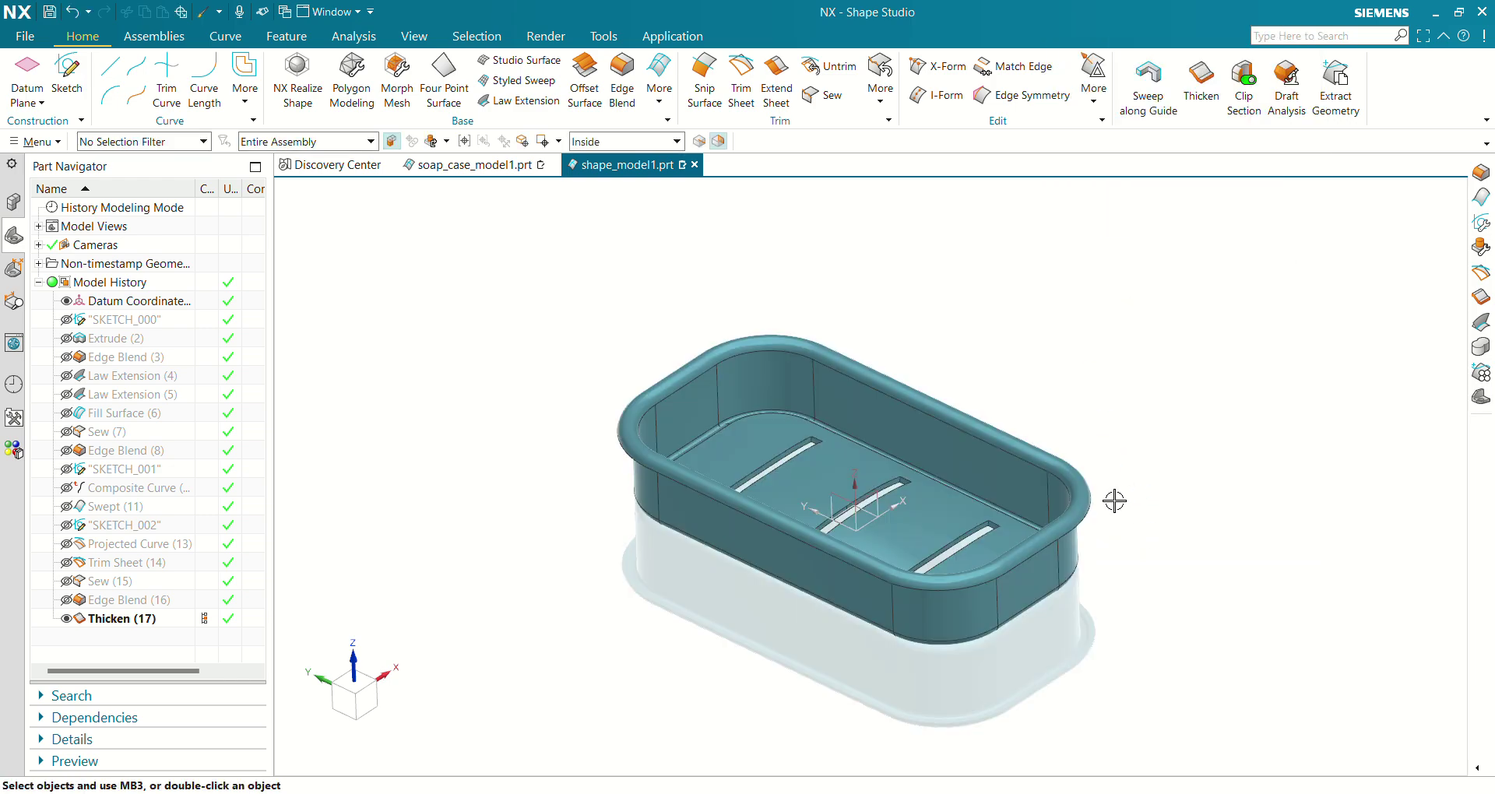
{"action": "middle_click_drag", "start_coordinate": [1174, 502], "coordinate": [1167, 482]}
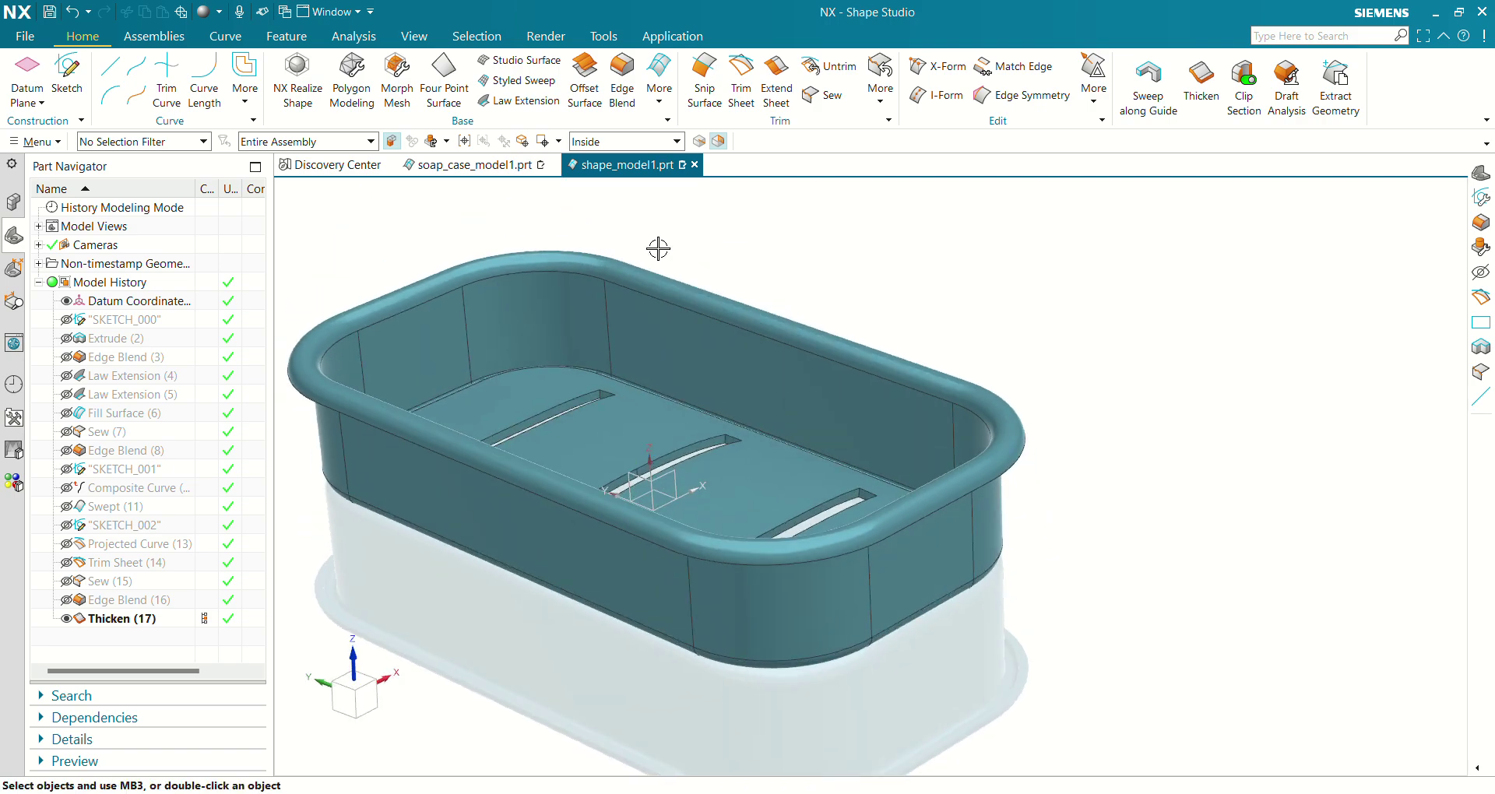
{"action": "left_click", "coordinate": [492, 165]}
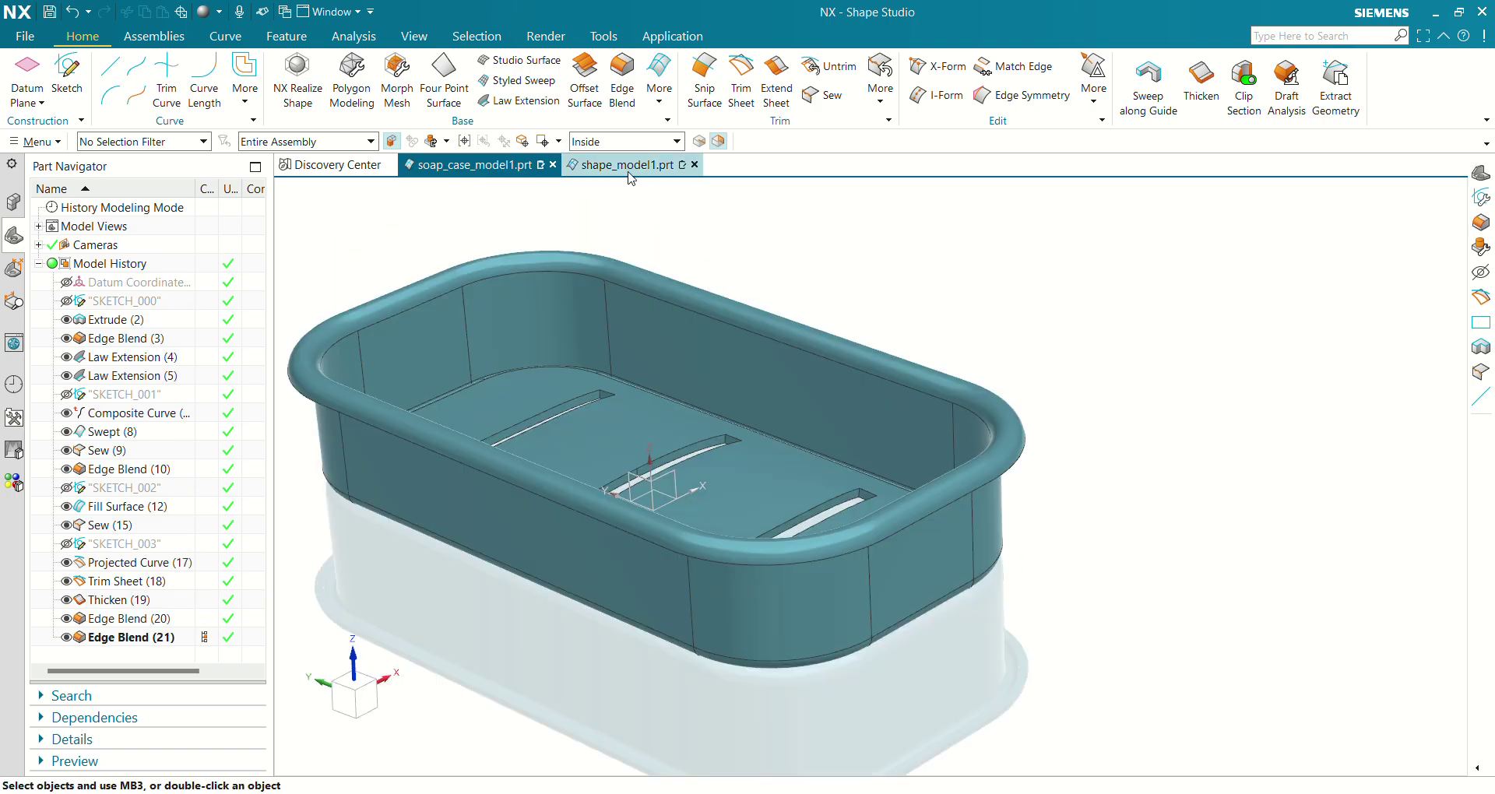
{"action": "left_click", "coordinate": [498, 165]}
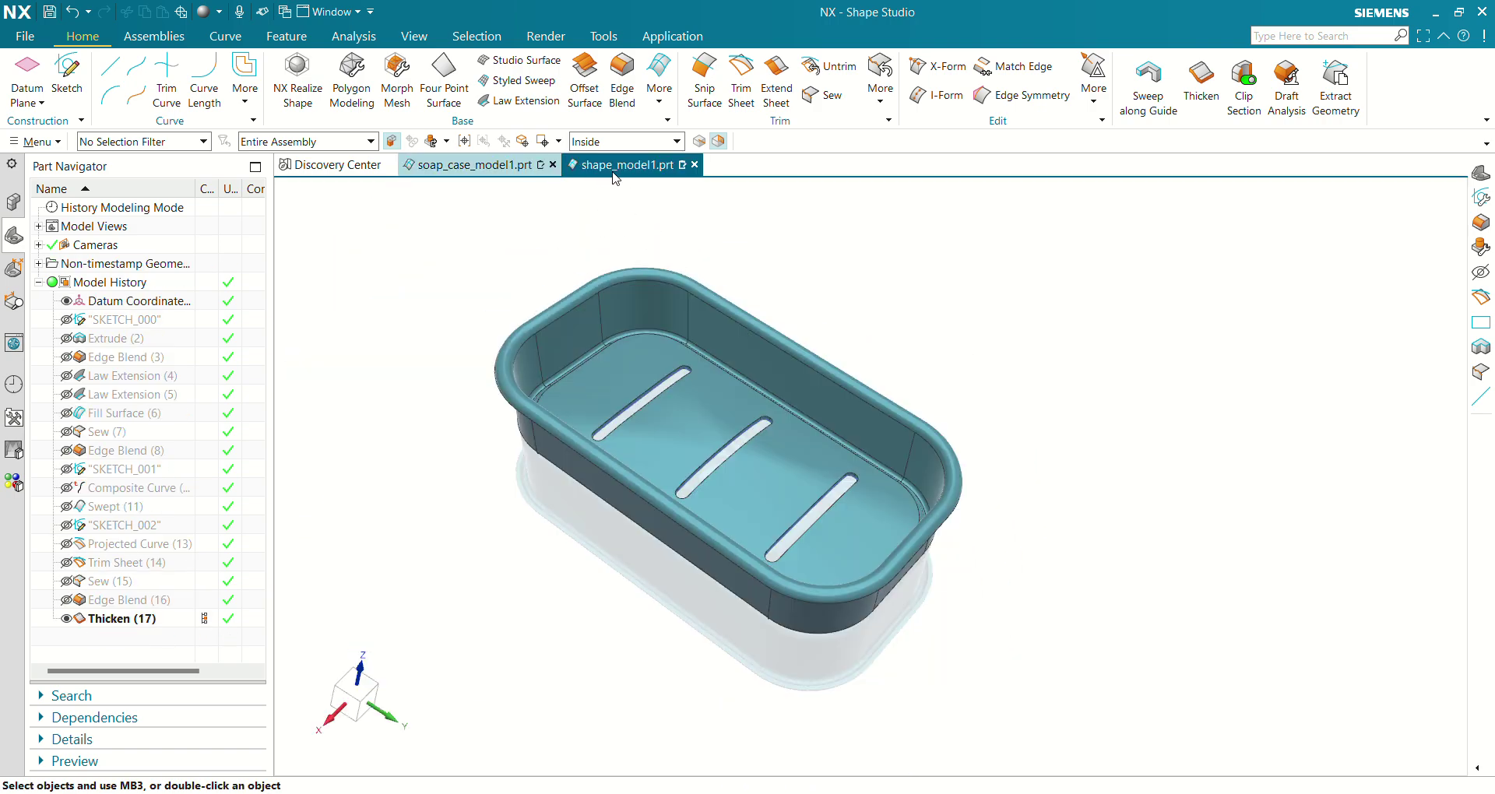